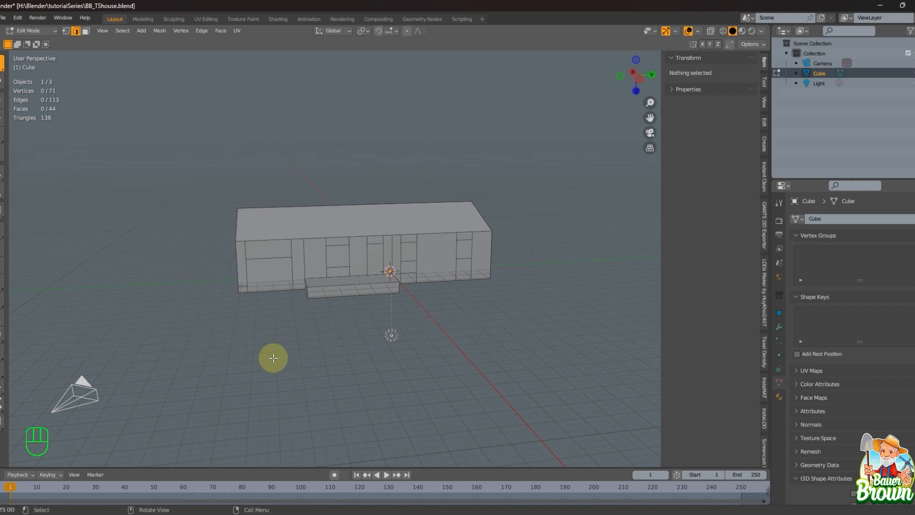
pyautogui.press('space')
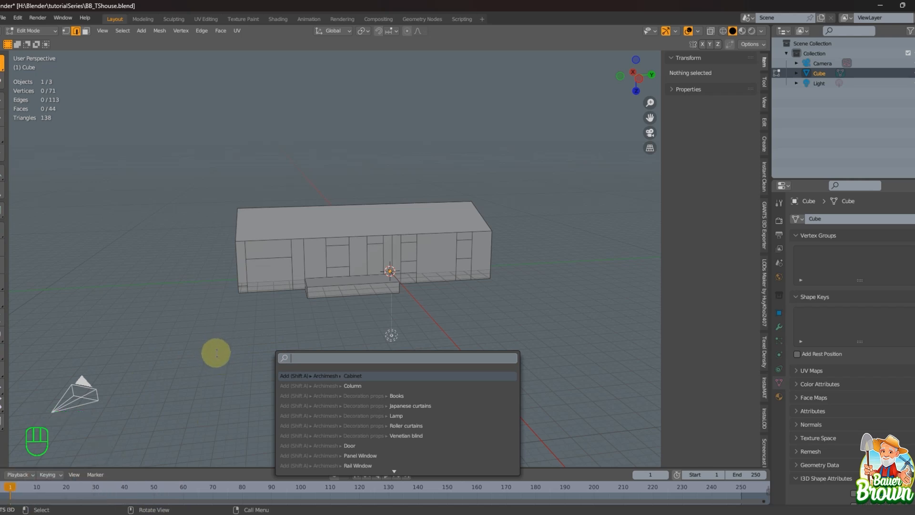
pyautogui.scroll(-1, 215, 353)
pyautogui.scroll(1, 215, 353)
pyautogui.scroll(-1, 215, 353)
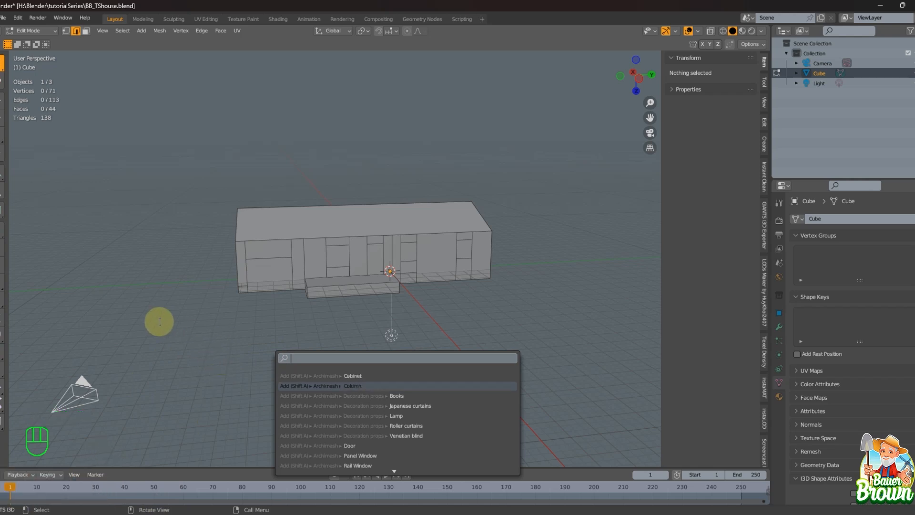
pyautogui.press('Escape')
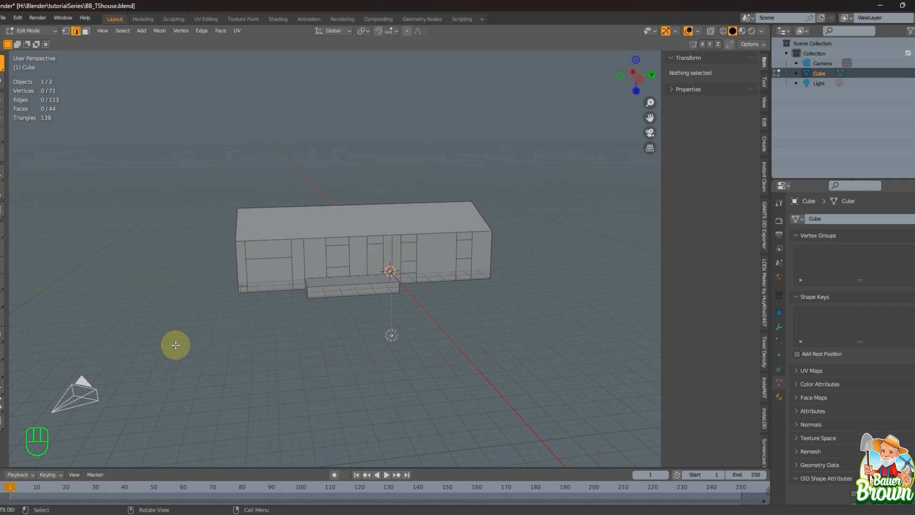
# Examine the house model's front, gable end and porch from several angles.
pyautogui.scroll(-1, 227, 347)
pyautogui.scroll(2, 229, 354)
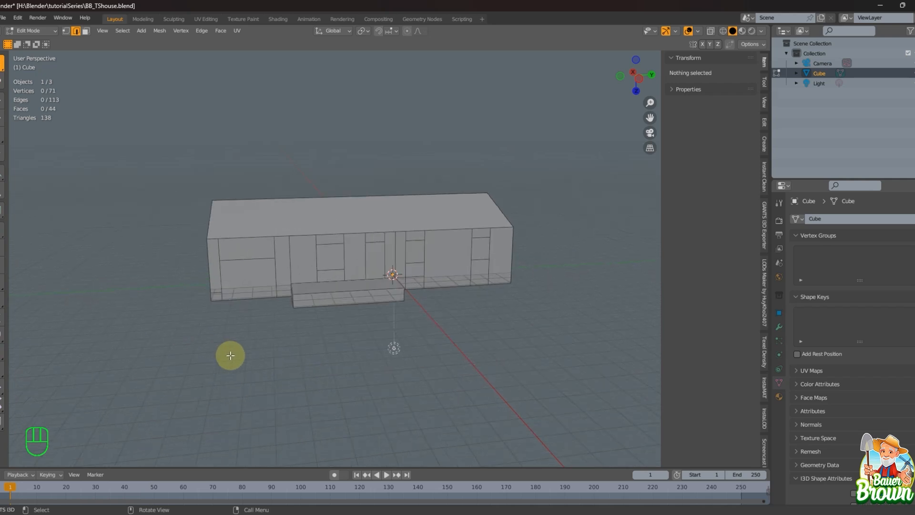
pyautogui.moveTo(230, 353); pyautogui.dragTo(266, 352, button='middle')
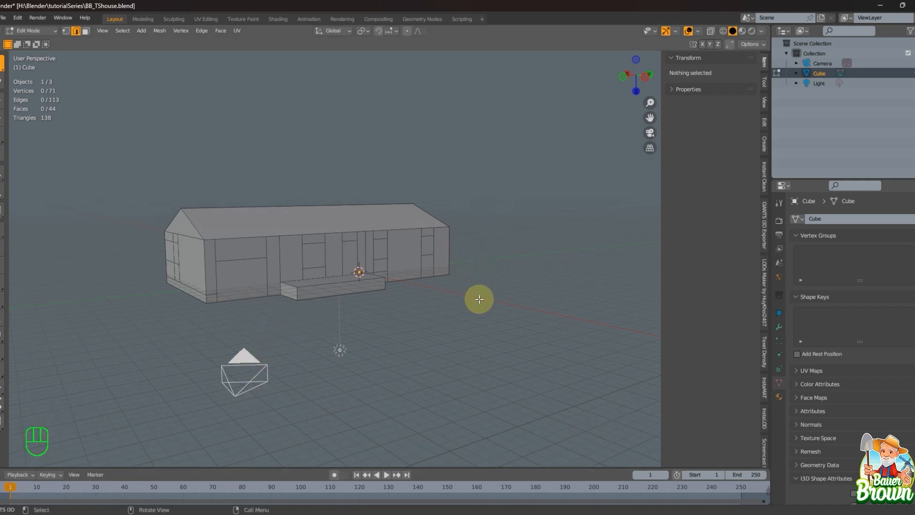
pyautogui.scroll(2, 482, 290)
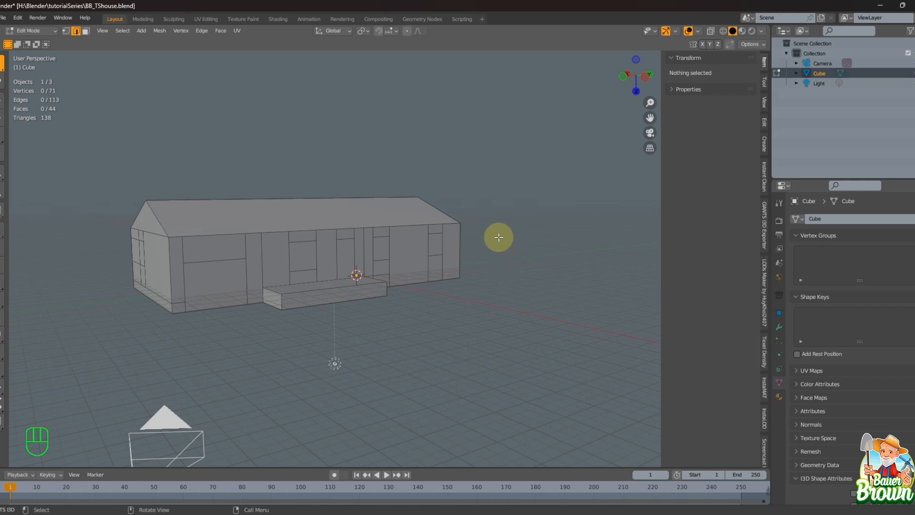
pyautogui.moveTo(509, 238); pyautogui.dragTo(487, 242, button='middle')
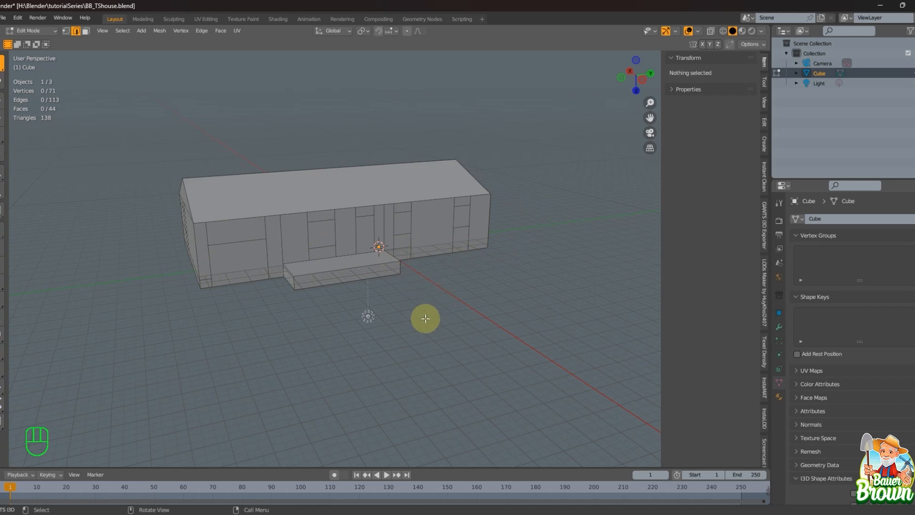
pyautogui.moveTo(300, 317); pyautogui.dragTo(339, 326, button='middle')
pyautogui.keyDown('shift'); pyautogui.moveTo(280, 316); pyautogui.dragTo(376, 339, button='middle'); pyautogui.keyUp('shift')
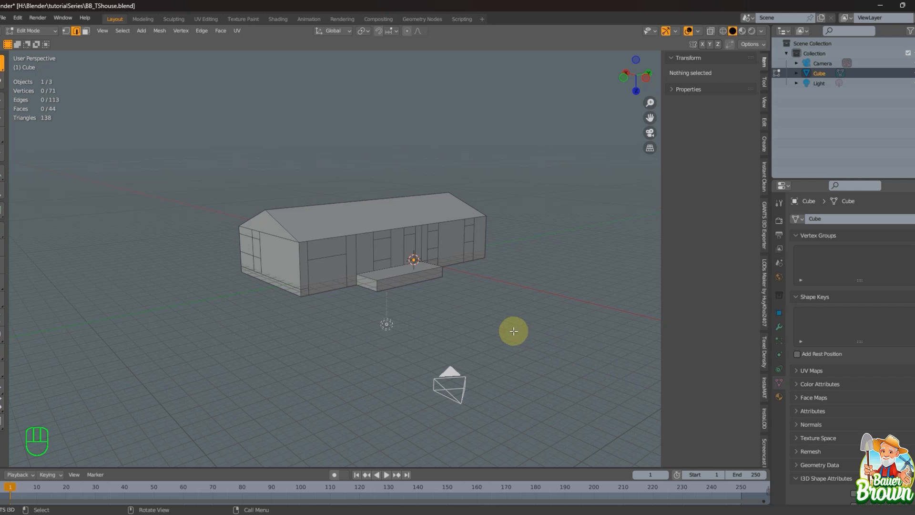
pyautogui.scroll(2, 491, 320)
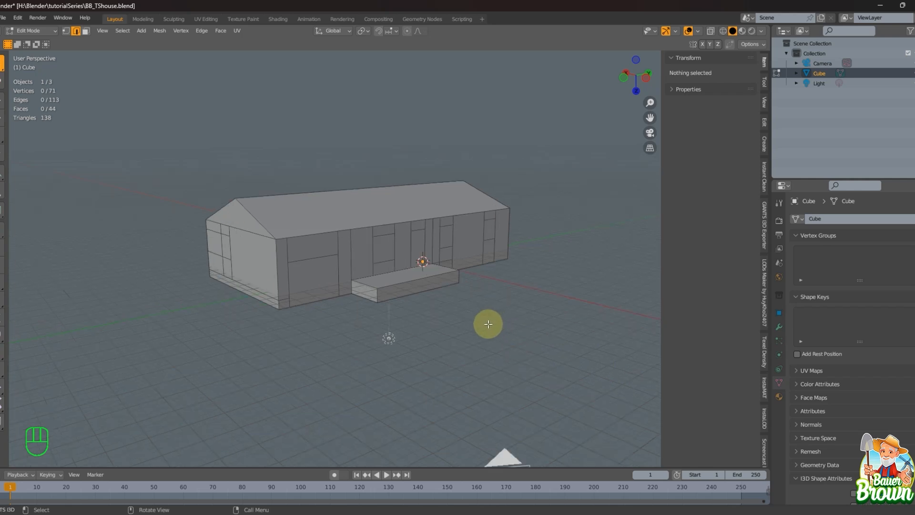
pyautogui.moveTo(464, 332); pyautogui.dragTo(507, 209, button='middle')
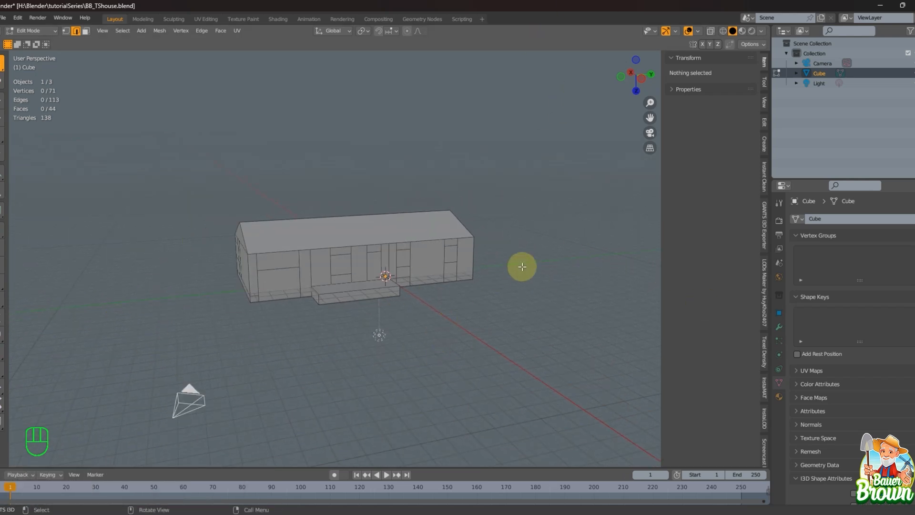
# Toggle the viewport overlays off and on to compare the house with and without them.
pyautogui.click(693, 31)
pyautogui.click(689, 30)
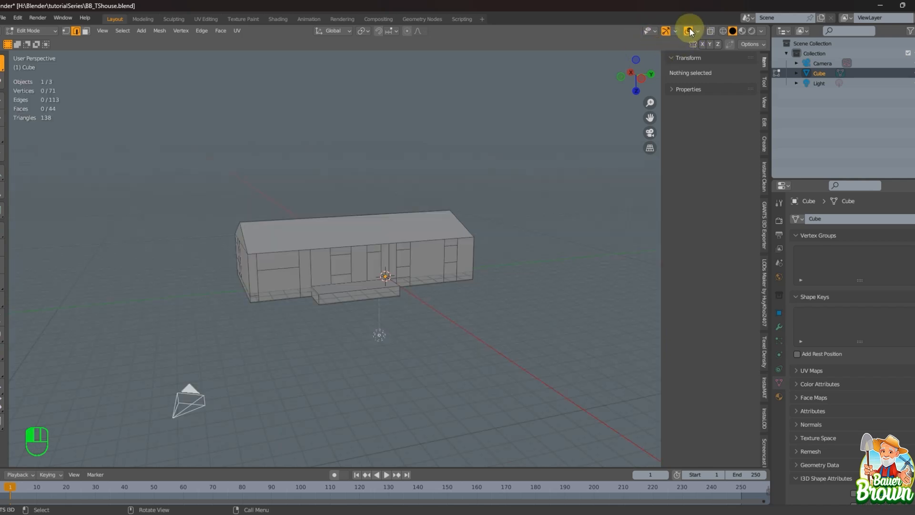
pyautogui.click(696, 31)
pyautogui.click(695, 31)
pyautogui.click(688, 30)
pyautogui.click(688, 31)
pyautogui.click(688, 31)
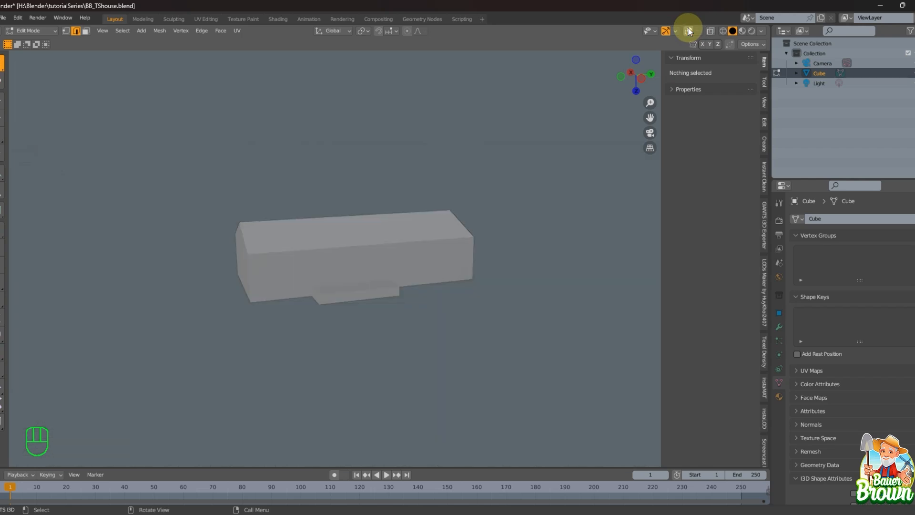
pyautogui.click(688, 31)
pyautogui.click(688, 31)
pyautogui.click(688, 30)
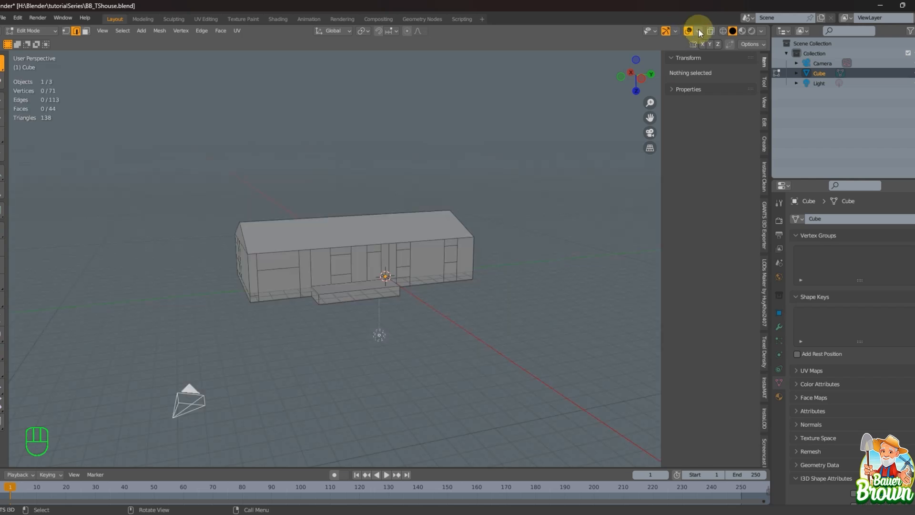
pyautogui.click(688, 30)
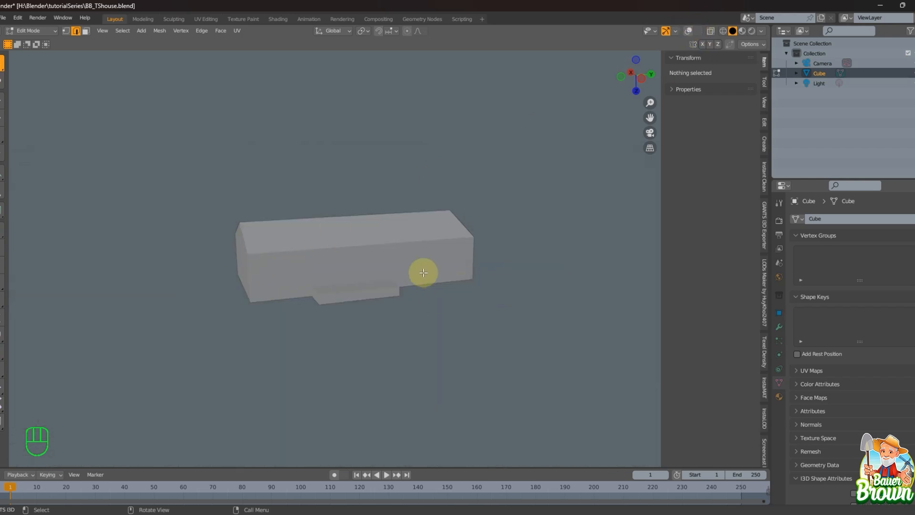
pyautogui.click(688, 31)
# Hide the floor grid and the X and Y axis lines in the viewport overlays.
pyautogui.click(699, 31)
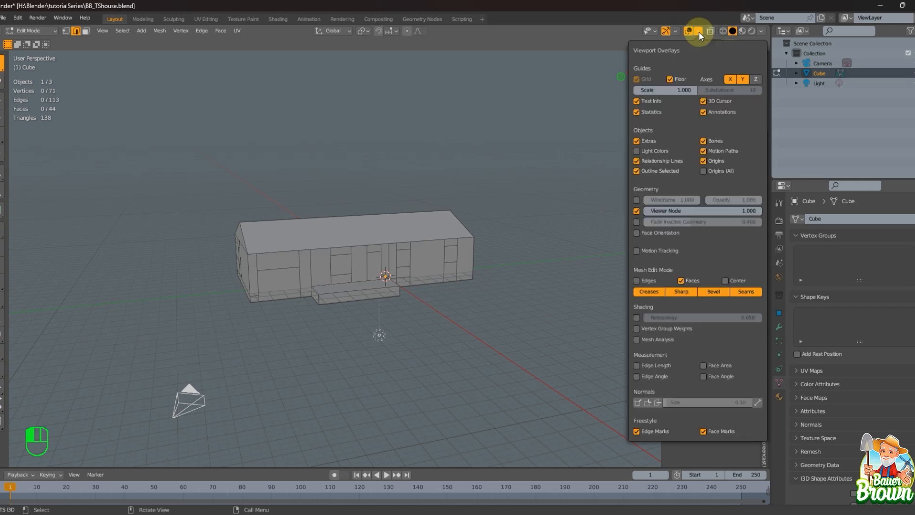
pyautogui.click(670, 79)
pyautogui.click(735, 79)
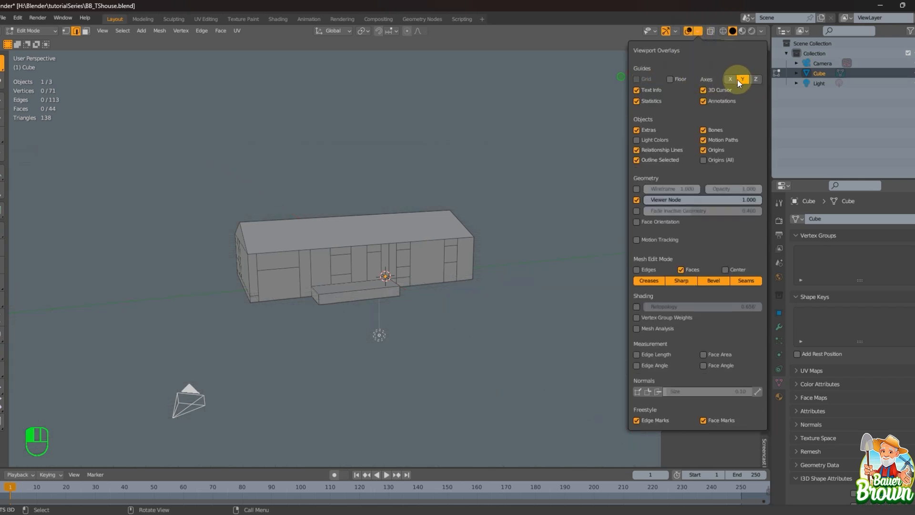
pyautogui.click(742, 79)
pyautogui.moveTo(464, 375); pyautogui.dragTo(381, 337, button='middle')
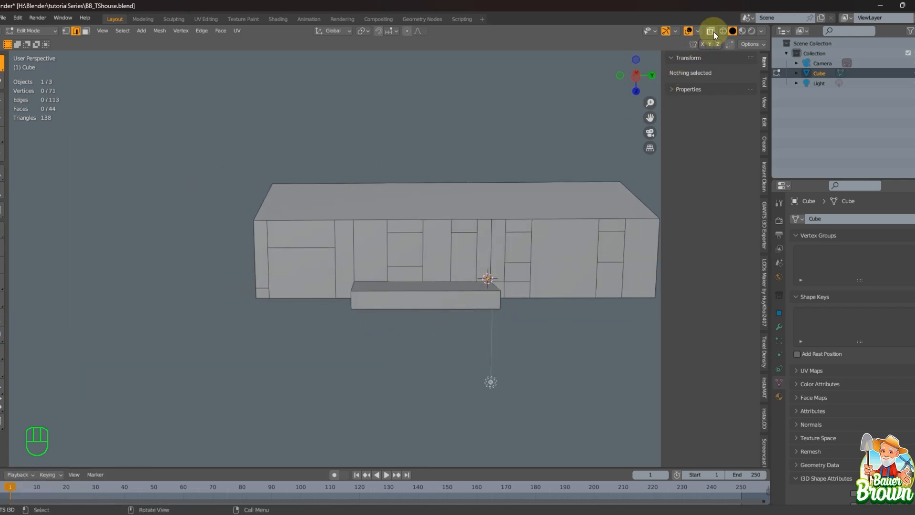
# Show the X and Y axis lines again and inspect the house against them from above.
pyautogui.click(699, 31)
pyautogui.click(698, 30)
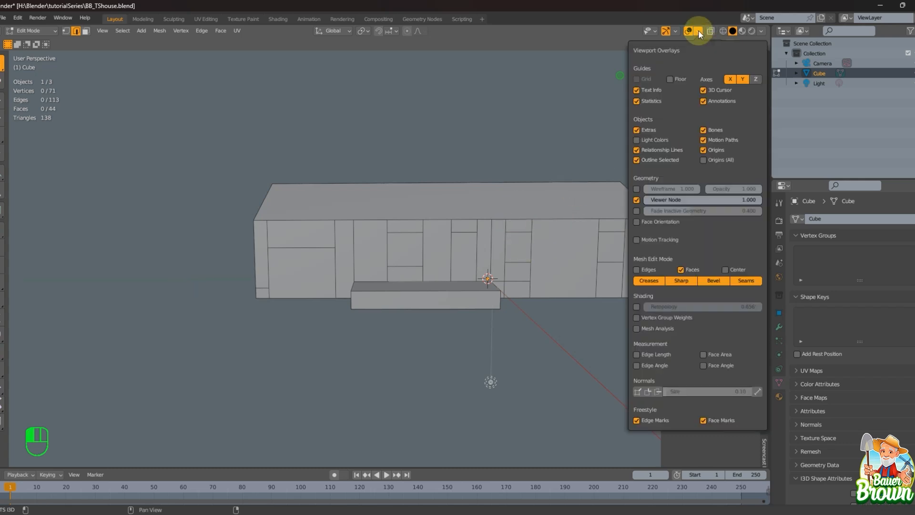
pyautogui.moveTo(378, 310); pyautogui.dragTo(384, 357, button='middle')
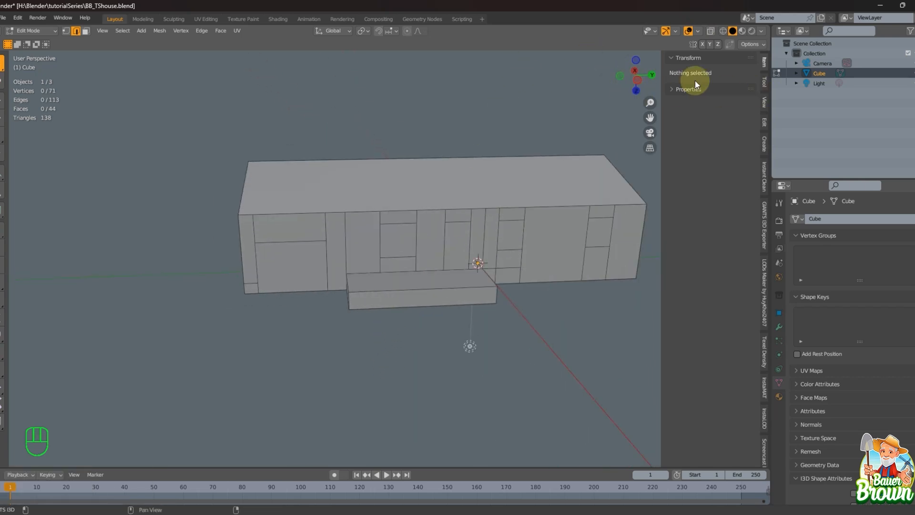
pyautogui.moveTo(408, 270)
pyautogui.mouseDown(button='middle')
pyautogui.moveTo(364, 268)
pyautogui.moveTo(429, 238)
pyautogui.moveTo(411, 241)
pyautogui.moveTo(394, 288)
pyautogui.moveTo(410, 265)
pyautogui.moveTo(404, 281)
pyautogui.mouseUp(button='middle')
pyautogui.scroll(2, 403, 281)
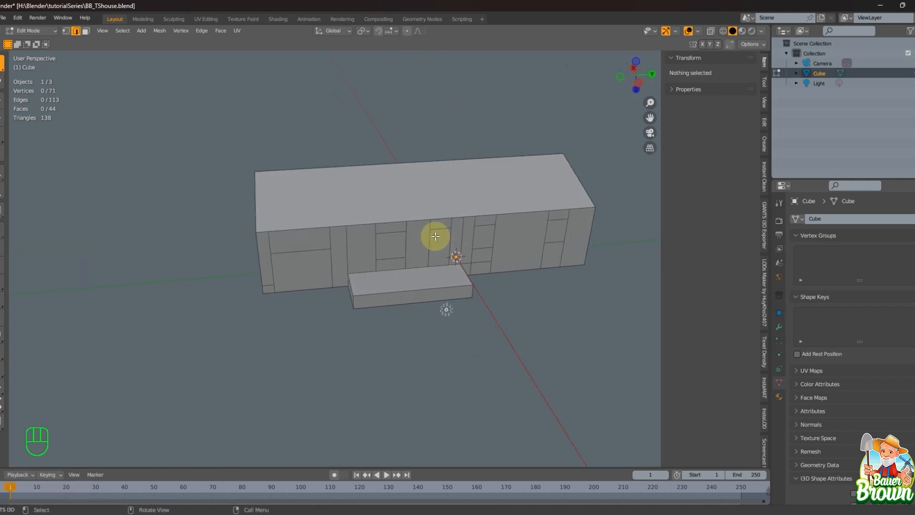
pyautogui.moveTo(279, 292); pyautogui.dragTo(295, 307, button='middle')
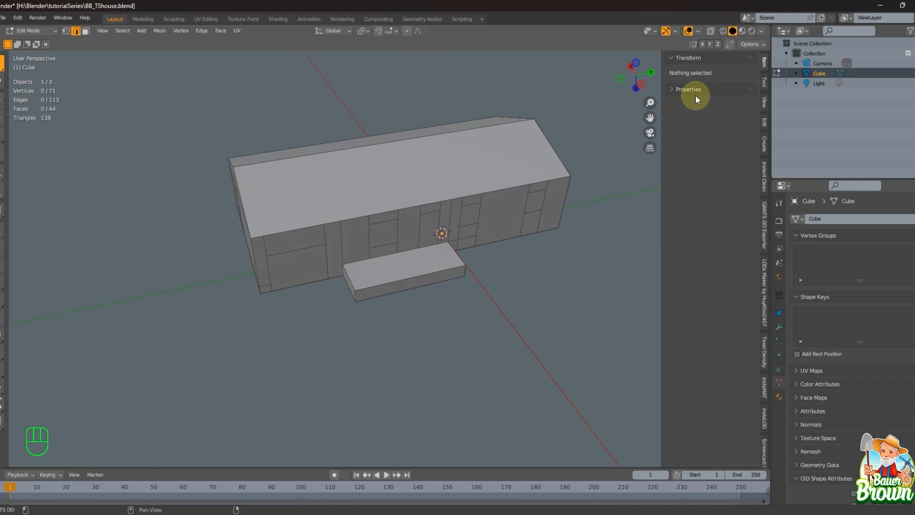
# Turn off the X and Y axis lines in the viewport overlays to leave a plain background.
pyautogui.click(698, 30)
pyautogui.click(730, 79)
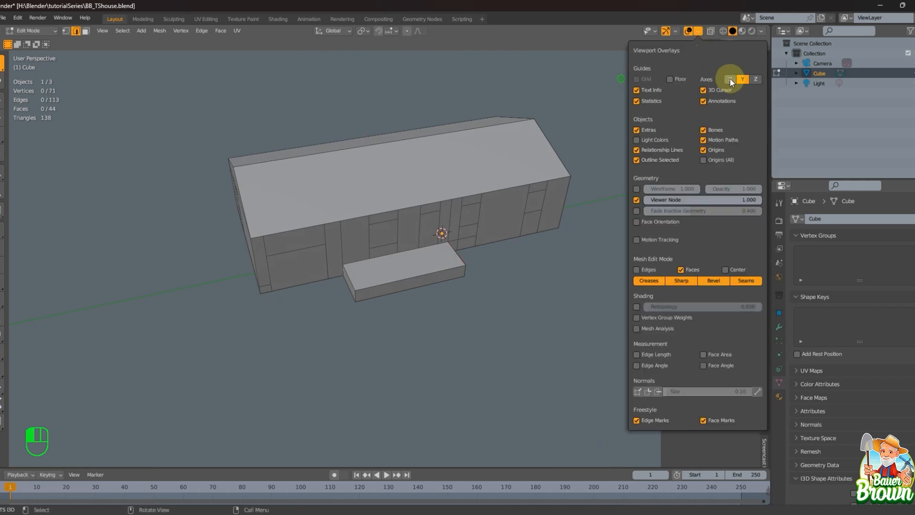
pyautogui.click(741, 79)
pyautogui.scroll(-1, 385, 366)
pyautogui.moveTo(385, 363); pyautogui.dragTo(381, 315, button='middle')
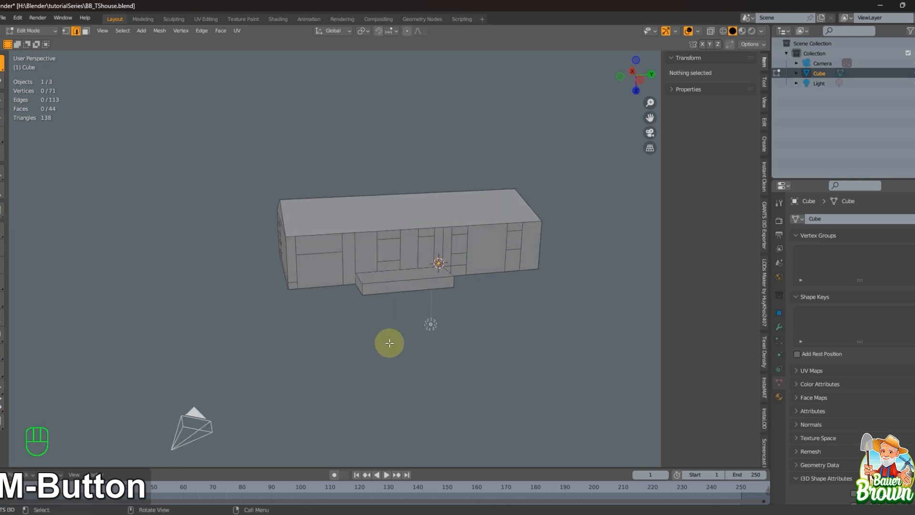
pyautogui.scroll(2, 389, 340)
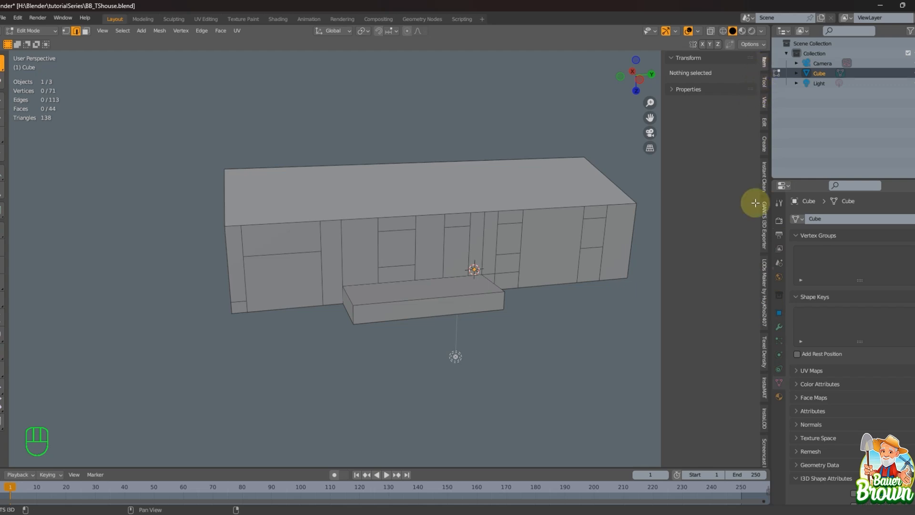
# Look at the house through the scene camera and match the camera frame to its background with Perspective Plotter.
pyautogui.click(822, 64)
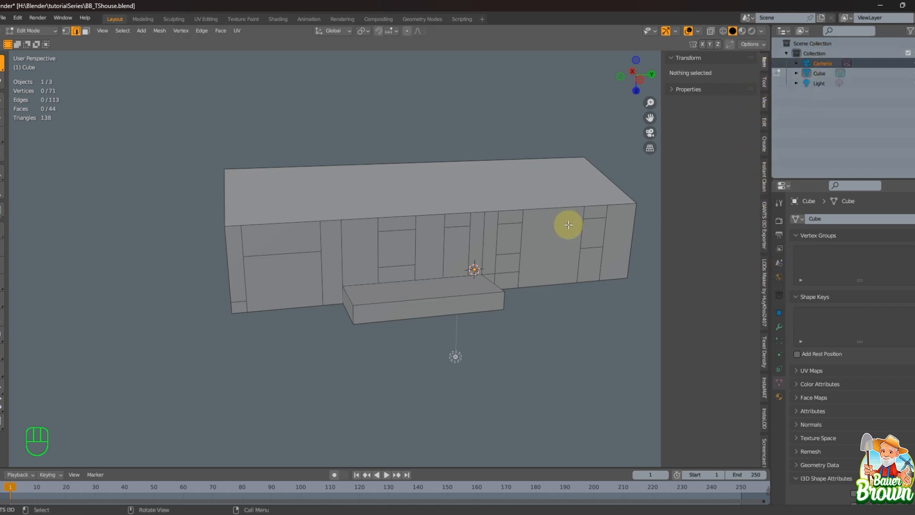
pyautogui.press('KP_0')
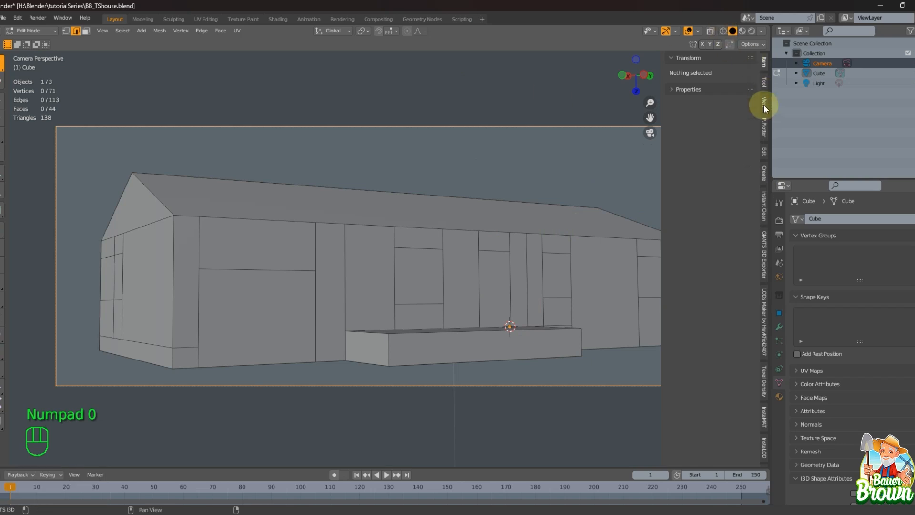
pyautogui.click(763, 122)
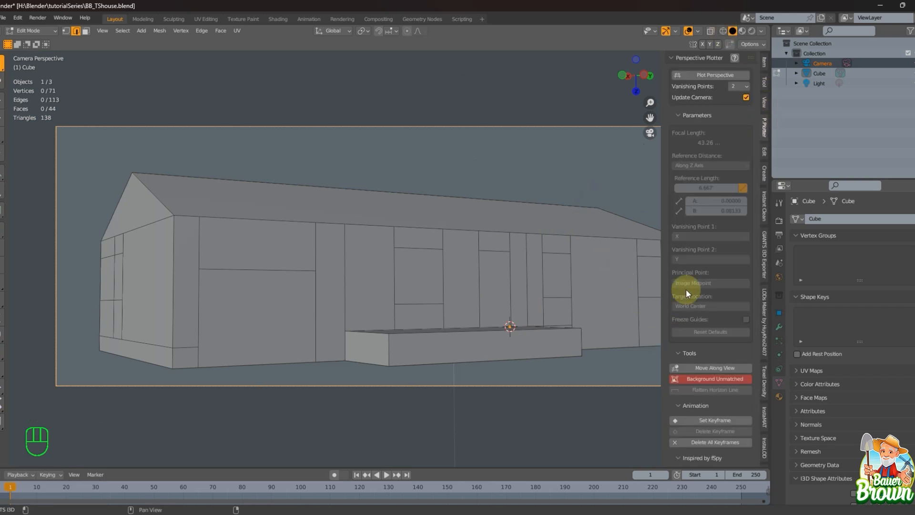
pyautogui.click(701, 368)
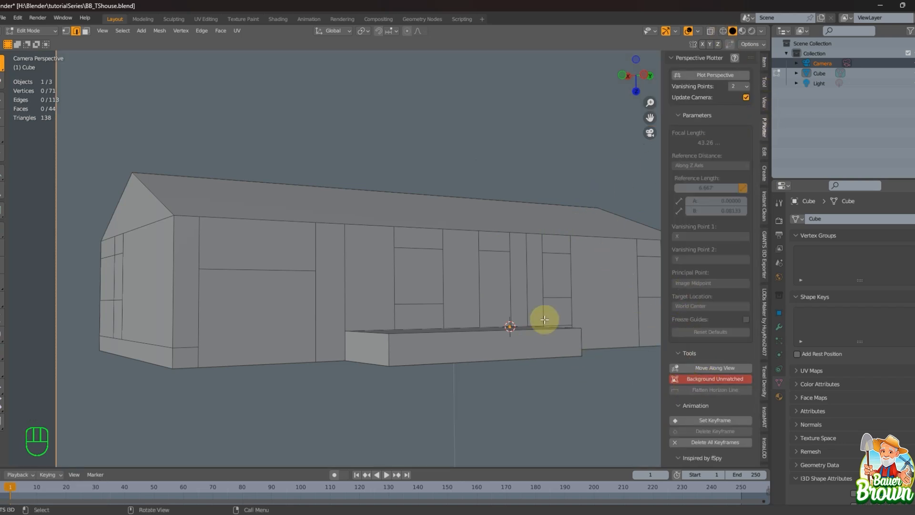
pyautogui.click(544, 303)
pyautogui.scroll(-4, 545, 303)
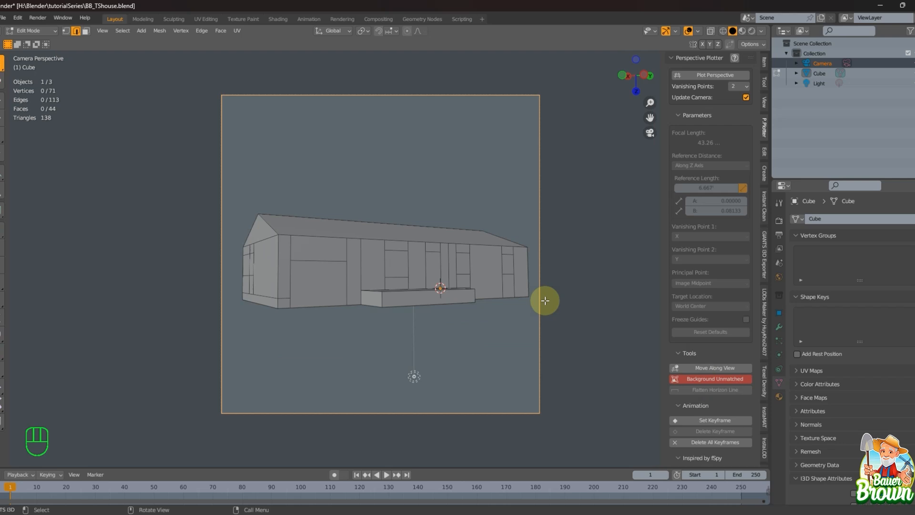
pyautogui.scroll(1, 544, 300)
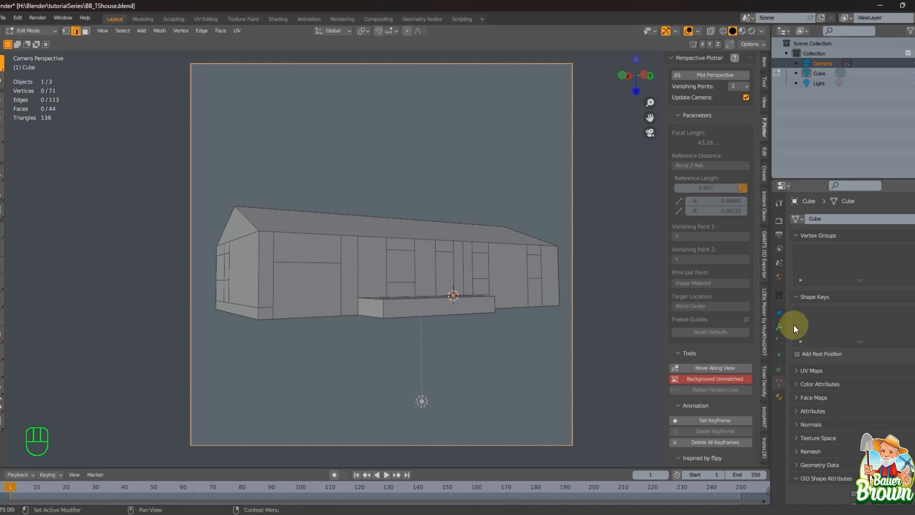
# Switch from Edit Mode to Object Mode, make the camera active and bring up its Background Images settings.
pyautogui.click(827, 62)
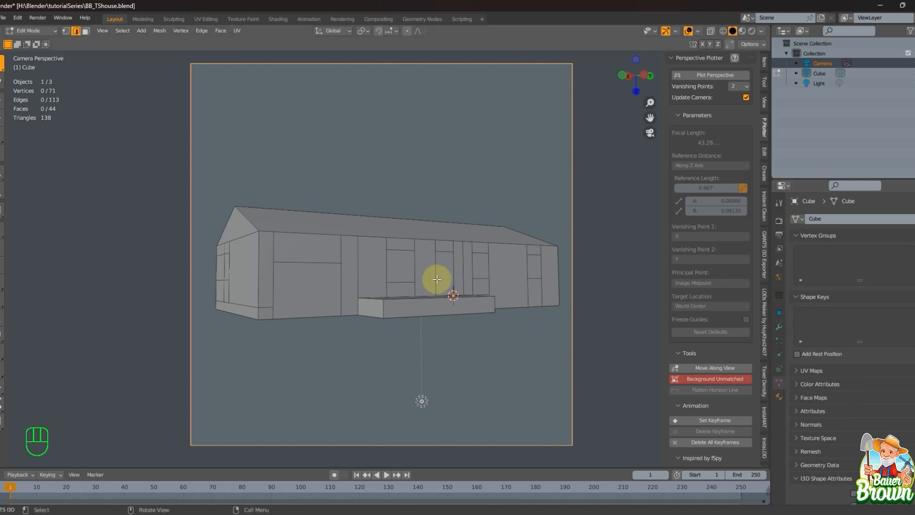
pyautogui.press('Tab')
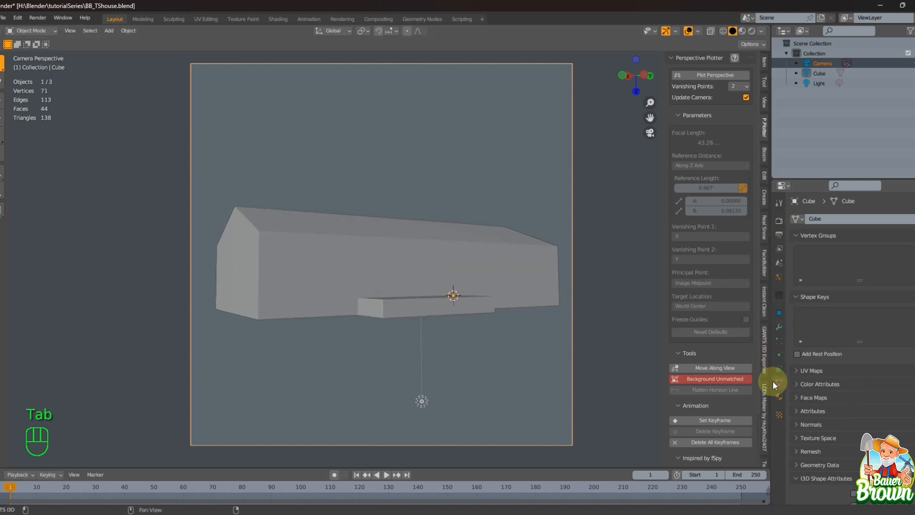
pyautogui.press('Tab')
pyautogui.moveTo(547, 313)
pyautogui.mouseDown(button='middle')
pyautogui.moveTo(552, 324)
pyautogui.moveTo(560, 315)
pyautogui.moveTo(542, 305)
pyautogui.mouseUp(button='middle')
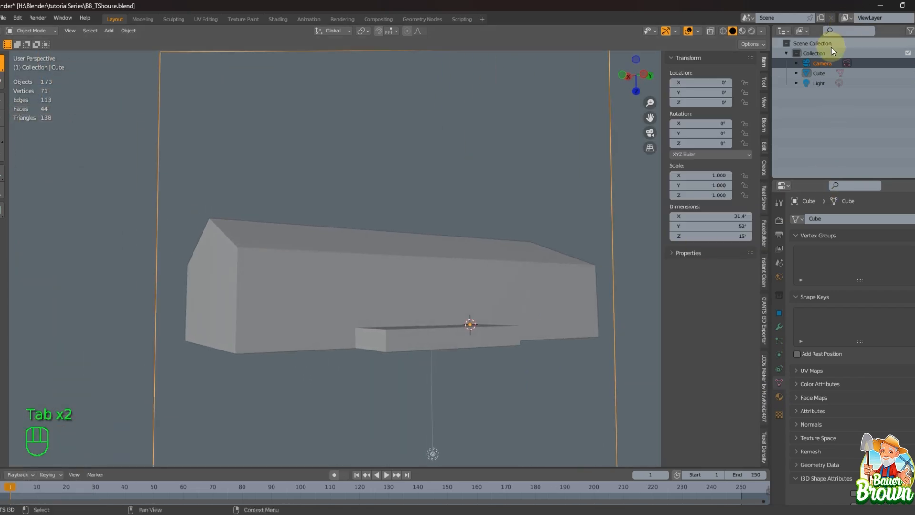
pyautogui.click(823, 62)
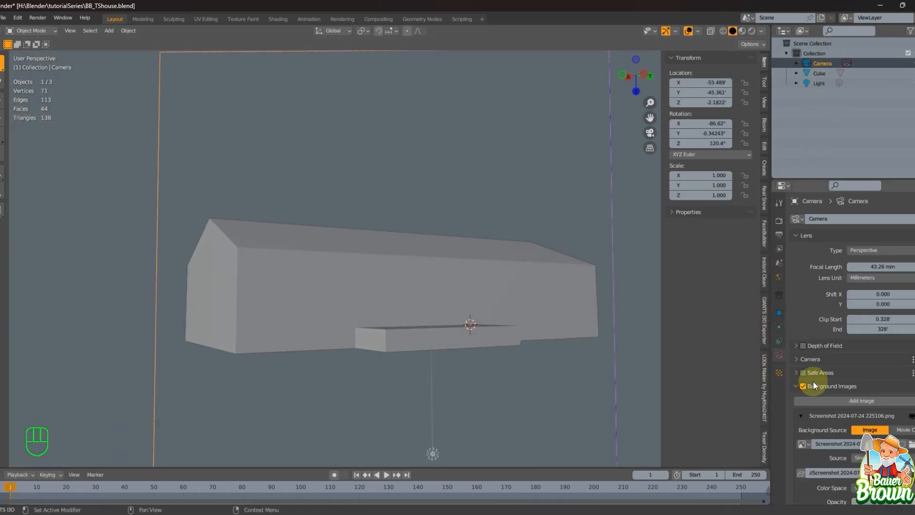
pyautogui.scroll(-1, 816, 383)
pyautogui.scroll(-1, 816, 383)
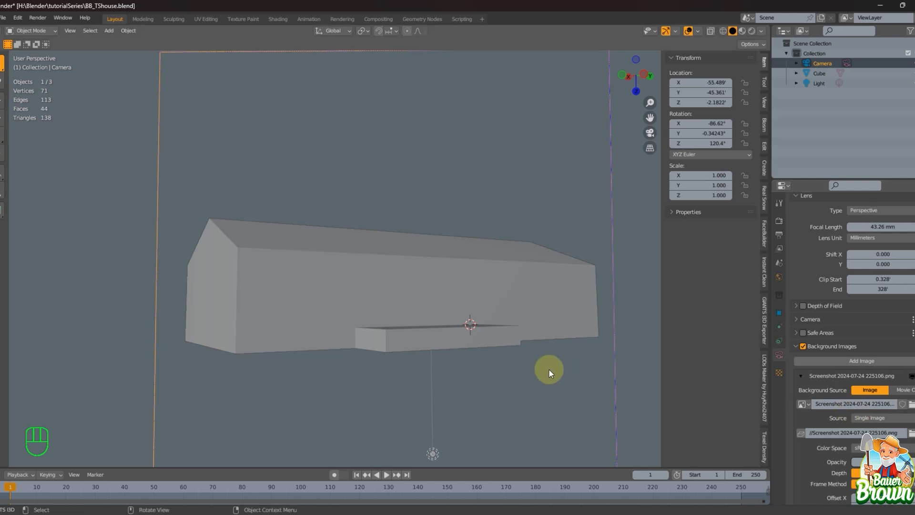
# Look through the scene camera and load tutorialHouse.png as its background image.
pyautogui.press('KP_0')
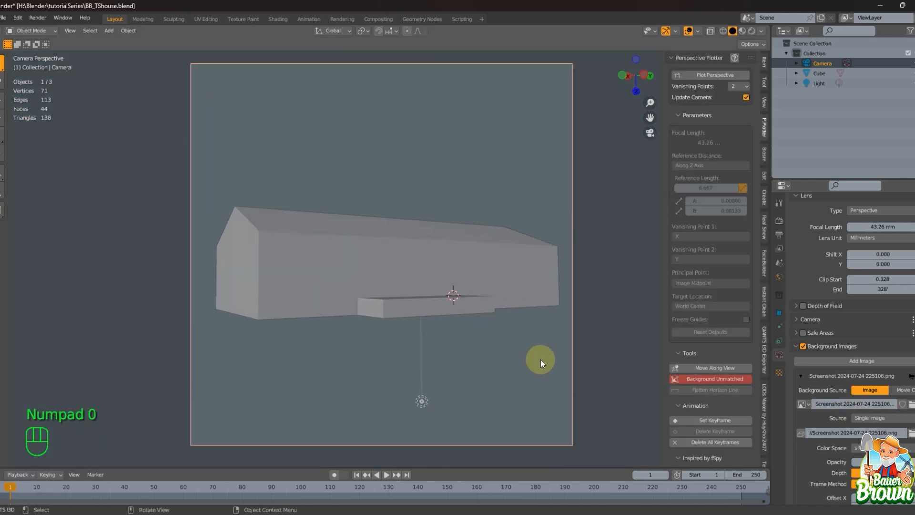
pyautogui.click(691, 378)
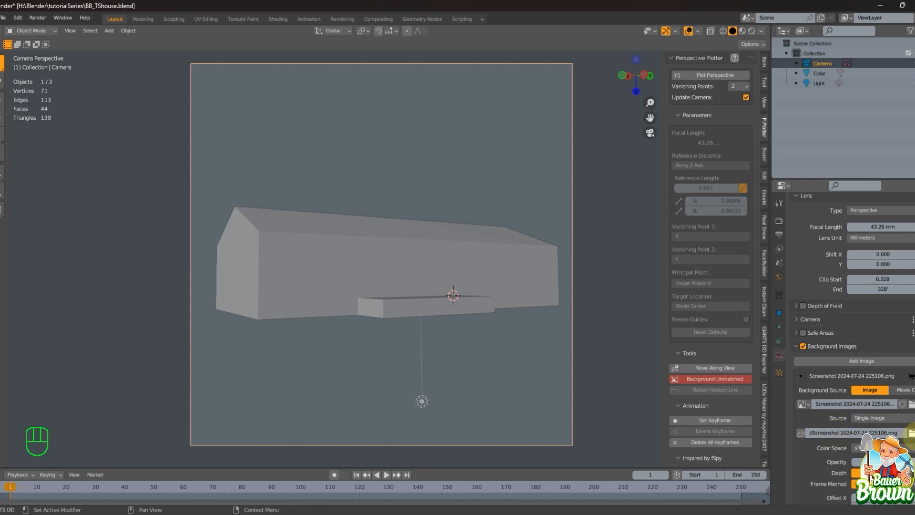
pyautogui.click(911, 432)
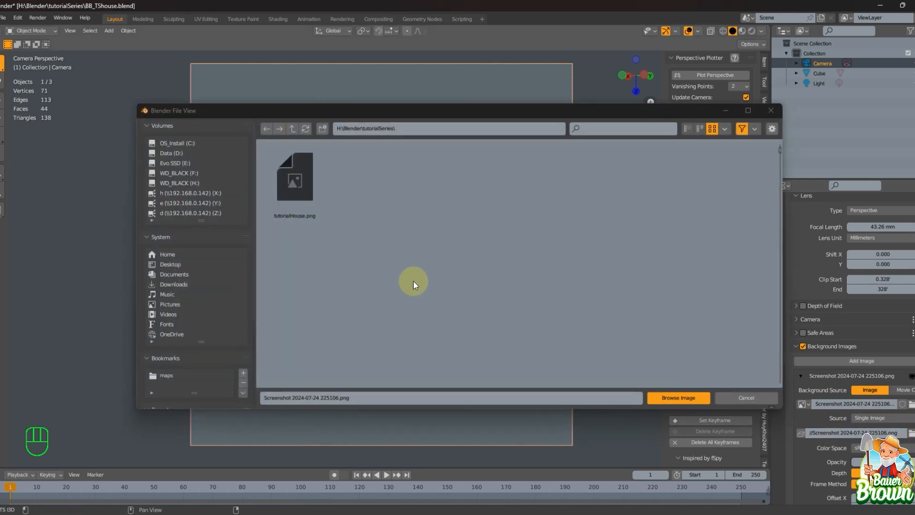
pyautogui.click(299, 177)
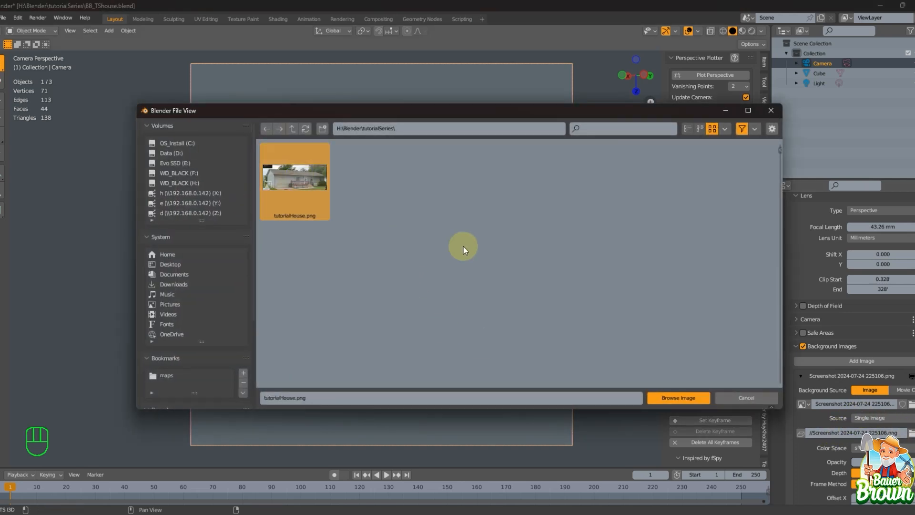
pyautogui.click(659, 397)
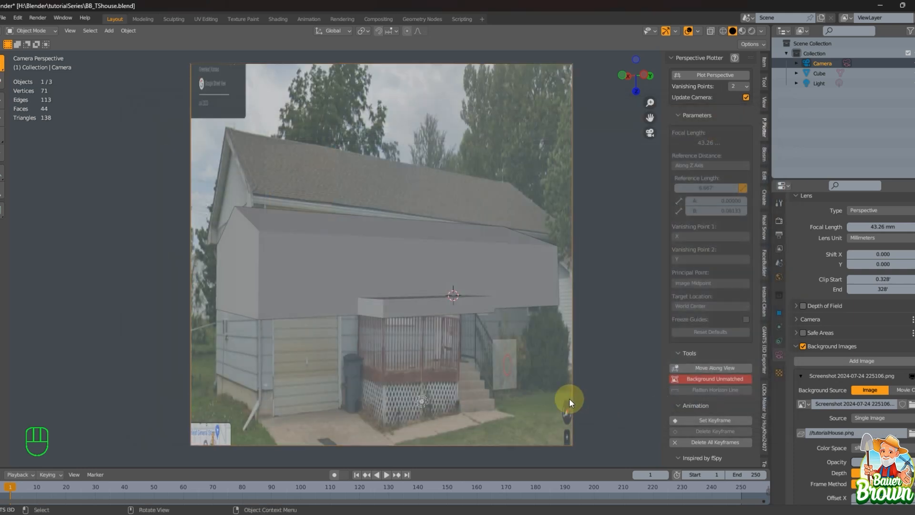
# Match the camera frame to the house photo with Perspective Plotter and display the model in wireframe.
pyautogui.click(673, 378)
pyautogui.scroll(2, 519, 378)
pyautogui.scroll(-1, 519, 379)
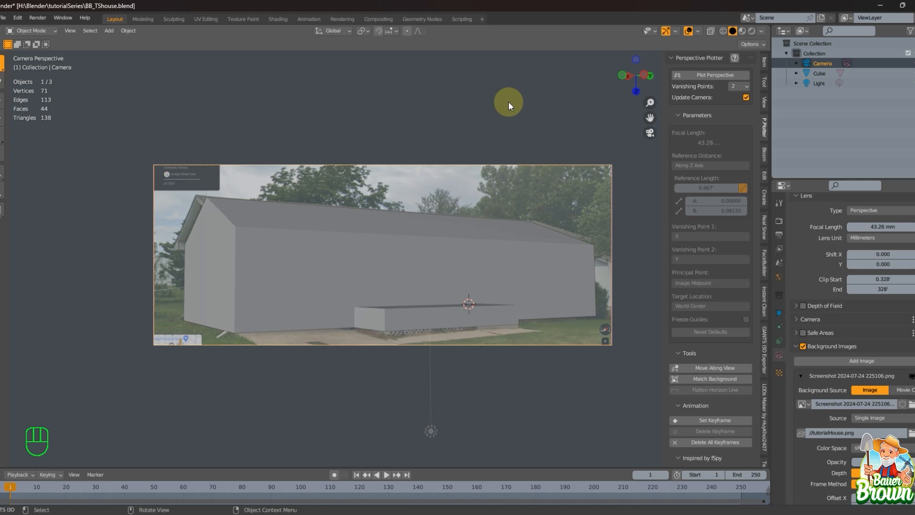
pyautogui.hotkey('shift', 'z')
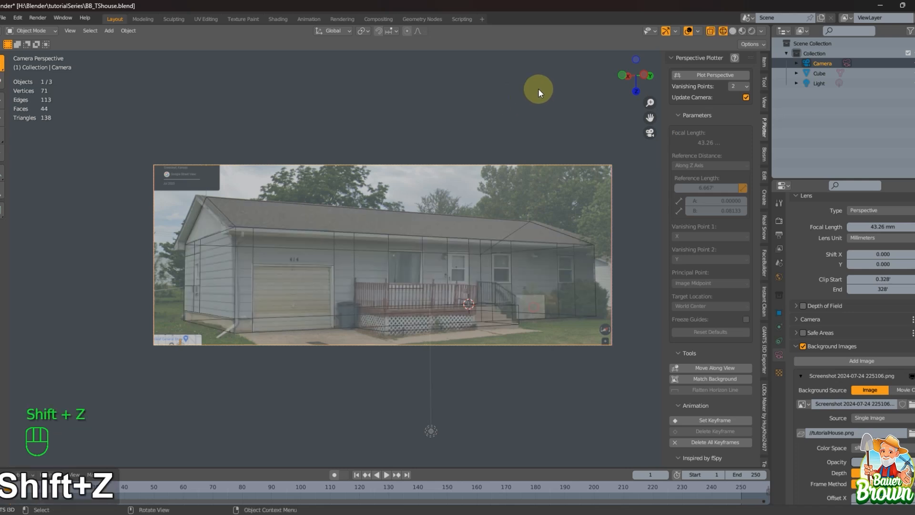
# Show the Perspective Plotter guides over the photo and put the house mesh in Edit Mode.
pyautogui.click(693, 77)
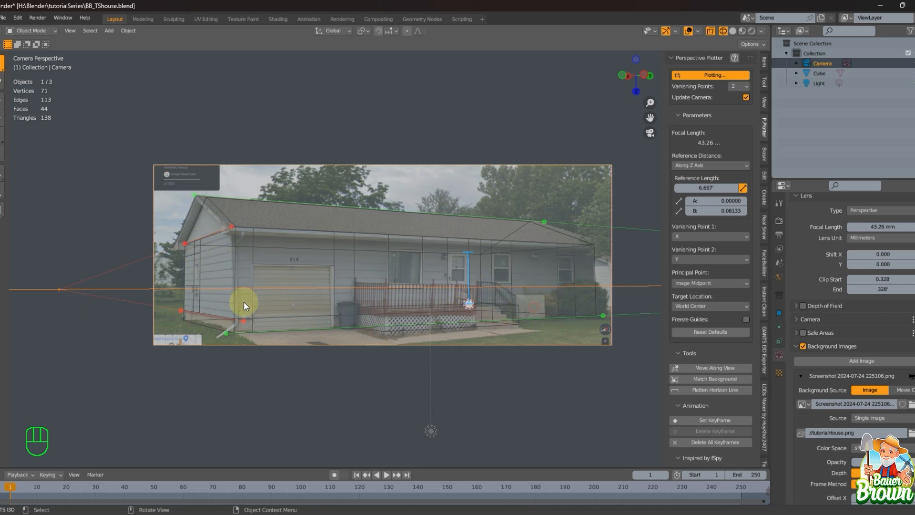
pyautogui.click(236, 270)
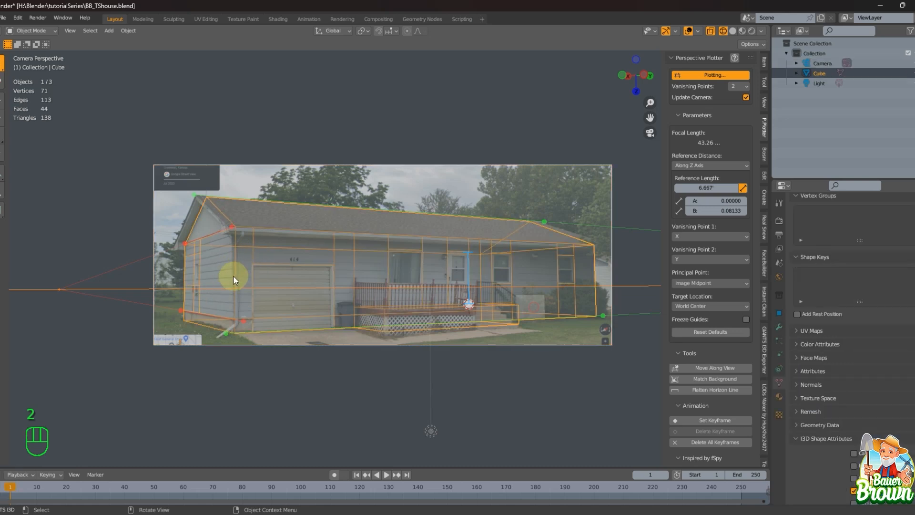
pyautogui.press('Tab')
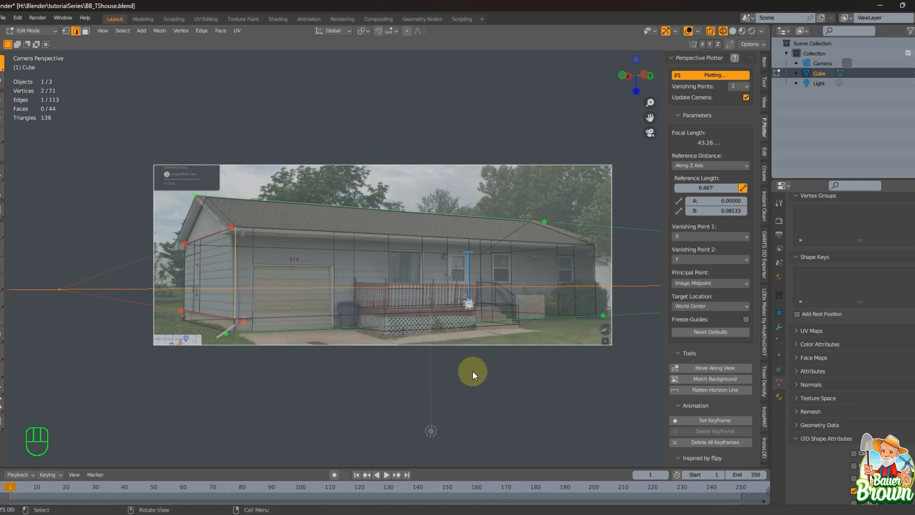
# Stop plotting perspective, hide the sidebar and leave the camera view to see the whole wireframe house.
pyautogui.click(727, 75)
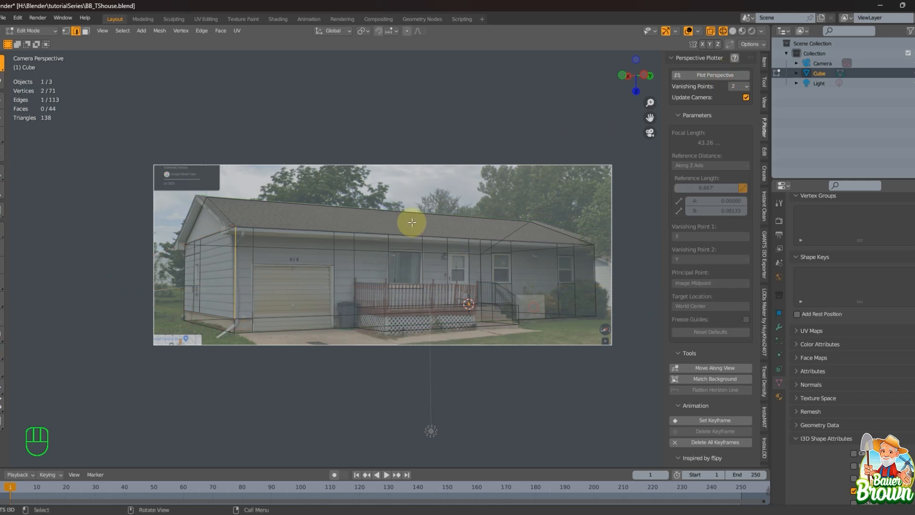
pyautogui.press('n')
pyautogui.scroll(-2, 336, 263)
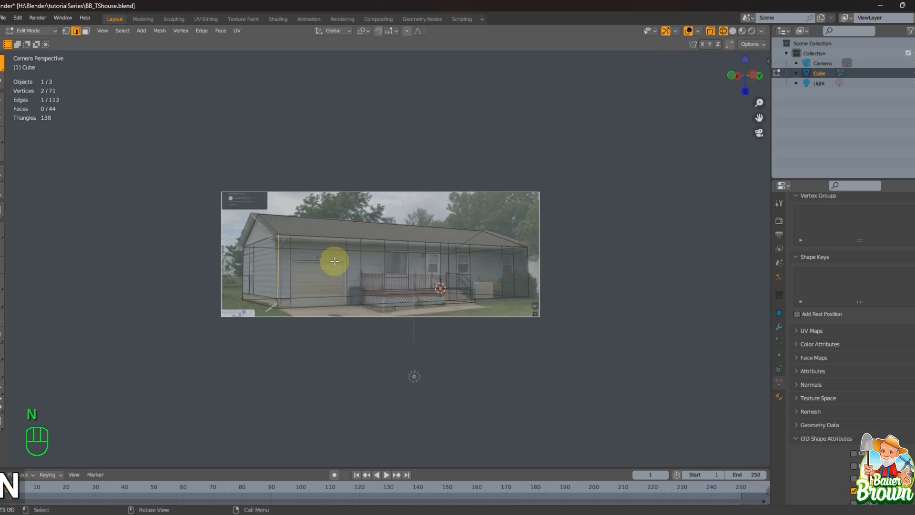
pyautogui.moveTo(333, 265); pyautogui.dragTo(365, 330, button='middle')
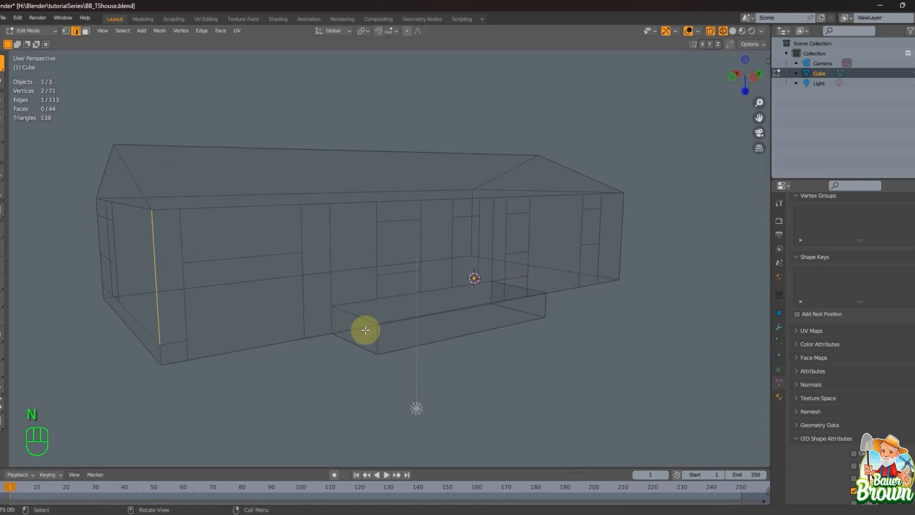
# Switch to the Google Maps browser window, maximize it and examine the surroundings of the house in Street View.
pyautogui.hotkey('alt', 'Tab')
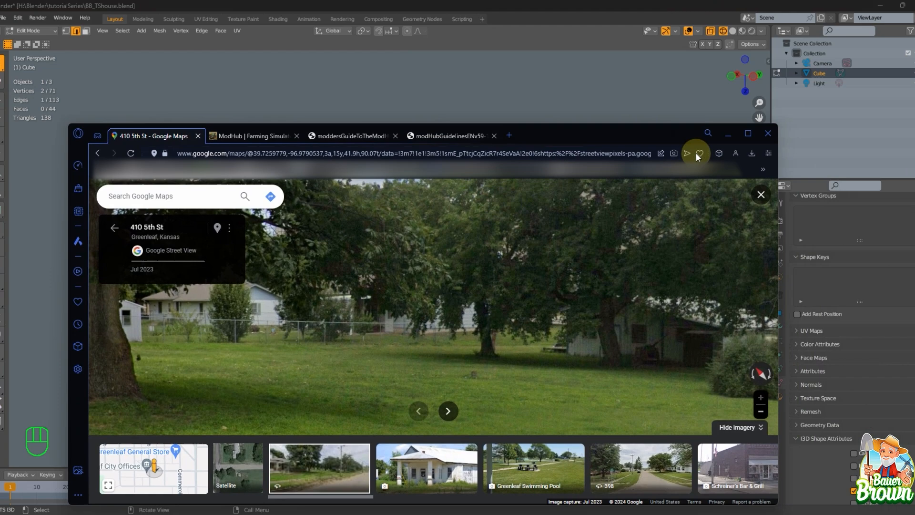
pyautogui.click(744, 136)
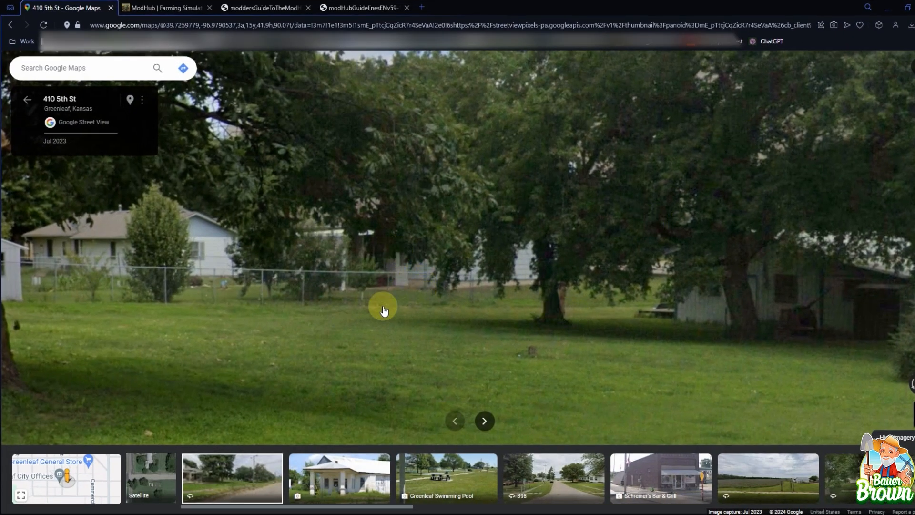
pyautogui.moveTo(412, 302); pyautogui.dragTo(451, 307)
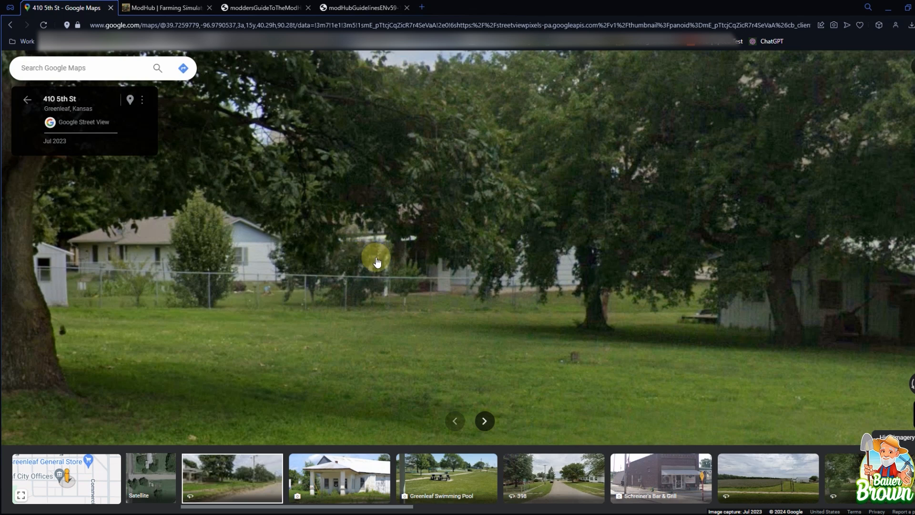
pyautogui.moveTo(369, 260); pyautogui.dragTo(406, 348)
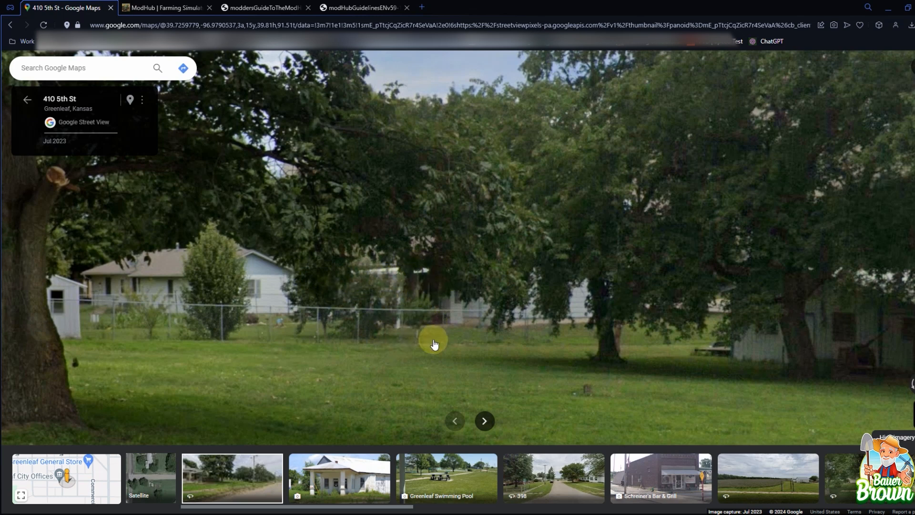
pyautogui.moveTo(435, 339); pyautogui.dragTo(533, 350)
# Leave Street View, locate the house on the satellite map and examine it in Street View from the adjoining street.
pyautogui.press('Escape')
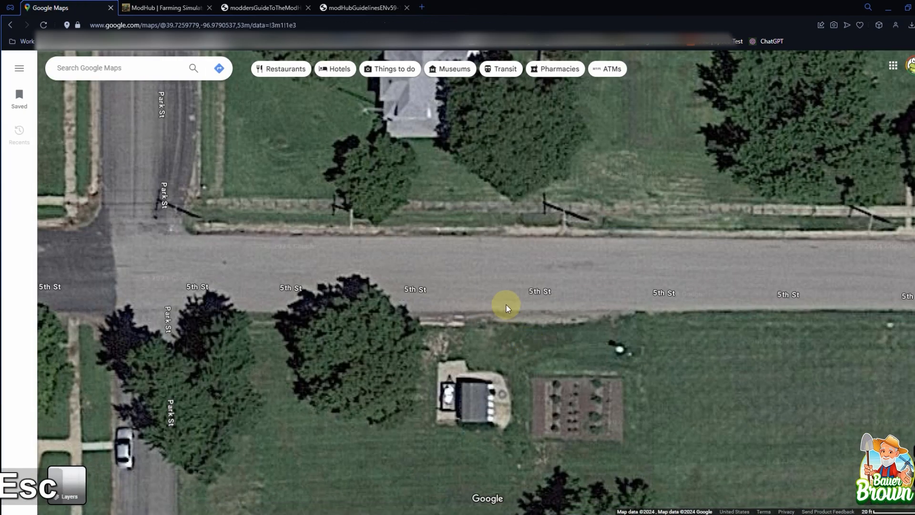
pyautogui.scroll(-5, 536, 421)
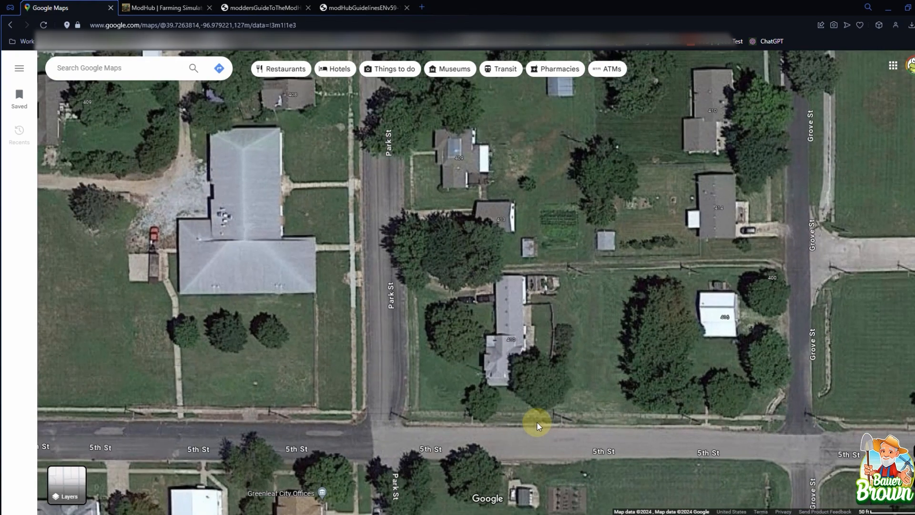
pyautogui.moveTo(551, 417); pyautogui.dragTo(446, 368)
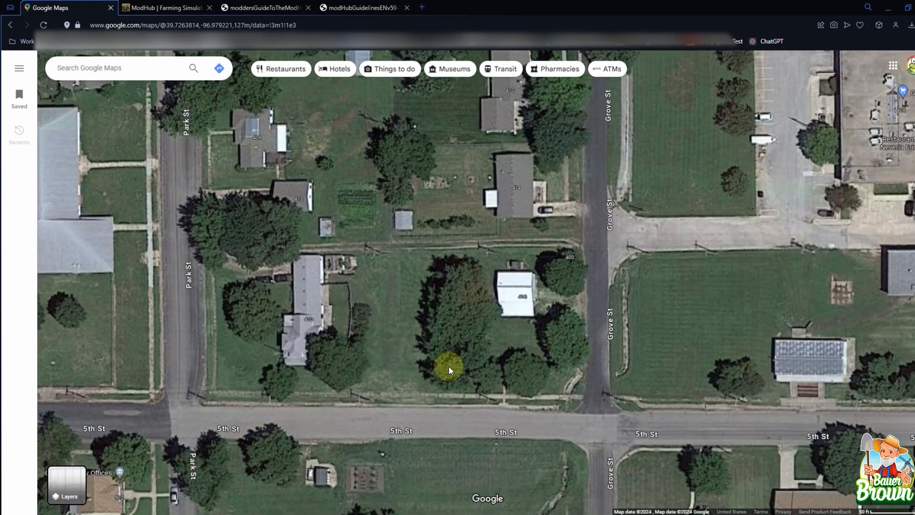
pyautogui.moveTo(586, 201); pyautogui.dragTo(555, 321)
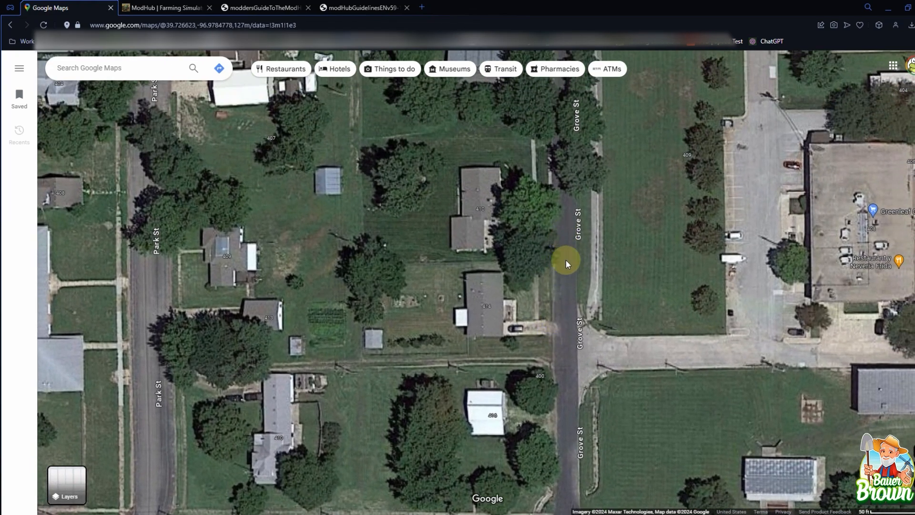
pyautogui.click(422, 483)
pyautogui.scroll(3, 461, 239)
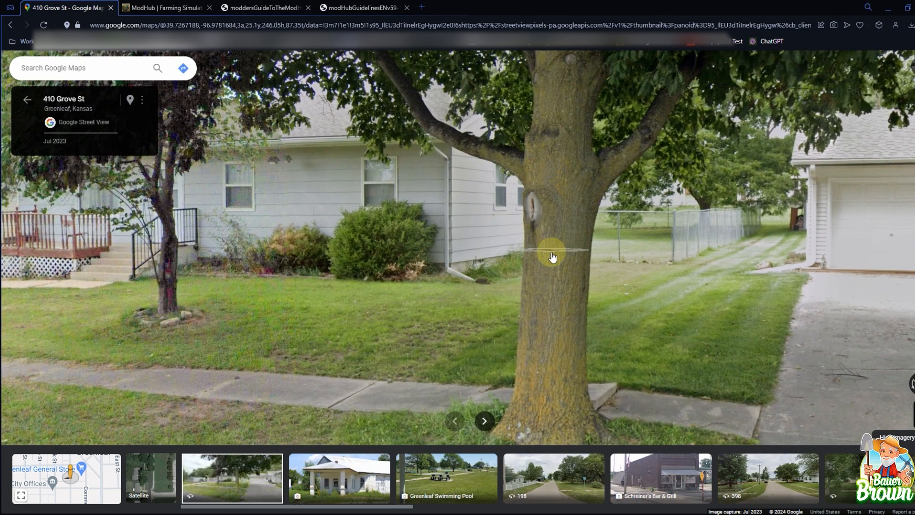
pyautogui.moveTo(436, 299); pyautogui.dragTo(834, 310)
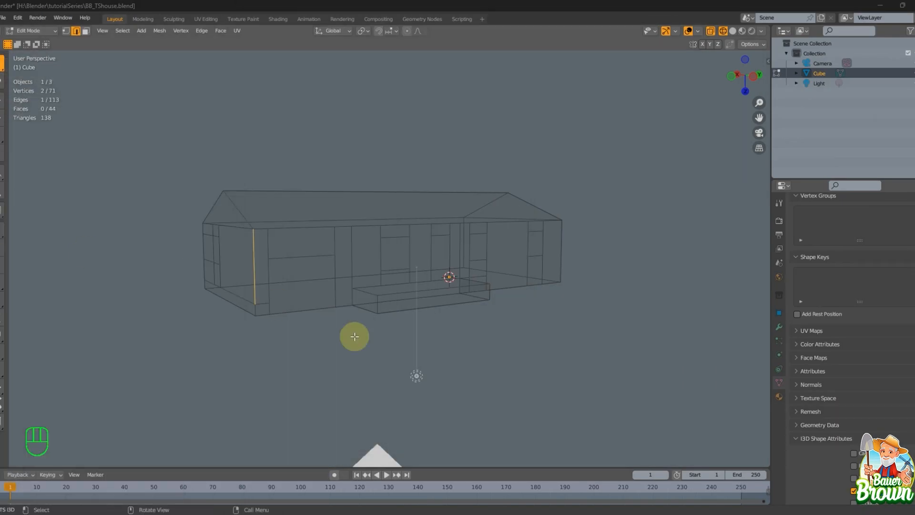
# Return to Blender, display the house in solid shading and inspect both of its gable ends.
pyautogui.moveTo(574, 384)
pyautogui.mouseDown(button='middle')
pyautogui.moveTo(576, 372)
pyautogui.moveTo(543, 370)
pyautogui.moveTo(582, 384)
pyautogui.moveTo(364, 343)
pyautogui.moveTo(440, 400)
pyautogui.mouseUp(button='middle')
pyautogui.hotkey('shift', 'z')
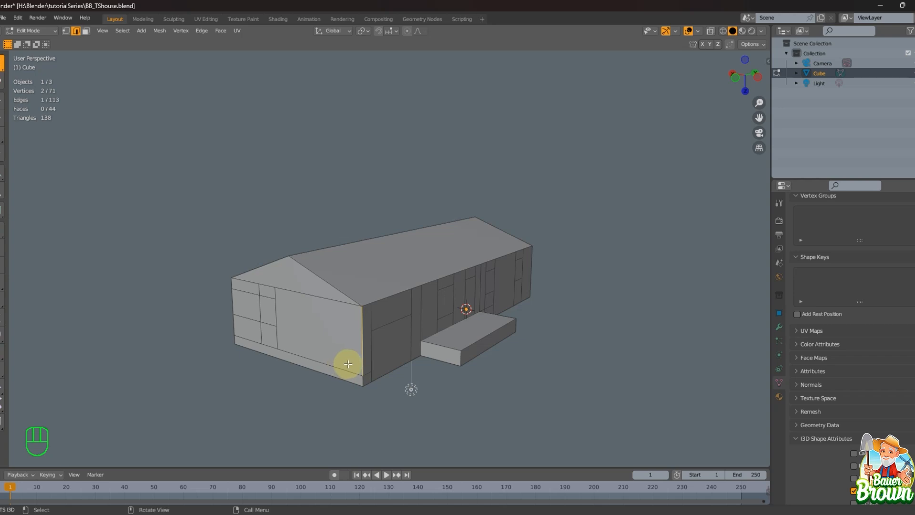
pyautogui.moveTo(348, 363); pyautogui.dragTo(271, 288, button='middle')
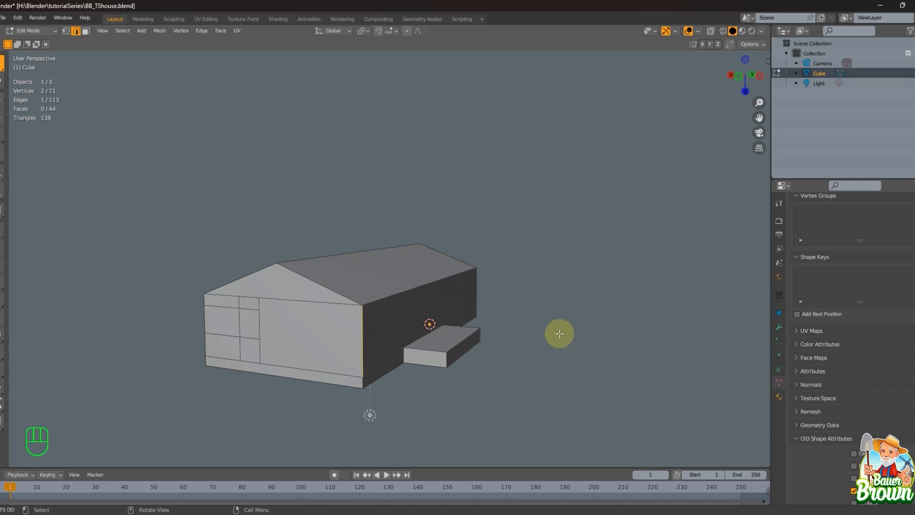
pyautogui.moveTo(545, 312); pyautogui.dragTo(562, 343, button='middle')
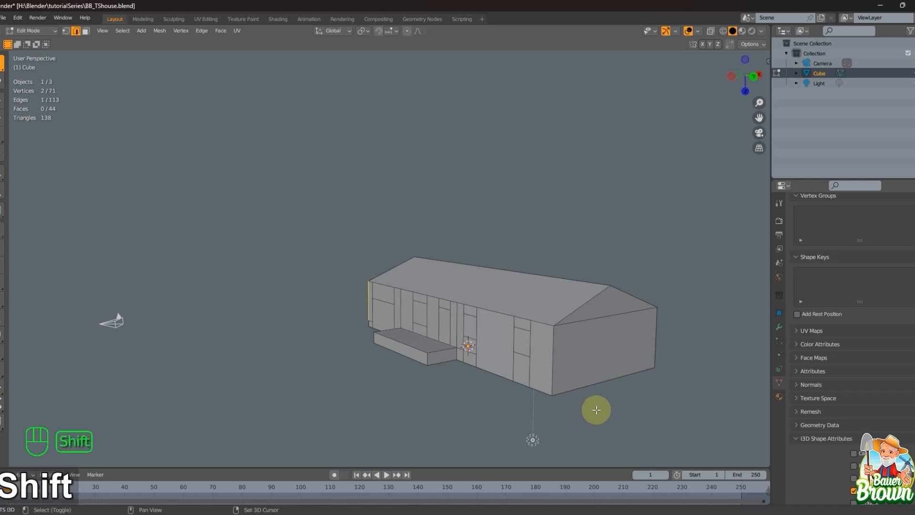
pyautogui.keyDown('shift'); pyautogui.moveTo(594, 406); pyautogui.dragTo(517, 357, button='middle'); pyautogui.keyUp('shift')
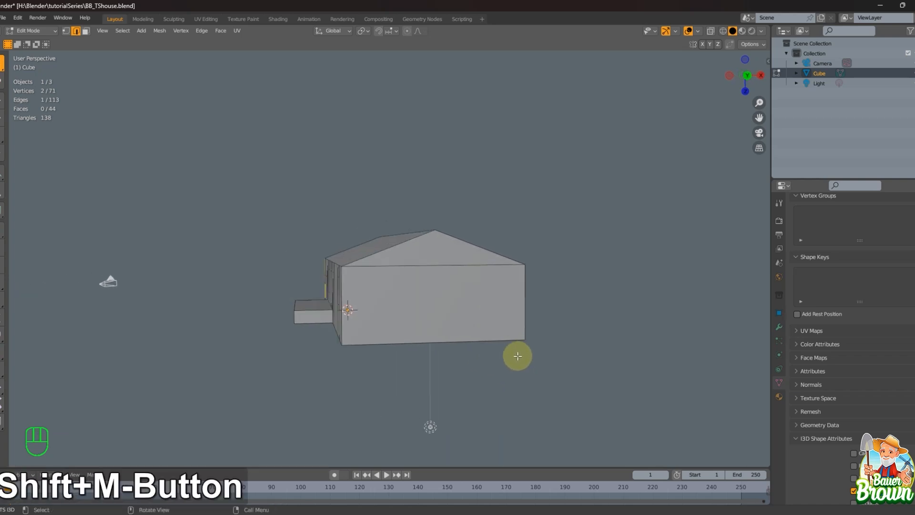
# Add four evenly spaced vertical loop cuts across the blank gable-end wall.
pyautogui.hotkey('ctrl', 'r')
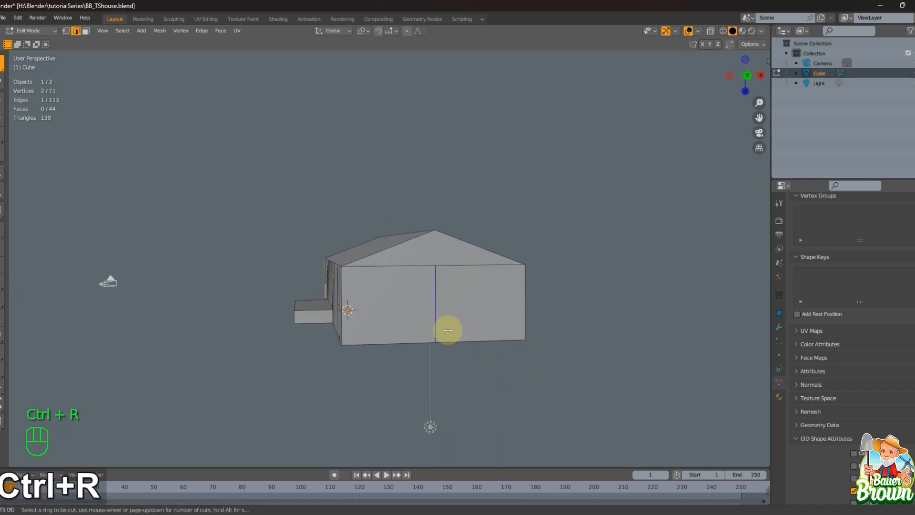
pyautogui.scroll(1, 448, 331)
pyautogui.scroll(2, 448, 331)
pyautogui.click(448, 331)
pyautogui.rightClick(448, 331)
pyautogui.scroll(3, 635, 393)
# Scale the four new loop cuts along X to about 0.7 so they sit closer together.
pyautogui.press('s')
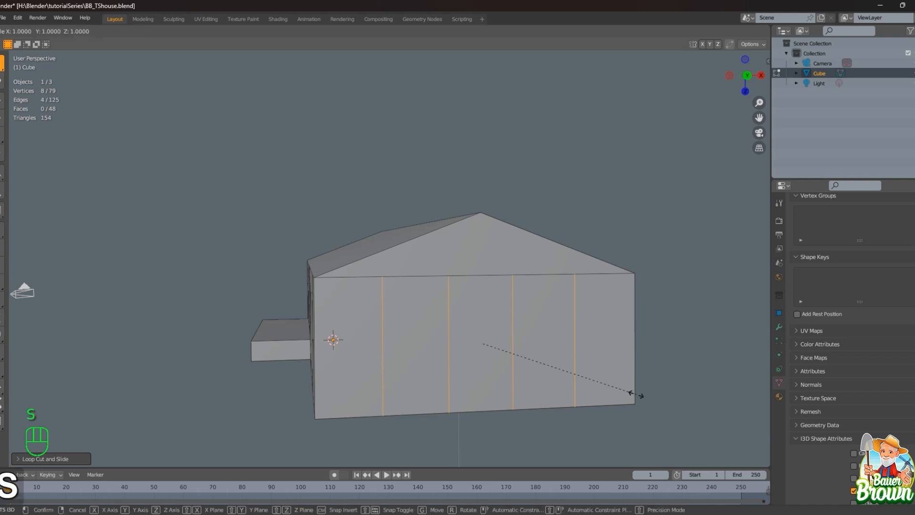
pyautogui.press('x')
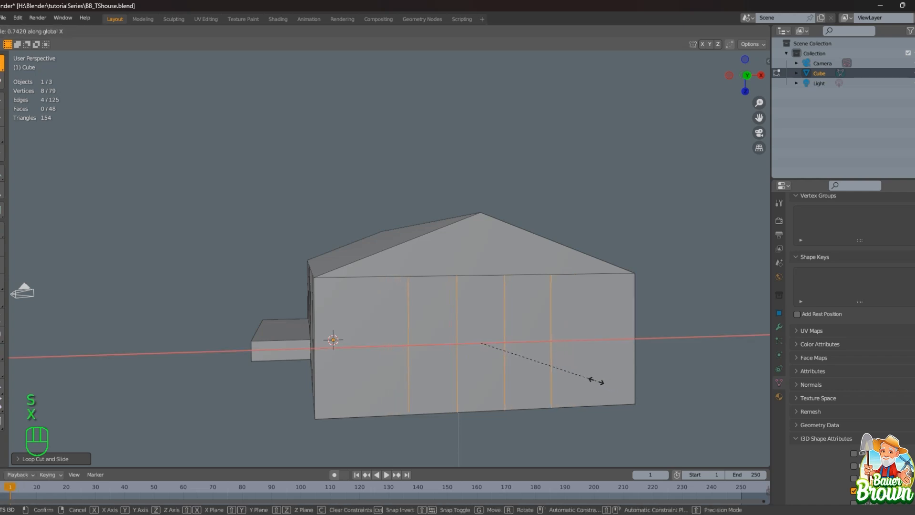
pyautogui.click(592, 380)
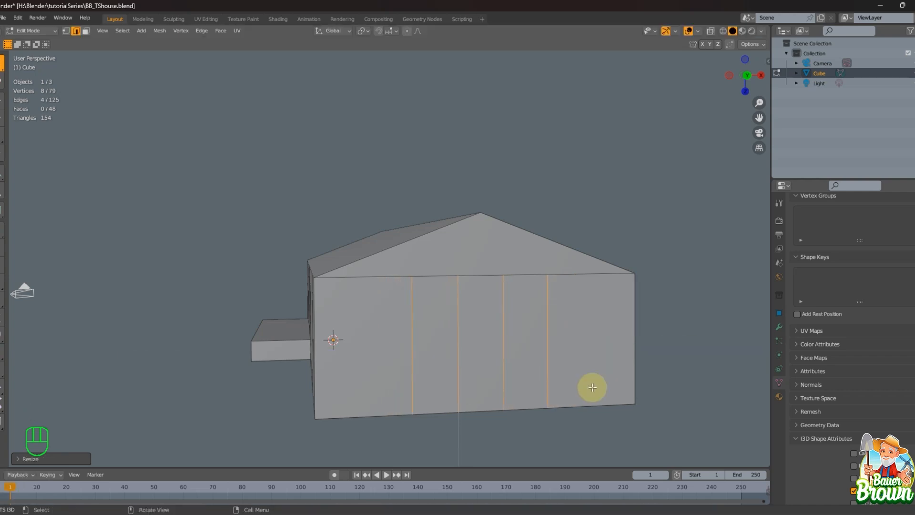
# Measure the bottom edge between the first two loop cuts on the gable wall with a visible MeasureIt segment.
pyautogui.scroll(-2, 591, 384)
pyautogui.moveTo(591, 383); pyautogui.dragTo(590, 382, button='middle')
pyautogui.click(416, 363)
pyautogui.keyDown('shift'); pyautogui.moveTo(620, 283); pyautogui.dragTo(613, 228, button='middle'); pyautogui.keyUp('shift')
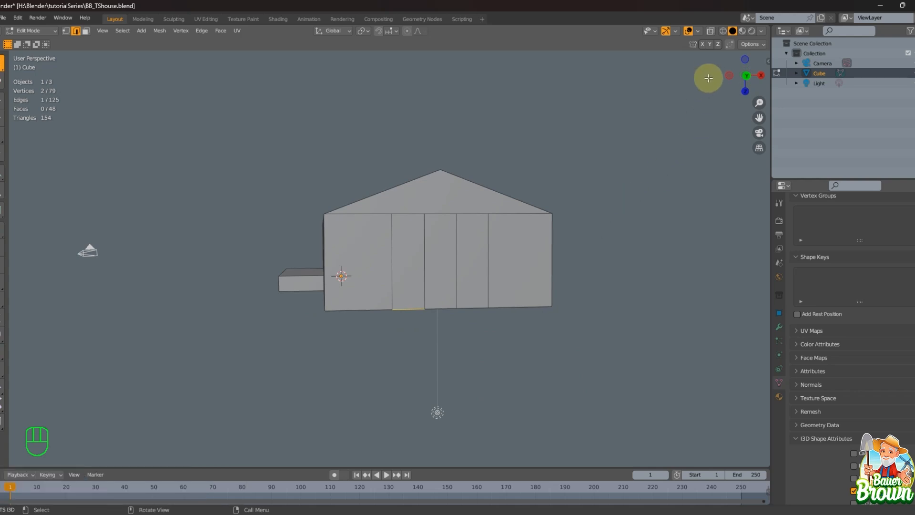
pyautogui.press('n')
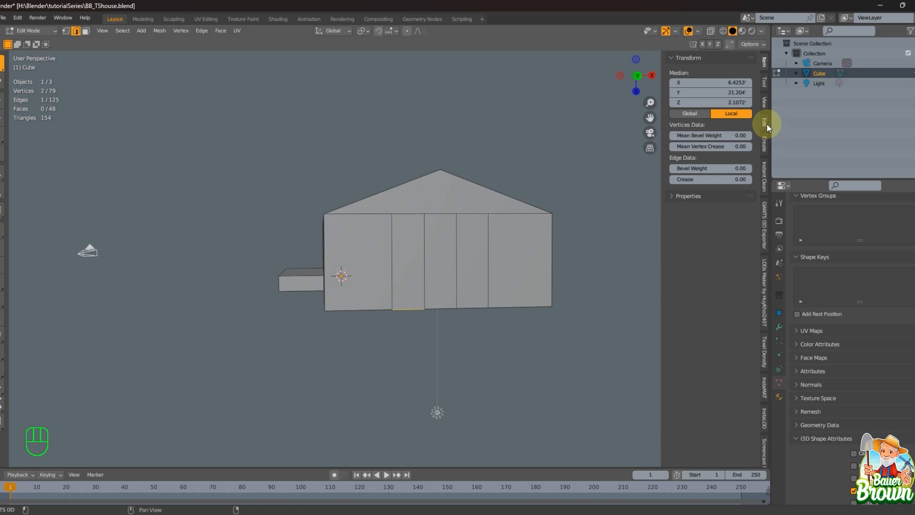
pyautogui.click(764, 81)
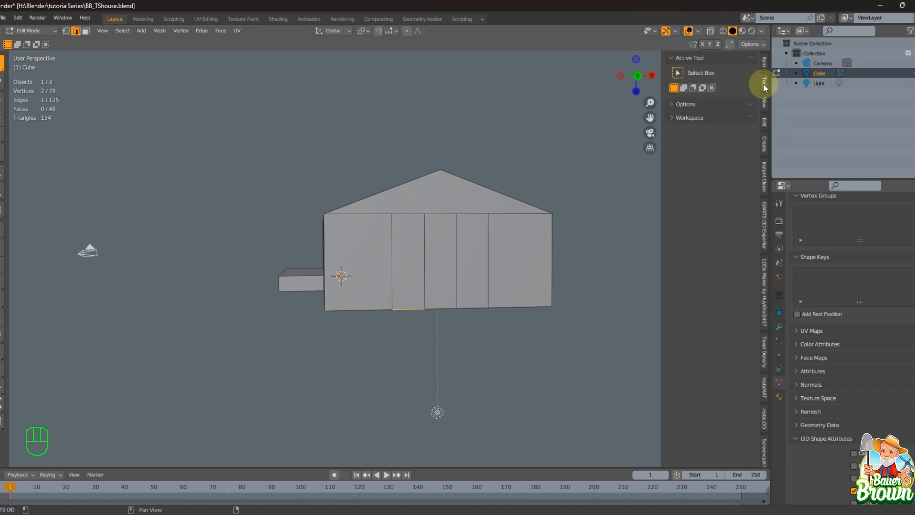
pyautogui.click(764, 103)
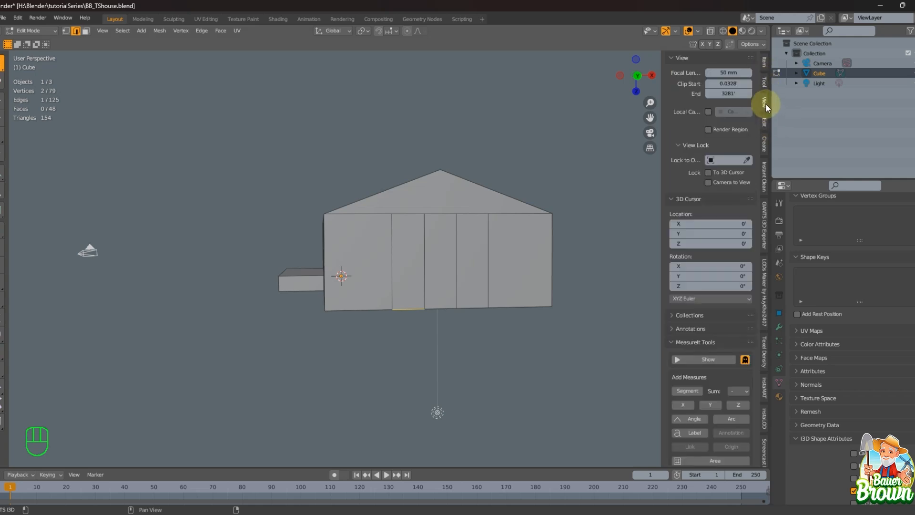
pyautogui.scroll(-3, 693, 338)
pyautogui.click(687, 342)
pyautogui.click(700, 310)
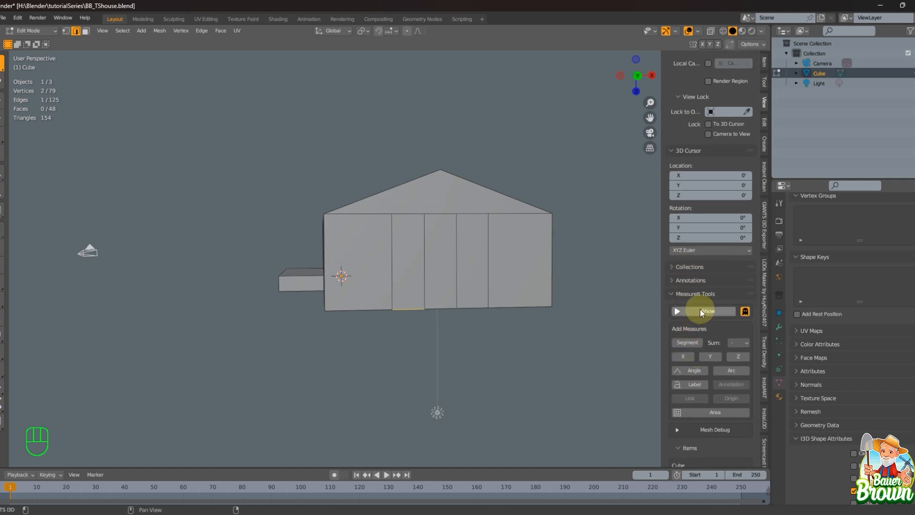
pyautogui.moveTo(557, 340); pyautogui.dragTo(563, 343, button='middle')
pyautogui.scroll(6, 563, 343)
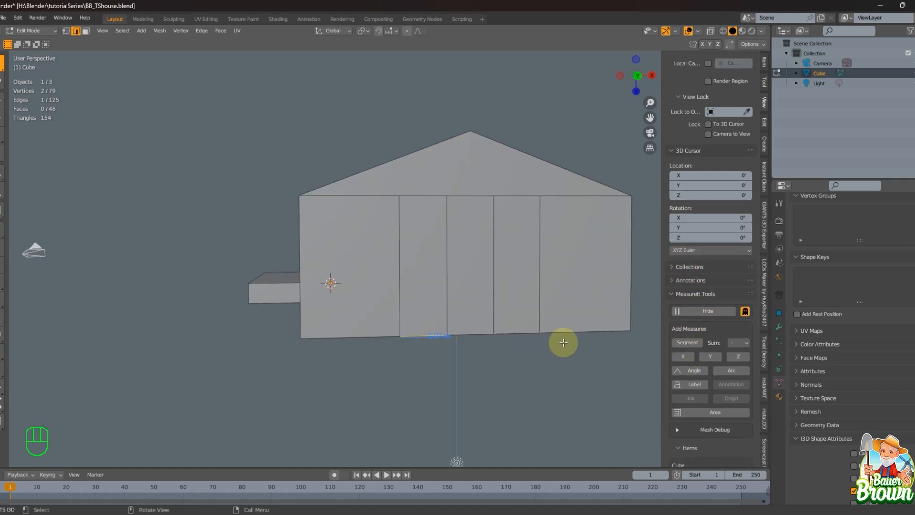
# Change the MeasureIt segment's color to bright green.
pyautogui.scroll(-3, 563, 342)
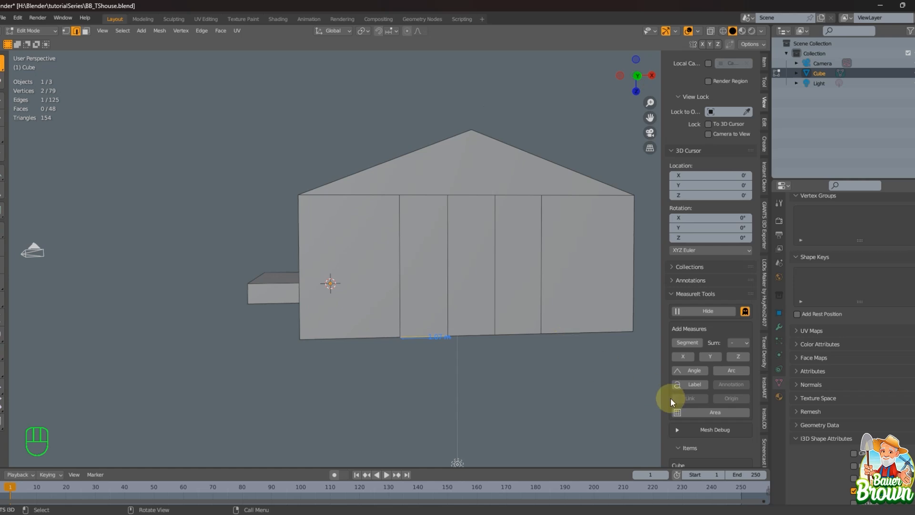
pyautogui.scroll(-6, 688, 404)
pyautogui.click(697, 416)
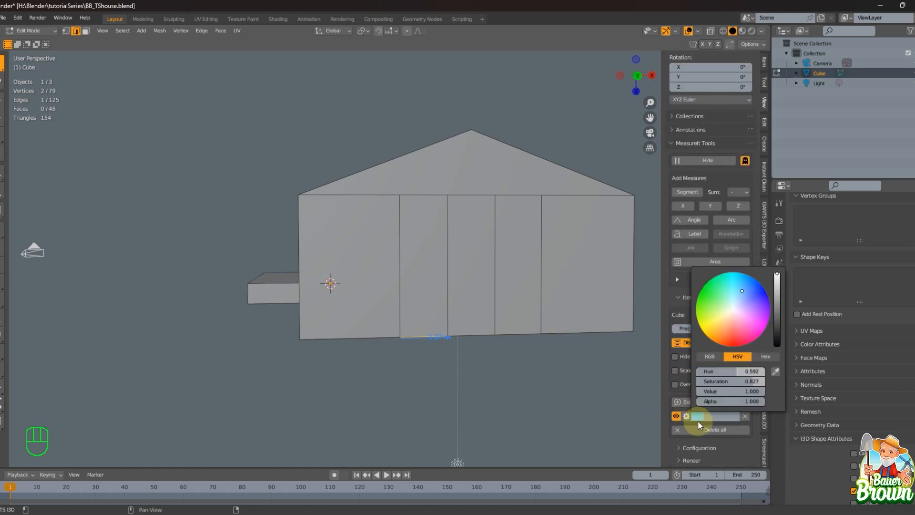
pyautogui.click(698, 415)
pyautogui.click(703, 303)
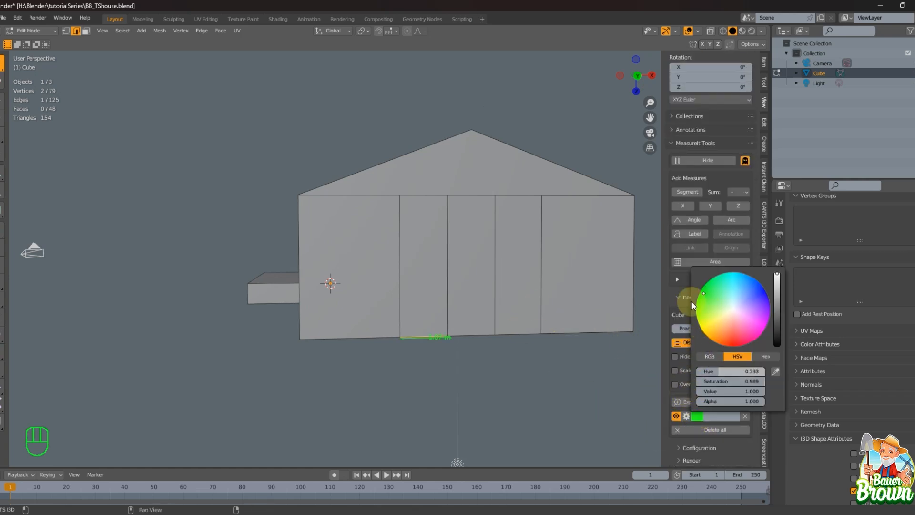
# Select all four vertical loop cuts and scale them along X to about 0.95, giving a measured spacing of about 1.02 m.
pyautogui.click(448, 264)
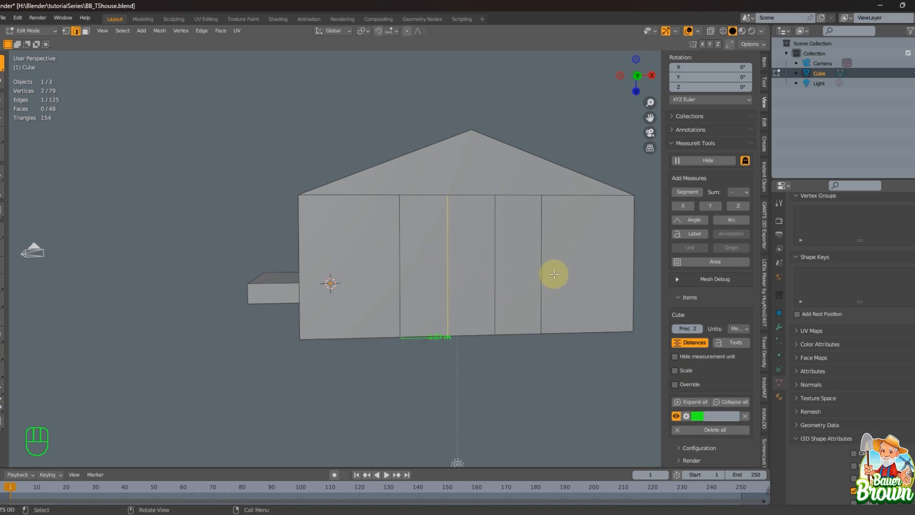
pyautogui.press('shift')
pyautogui.moveTo(379, 251); pyautogui.dragTo(556, 264)
pyautogui.press('s')
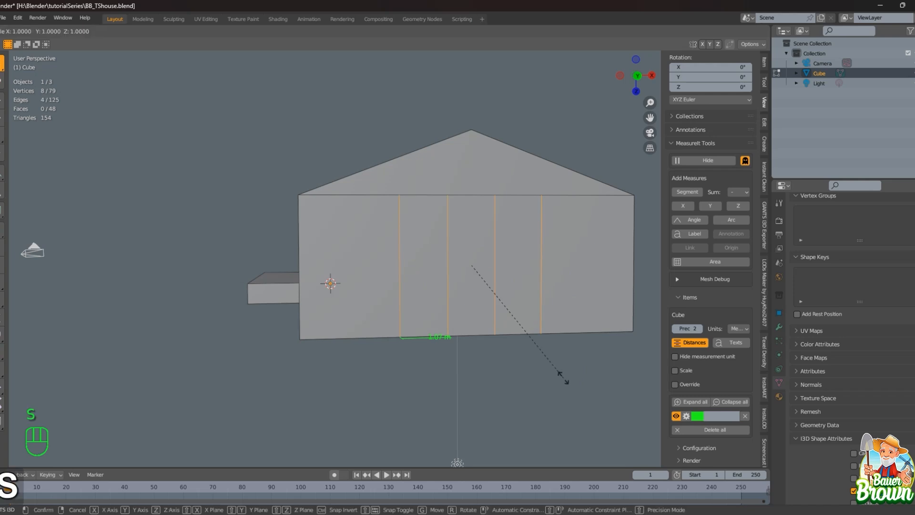
pyautogui.press('x')
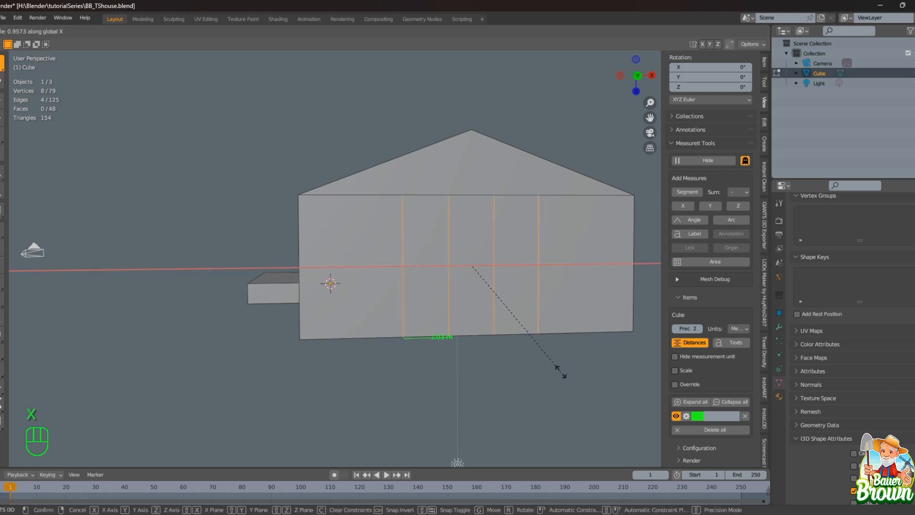
pyautogui.click(558, 369)
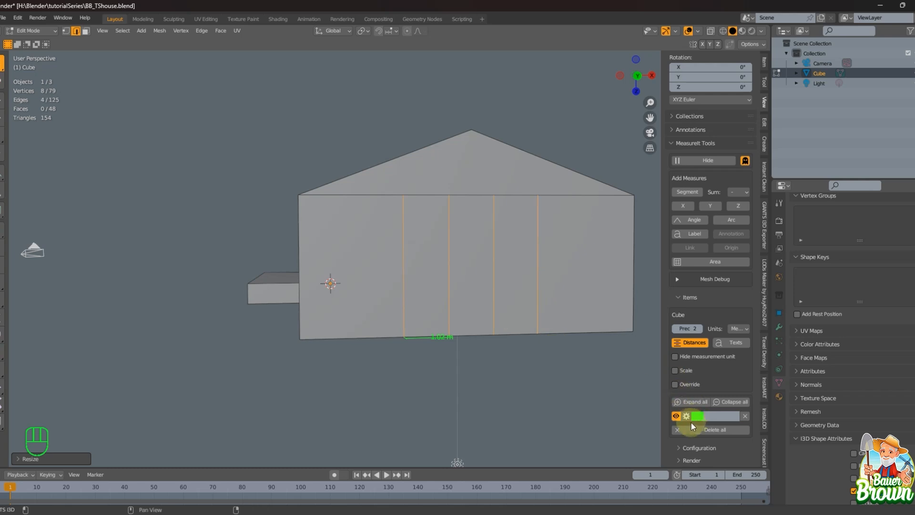
# Delete the segment measurement, turn off the MeasureIt display and close the sidebar.
pyautogui.click(745, 417)
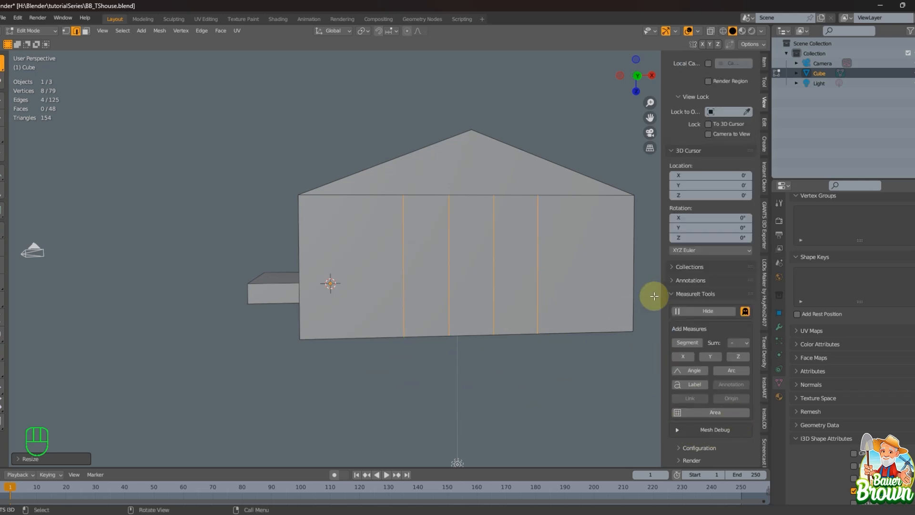
pyautogui.click(677, 312)
pyautogui.press('n')
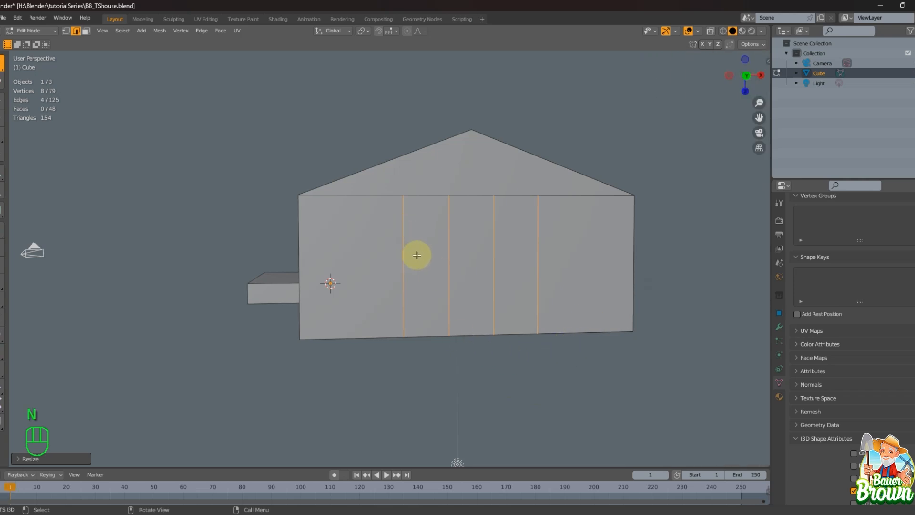
# Knife-cut from the end side window's top edge along Y to the corner, then along X across the gable wall.
pyautogui.moveTo(474, 342); pyautogui.dragTo(510, 359, button='middle')
pyautogui.scroll(-3, 513, 355)
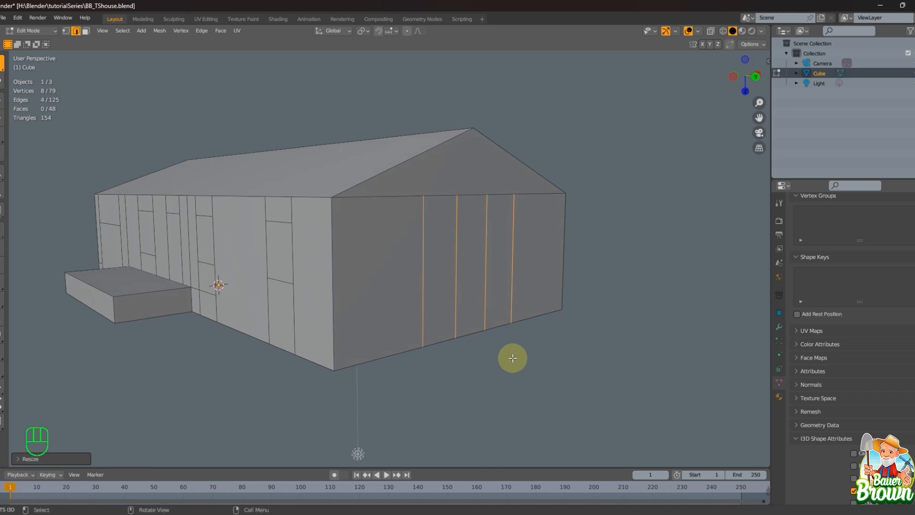
pyautogui.moveTo(361, 256); pyautogui.dragTo(447, 305, button='middle')
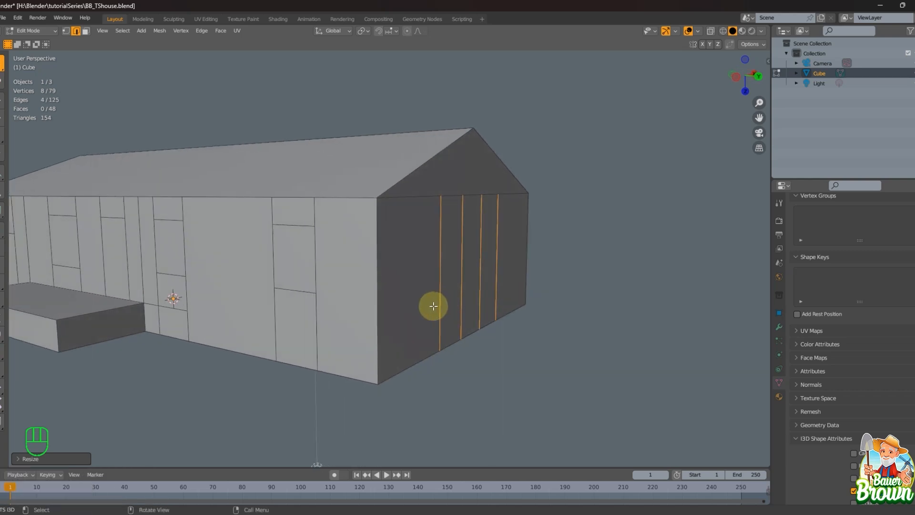
pyautogui.press('k')
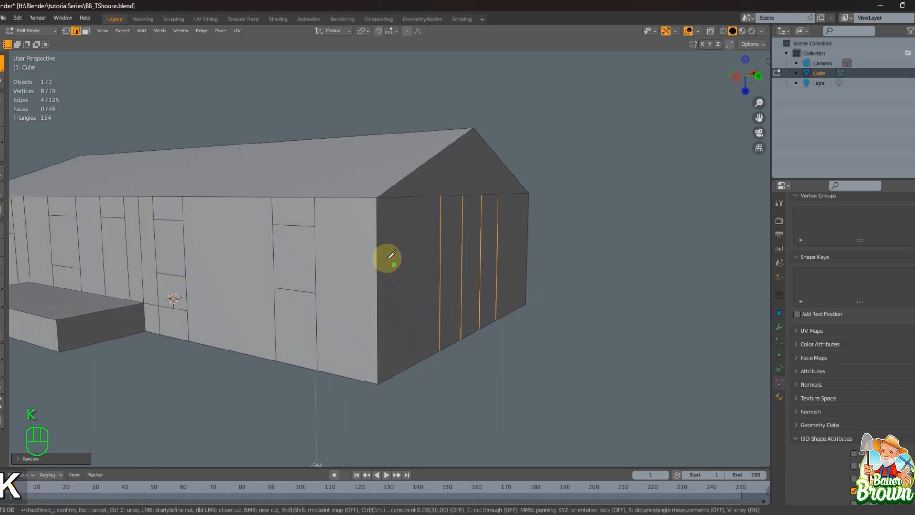
pyautogui.click(314, 226)
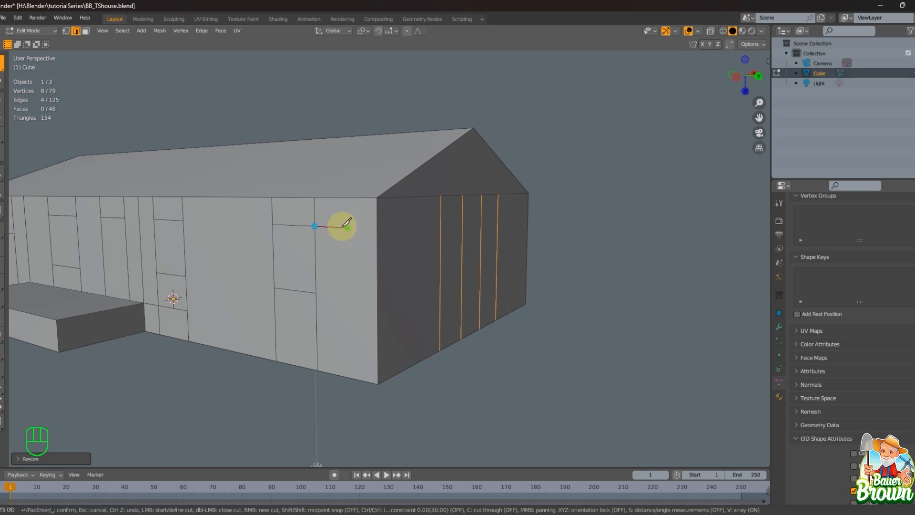
pyautogui.press('y')
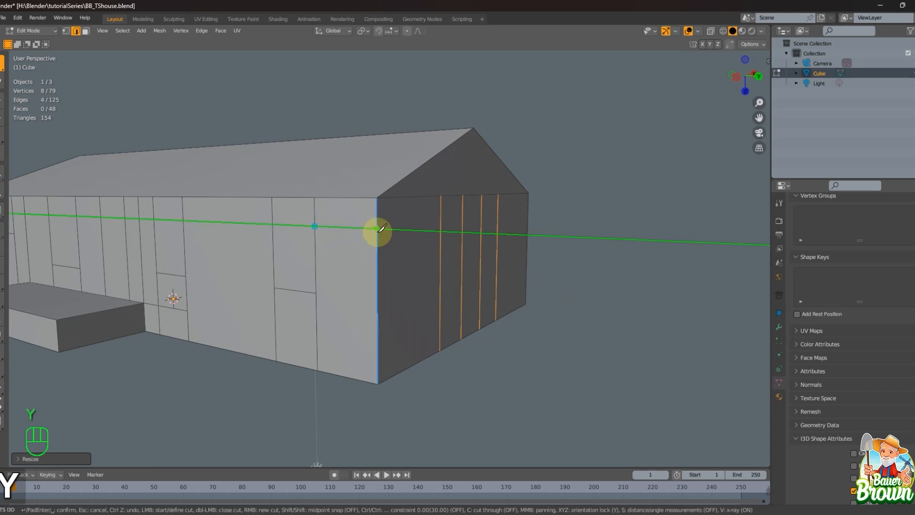
pyautogui.click(378, 229)
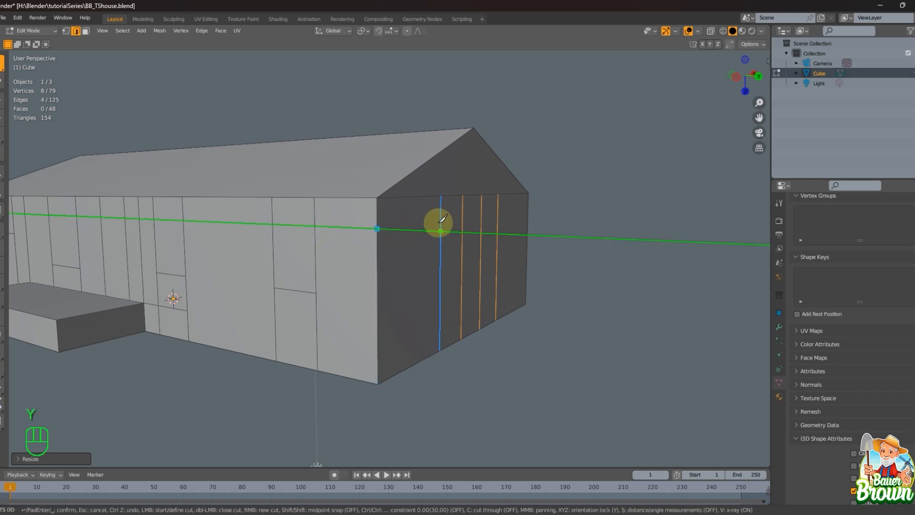
pyautogui.press('x')
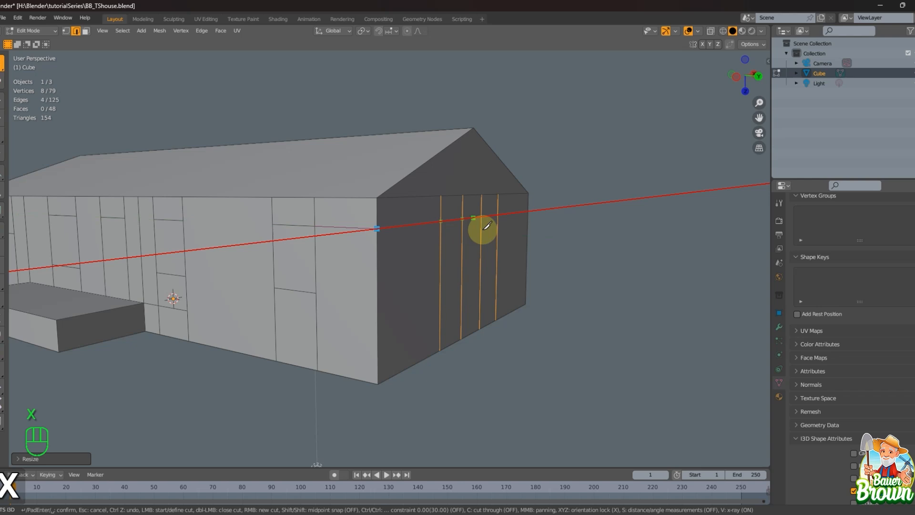
pyautogui.click(528, 211)
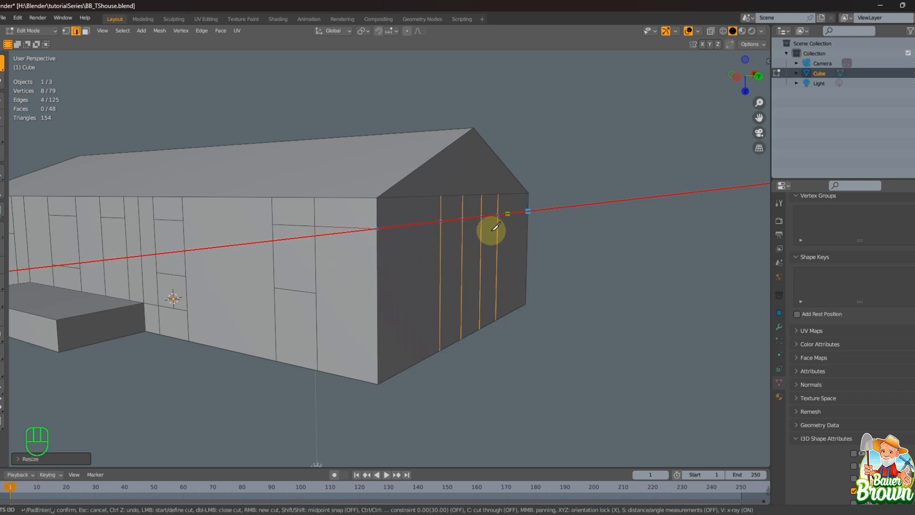
pyautogui.rightClick(521, 227)
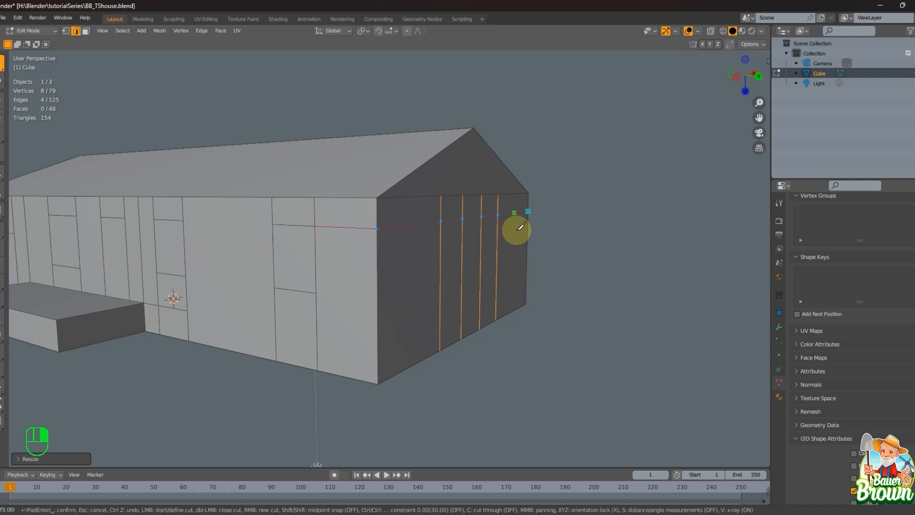
# Add a second knife cut from that window's bottom edge along Y to the corner and along X across the gable wall, and confirm both cuts.
pyautogui.click(315, 293)
pyautogui.press('y')
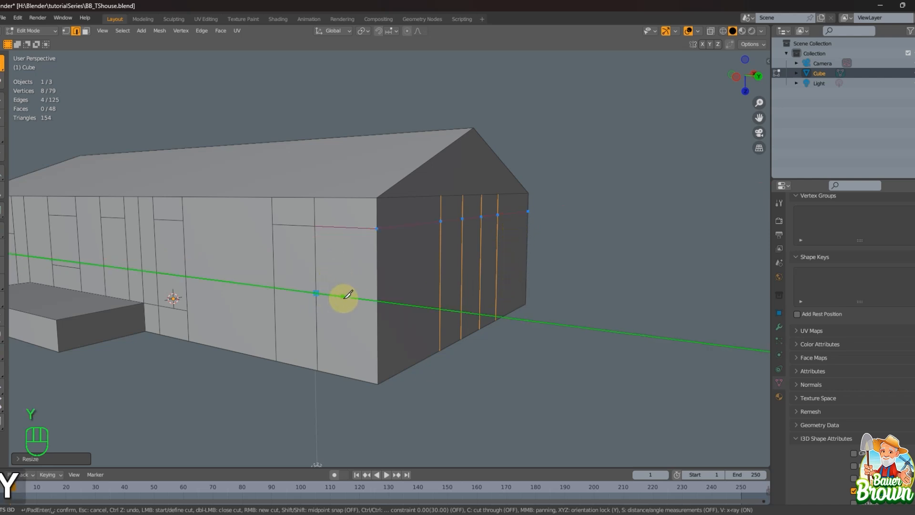
pyautogui.click(376, 300)
pyautogui.press('x')
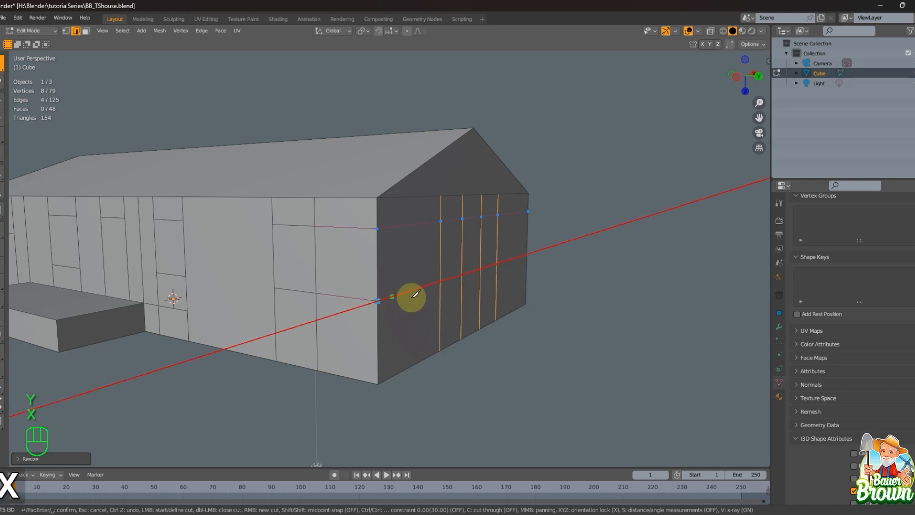
pyautogui.click(526, 255)
pyautogui.press('Return')
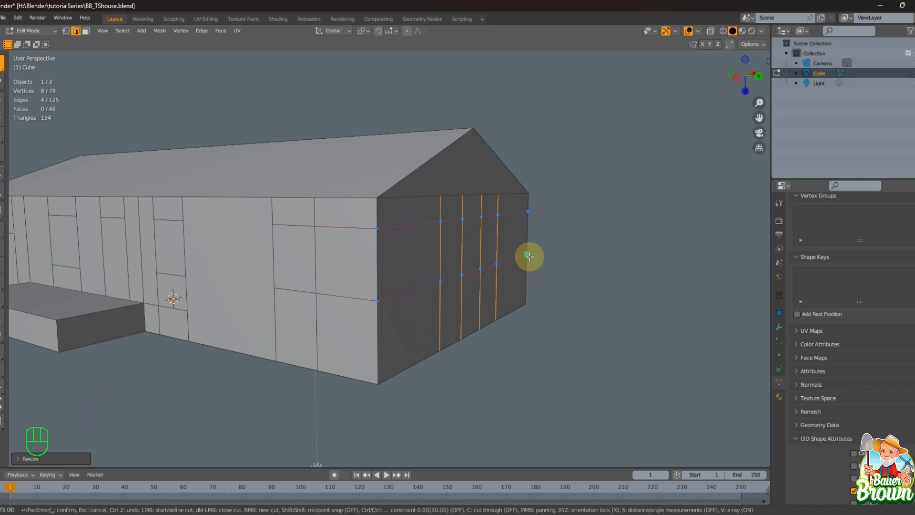
pyautogui.press('Return')
# Dissolve the two horizontal edges crossing the middle column of the gable wall, between the two window columns.
pyautogui.moveTo(529, 256); pyautogui.dragTo(551, 308, button='middle')
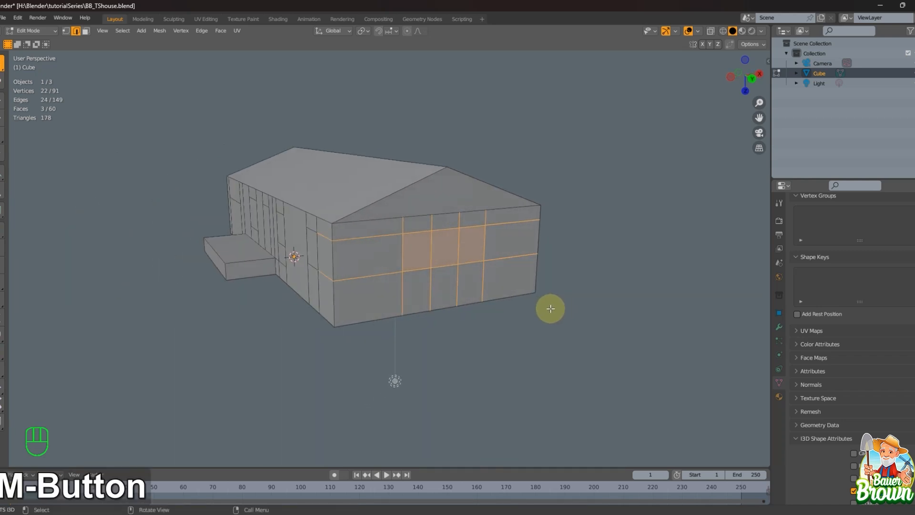
pyautogui.click(540, 350)
pyautogui.moveTo(551, 363)
pyautogui.mouseDown(button='middle')
pyautogui.moveTo(545, 349)
pyautogui.moveTo(553, 355)
pyautogui.mouseUp(button='middle')
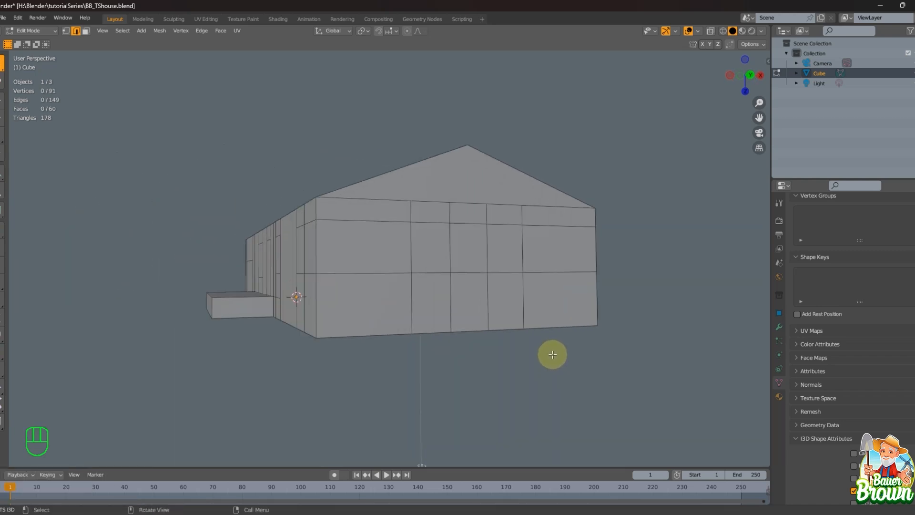
pyautogui.moveTo(464, 213); pyautogui.dragTo(478, 297)
pyautogui.press('d')
pyautogui.scroll(-2, 566, 376)
pyautogui.moveTo(566, 376); pyautogui.dragTo(545, 384, button='middle')
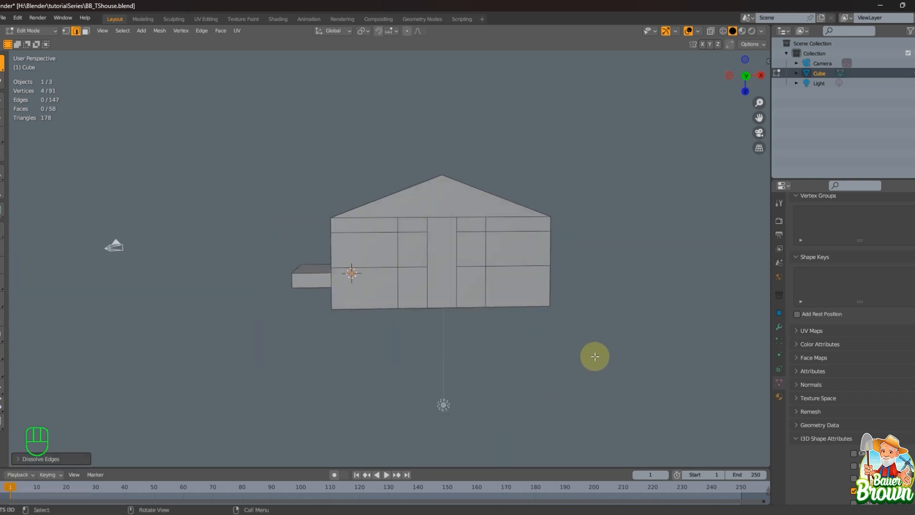
# Dissolve the four horizontal edges around the corner between the end side window and the first gable-wall window column.
pyautogui.scroll(-1, 639, 323)
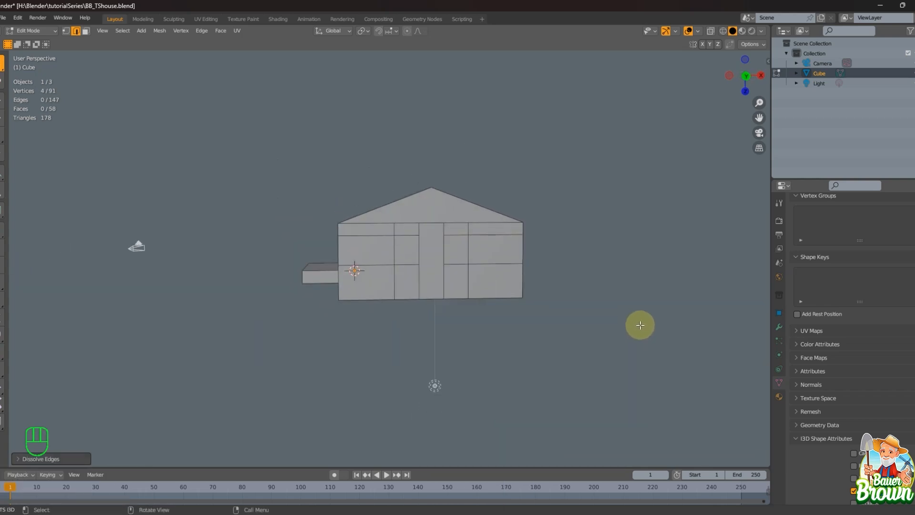
pyautogui.moveTo(639, 323); pyautogui.dragTo(464, 312, button='middle')
pyautogui.click(365, 232)
pyautogui.keyDown('shift'); pyautogui.click(375, 264); pyautogui.keyUp('shift')
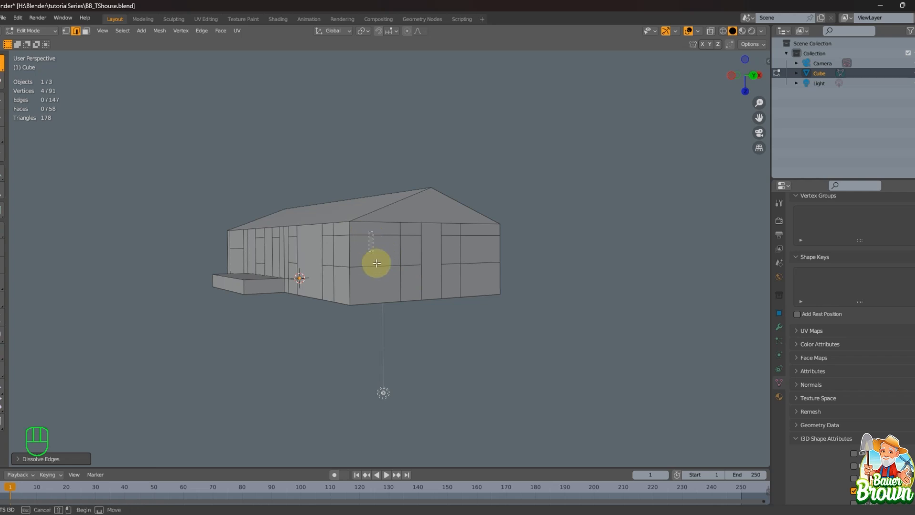
pyautogui.moveTo(386, 296); pyautogui.dragTo(400, 287, button='middle')
pyautogui.keyDown('shift'); pyautogui.click(347, 234); pyautogui.keyUp('shift')
pyautogui.keyDown('shift'); pyautogui.click(347, 267); pyautogui.keyUp('shift')
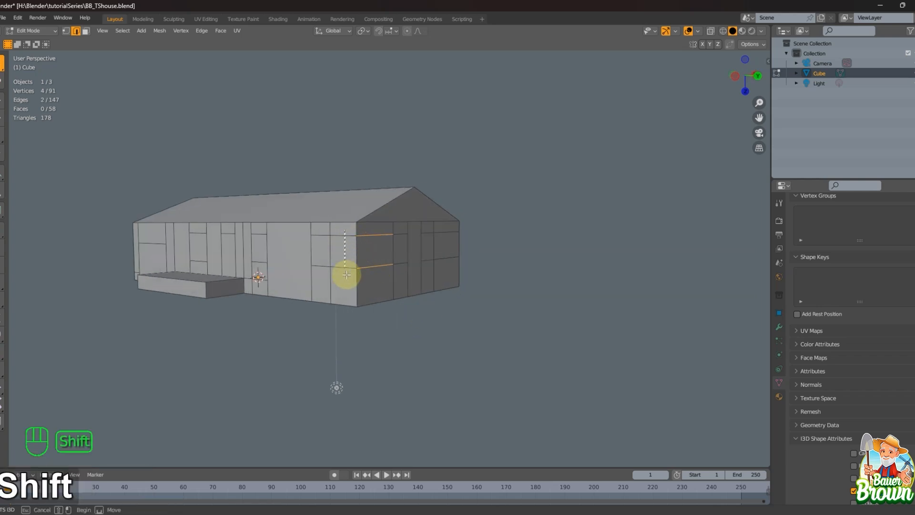
pyautogui.press('x')
pyautogui.click(348, 284)
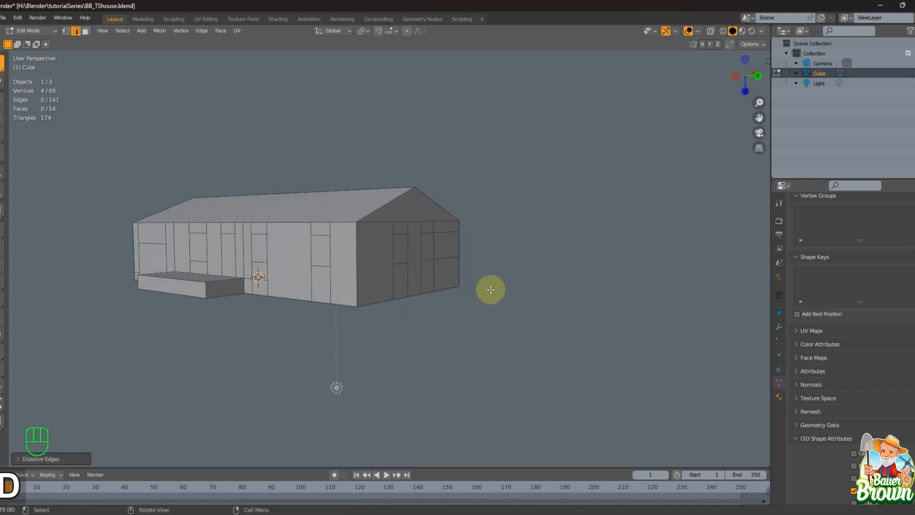
pyautogui.moveTo(490, 288); pyautogui.dragTo(409, 288, button='middle')
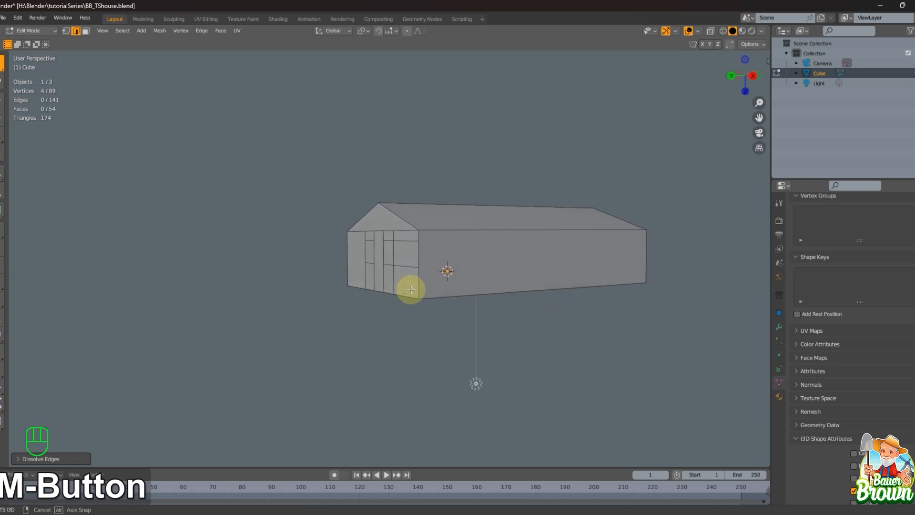
# Knife-cut along Y across the blank long side wall, starting from the gable corner at the windows' top-edge height.
pyautogui.moveTo(548, 255); pyautogui.dragTo(592, 305, button='middle')
pyautogui.scroll(3, 535, 303)
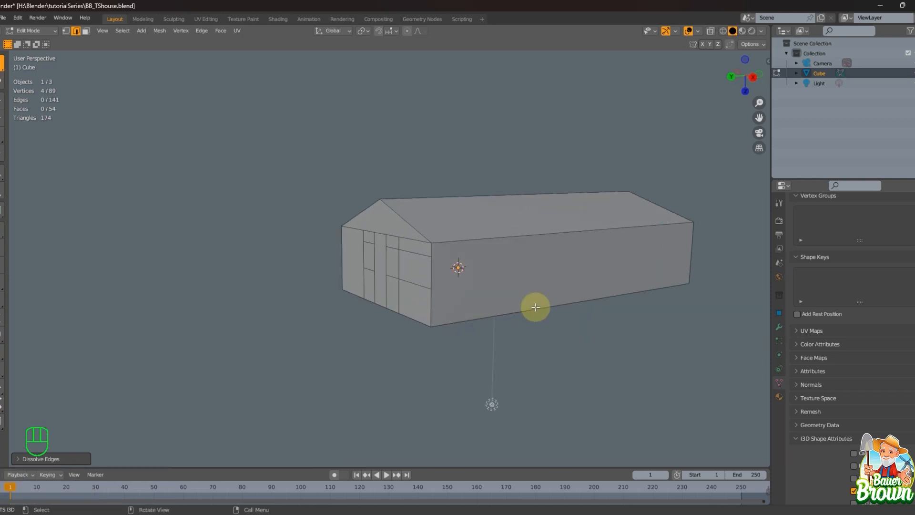
pyautogui.keyDown('shift'); pyautogui.moveTo(536, 307); pyautogui.dragTo(535, 327, button='middle'); pyautogui.keyUp('shift')
pyautogui.press('k')
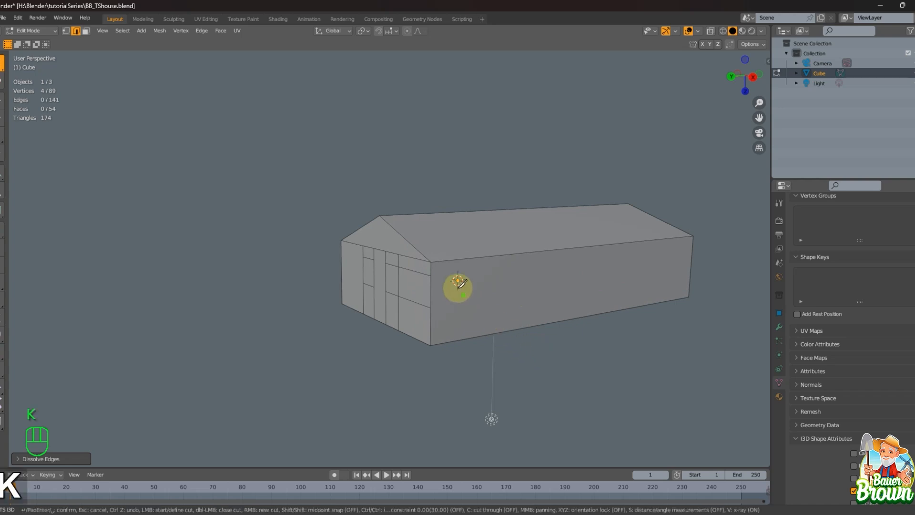
pyautogui.click(431, 275)
pyautogui.press('x')
pyautogui.press('y')
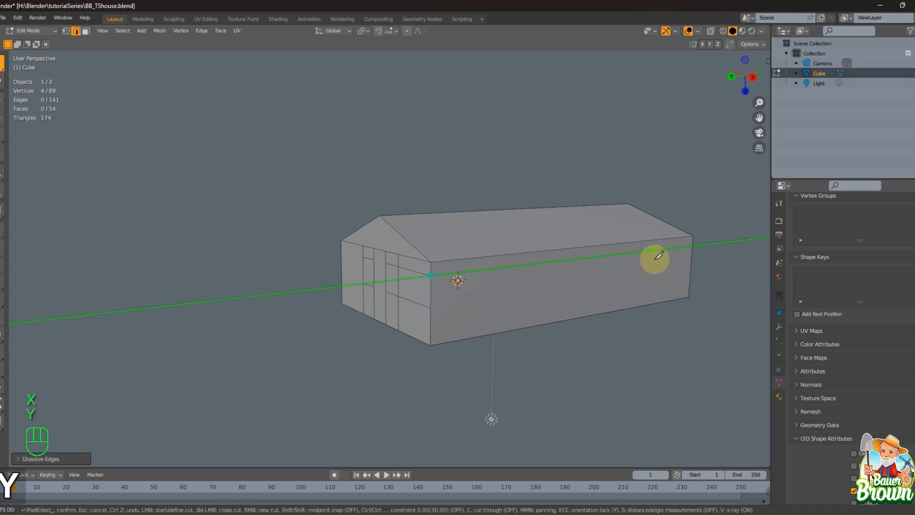
pyautogui.click(692, 250)
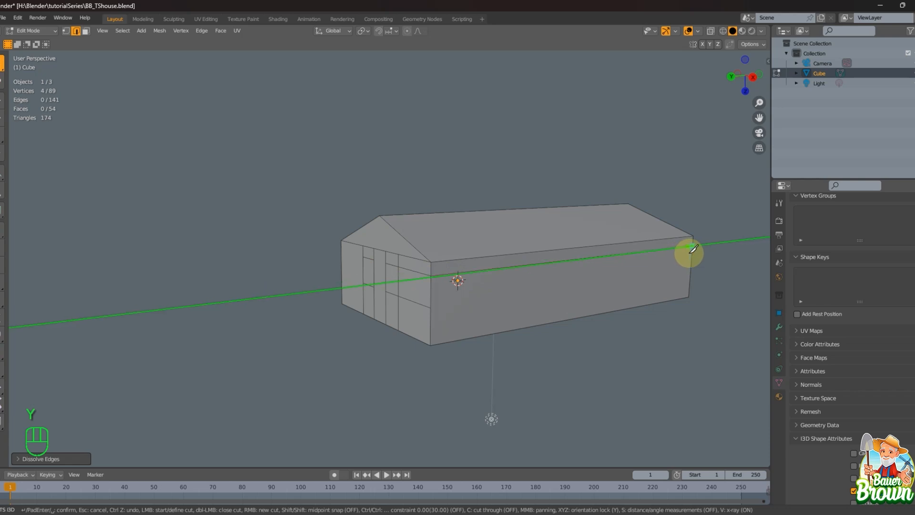
pyautogui.rightClick(692, 250)
# Add a second Y-constrained knife cut across the long side wall at the windows' bottom-edge height, and confirm both cuts.
pyautogui.click(431, 306)
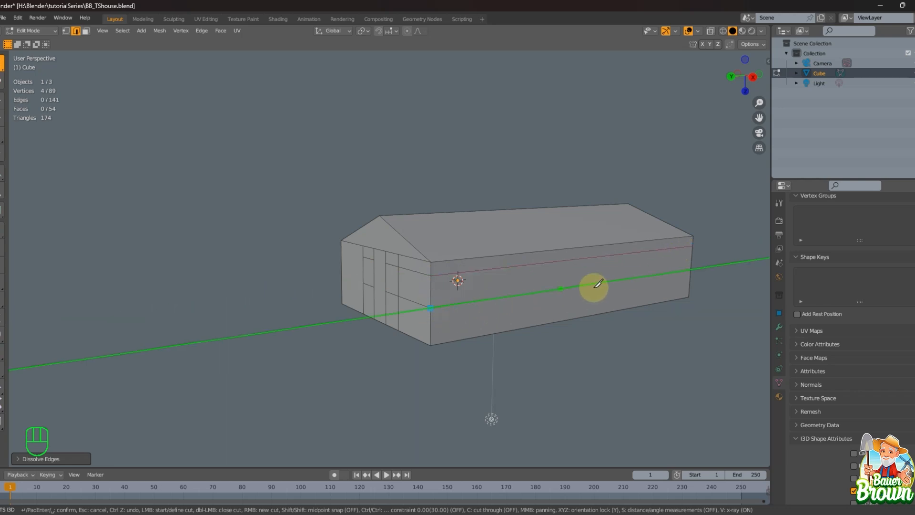
pyautogui.click(686, 271)
pyautogui.press('Return')
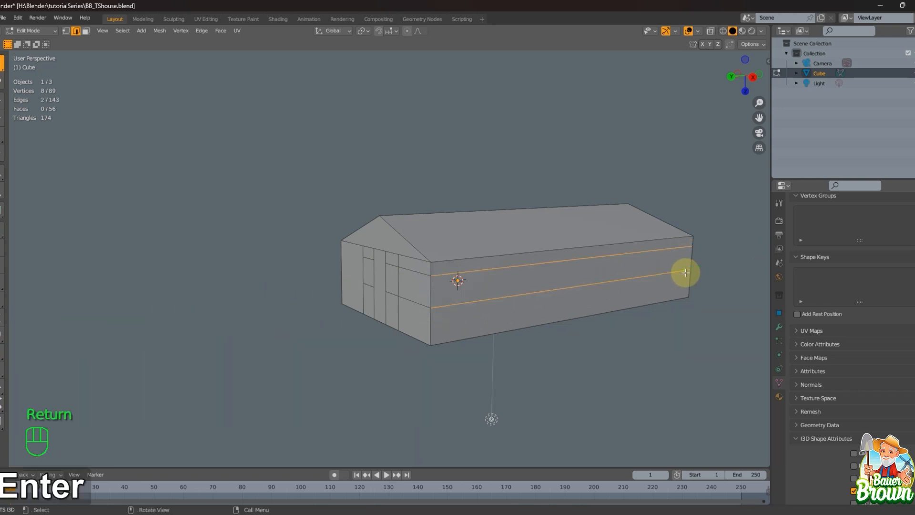
# Dissolve the two horizontal edges on the gable wall between the second window column and the corner of the long side wall.
pyautogui.moveTo(599, 356); pyautogui.dragTo(459, 269, button='middle')
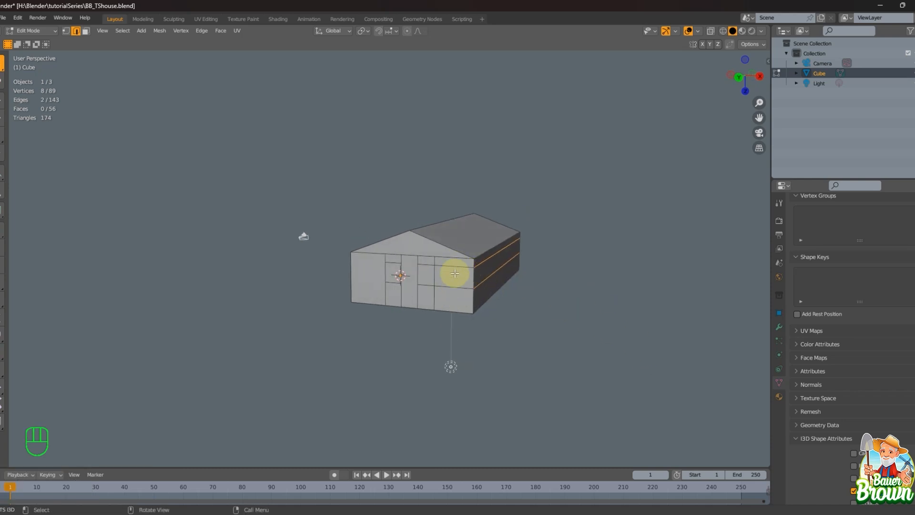
pyautogui.moveTo(448, 263); pyautogui.dragTo(460, 293)
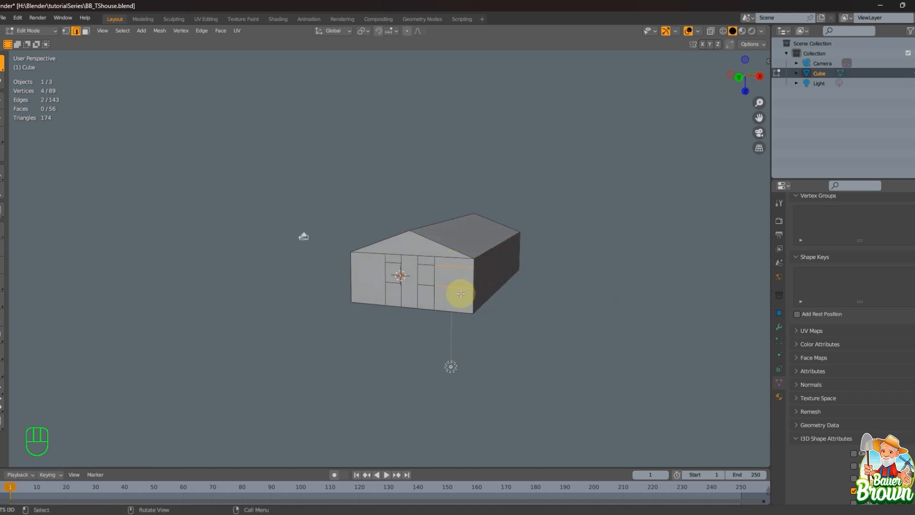
pyautogui.rightClick(460, 293)
pyautogui.click(458, 292)
# Try to add a loop cut with two cuts across the long side wall.
pyautogui.moveTo(596, 298); pyautogui.dragTo(441, 348, button='middle')
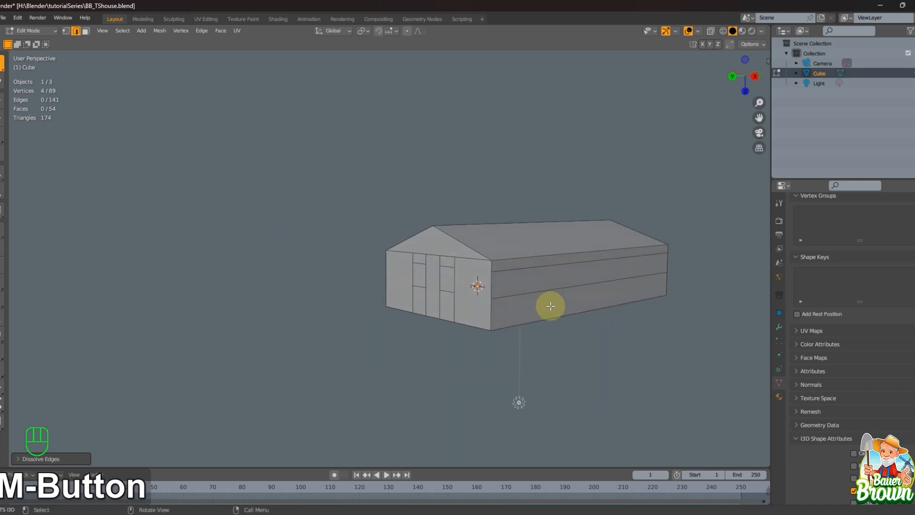
pyautogui.scroll(-2, 522, 352)
pyautogui.scroll(5, 511, 353)
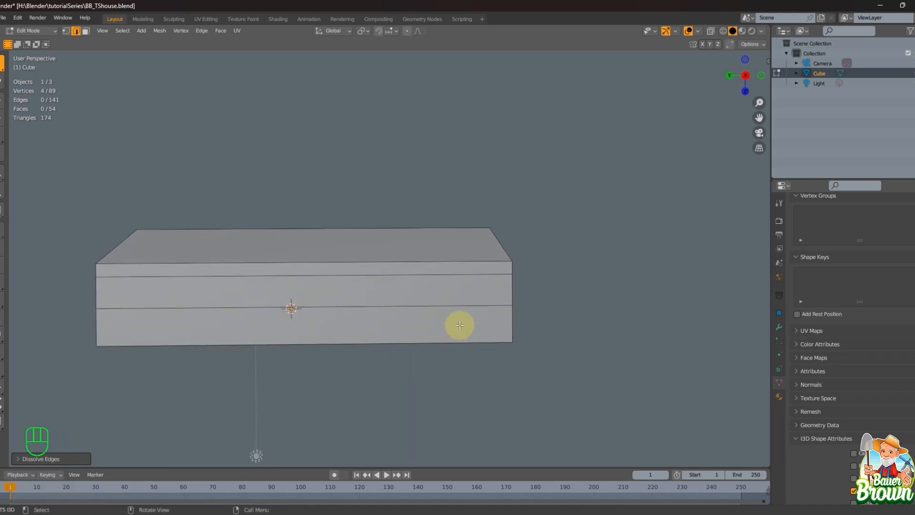
pyautogui.hotkey('ctrl', 'r')
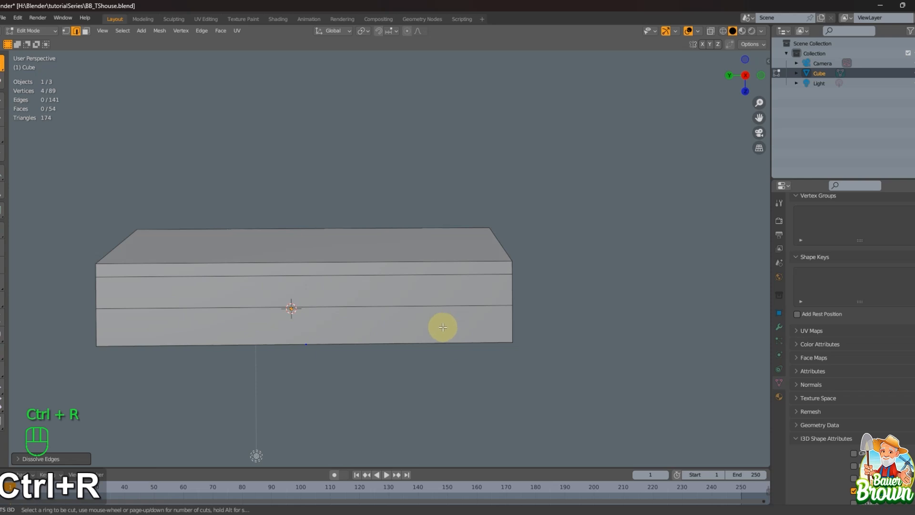
pyautogui.scroll(1, 440, 338)
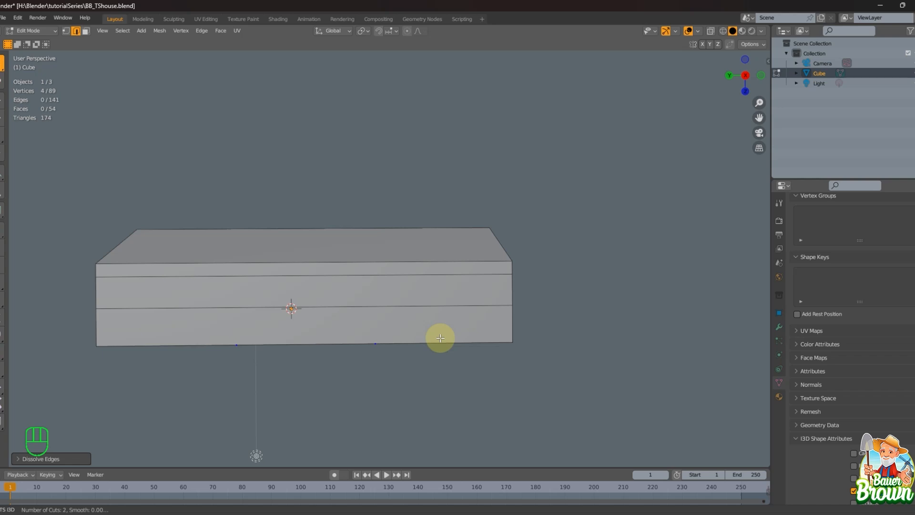
pyautogui.press('Escape')
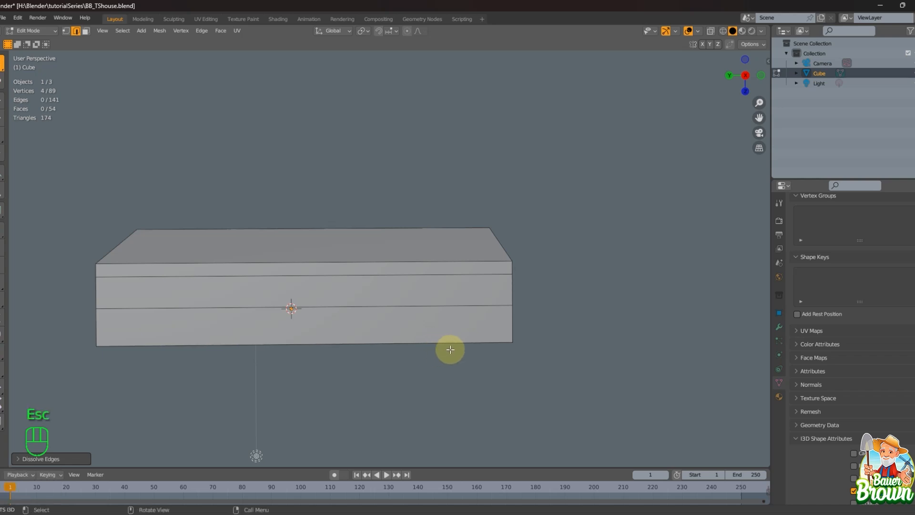
# Display the vertices and examine the extra points along both vertical end edges of the long side wall.
pyautogui.press('1')
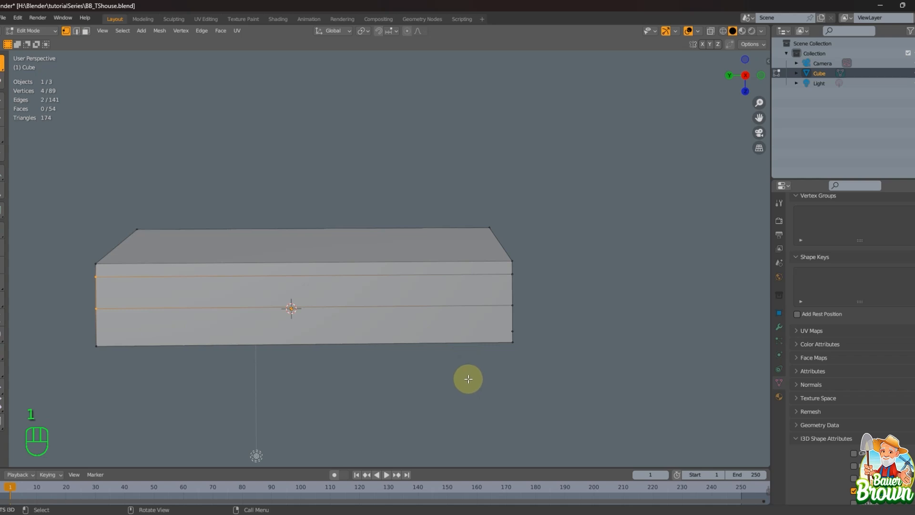
pyautogui.keyDown('shift'); pyautogui.moveTo(466, 380); pyautogui.dragTo(500, 378, button='middle'); pyautogui.keyUp('shift')
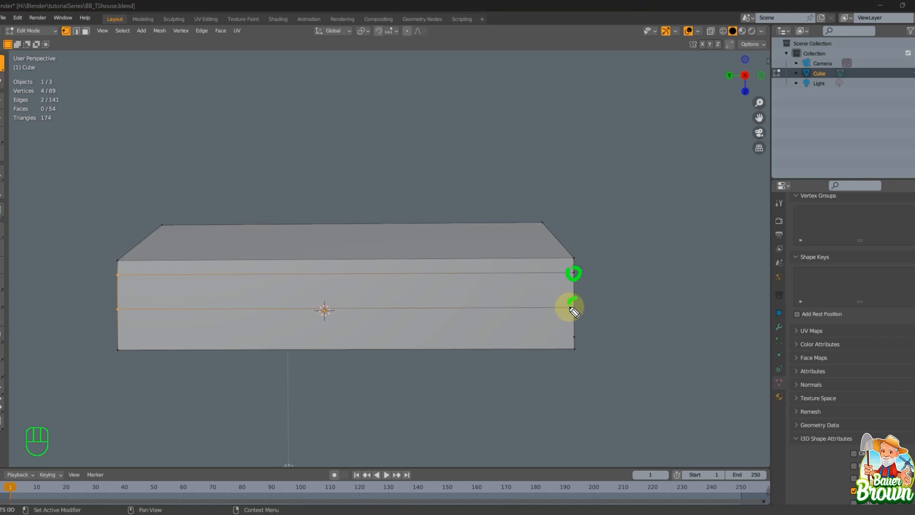
pyautogui.moveTo(572, 309); pyautogui.dragTo(577, 301)
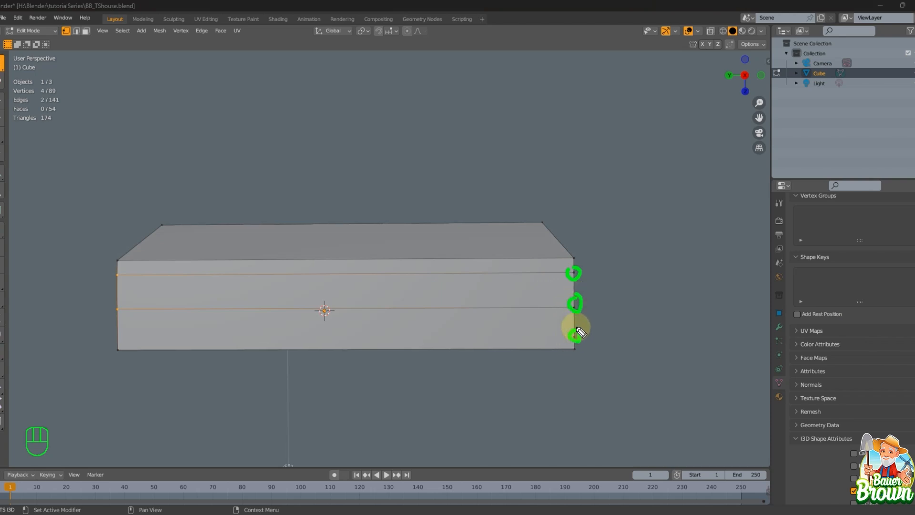
pyautogui.moveTo(578, 333); pyautogui.dragTo(572, 325)
pyautogui.moveTo(118, 273)
pyautogui.mouseDown()
pyautogui.moveTo(116, 299)
pyautogui.moveTo(127, 310)
pyautogui.moveTo(99, 267)
pyautogui.mouseUp()
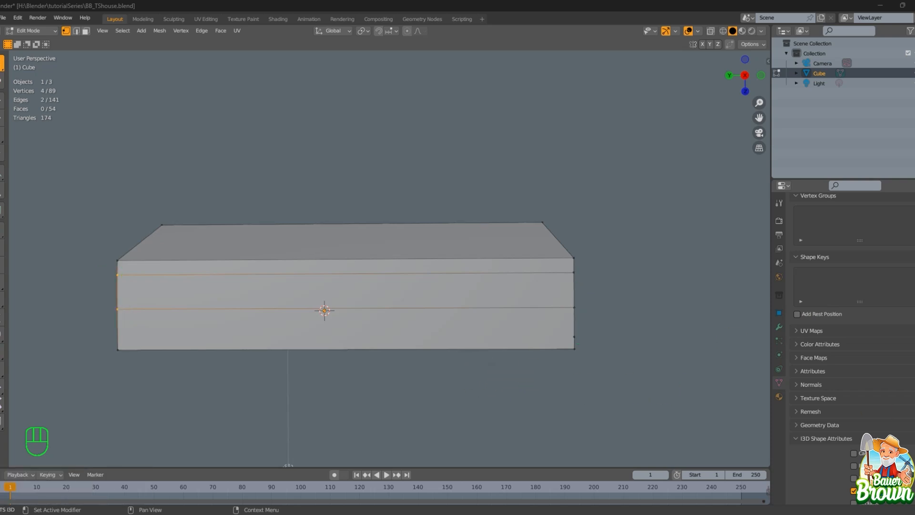
pyautogui.moveTo(516, 348); pyautogui.dragTo(556, 362, button='middle')
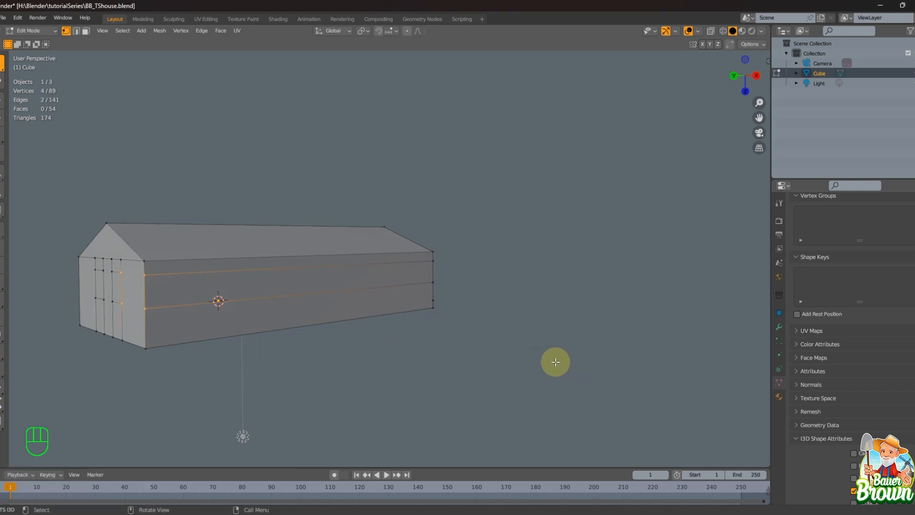
pyautogui.keyDown('shift'); pyautogui.moveTo(496, 349); pyautogui.dragTo(510, 353, button='middle'); pyautogui.keyUp('shift')
# Undo the last gable-wall edge dissolve, and dissolve the two horizontal edges running along the long side wall.
pyautogui.hotkey('ctrl', 'z')
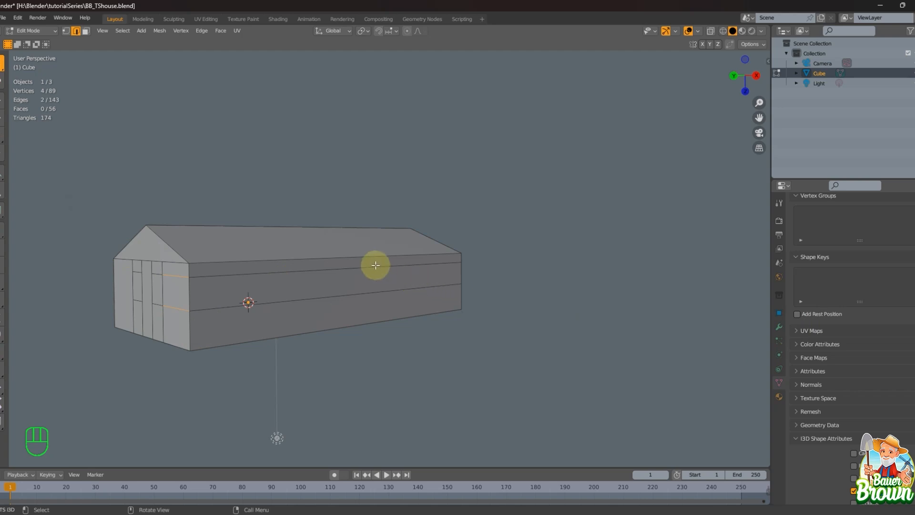
pyautogui.moveTo(374, 264); pyautogui.dragTo(385, 303)
pyautogui.rightClick(453, 303)
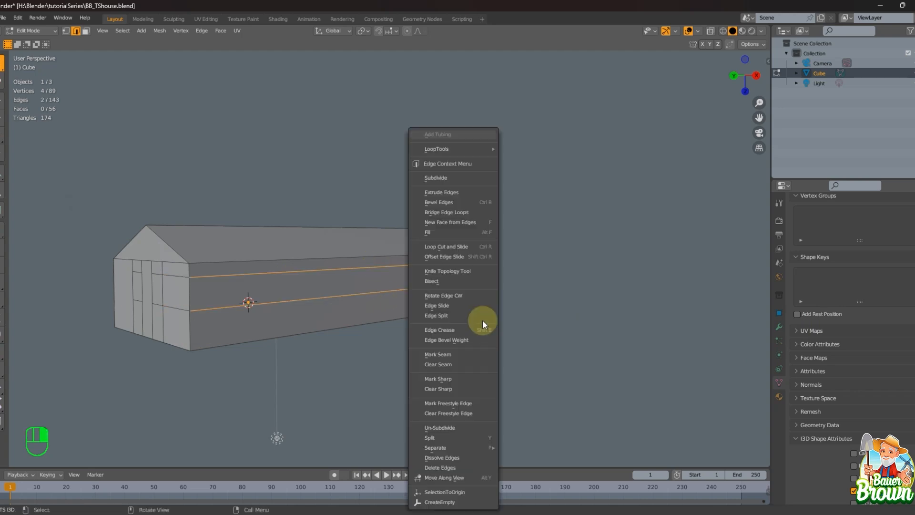
pyautogui.click(481, 321)
# Dissolve the two horizontal edges on the opposite gable wall between its window column and the corner of the blank long wall.
pyautogui.moveTo(482, 320); pyautogui.dragTo(243, 278, button='middle')
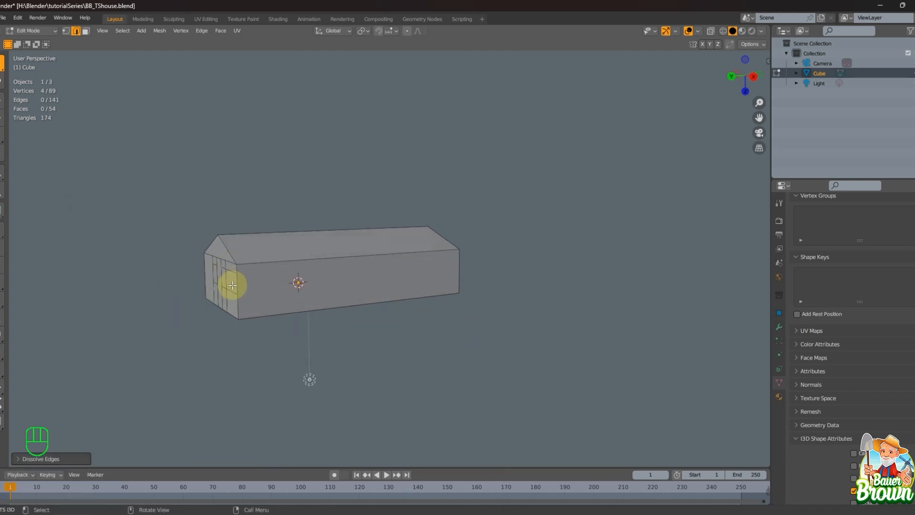
pyautogui.moveTo(502, 298); pyautogui.dragTo(420, 297, button='middle')
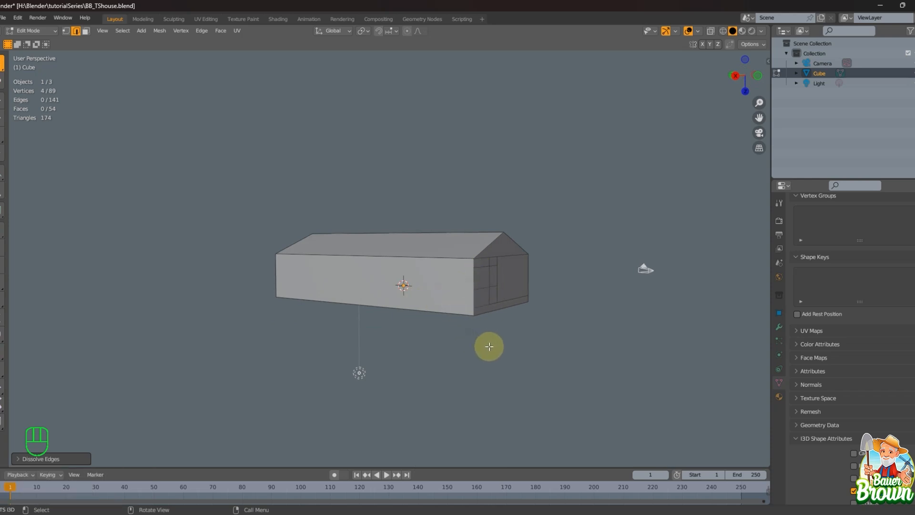
pyautogui.scroll(1, 491, 347)
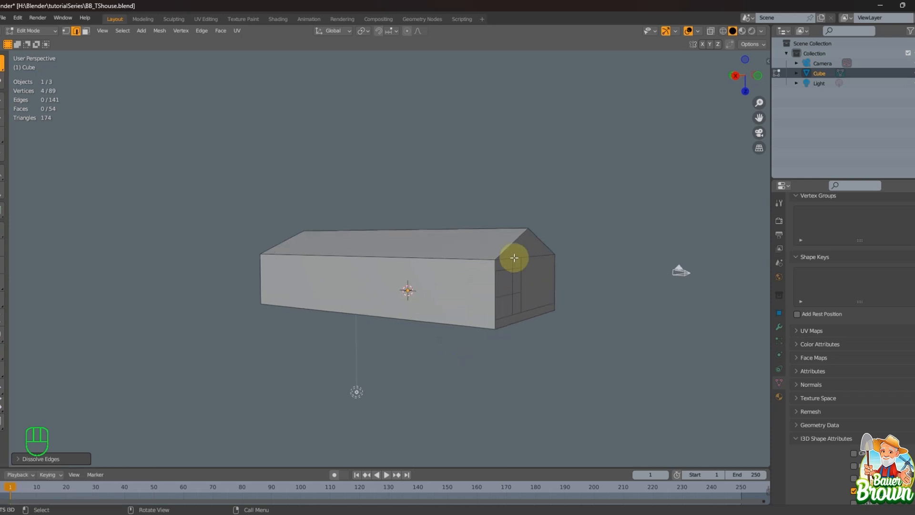
pyautogui.moveTo(498, 264); pyautogui.dragTo(501, 301)
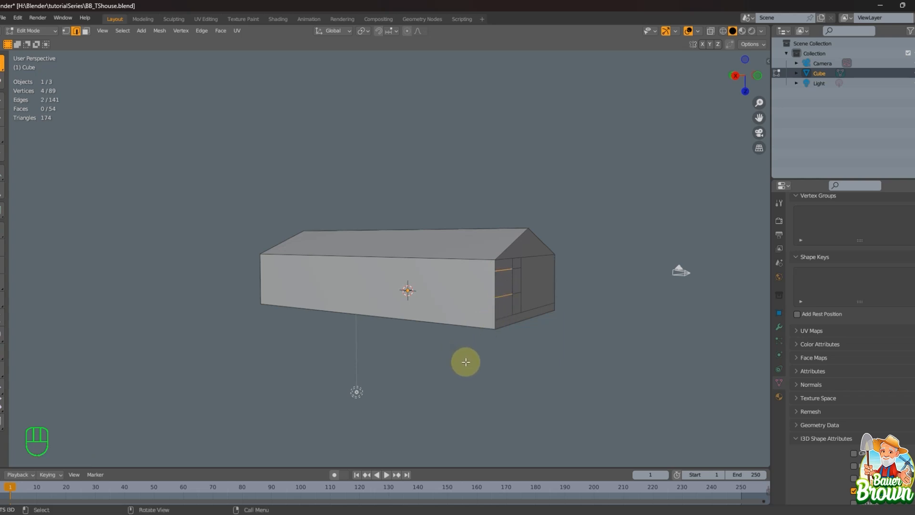
pyautogui.press('Escape')
pyautogui.moveTo(457, 344); pyautogui.dragTo(488, 365, button='middle')
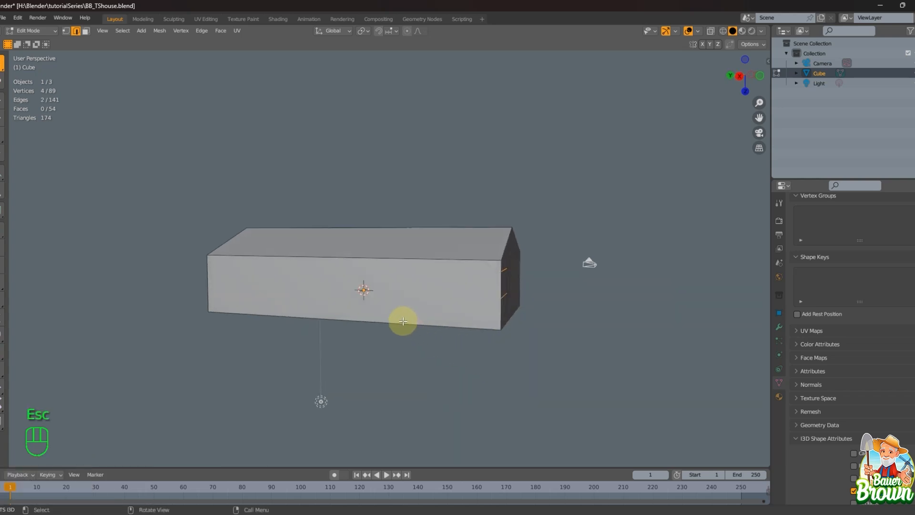
pyautogui.hotkey('ctrl', 'r')
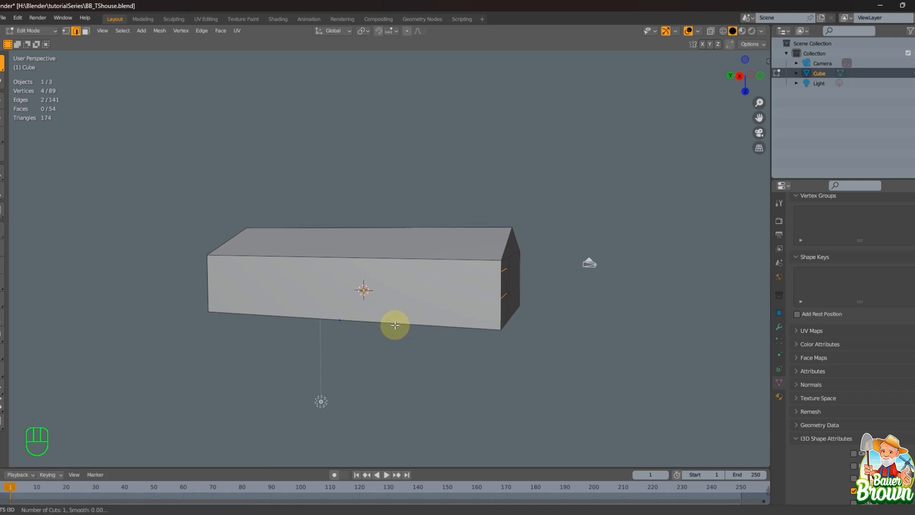
pyautogui.press('Escape')
pyautogui.moveTo(435, 328); pyautogui.dragTo(553, 325, button='middle')
pyautogui.rightClick(500, 282)
pyautogui.click(496, 282)
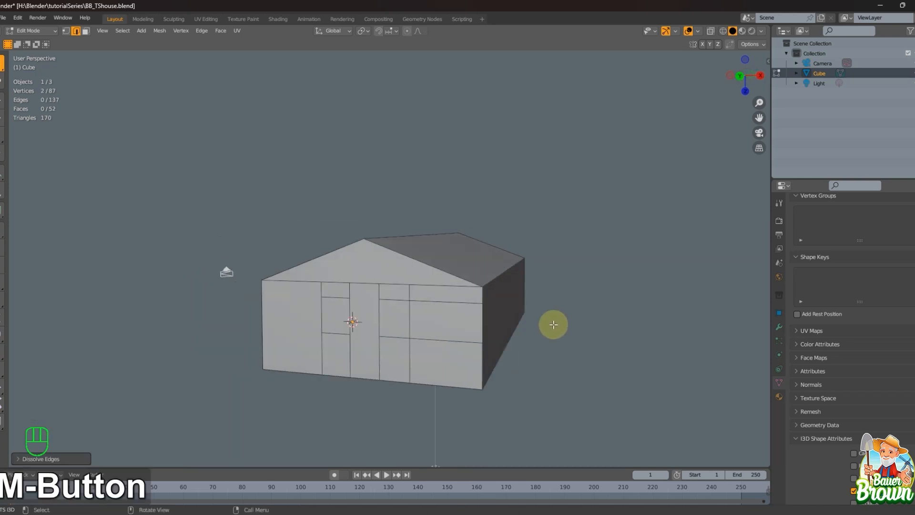
# Dissolve the two horizontal edges between the second window column and the blank long wall's corner on the gable wall with two window columns.
pyautogui.click(425, 300)
pyautogui.keyDown('shift'); pyautogui.click(438, 353); pyautogui.keyUp('shift')
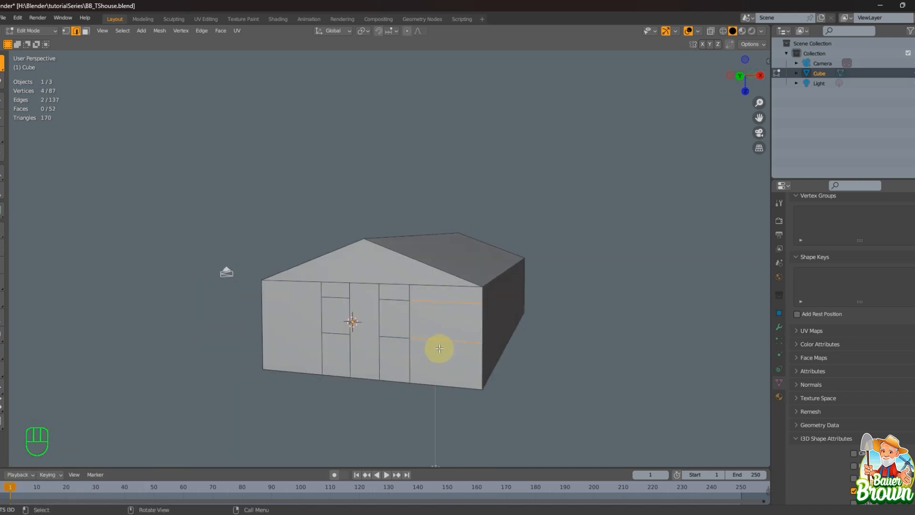
pyautogui.press('x')
pyautogui.press('d')
pyautogui.moveTo(443, 347); pyautogui.dragTo(433, 332, button='middle')
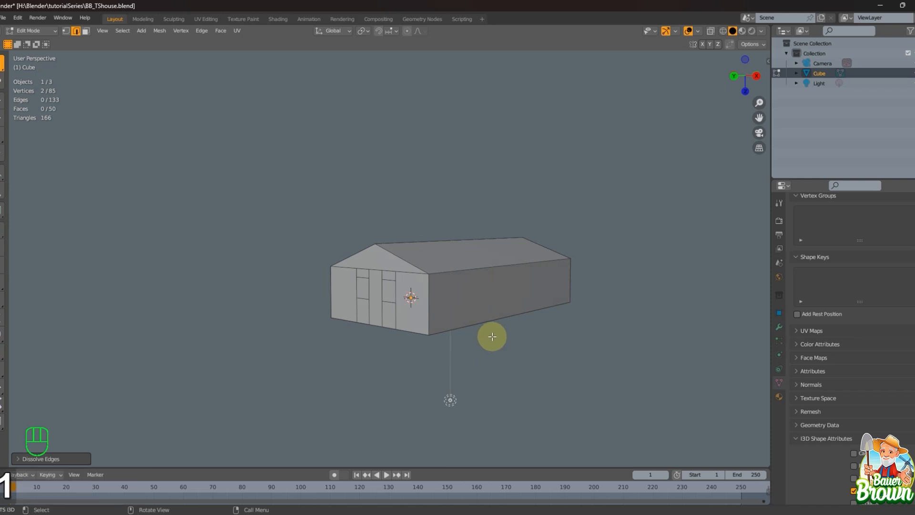
# Dissolve the low horizontal edge on the opposite gable wall that runs from the blank long wall's corner to the window column.
pyautogui.press('1')
pyautogui.click(656, 319)
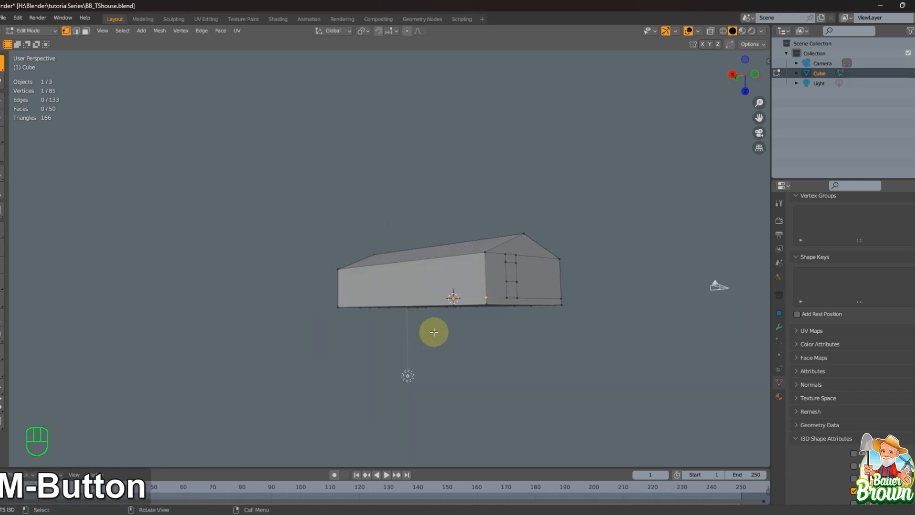
pyautogui.scroll(2, 473, 329)
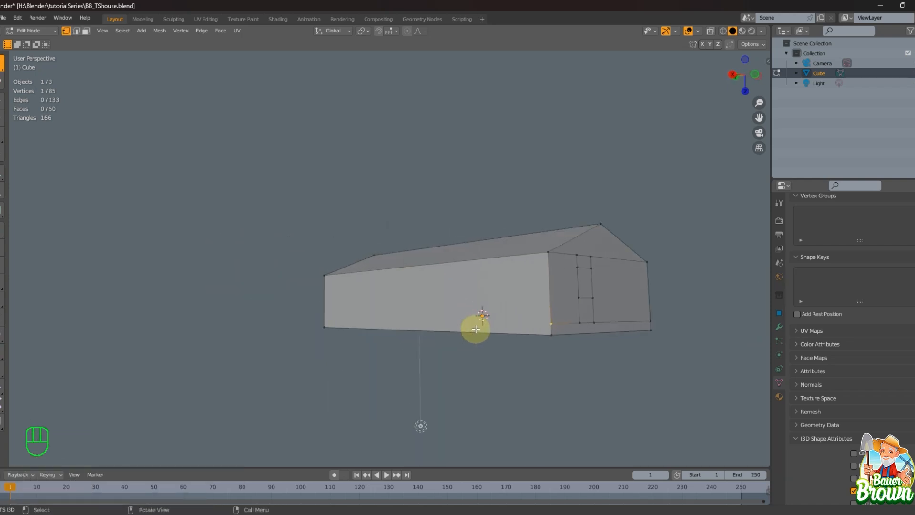
pyautogui.press('2')
pyautogui.click(560, 321)
pyautogui.press('d')
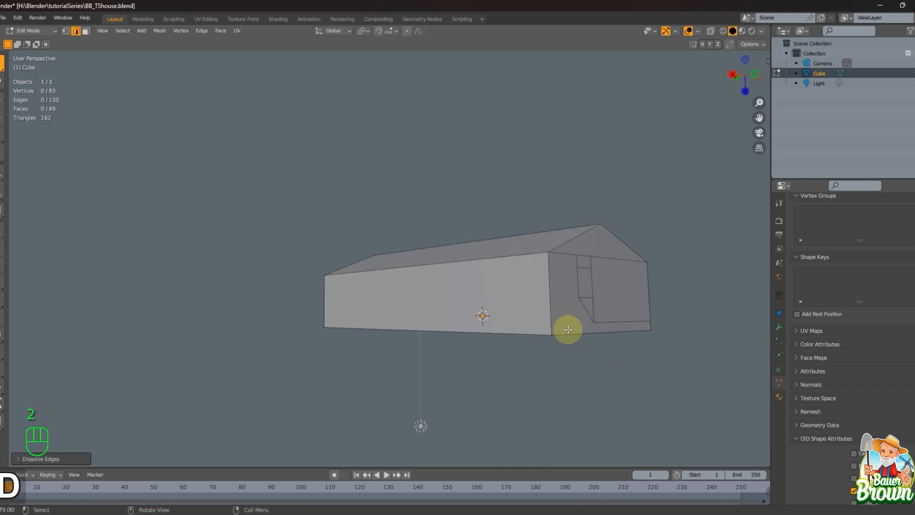
pyautogui.scroll(-2, 543, 338)
pyautogui.moveTo(519, 347); pyautogui.dragTo(564, 344, button='middle')
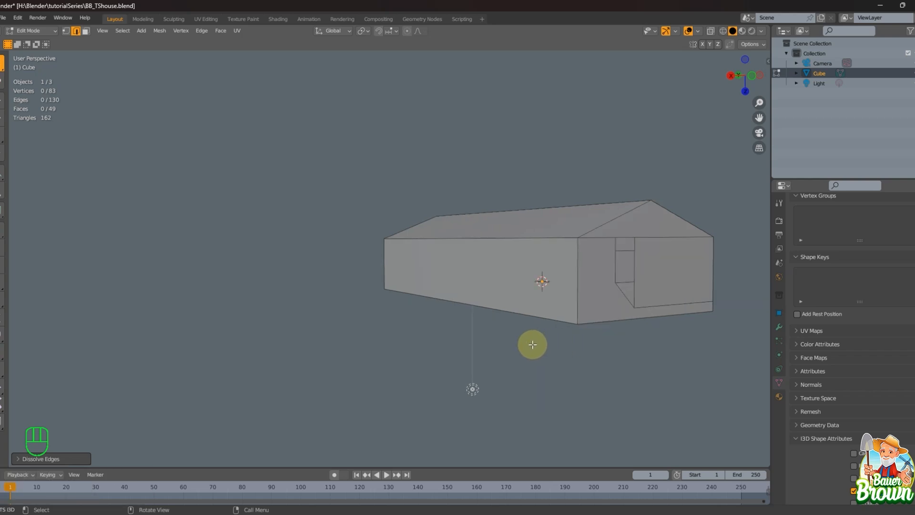
pyautogui.moveTo(521, 335); pyautogui.dragTo(503, 357, button='middle')
pyautogui.keyDown('shift'); pyautogui.moveTo(409, 341); pyautogui.dragTo(485, 347, button='middle'); pyautogui.keyUp('shift')
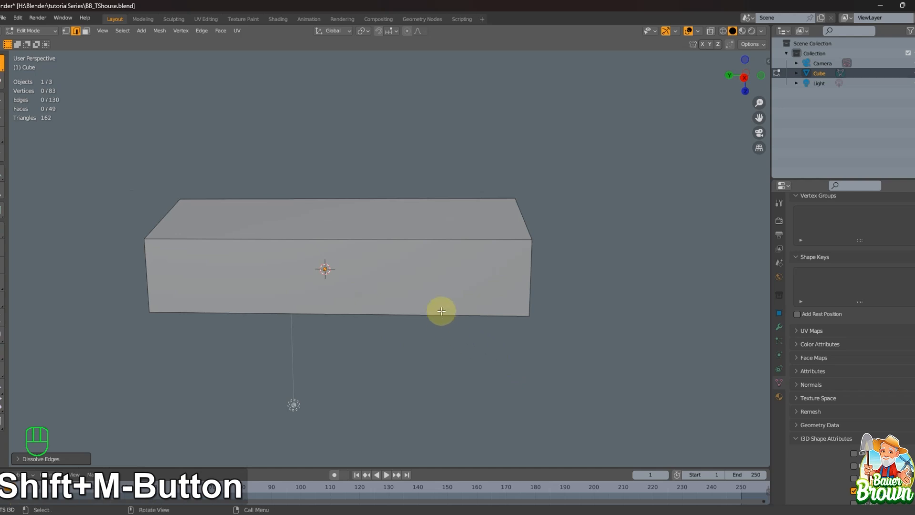
pyautogui.hotkey('ctrl', 'r')
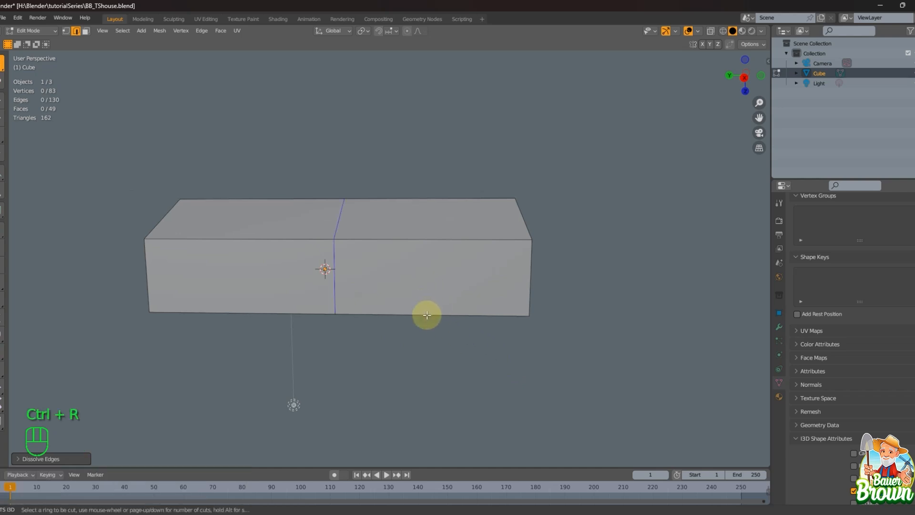
pyautogui.scroll(2, 426, 314)
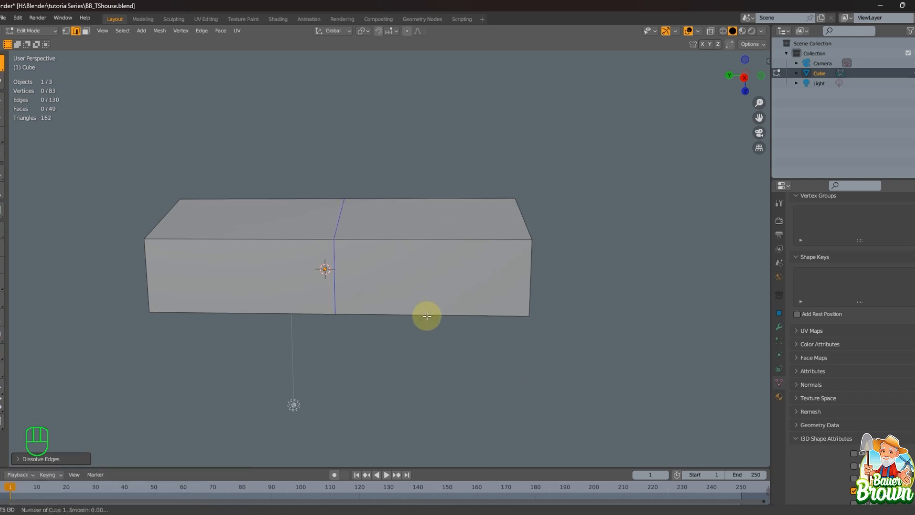
pyautogui.press('Escape')
# Undo the last edge dissolve on the gable wall with the single window column.
pyautogui.press('3')
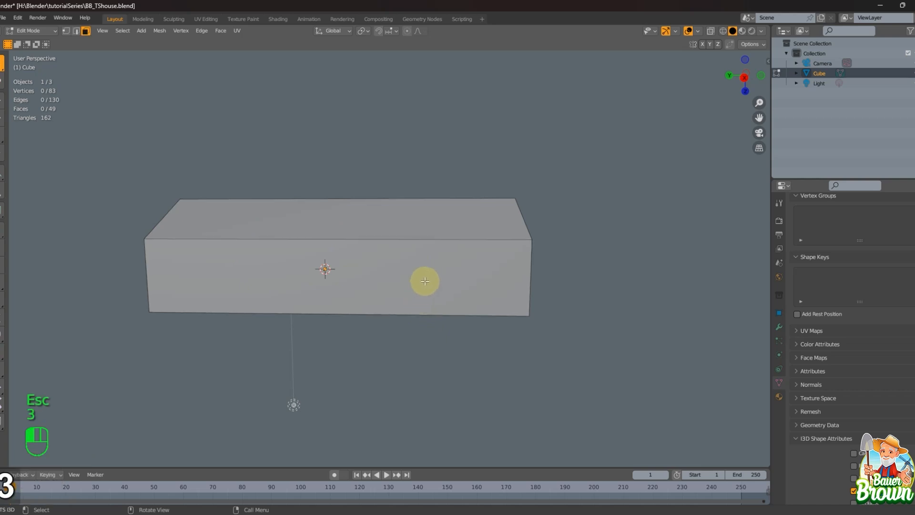
pyautogui.click(425, 284)
pyautogui.moveTo(462, 349); pyautogui.dragTo(419, 267, button='middle')
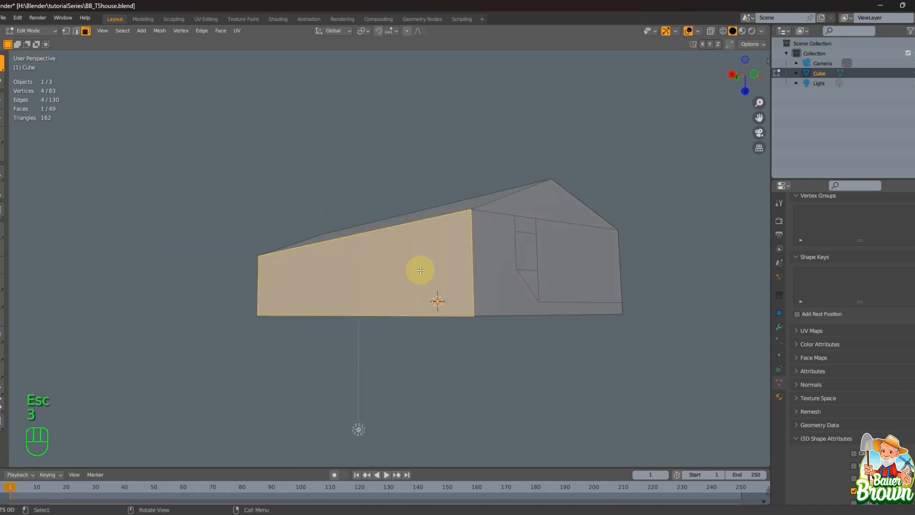
pyautogui.moveTo(391, 325); pyautogui.dragTo(426, 361, button='middle')
pyautogui.hotkey('ctrl', 'z')
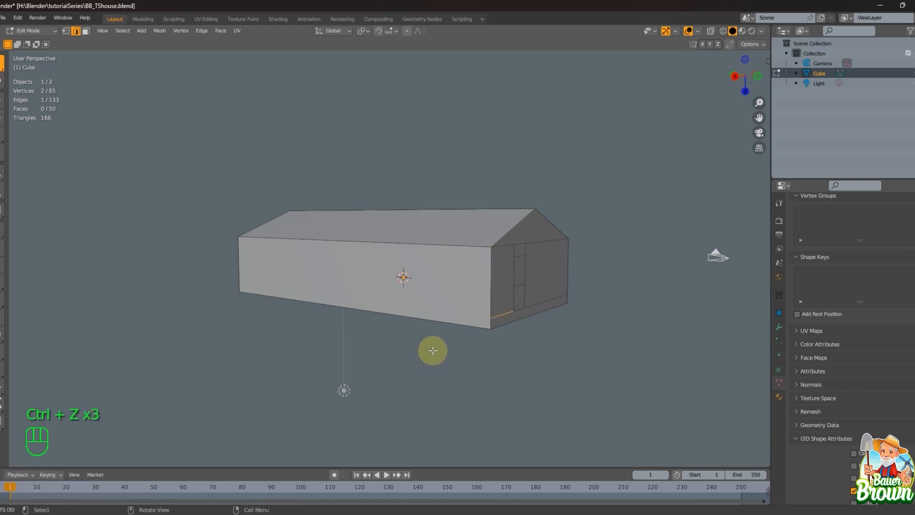
# Try a two-cut loop cut along the base of the blank long wall, then undo it.
pyautogui.moveTo(438, 360); pyautogui.dragTo(533, 371, button='middle')
pyautogui.hotkey('ctrl', 'r')
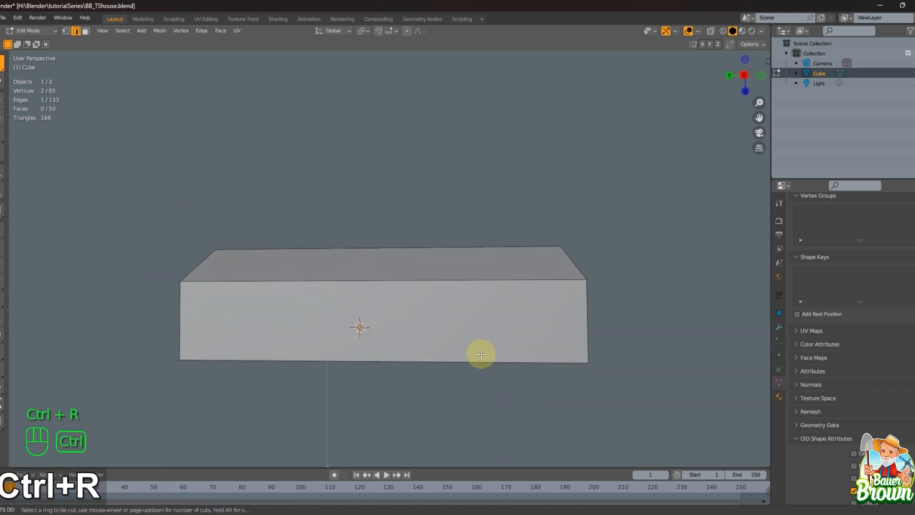
pyautogui.click(481, 353)
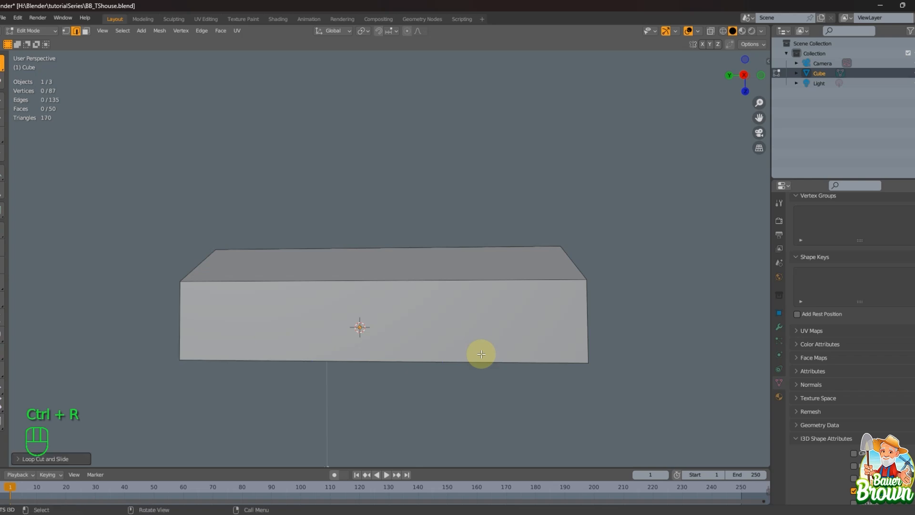
pyautogui.press('1')
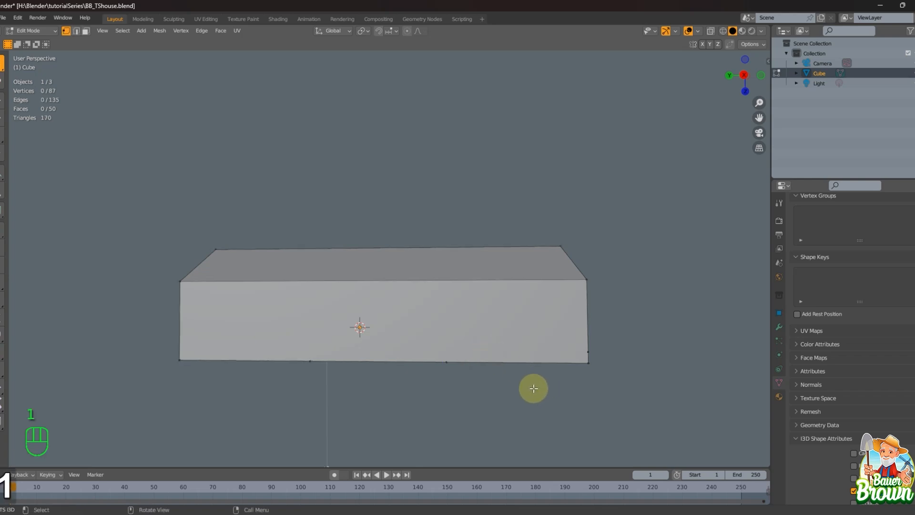
pyautogui.moveTo(548, 388); pyautogui.dragTo(523, 392, button='middle')
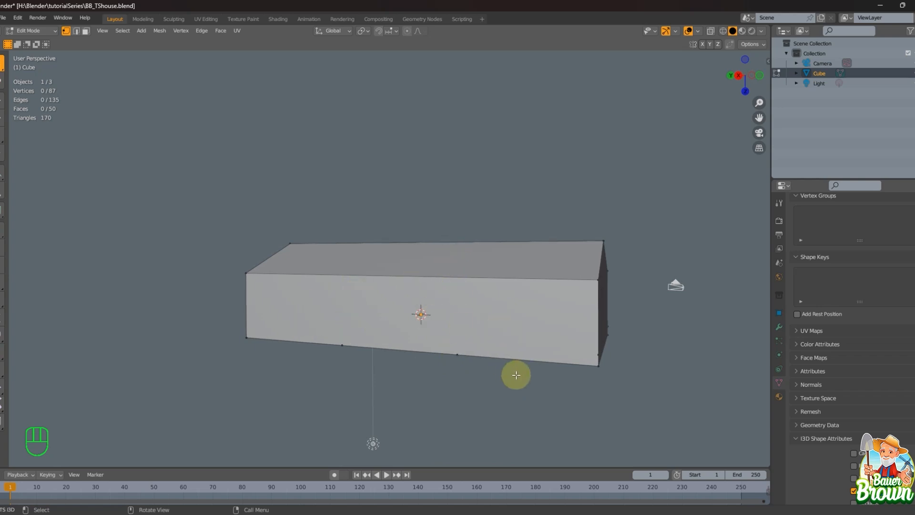
pyautogui.hotkey('ctrl', 'z')
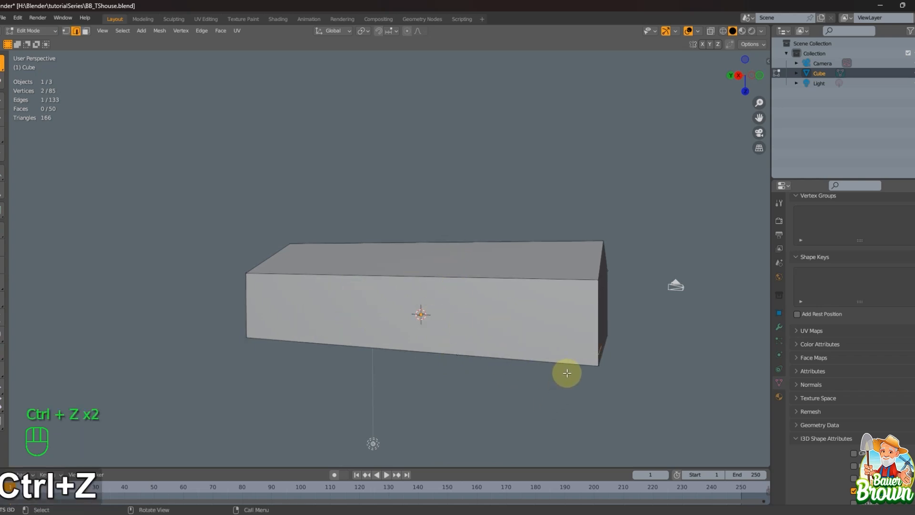
# Dissolve the selected low horizontal edge between the gable wall's window column and the blank long wall's corner again.
pyautogui.moveTo(566, 373)
pyautogui.mouseDown(button='middle')
pyautogui.moveTo(541, 376)
pyautogui.moveTo(565, 383)
pyautogui.mouseUp(button='middle')
pyautogui.press('d')
pyautogui.keyDown('shift'); pyautogui.moveTo(564, 384); pyautogui.dragTo(540, 281, button='middle'); pyautogui.keyUp('shift')
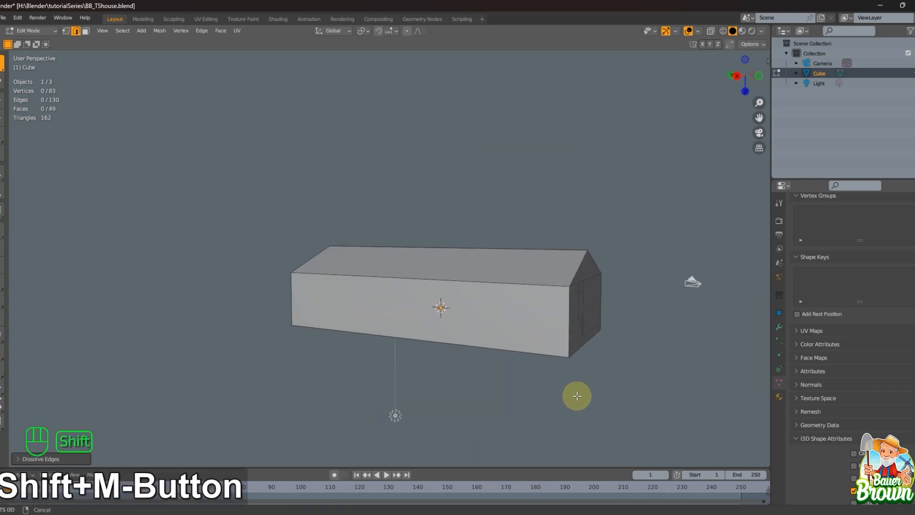
# Add two evenly spaced vertical loop cuts across the blank long wall and the adjoining roof slope.
pyautogui.scroll(2, 603, 387)
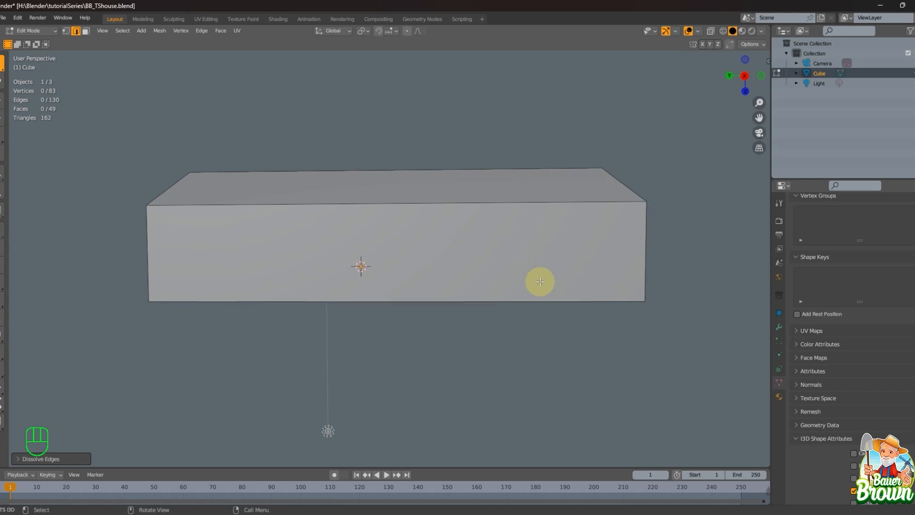
pyautogui.hotkey('ctrl', 'r')
pyautogui.scroll(1, 530, 292)
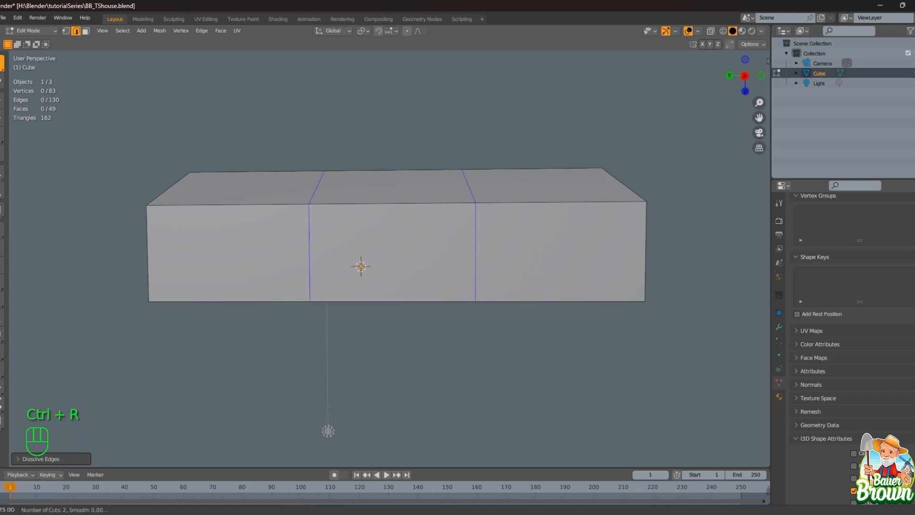
pyautogui.click(531, 292)
pyautogui.click(531, 292)
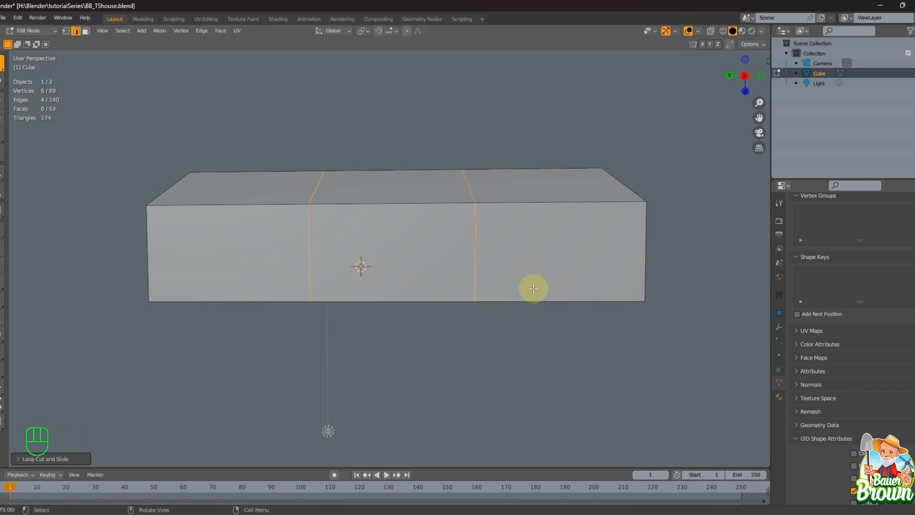
# Scale the two loop cuts to about 0.19 along Y and move them about 22 ft along Y towards the single-window-column gable.
pyautogui.press('s')
pyautogui.press('y')
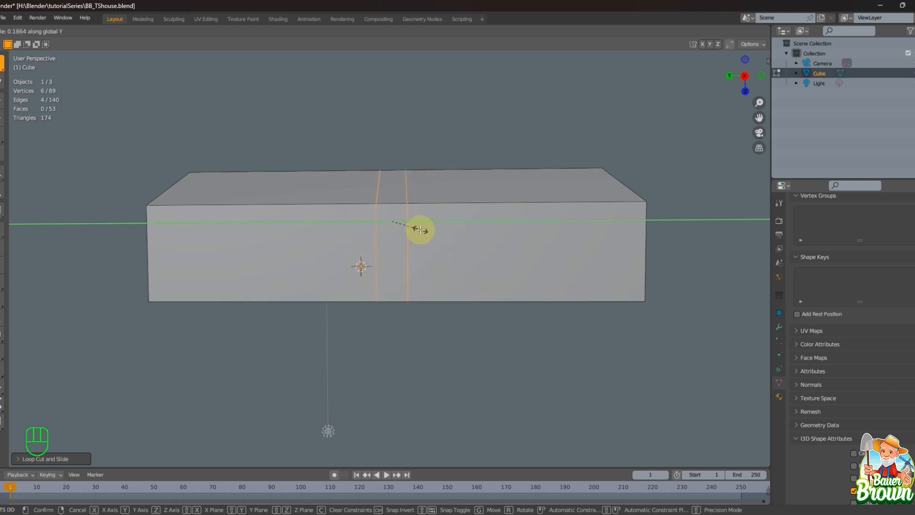
pyautogui.click(419, 229)
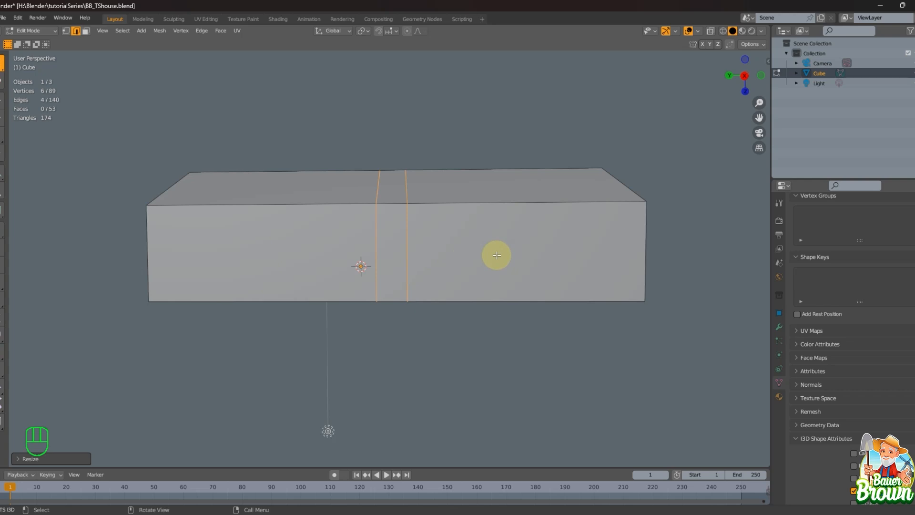
pyautogui.press('g')
pyautogui.press('y')
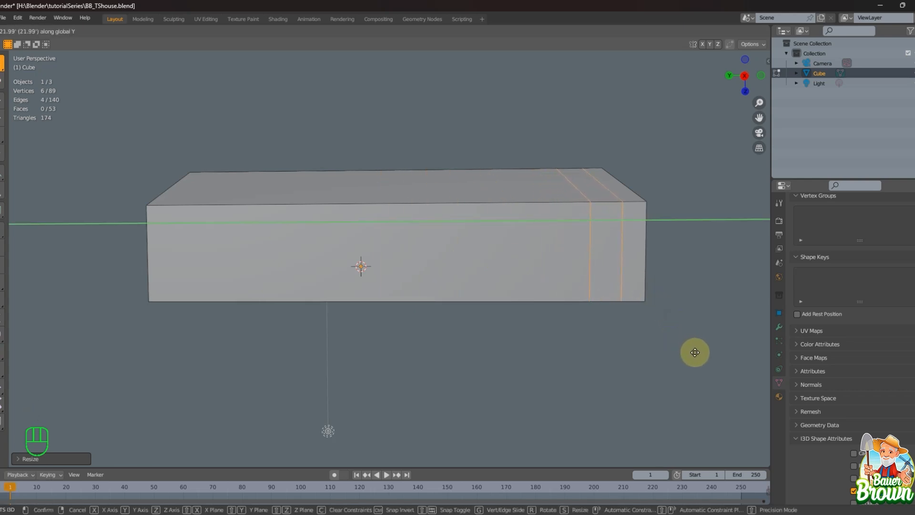
pyautogui.click(697, 355)
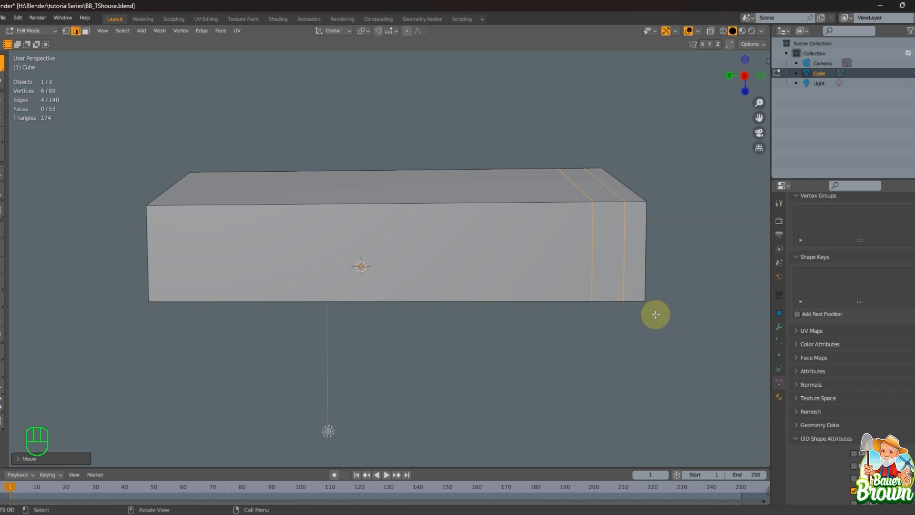
# Dissolve the two loop-cut edges running up the roof slope, keeping only the vertical pair on the long wall.
pyautogui.keyDown('shift'); pyautogui.click(606, 259); pyautogui.keyUp('shift')
pyautogui.keyDown('shift'); pyautogui.click(627, 267); pyautogui.keyUp('shift')
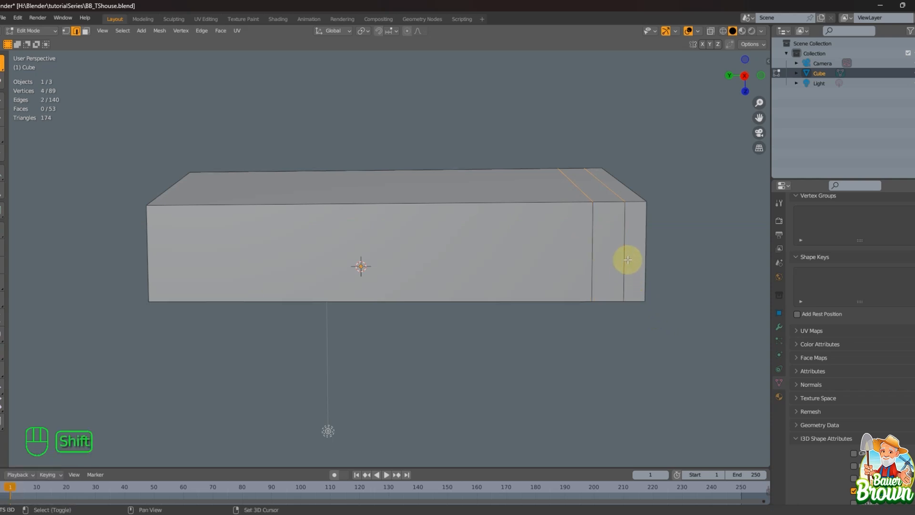
pyautogui.press('d')
pyautogui.scroll(-2, 667, 261)
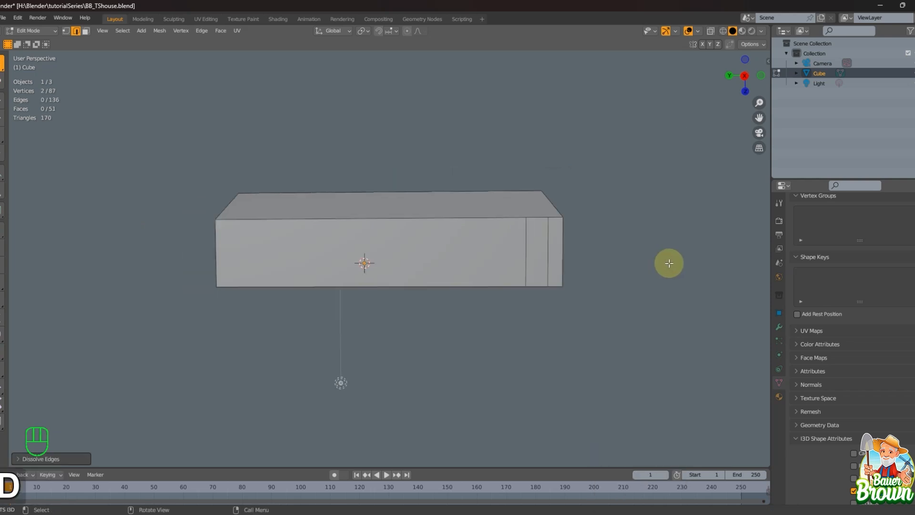
# Knife-cut the gable wall along X from the window column's lowest vertex to the blank long wall's corner edge.
pyautogui.moveTo(667, 262); pyautogui.dragTo(584, 294, button='middle')
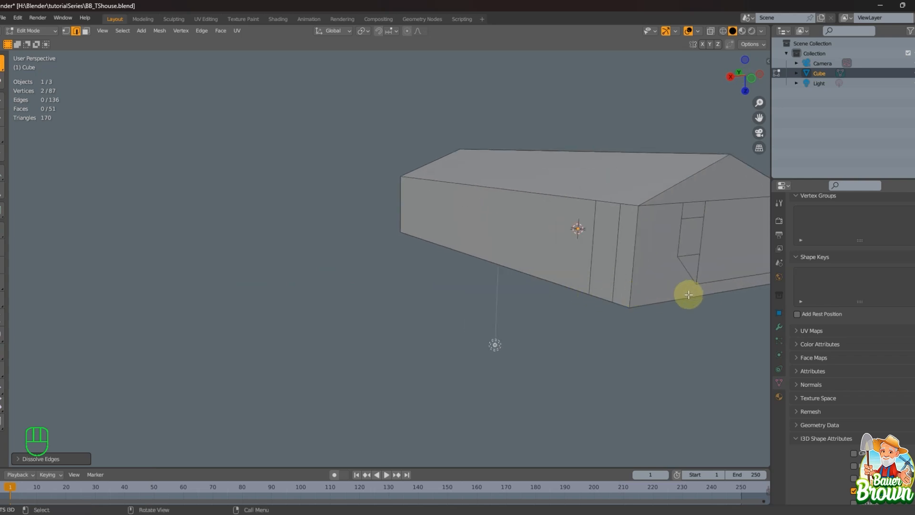
pyautogui.keyDown('shift'); pyautogui.moveTo(688, 295); pyautogui.dragTo(519, 267, button='middle'); pyautogui.keyUp('shift')
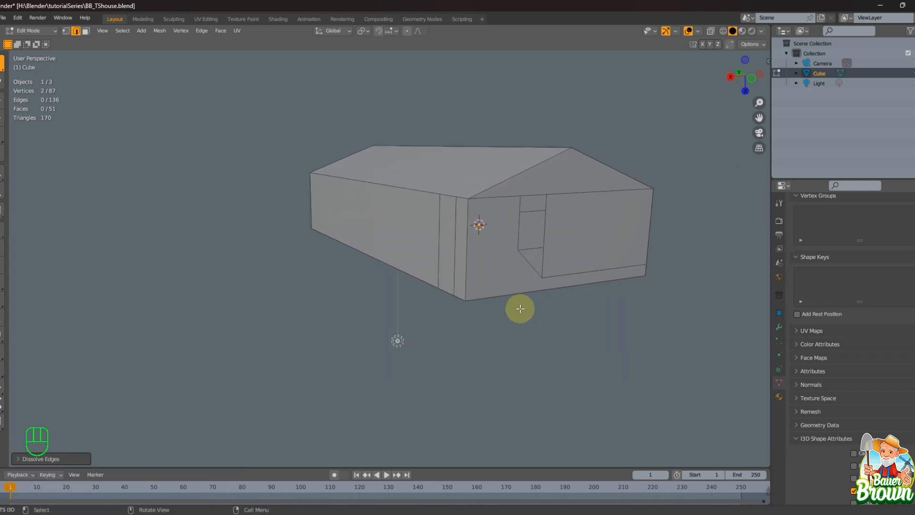
pyautogui.moveTo(519, 308); pyautogui.dragTo(522, 298, button='middle')
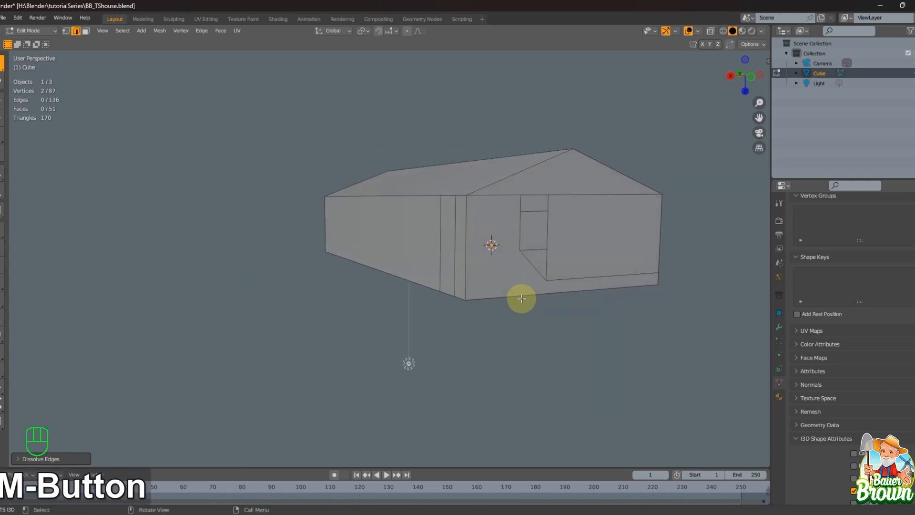
pyautogui.press('k')
pyautogui.click(546, 279)
pyautogui.press('x')
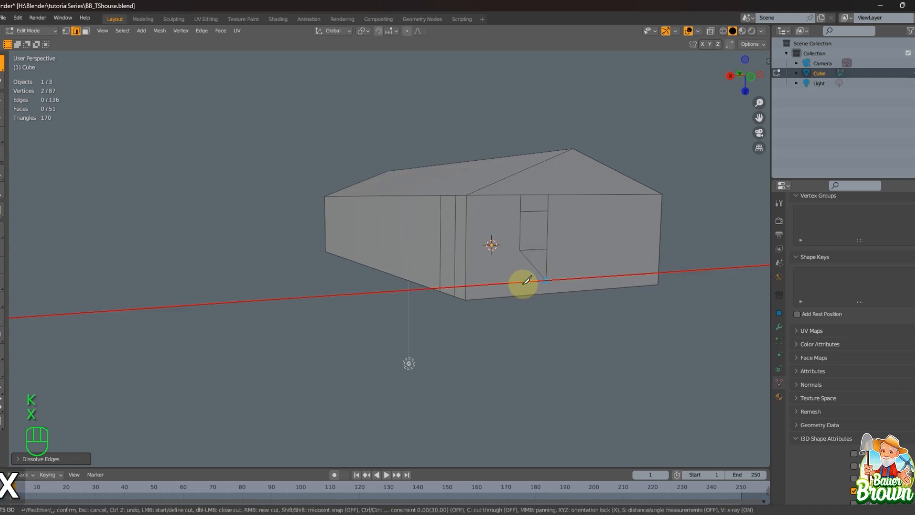
pyautogui.click(470, 284)
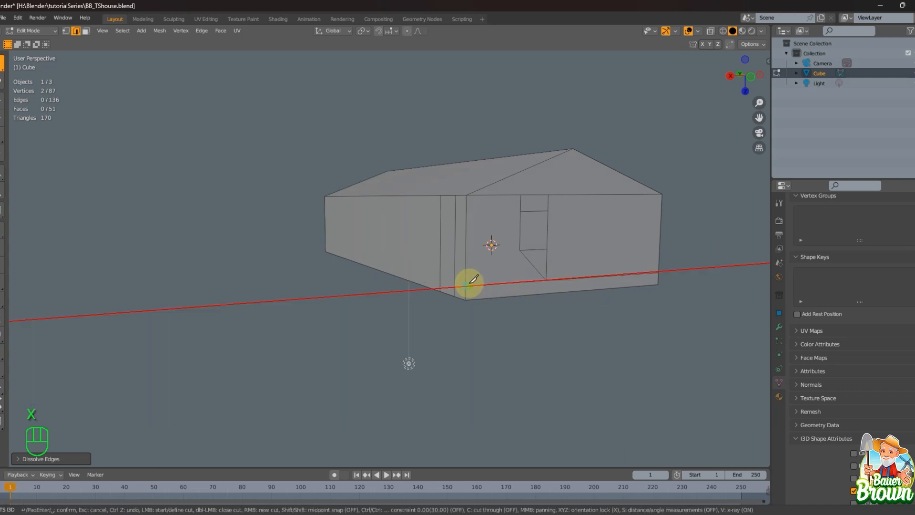
pyautogui.press('Return')
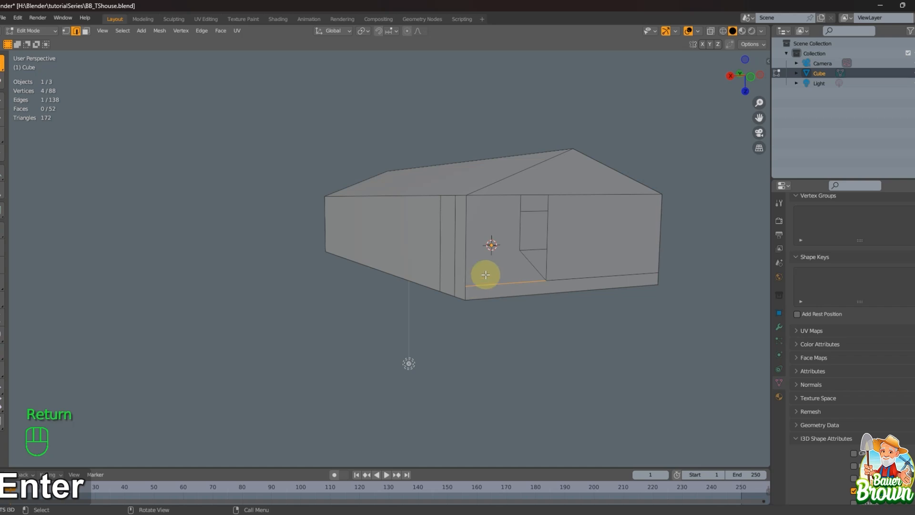
# Knife-cut along Z from the window's lower corner to the new horizontal edge, and dissolve the diagonal edge beside it.
pyautogui.press('k')
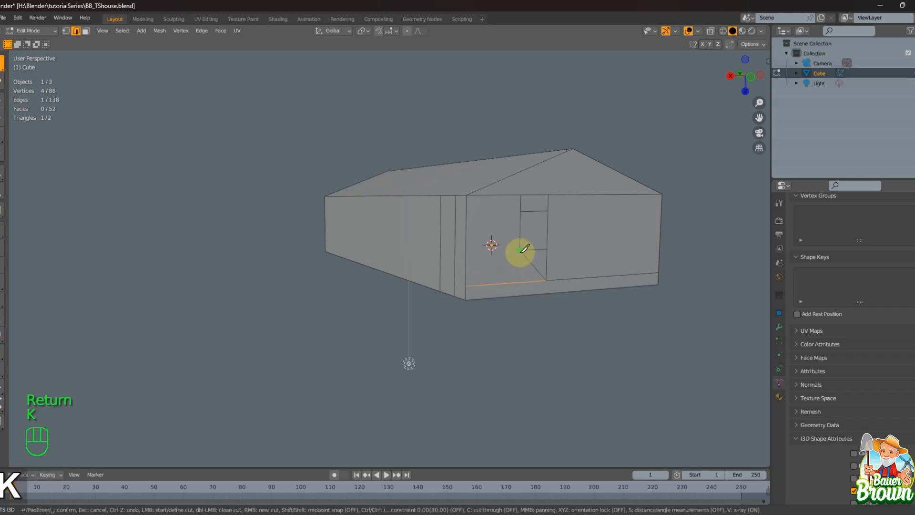
pyautogui.click(519, 249)
pyautogui.press('z')
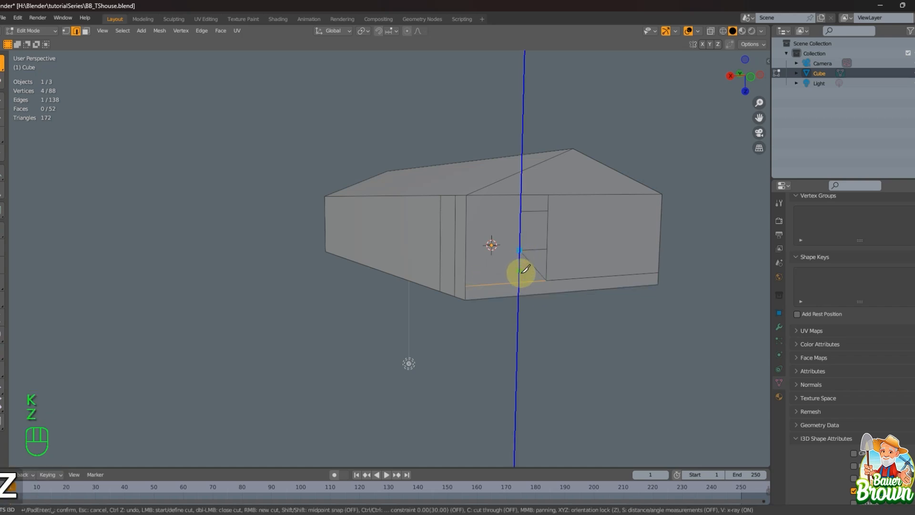
pyautogui.click(522, 282)
pyautogui.press('Return')
pyautogui.moveTo(523, 282); pyautogui.dragTo(515, 327, button='middle')
pyautogui.keyDown('shift'); pyautogui.moveTo(455, 315); pyautogui.dragTo(543, 352, button='middle'); pyautogui.keyUp('shift')
pyautogui.hotkey('ctrl', 'r')
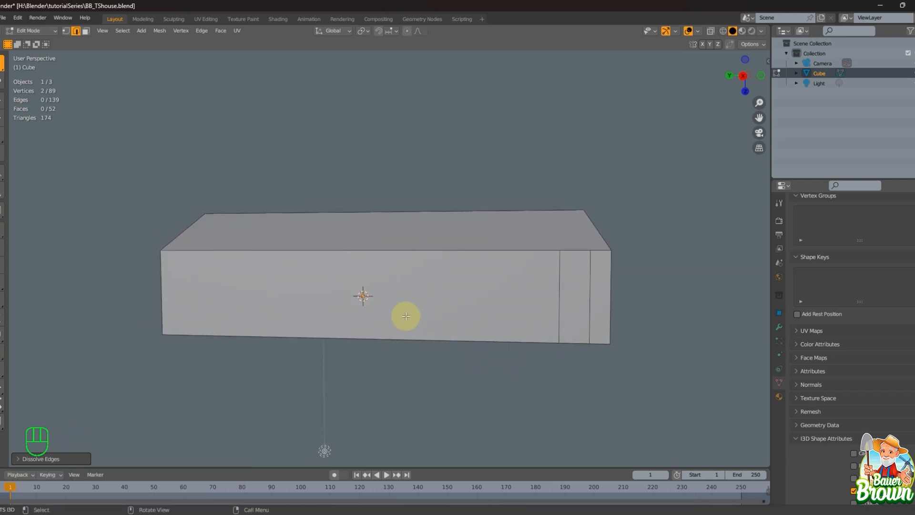
pyautogui.scroll(1, 404, 328)
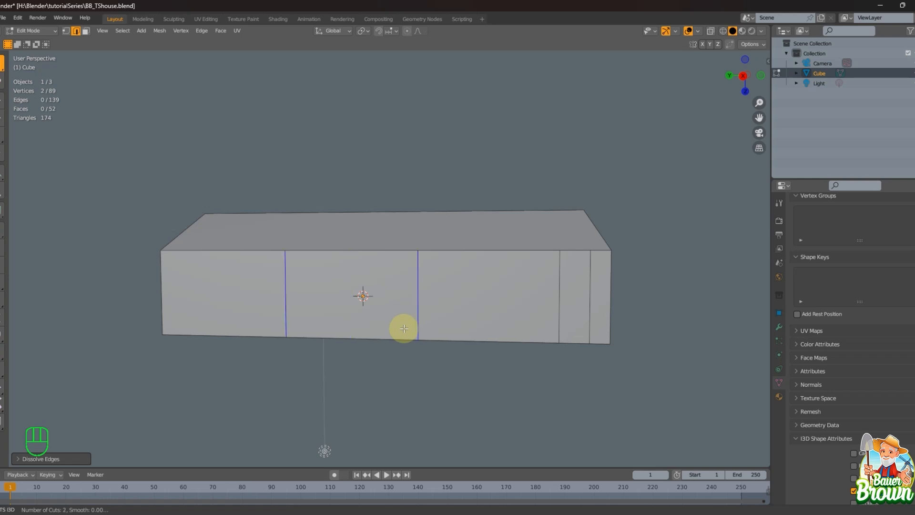
pyautogui.press('Escape')
pyautogui.moveTo(422, 333); pyautogui.dragTo(556, 321, button='middle')
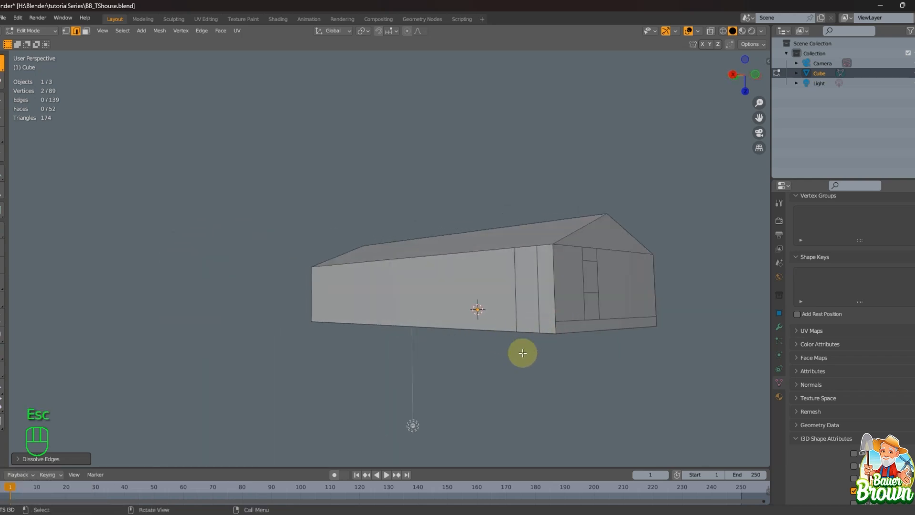
pyautogui.moveTo(522, 353); pyautogui.dragTo(552, 360, button='middle')
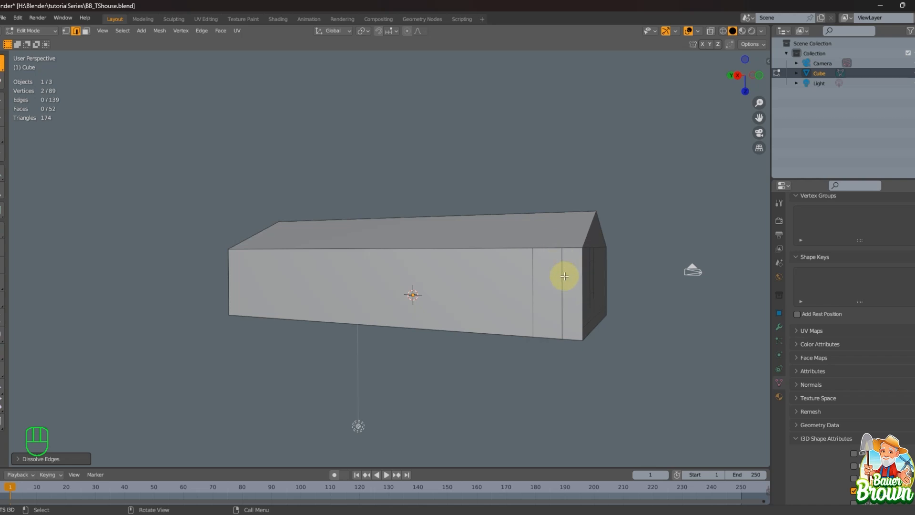
pyautogui.moveTo(514, 357); pyautogui.dragTo(543, 370, button='middle')
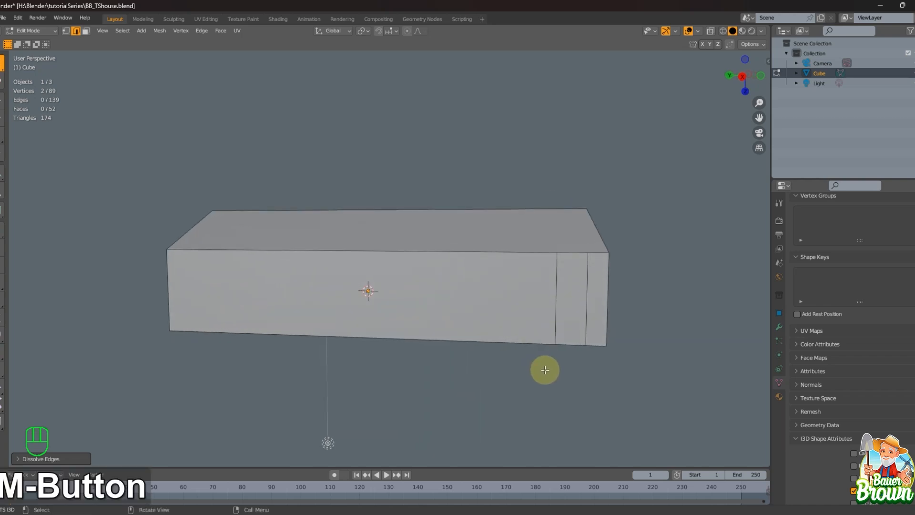
# Examine the long wall's wide blank face and the cuts next to the gable corner from several angles.
pyautogui.press('1')
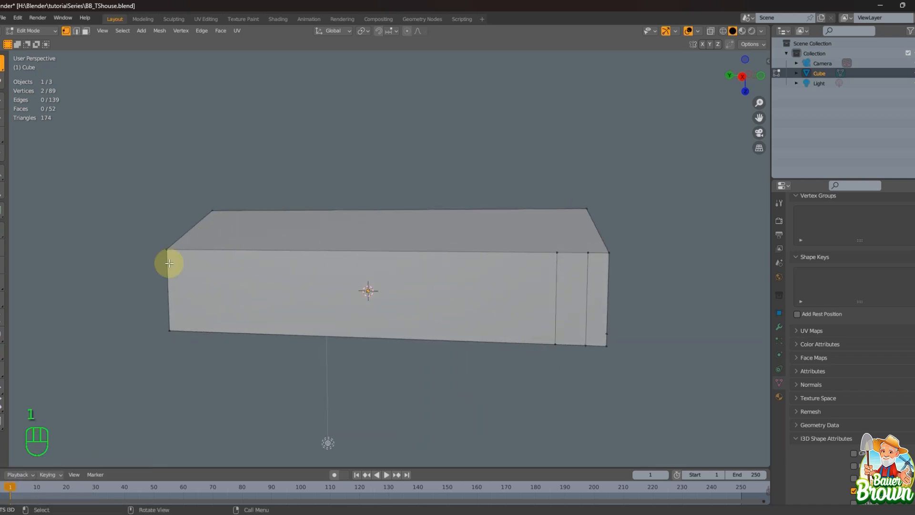
pyautogui.press('3')
pyautogui.click(285, 299)
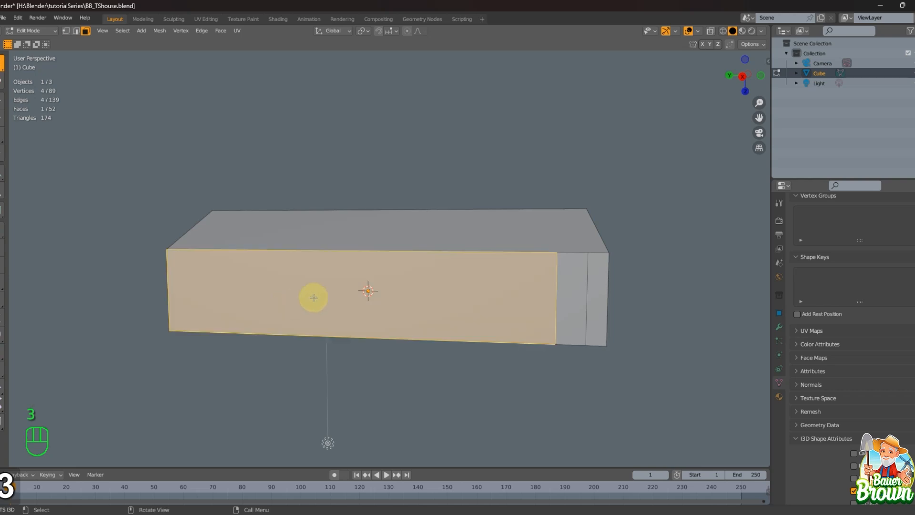
pyautogui.press('1')
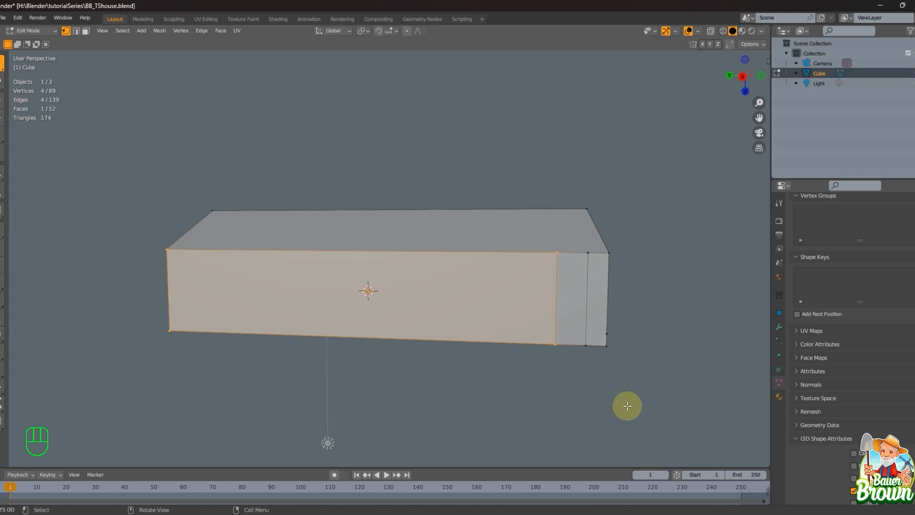
pyautogui.moveTo(627, 405); pyautogui.dragTo(587, 390, button='middle')
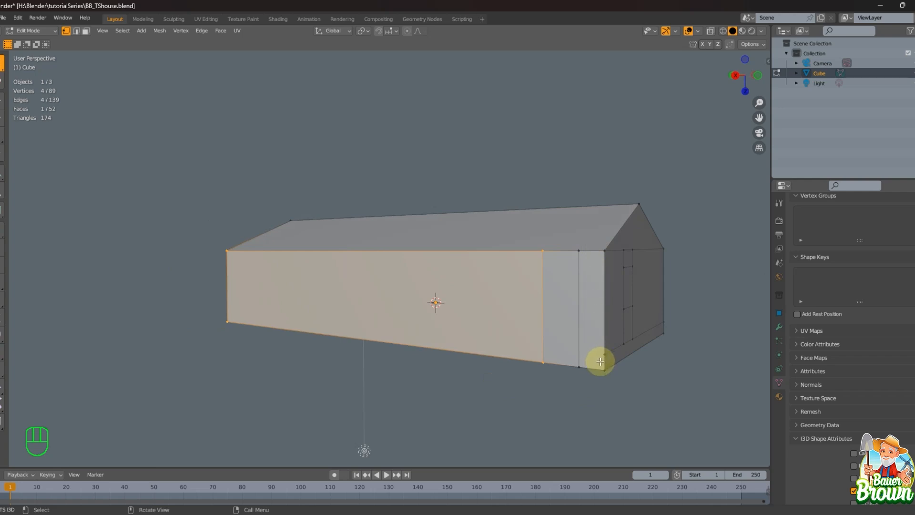
pyautogui.moveTo(484, 377); pyautogui.dragTo(267, 321, button='middle')
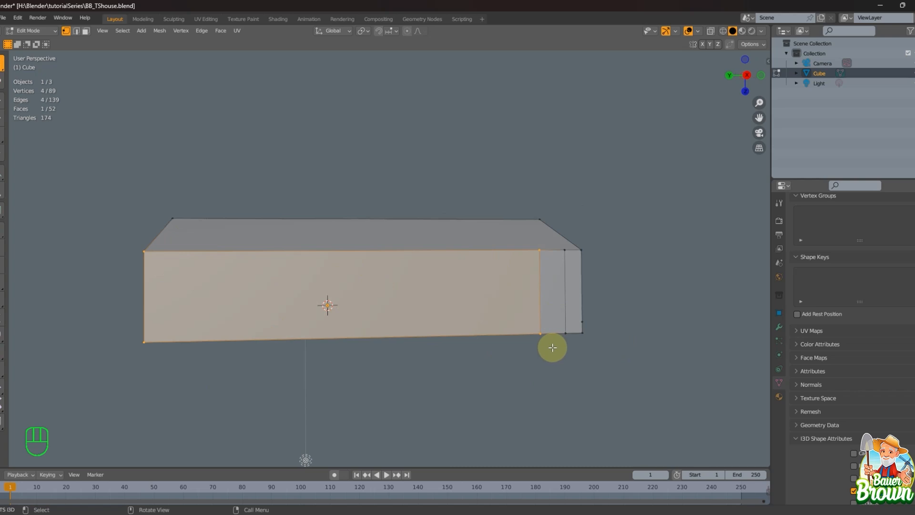
pyautogui.press('Escape')
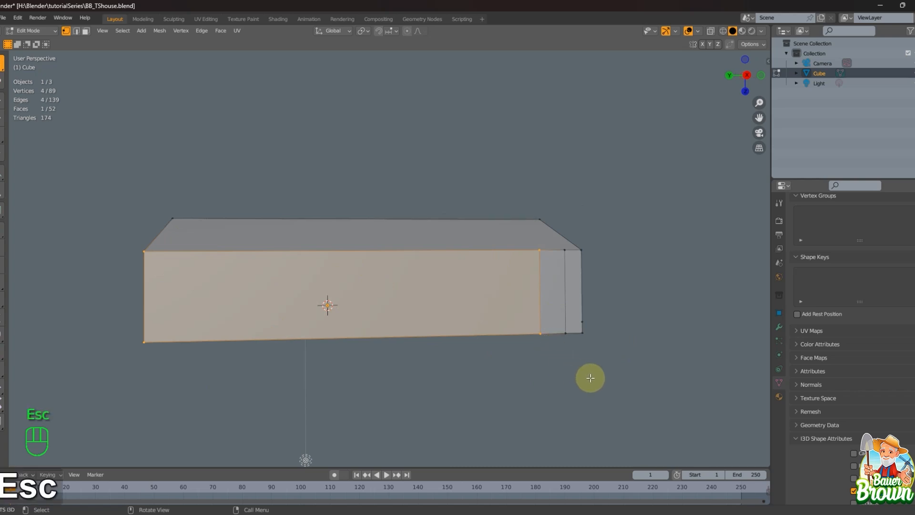
pyautogui.click(605, 372)
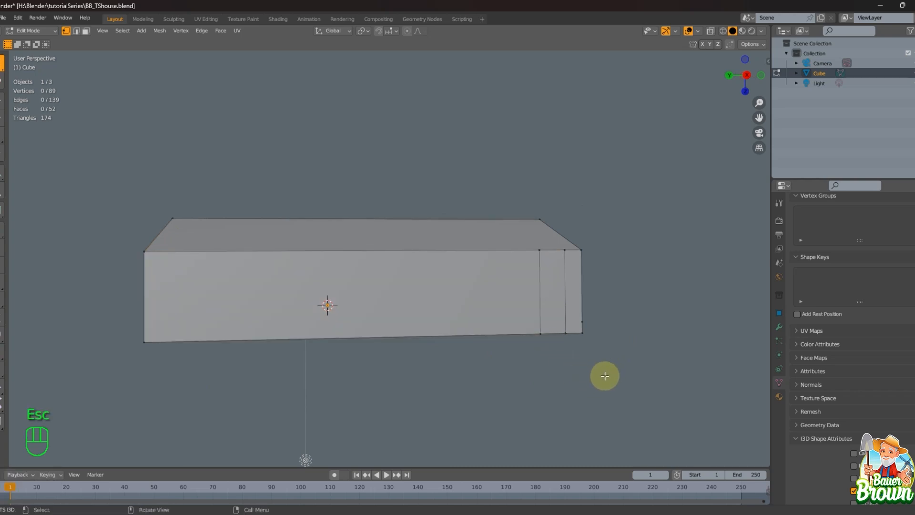
# Add two vertical loop cuts to the long wall's wide blank face and scale them closer together along Y.
pyautogui.press('2')
pyautogui.moveTo(562, 370); pyautogui.dragTo(559, 380, button='middle')
pyautogui.hotkey('ctrl', 'r')
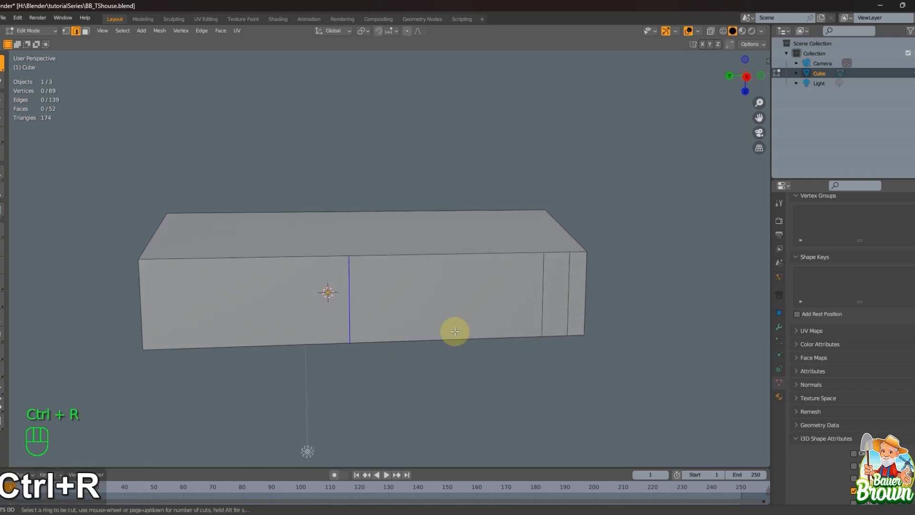
pyautogui.scroll(1, 454, 331)
pyautogui.click(454, 331)
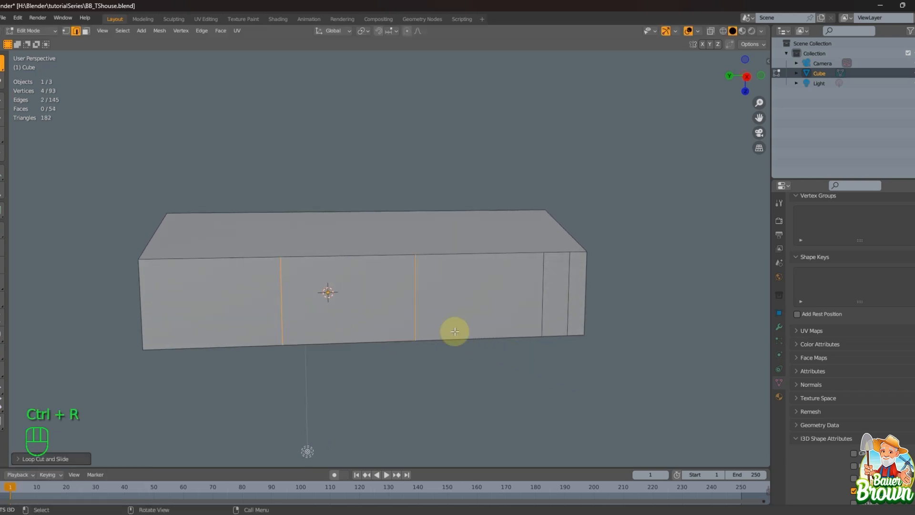
pyautogui.press('s')
pyautogui.press('x')
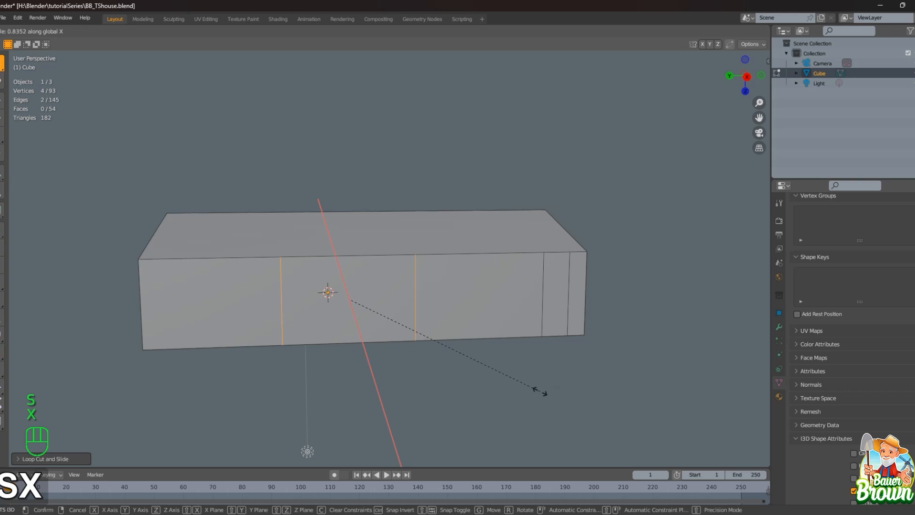
pyautogui.press('y')
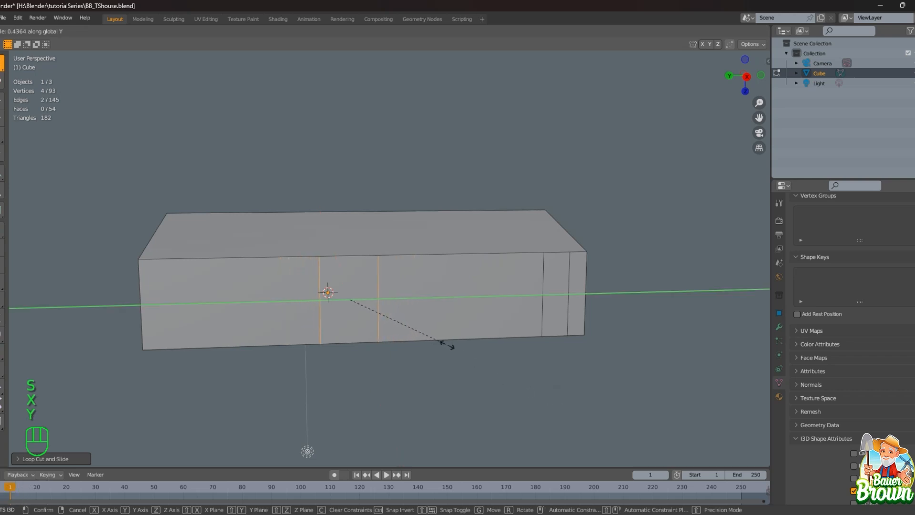
pyautogui.click(414, 328)
# Move the two new cuts about 15.5 ft along Y towards the existing window-column cuts.
pyautogui.moveTo(415, 328); pyautogui.dragTo(483, 381, button='middle')
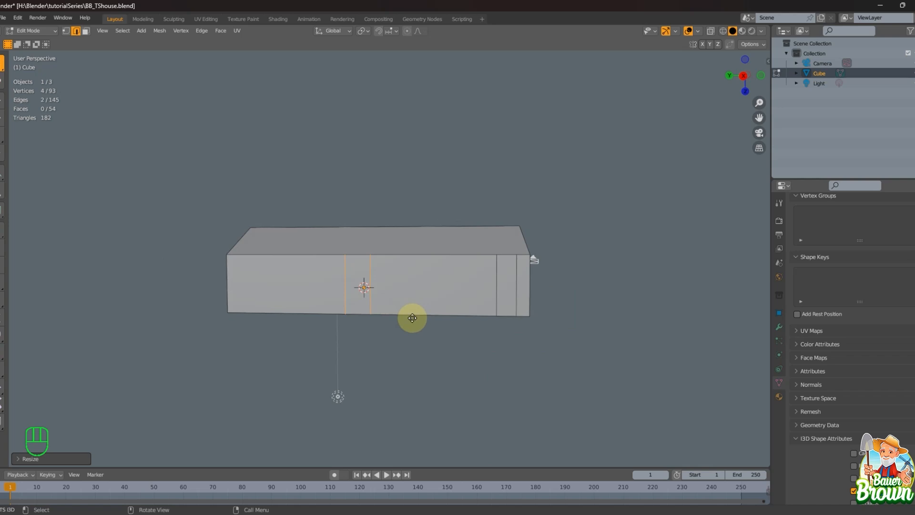
pyautogui.press('g')
pyautogui.press('y')
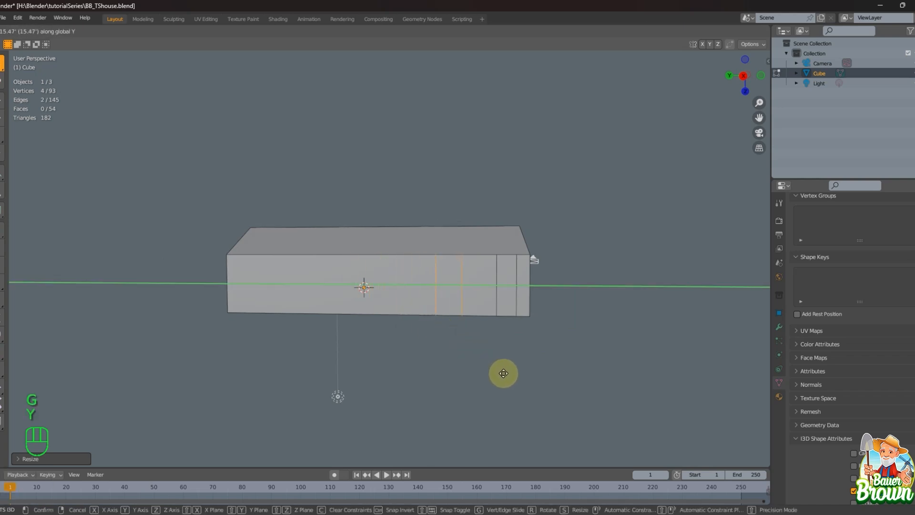
pyautogui.click(502, 373)
pyautogui.moveTo(501, 372)
pyautogui.mouseDown(button='middle')
pyautogui.moveTo(501, 380)
pyautogui.moveTo(547, 370)
pyautogui.moveTo(512, 380)
pyautogui.mouseUp(button='middle')
# Measure the bottom edge between the two new cuts with a MeasureIt segment coloured green.
pyautogui.click(474, 330)
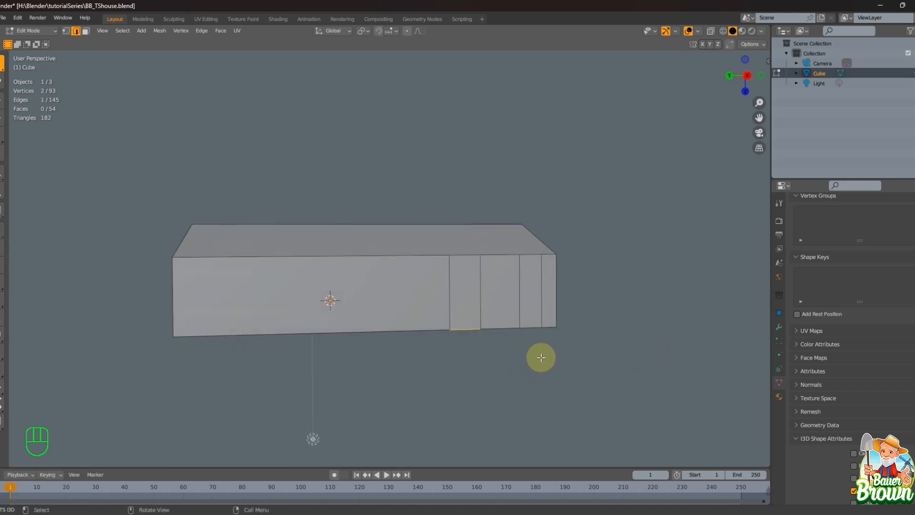
pyautogui.scroll(-1, 540, 358)
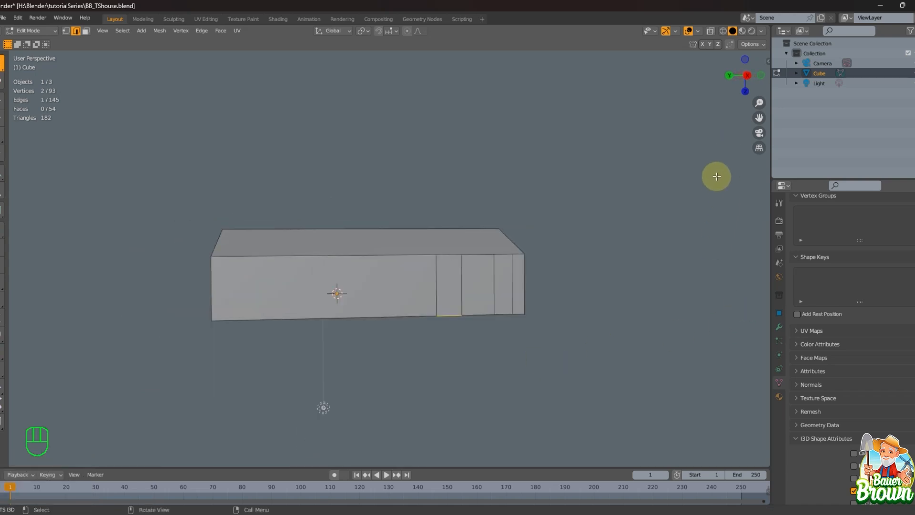
pyautogui.press('n')
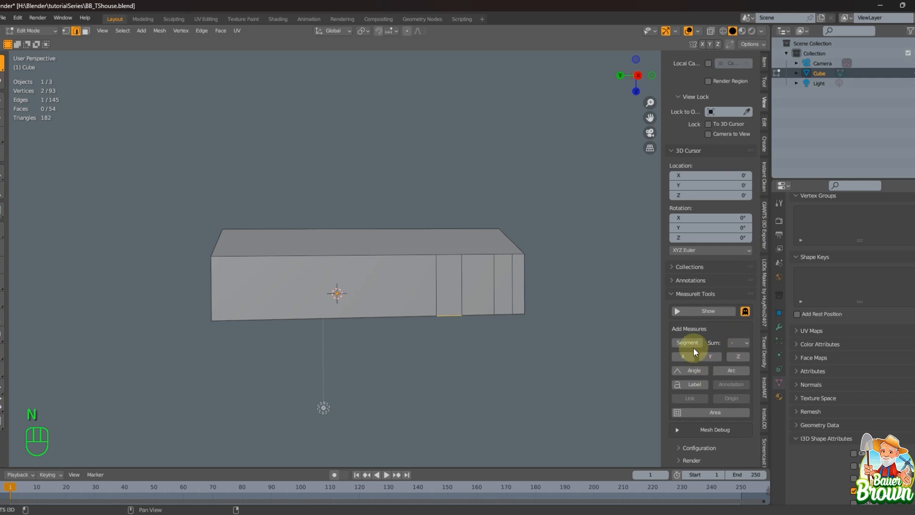
pyautogui.click(699, 310)
pyautogui.scroll(-3, 677, 345)
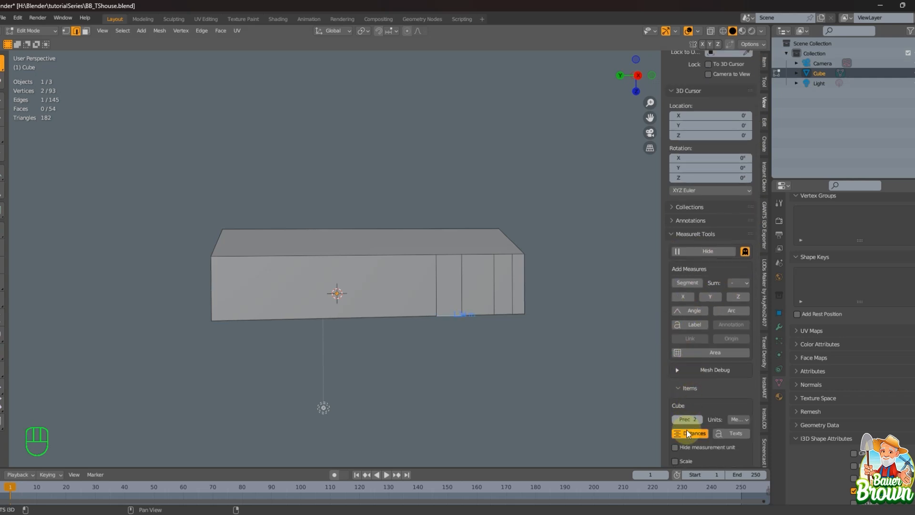
pyautogui.scroll(-4, 698, 389)
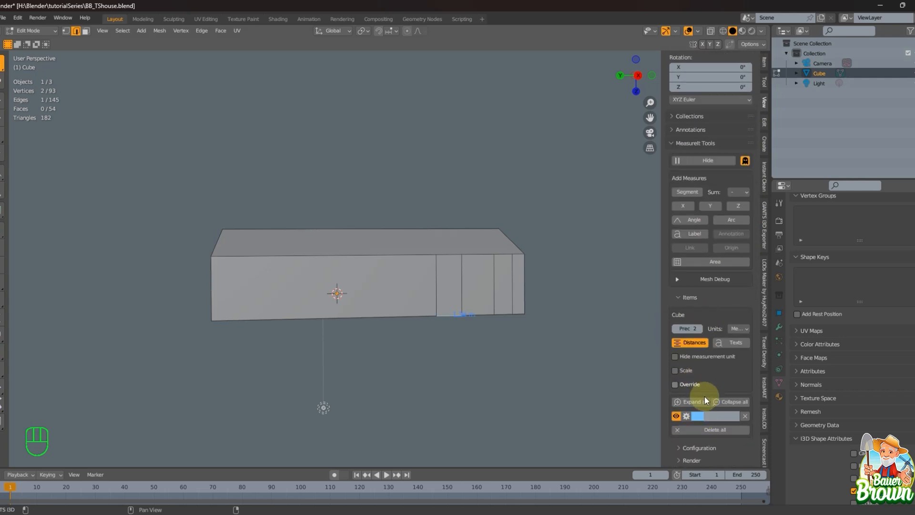
pyautogui.click(701, 415)
pyautogui.click(705, 289)
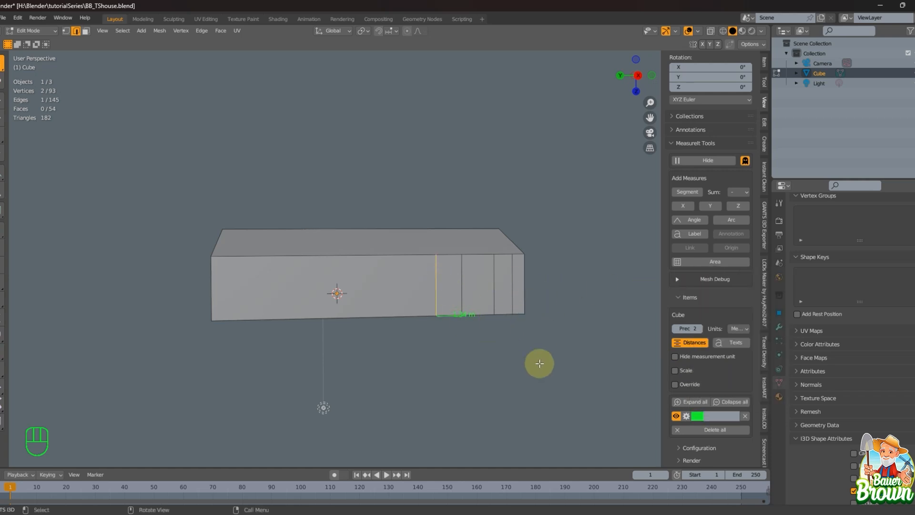
# Move the new pair's outer cut along Y, away from the existing cuts, widening the measured section to about 2.04 m.
pyautogui.press('g')
pyautogui.press('y')
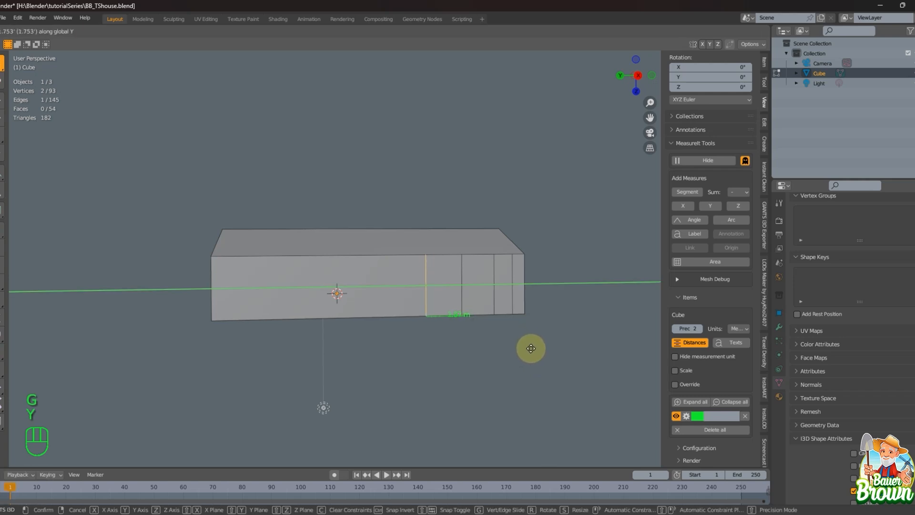
pyautogui.press('shift')
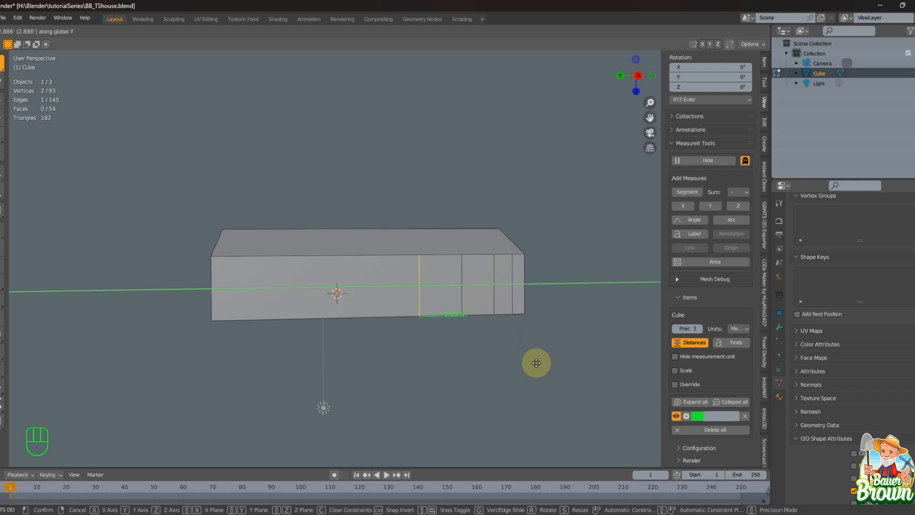
pyautogui.press('shift')
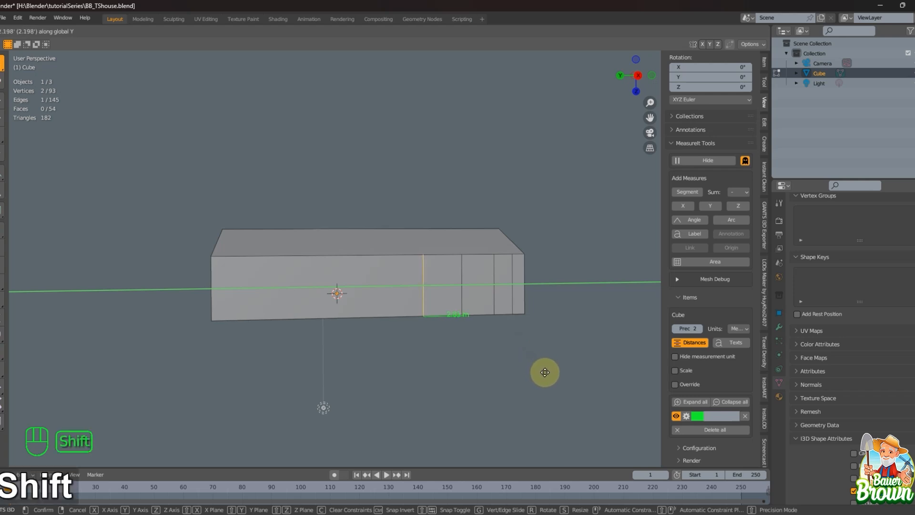
pyautogui.keyDown('shift'); pyautogui.click(539, 366); pyautogui.keyUp('shift')
pyautogui.scroll(-3, 540, 371)
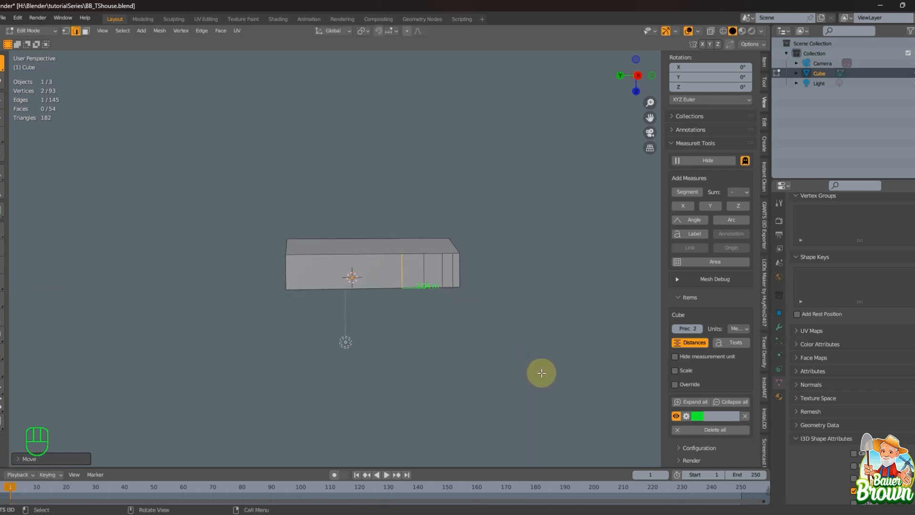
# Deselect the edge, delete the section's width measurement and turn off the MeasureIt display.
pyautogui.moveTo(541, 371)
pyautogui.mouseDown(button='middle')
pyautogui.moveTo(550, 386)
pyautogui.moveTo(529, 363)
pyautogui.moveTo(548, 337)
pyautogui.moveTo(558, 364)
pyautogui.moveTo(516, 362)
pyautogui.moveTo(544, 384)
pyautogui.moveTo(540, 358)
pyautogui.mouseUp(button='middle')
pyautogui.scroll(3, 523, 365)
pyautogui.scroll(3, 520, 366)
pyautogui.scroll(-3, 522, 367)
pyautogui.click(540, 358)
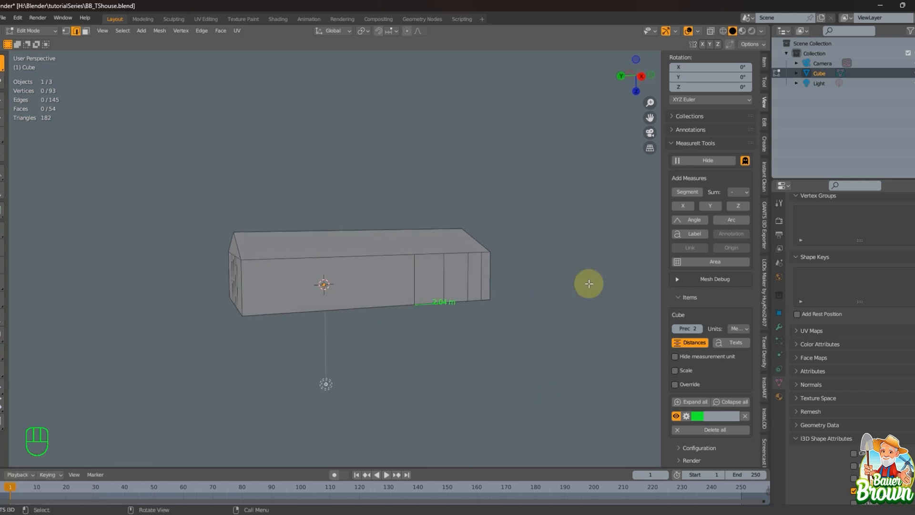
pyautogui.click(745, 416)
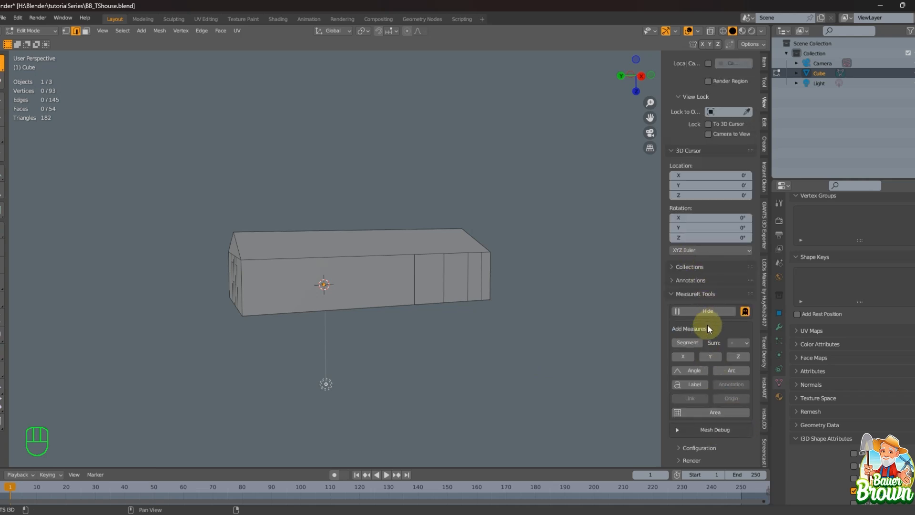
pyautogui.click(688, 313)
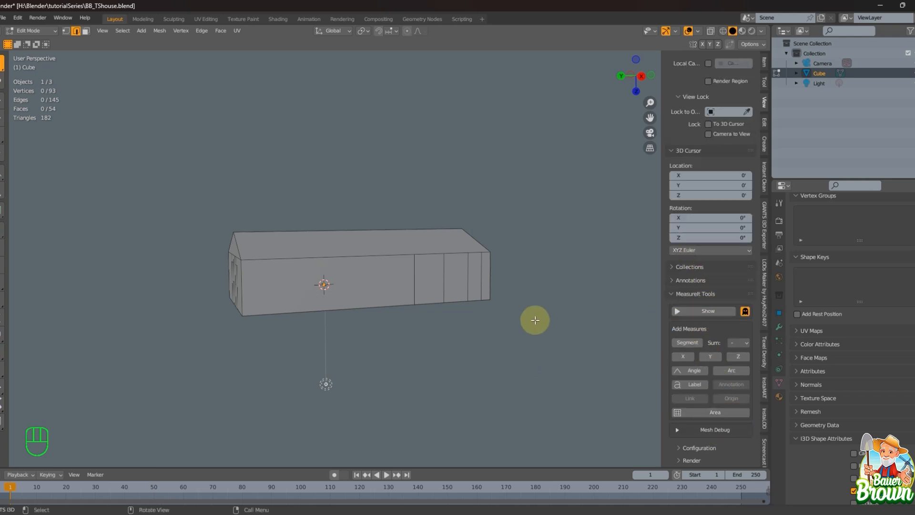
# Add four evenly spaced vertical loop cuts to the long wall's remaining wide face, without sliding them.
pyautogui.scroll(3, 498, 326)
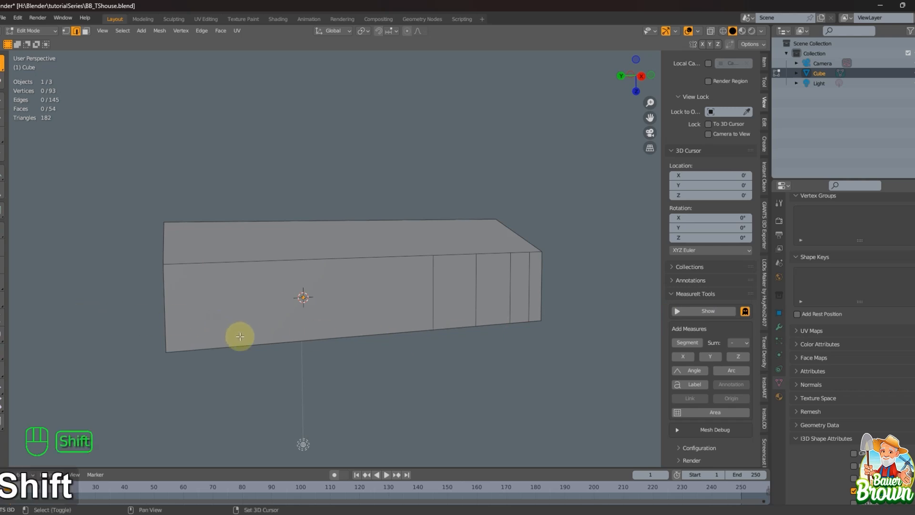
pyautogui.keyDown('shift'); pyautogui.moveTo(238, 333); pyautogui.dragTo(342, 366, button='middle'); pyautogui.keyUp('shift')
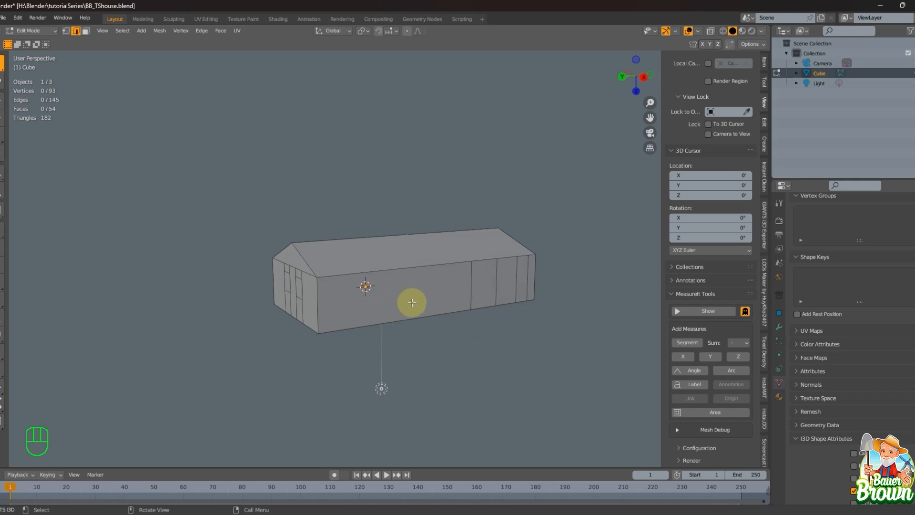
pyautogui.moveTo(409, 355); pyautogui.dragTo(373, 292, button='middle')
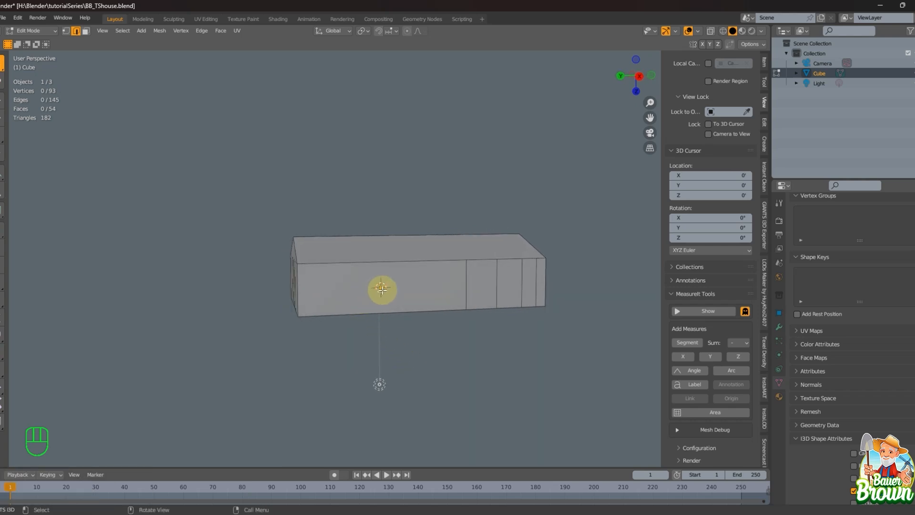
pyautogui.hotkey('ctrl', 'r')
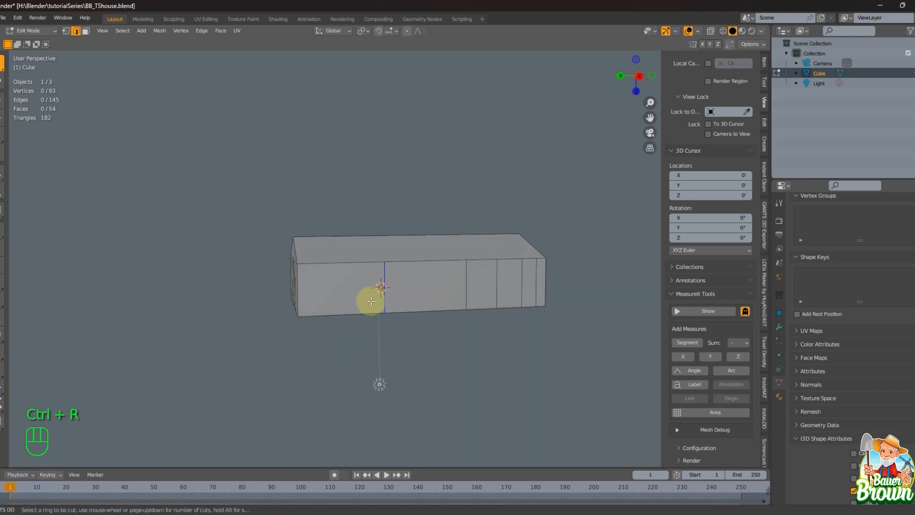
pyautogui.scroll(1, 372, 301)
pyautogui.scroll(1, 371, 301)
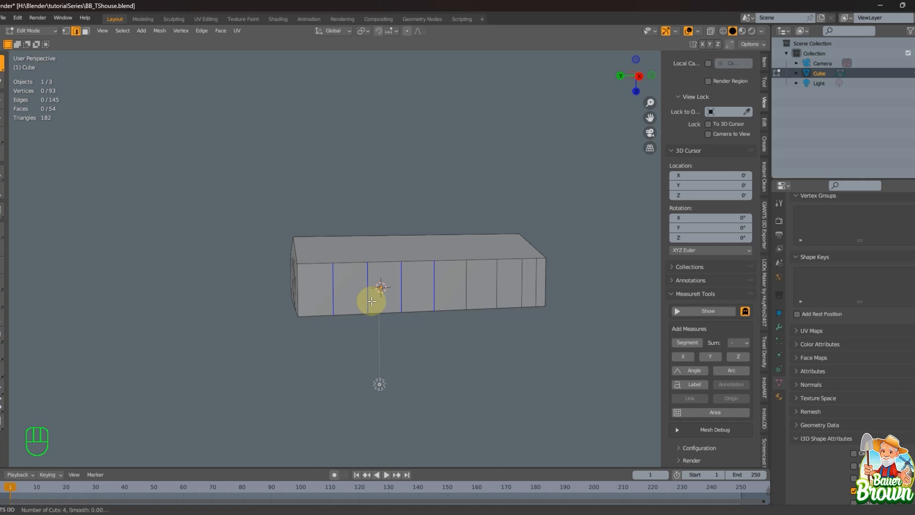
pyautogui.click(371, 300)
pyautogui.rightClick(371, 301)
# Measure the bottom edge of the second section from the double-window gable with a MeasureIt segment coloured green.
pyautogui.click(353, 313)
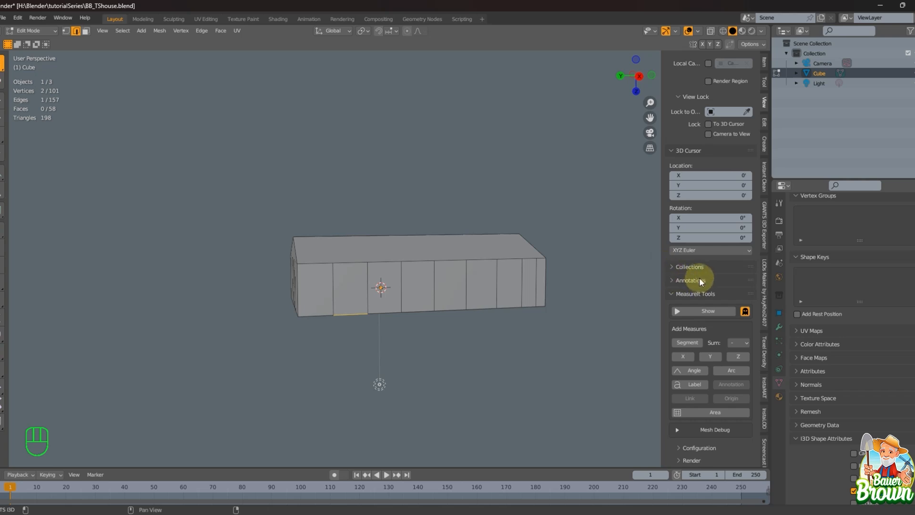
pyautogui.click(688, 341)
pyautogui.click(694, 312)
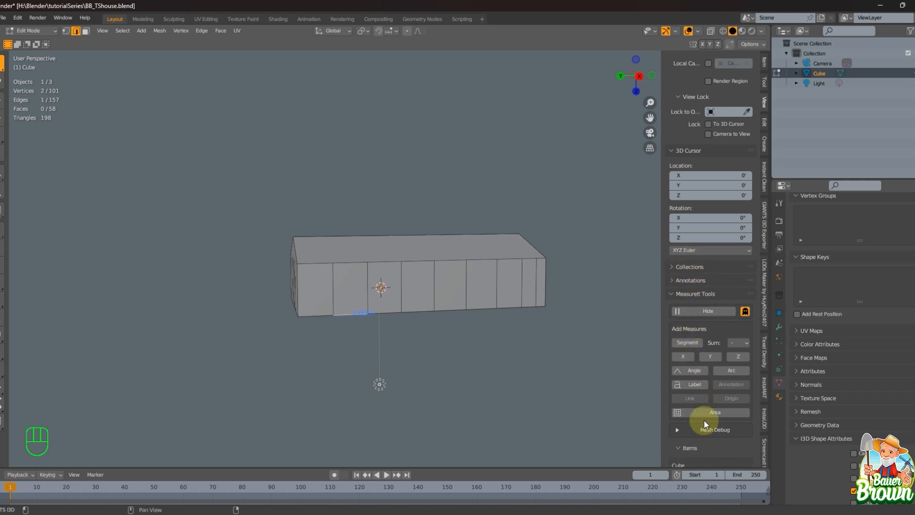
pyautogui.scroll(-3, 705, 420)
pyautogui.scroll(-4, 696, 442)
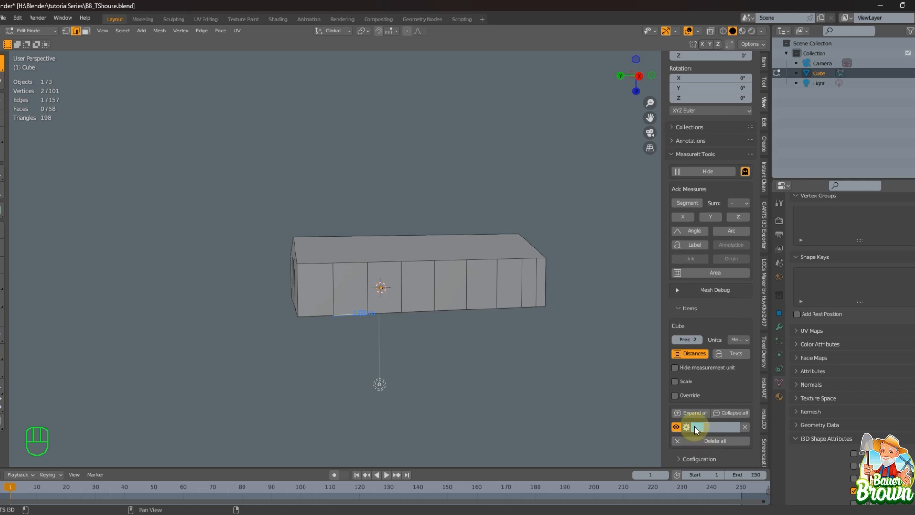
pyautogui.click(695, 427)
pyautogui.click(705, 298)
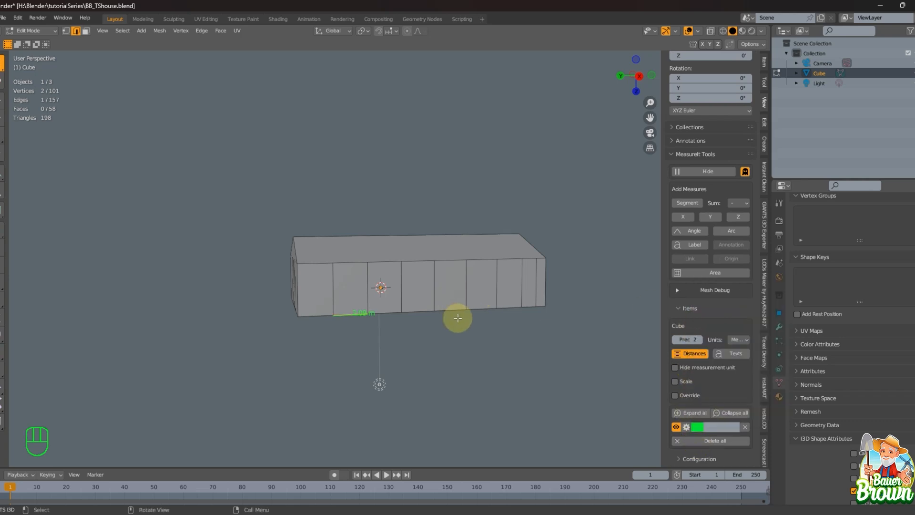
# Scale the four new vertical cuts along Y to about half their spacing, making the sections between them about 1 m wide.
pyautogui.scroll(2, 458, 317)
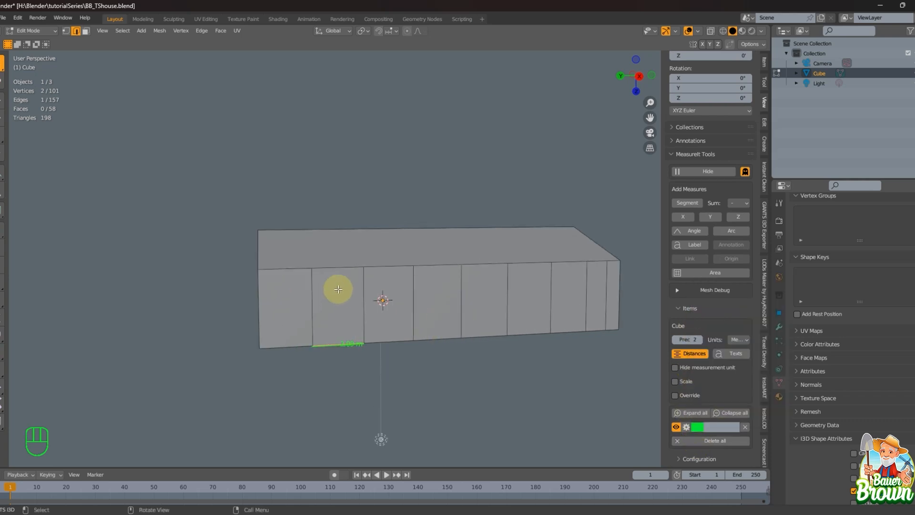
pyautogui.moveTo(300, 295); pyautogui.dragTo(486, 299)
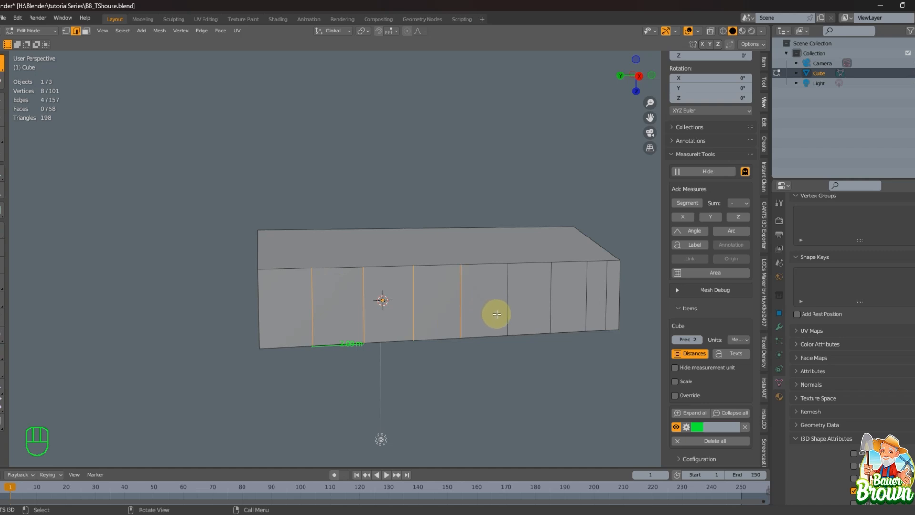
pyautogui.press('s')
pyautogui.press('y')
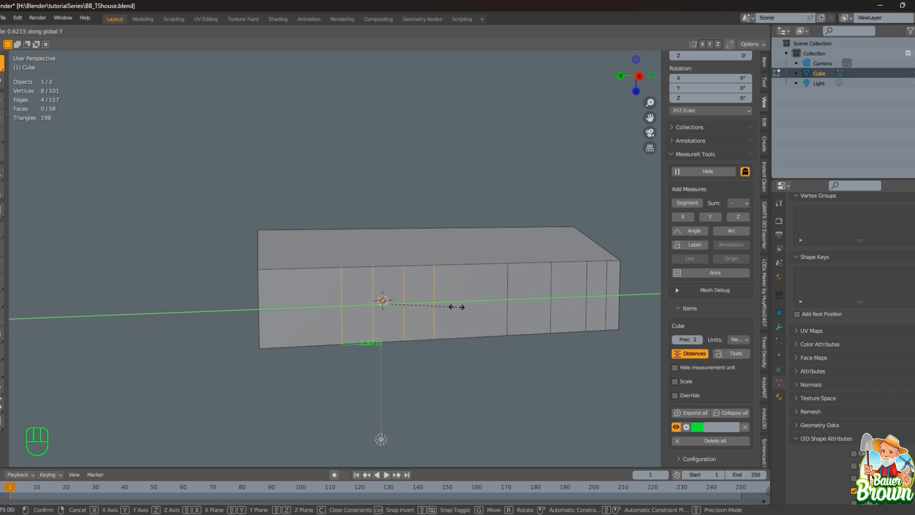
pyautogui.press('shift')
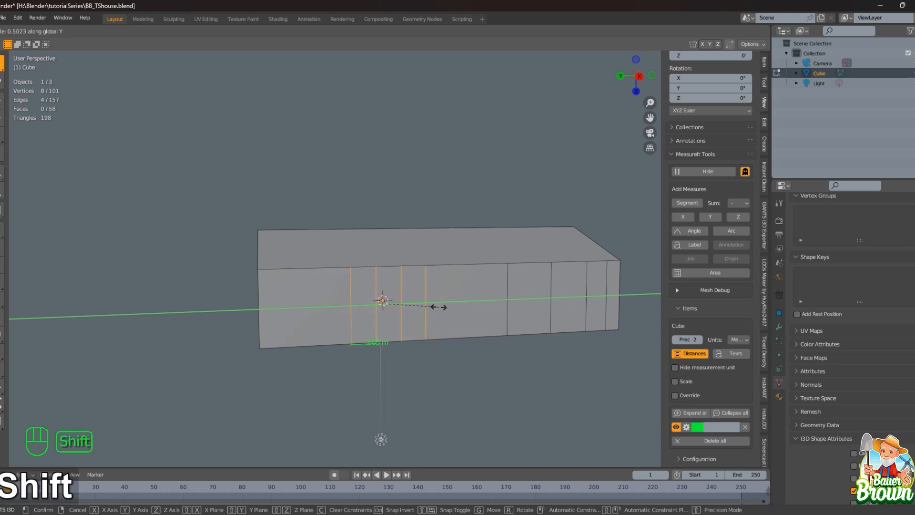
pyautogui.click(425, 307)
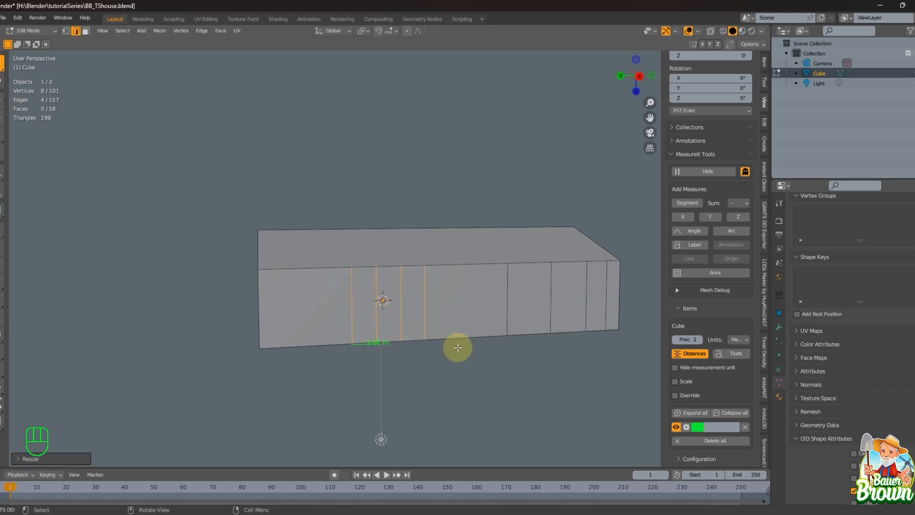
# Delete the green section width measurement and turn off the MeasureIt display.
pyautogui.scroll(-3, 458, 347)
pyautogui.moveTo(441, 356)
pyautogui.mouseDown(button='middle')
pyautogui.moveTo(435, 351)
pyautogui.moveTo(457, 379)
pyautogui.moveTo(516, 360)
pyautogui.moveTo(529, 376)
pyautogui.moveTo(455, 361)
pyautogui.mouseUp(button='middle')
pyautogui.scroll(2, 440, 356)
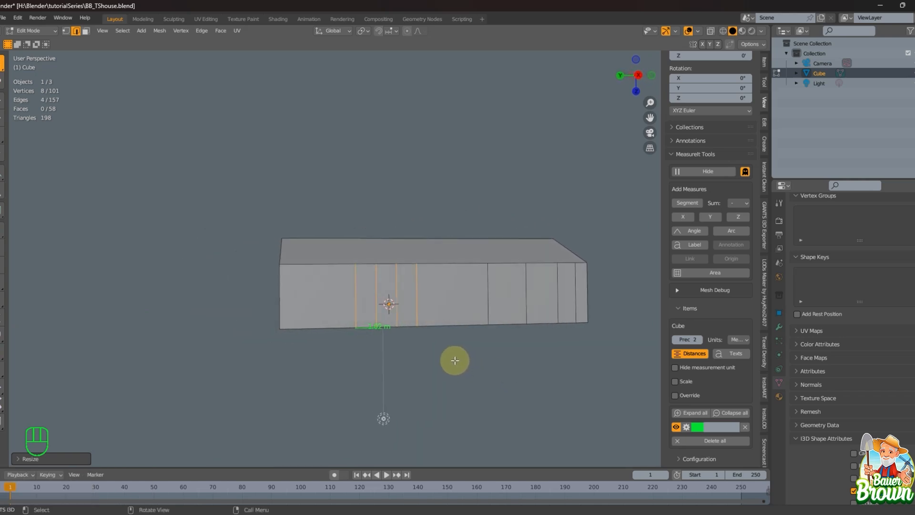
pyautogui.scroll(-1, 457, 357)
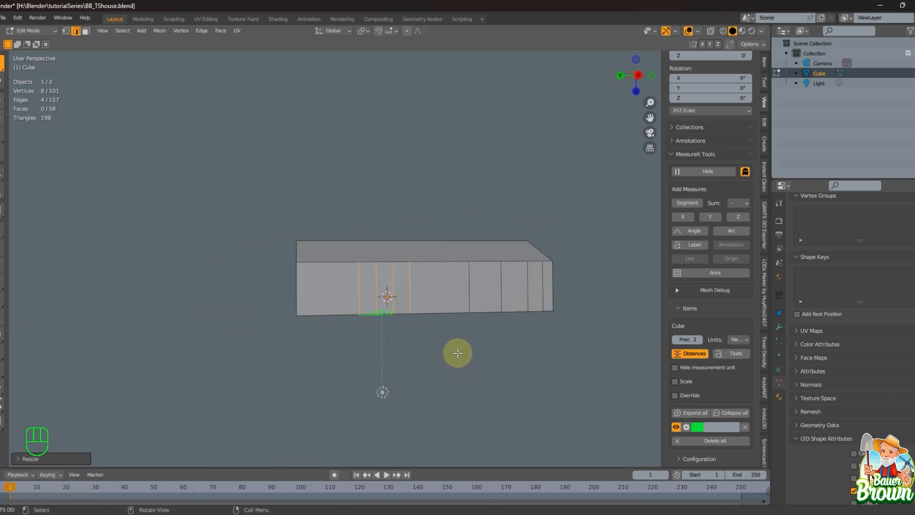
pyautogui.click(743, 426)
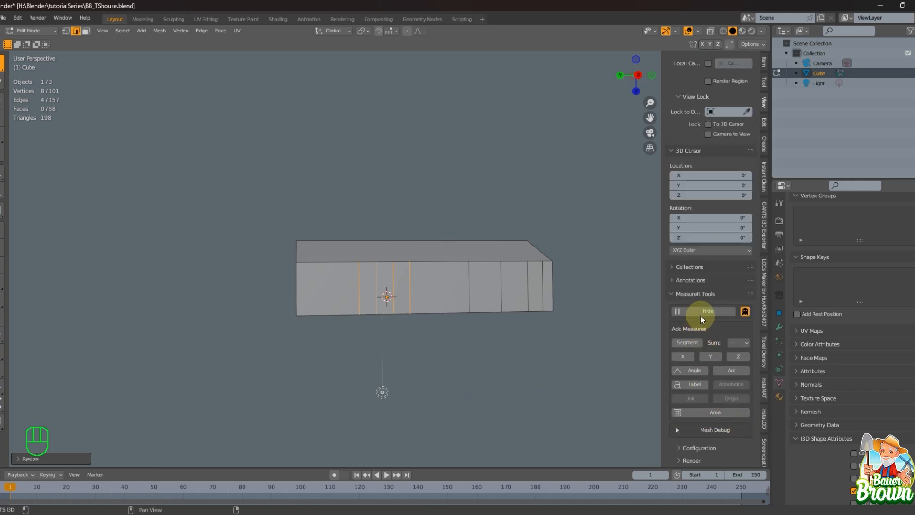
# Move the pair of new cuts nearest the double-window gable along Y toward that gable, keeping their spacing.
pyautogui.scroll(3, 496, 344)
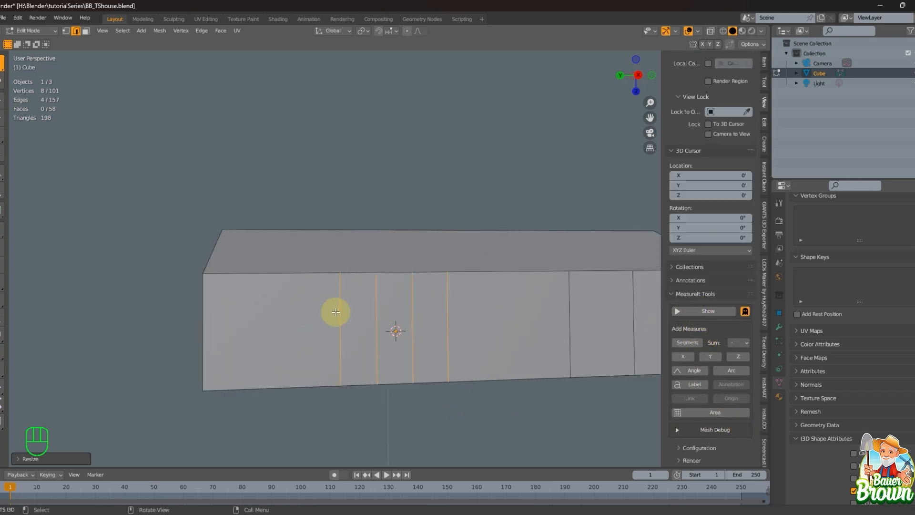
pyautogui.moveTo(335, 312); pyautogui.dragTo(379, 342)
pyautogui.scroll(-3, 409, 364)
pyautogui.moveTo(433, 405); pyautogui.dragTo(428, 406, button='middle')
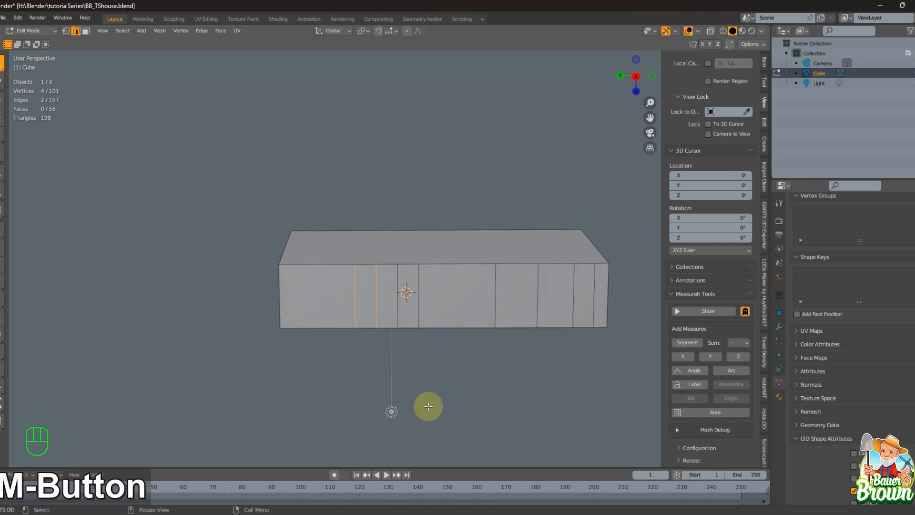
pyautogui.press('g')
pyautogui.press('y')
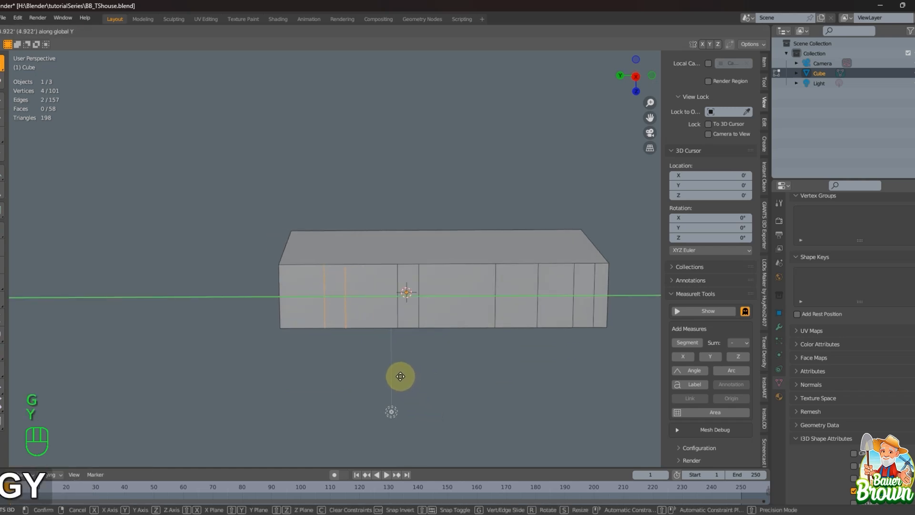
pyautogui.rightClick(397, 365)
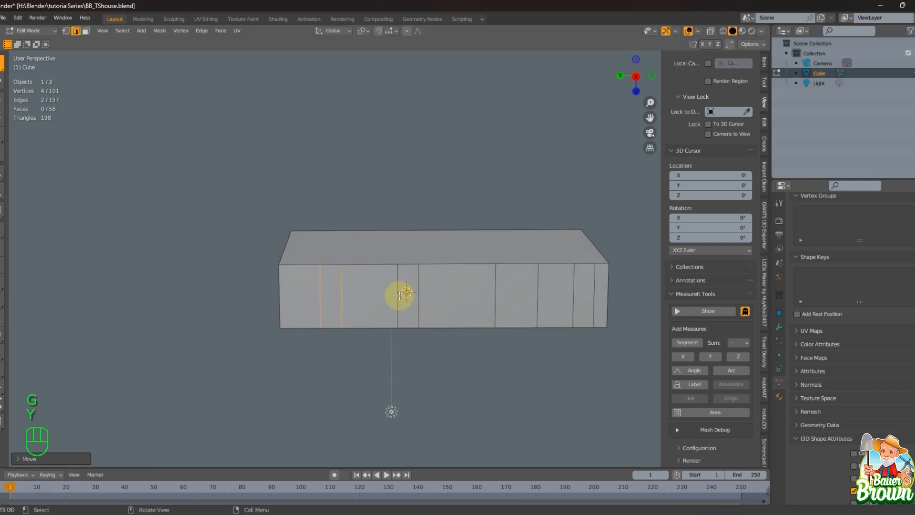
# Knife a horizontal line from the gable window's upper edge along X to the house corner and along Y across the whole long wall.
pyautogui.moveTo(489, 390)
pyautogui.mouseDown(button='middle')
pyautogui.moveTo(507, 374)
pyautogui.moveTo(500, 381)
pyautogui.mouseUp(button='middle')
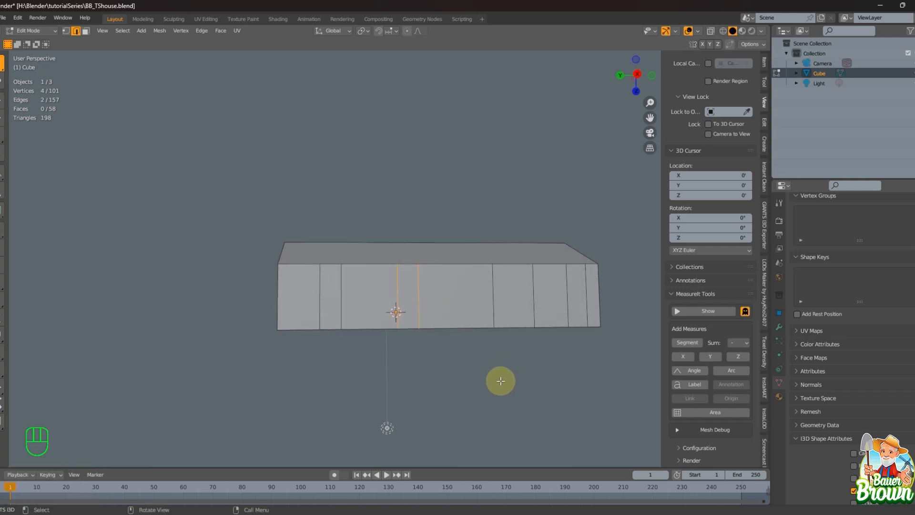
pyautogui.moveTo(511, 375); pyautogui.dragTo(532, 358, button='middle')
pyautogui.scroll(2, 505, 398)
pyautogui.press('k')
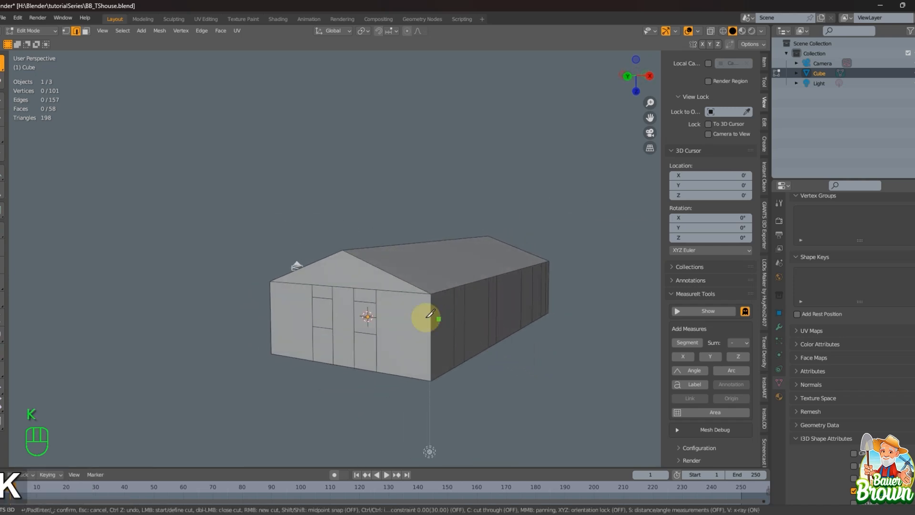
pyautogui.click(376, 303)
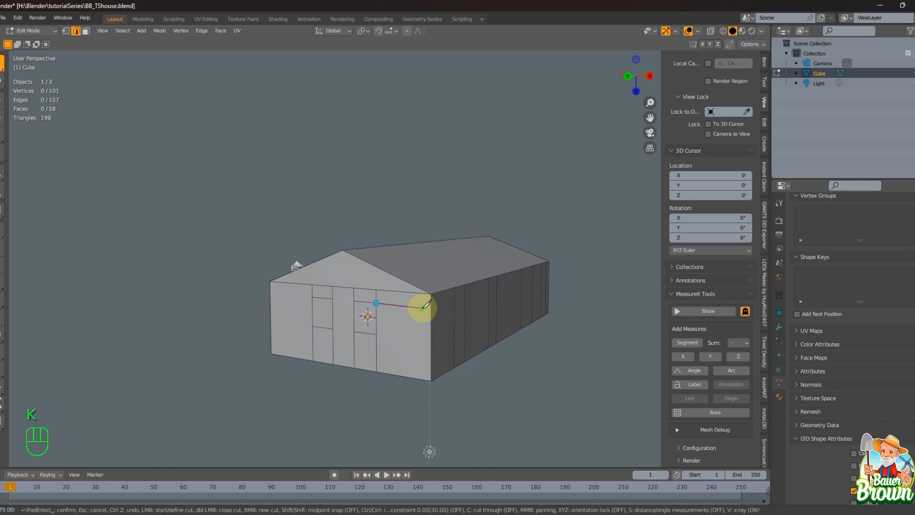
pyautogui.press('x')
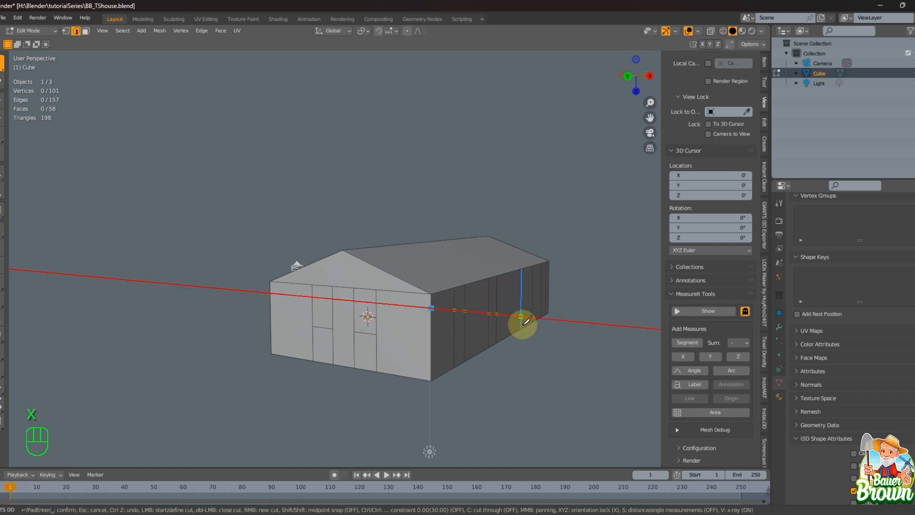
pyautogui.moveTo(520, 320); pyautogui.dragTo(477, 322, button='middle')
pyautogui.press('y')
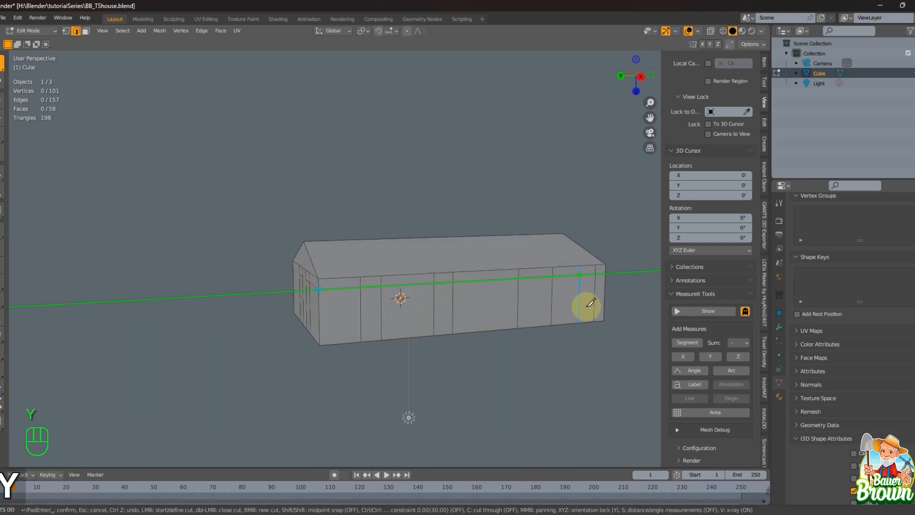
pyautogui.click(602, 309)
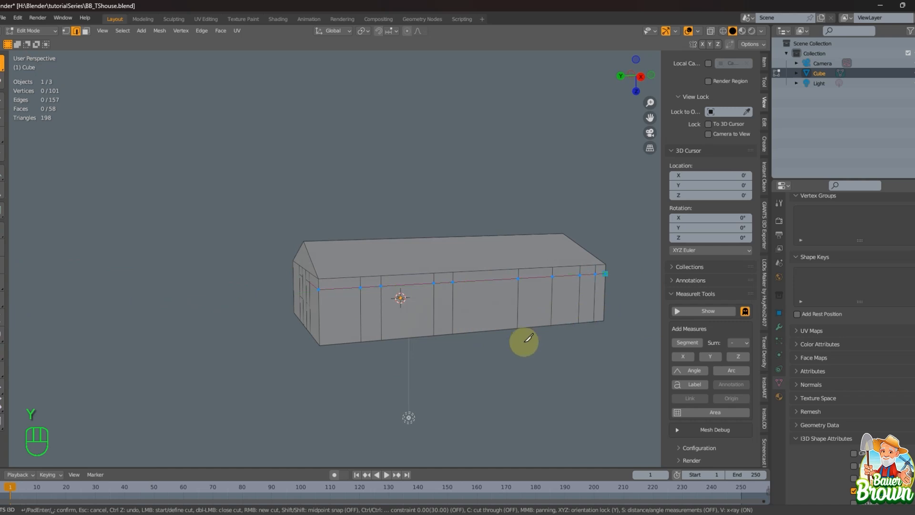
# Knife a second horizontal line from the same gable window's lower edge to the corner and along the whole long wall, and apply both cuts.
pyautogui.moveTo(521, 341); pyautogui.dragTo(395, 292, button='middle')
pyautogui.click(361, 303)
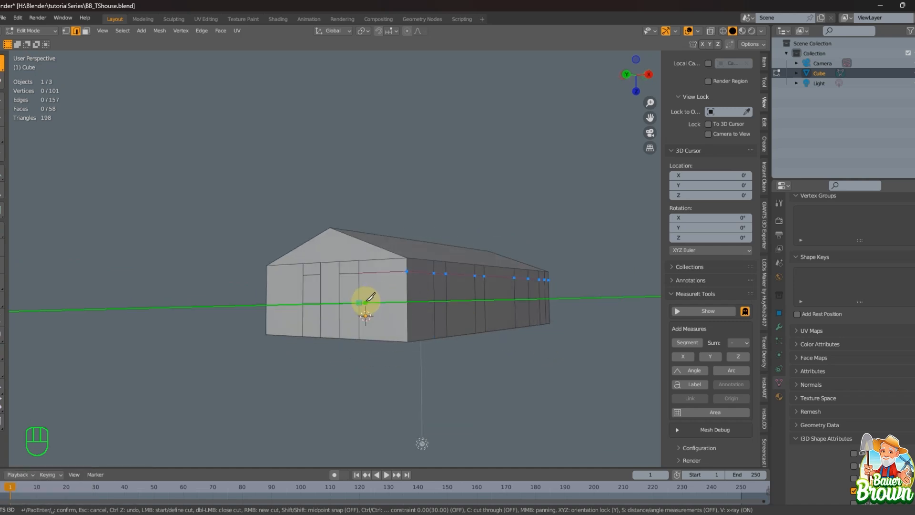
pyautogui.press('x')
pyautogui.click(406, 311)
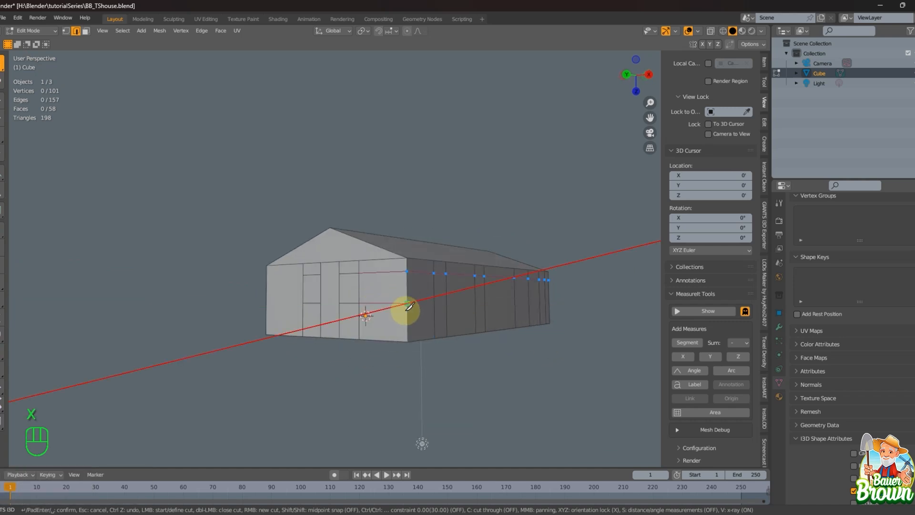
pyautogui.press('y')
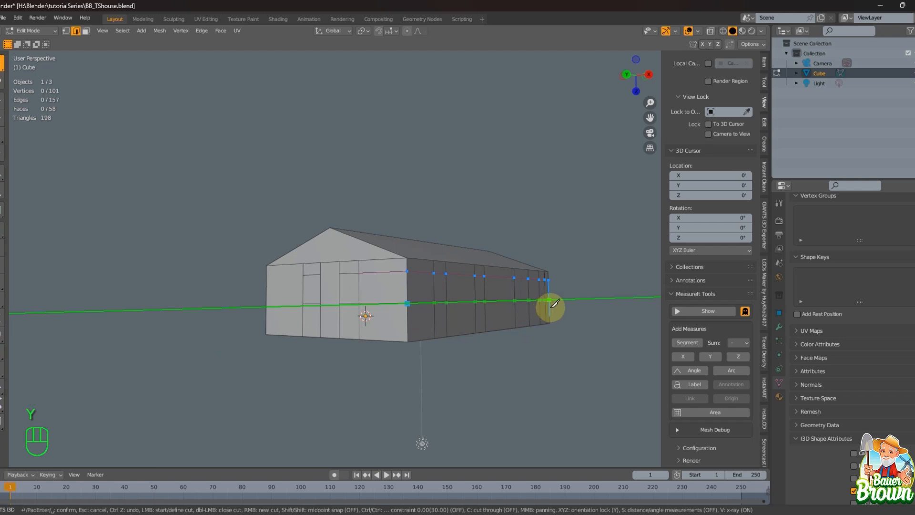
pyautogui.click(549, 300)
pyautogui.press('Return')
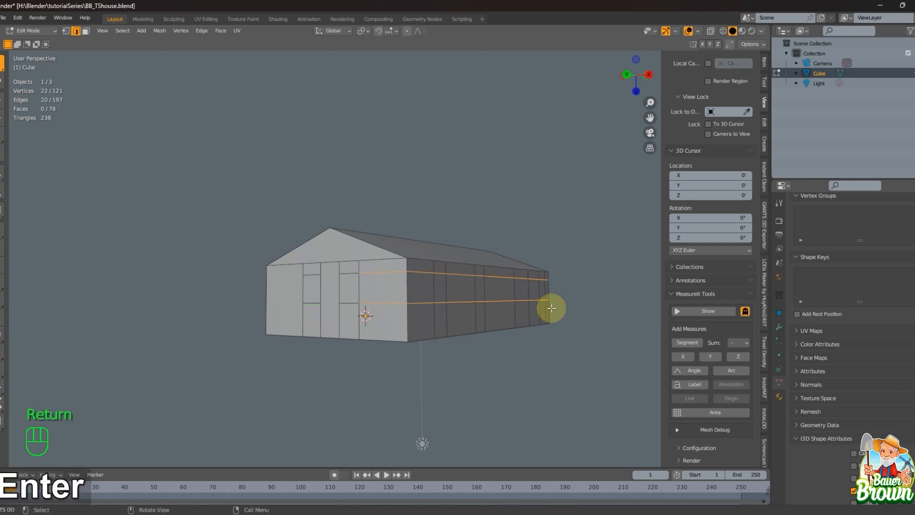
# Dissolve the lower horizontal edge inside the narrow second section from the long wall's far end.
pyautogui.scroll(-1, 538, 415)
pyautogui.moveTo(566, 365); pyautogui.dragTo(512, 380, button='middle')
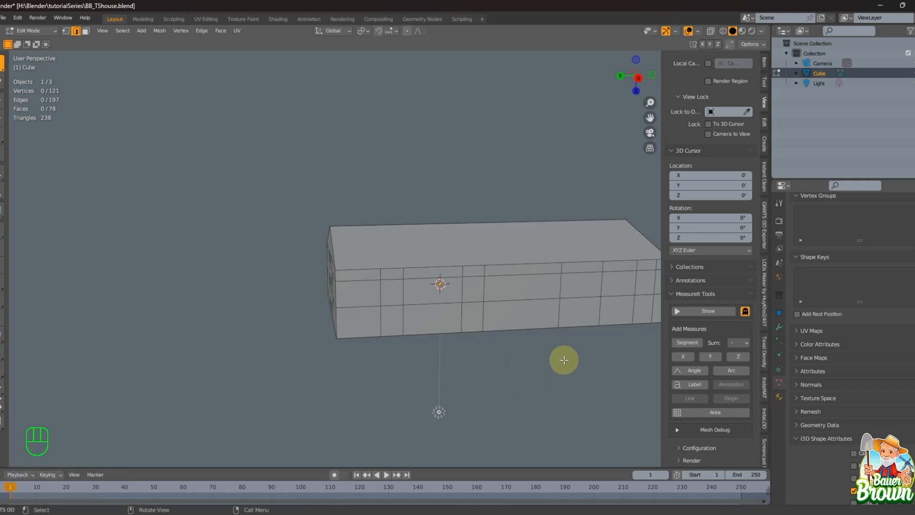
pyautogui.keyDown('shift'); pyautogui.moveTo(564, 360); pyautogui.dragTo(481, 330, button='middle'); pyautogui.keyUp('shift')
pyautogui.click(453, 293)
pyautogui.hotkey('ctrl', 'x')
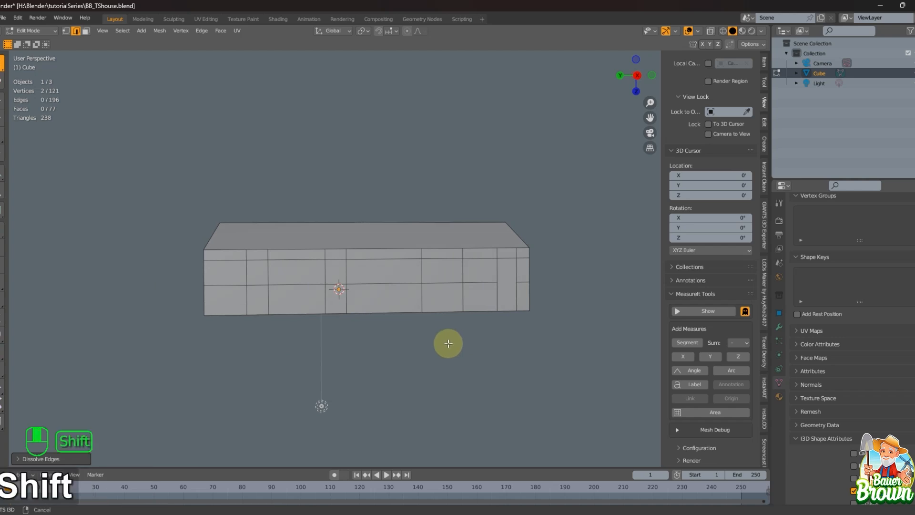
pyautogui.scroll(-3, 482, 329)
pyautogui.moveTo(481, 329); pyautogui.dragTo(465, 335, button='middle')
pyautogui.scroll(2, 457, 322)
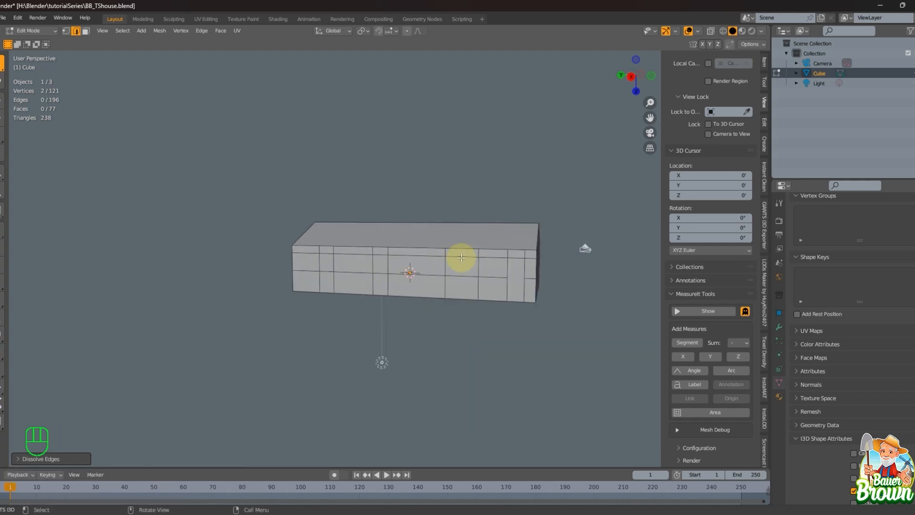
pyautogui.click(459, 275)
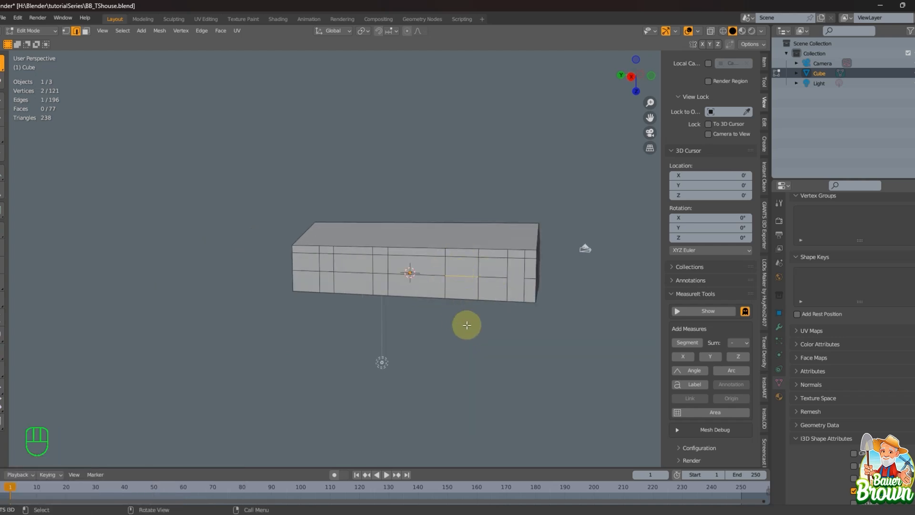
pyautogui.moveTo(466, 323)
pyautogui.mouseDown(button='middle')
pyautogui.moveTo(486, 322)
pyautogui.moveTo(465, 337)
pyautogui.mouseUp(button='middle')
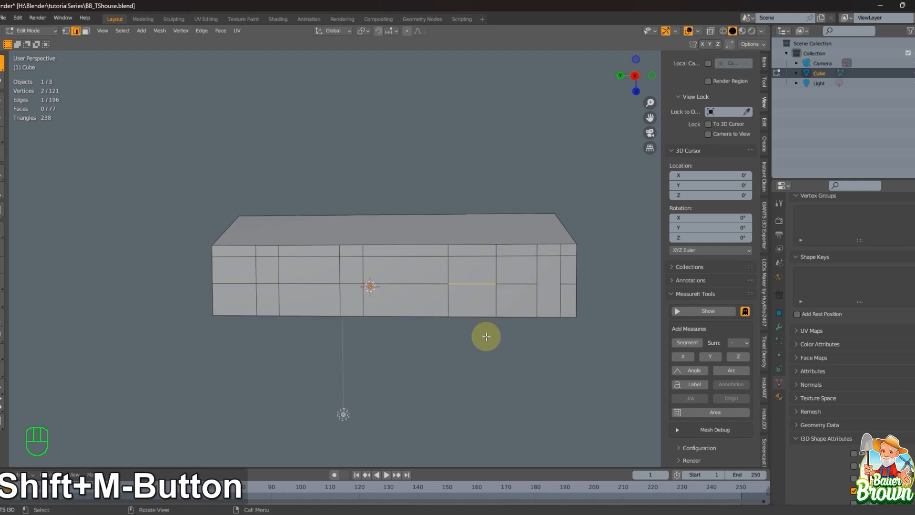
pyautogui.keyDown('shift'); pyautogui.moveTo(461, 378); pyautogui.dragTo(449, 357, button='middle'); pyautogui.keyUp('shift')
pyautogui.scroll(1, 436, 367)
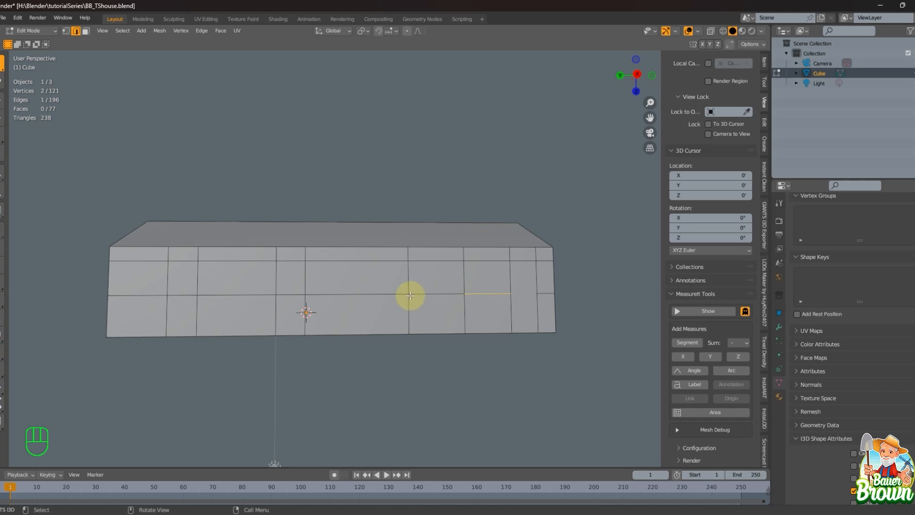
pyautogui.press('1')
pyautogui.click(470, 291)
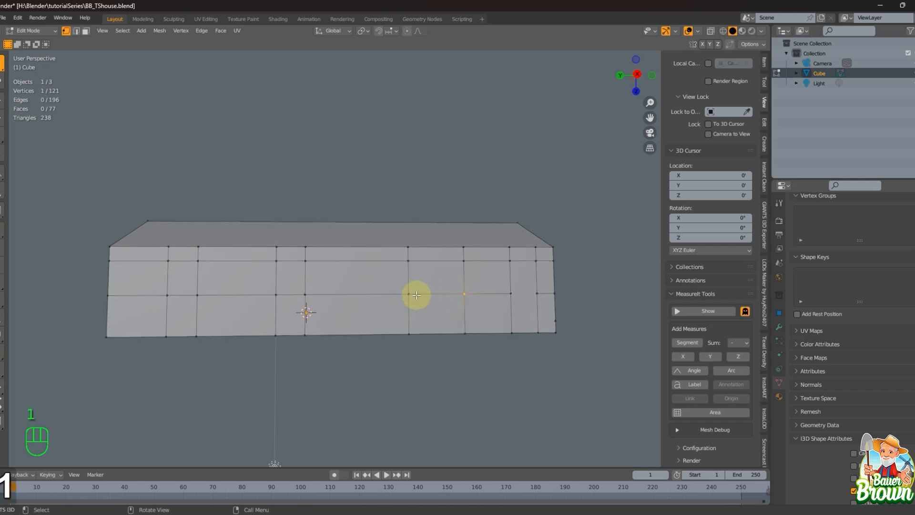
# Try to lower the lower horizontal edge of the fourth section from the long wall's far end along Z.
pyautogui.press('2')
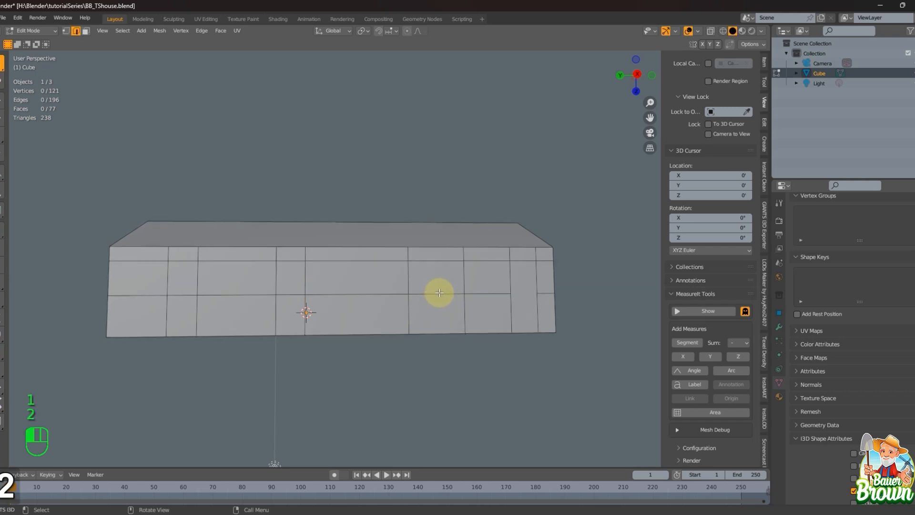
pyautogui.click(435, 294)
pyautogui.press('g')
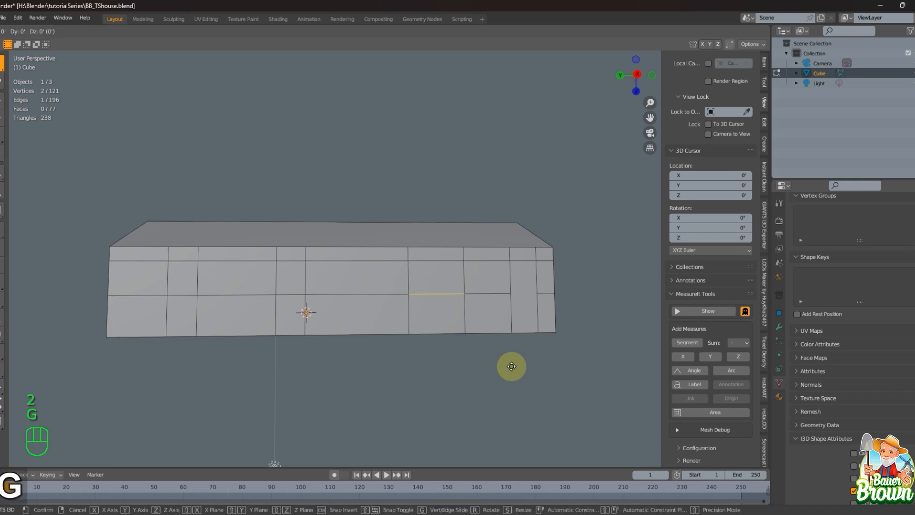
pyautogui.press('z')
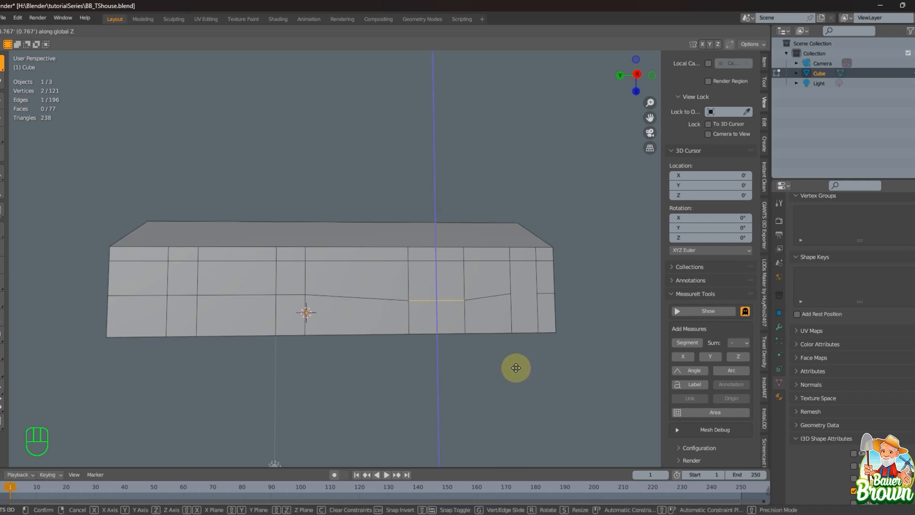
pyautogui.rightClick(515, 369)
# Knife a lower horizontal line along Y in the fourth section from the long wall's far end, and dissolve the original edge above it.
pyautogui.scroll(1, 514, 371)
pyautogui.moveTo(513, 374); pyautogui.dragTo(510, 383, button='middle')
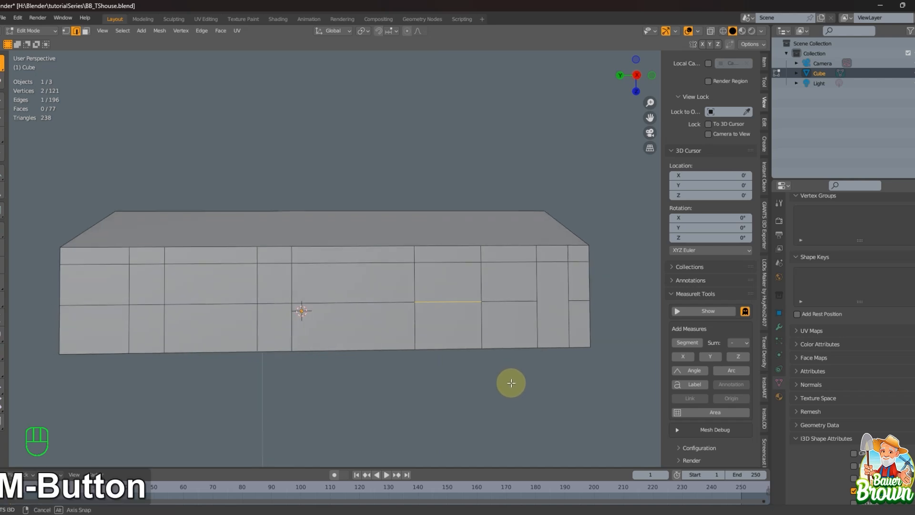
pyautogui.press('k')
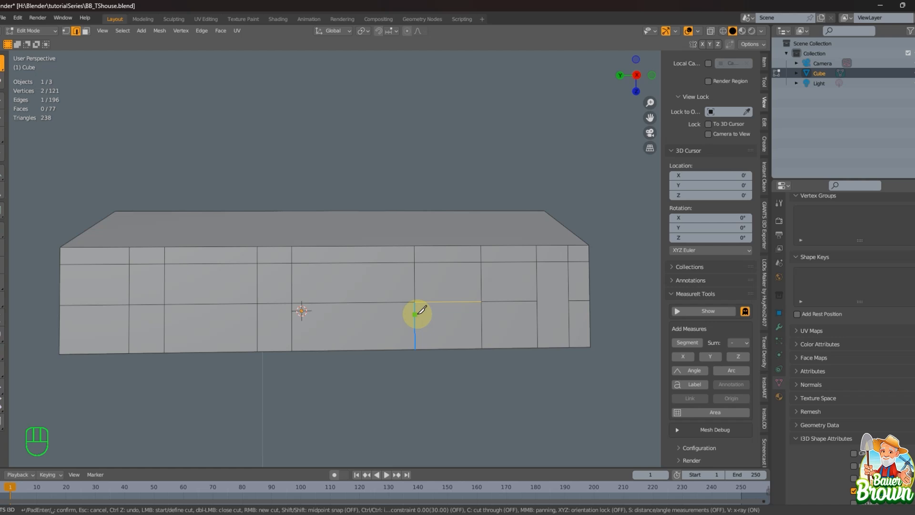
pyautogui.press('y')
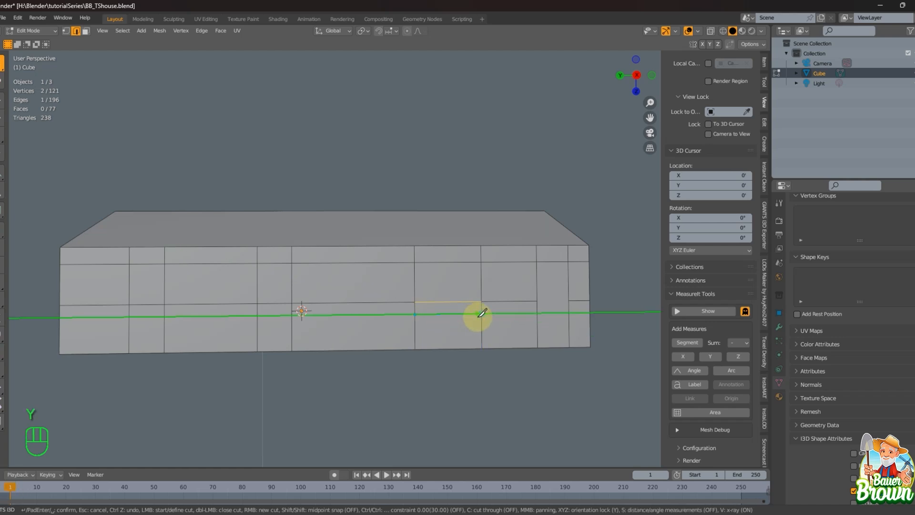
pyautogui.press('Return')
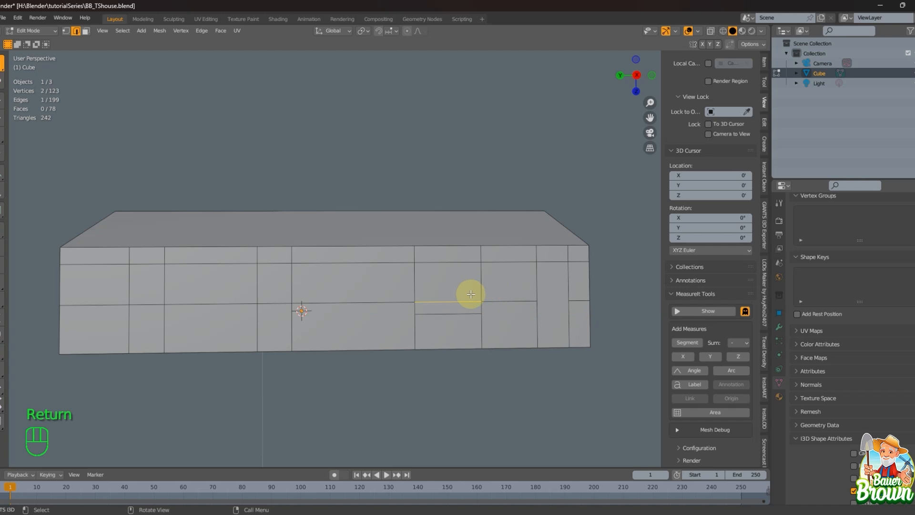
pyautogui.rightClick(468, 289)
pyautogui.click(465, 286)
# Compare the wireframe model with the matched photo through the camera, and examine the divided long wall in solid shading.
pyautogui.scroll(-3, 470, 302)
pyautogui.moveTo(470, 302); pyautogui.dragTo(453, 331, button='middle')
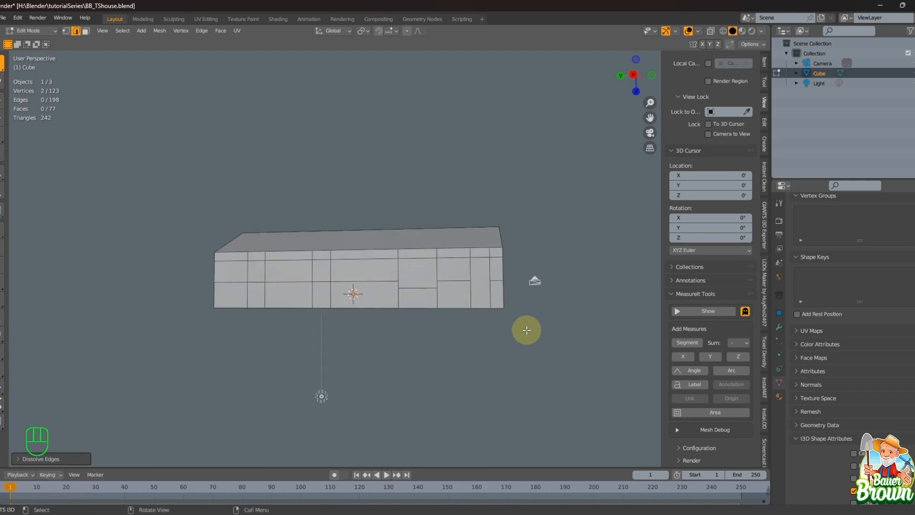
pyautogui.moveTo(525, 328); pyautogui.dragTo(405, 328, button='middle')
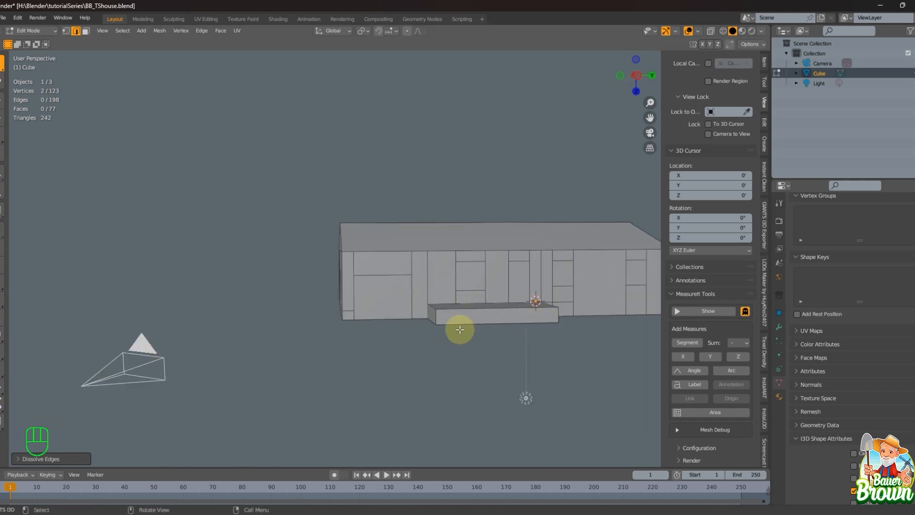
pyautogui.press('KP_0')
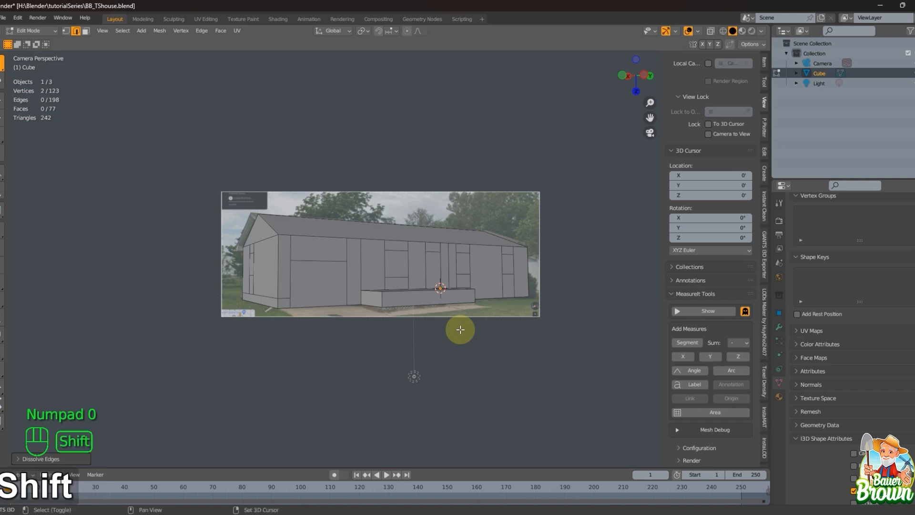
pyautogui.hotkey('shift', 'z')
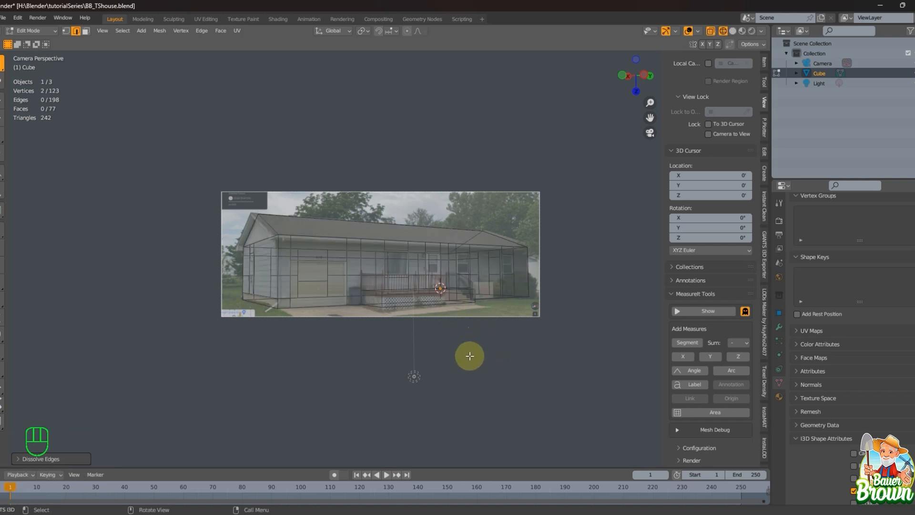
pyautogui.scroll(3, 467, 356)
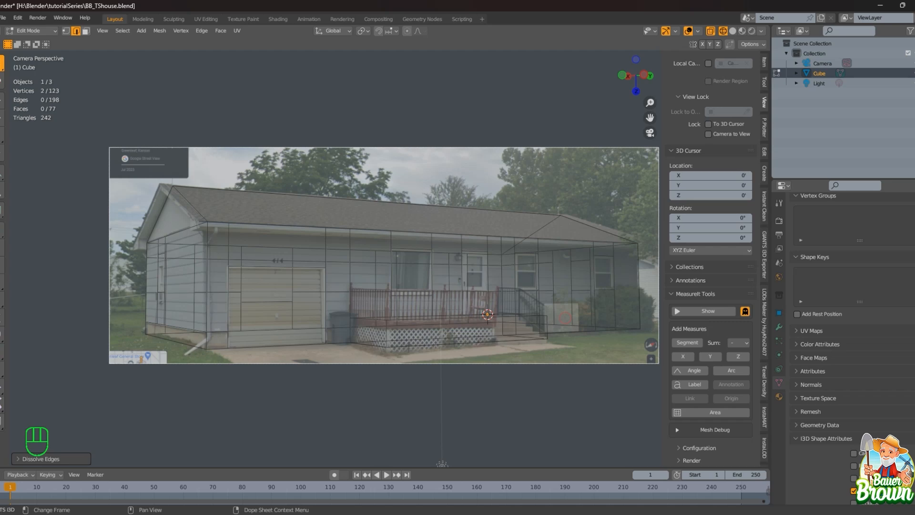
pyautogui.click(438, 514)
pyautogui.click(438, 513)
pyautogui.scroll(-2, 392, 356)
pyautogui.moveTo(371, 325); pyautogui.dragTo(501, 355, button='middle')
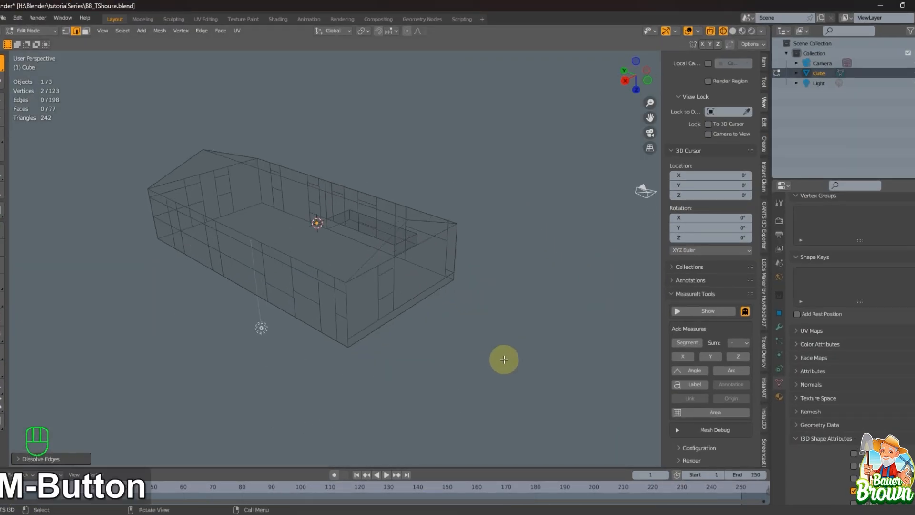
pyautogui.hotkey('shift', 'z')
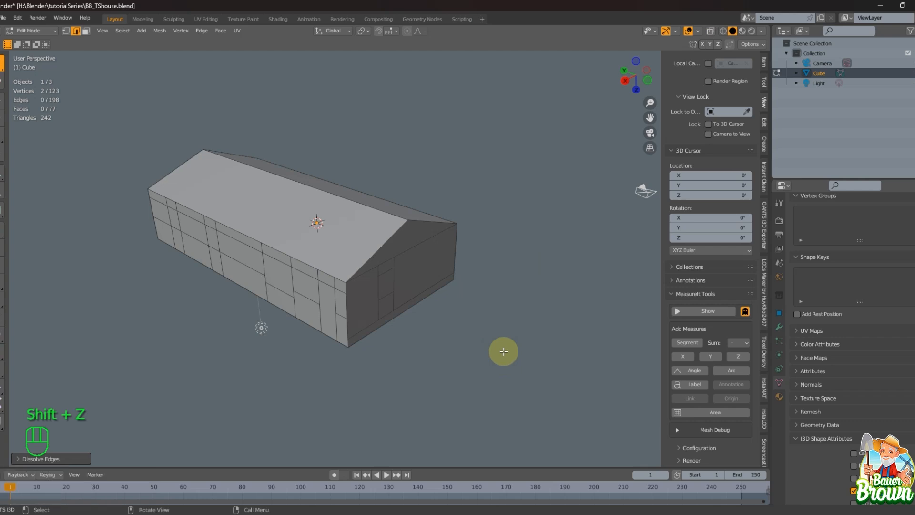
pyautogui.moveTo(444, 306); pyautogui.dragTo(457, 298, button='middle')
pyautogui.moveTo(453, 353); pyautogui.dragTo(446, 350, button='middle')
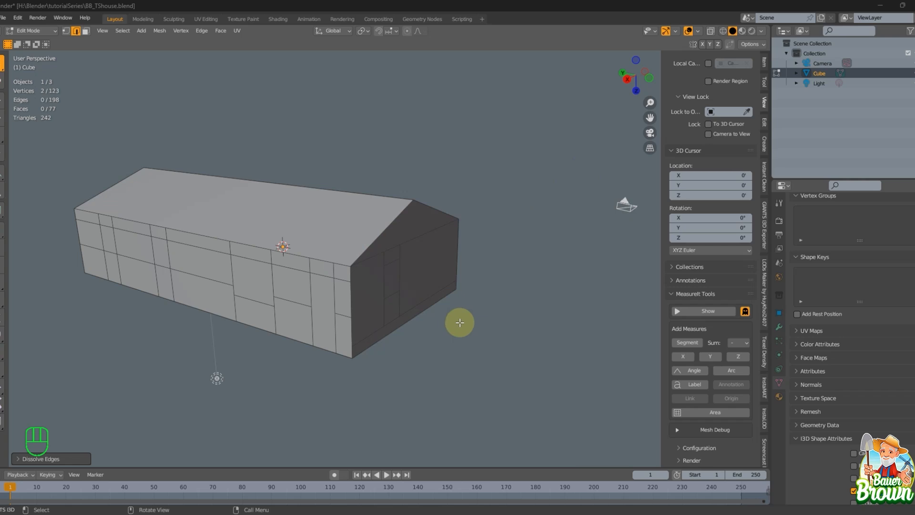
pyautogui.moveTo(299, 345); pyautogui.dragTo(318, 349, button='middle')
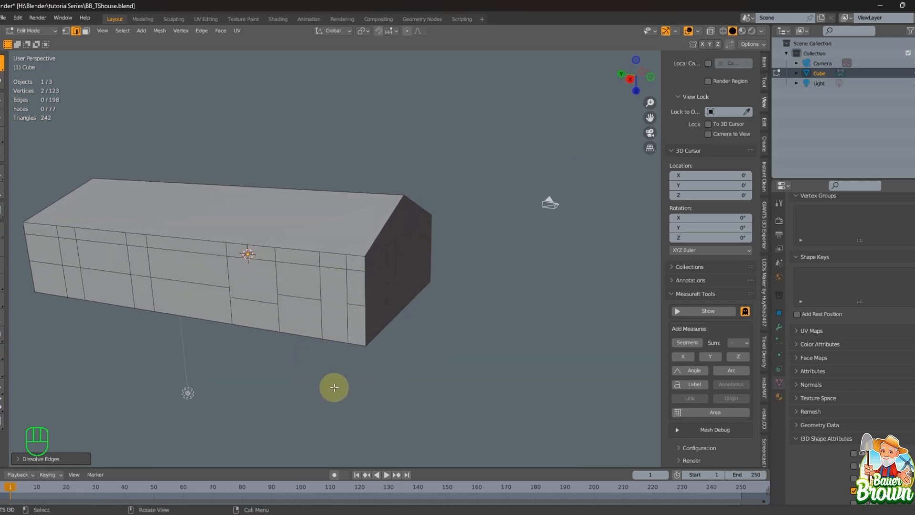
pyautogui.keyDown('shift'); pyautogui.moveTo(233, 310); pyautogui.dragTo(325, 362, button='middle'); pyautogui.keyUp('shift')
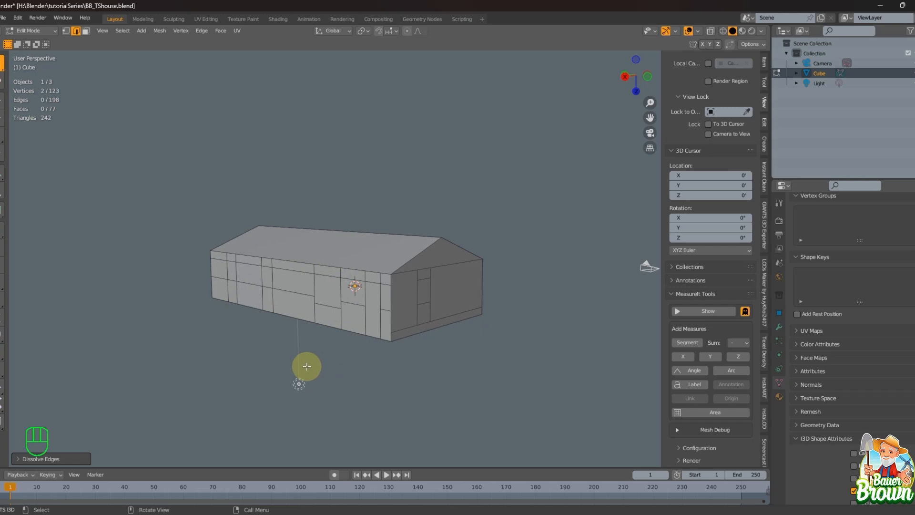
pyautogui.moveTo(333, 402); pyautogui.dragTo(373, 394, button='middle')
pyautogui.moveTo(321, 356); pyautogui.dragTo(387, 336, button='middle')
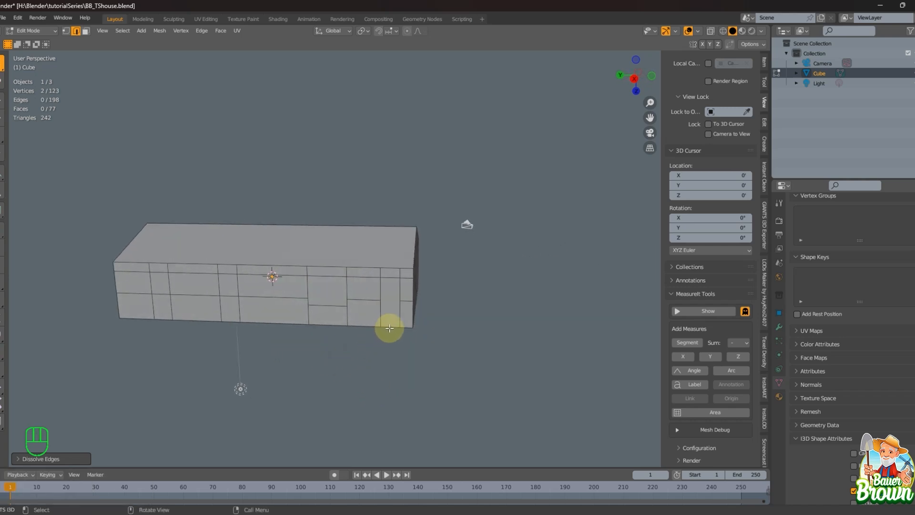
# Subdivide the lower face of the wide fifth section from the long wall's far end to get a midpoint on its bottom edge.
pyautogui.click(327, 322)
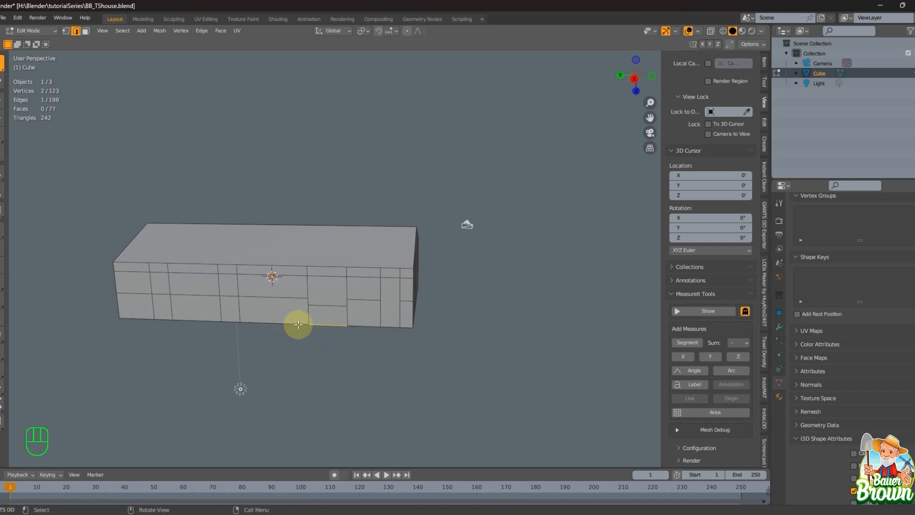
pyautogui.scroll(3, 329, 368)
pyautogui.moveTo(337, 372); pyautogui.dragTo(315, 355, button='middle')
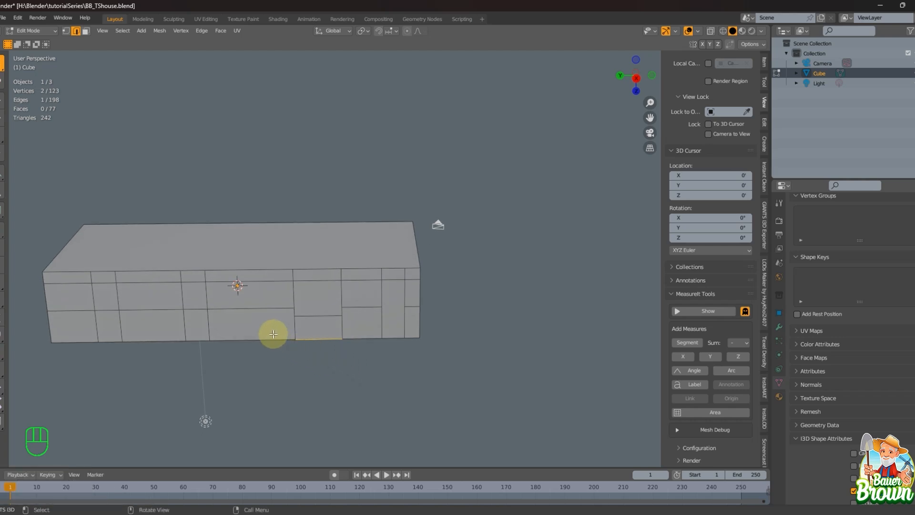
pyautogui.click(269, 339)
pyautogui.scroll(-2, 284, 359)
pyautogui.moveTo(284, 360); pyautogui.dragTo(304, 329, button='middle')
pyautogui.press('3')
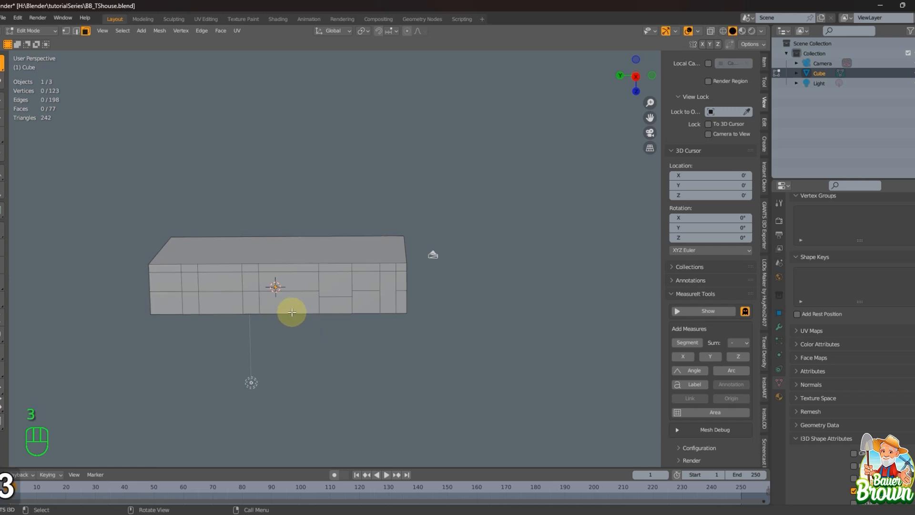
pyautogui.click(291, 311)
pyautogui.rightClick(377, 350)
pyautogui.press('s')
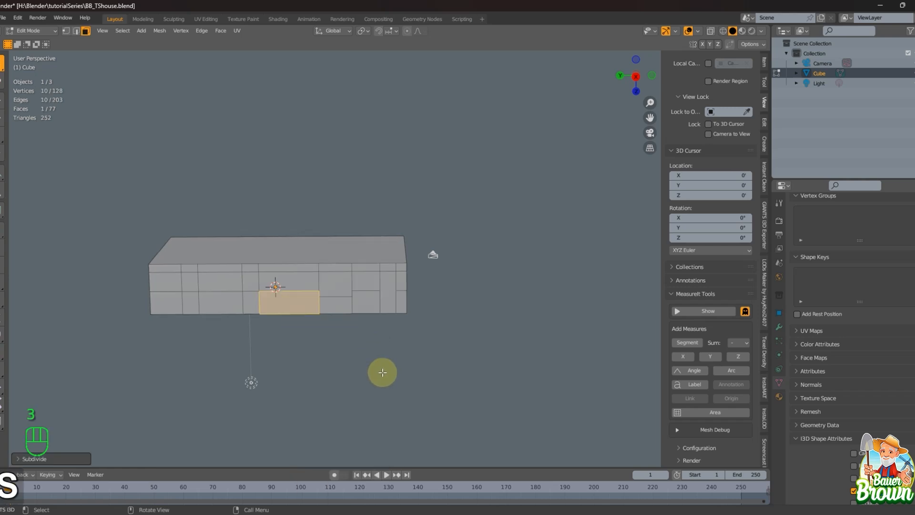
pyautogui.scroll(2, 376, 371)
pyautogui.hotkey('ctrl', 'z')
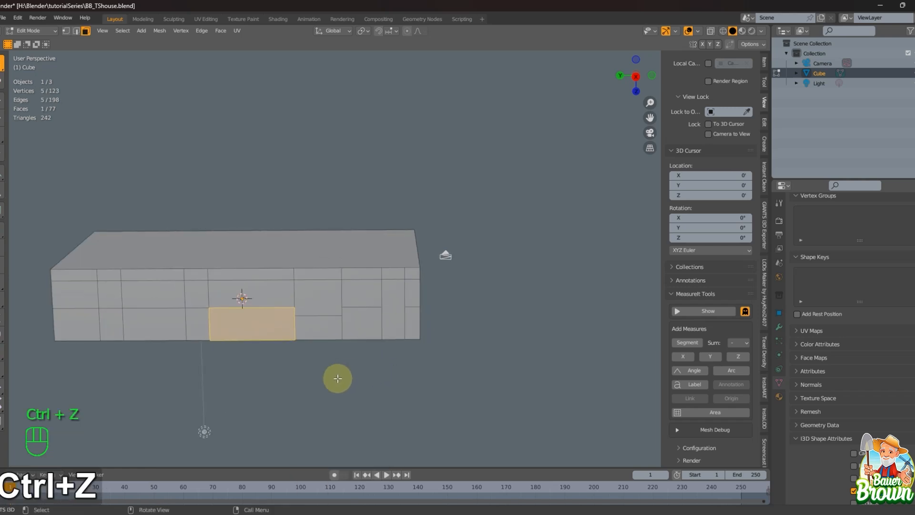
pyautogui.scroll(1, 335, 376)
pyautogui.hotkey('ctrl', 'shift', 'z')
# Extrude the long wall's bottom edges, from the fifth section's midpoint to the far corner, outward along X by about 13 ft.
pyautogui.press('1')
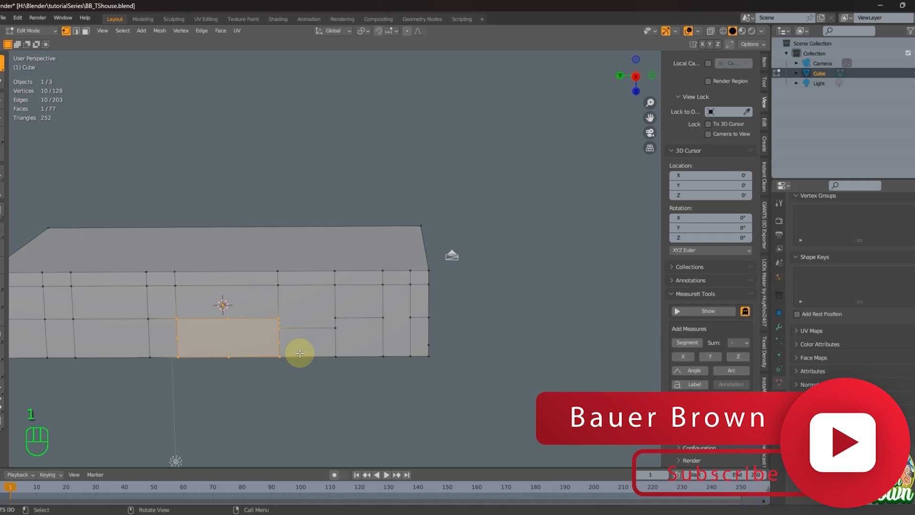
pyautogui.click(228, 357)
pyautogui.scroll(-2, 254, 366)
pyautogui.press('2')
pyautogui.click(301, 332)
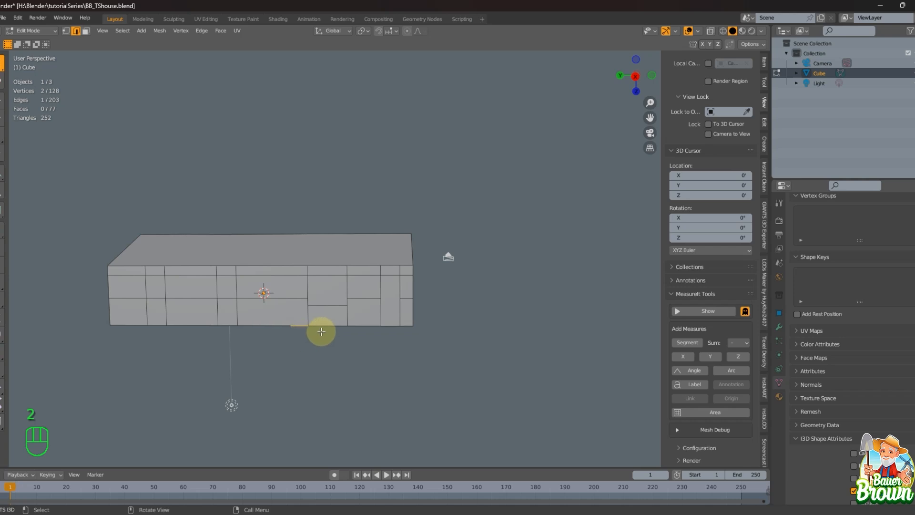
pyautogui.keyDown('shift'); pyautogui.click(322, 327); pyautogui.keyUp('shift')
pyautogui.keyDown('shift'); pyautogui.click(361, 328); pyautogui.keyUp('shift')
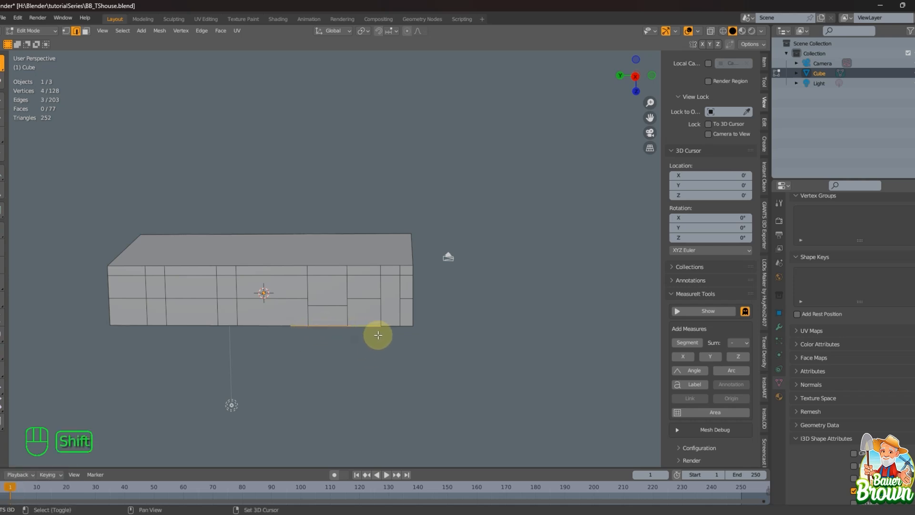
pyautogui.keyDown('shift'); pyautogui.click(393, 330); pyautogui.keyUp('shift')
pyautogui.keyDown('shift'); pyautogui.click(399, 328); pyautogui.keyUp('shift')
pyautogui.moveTo(402, 327); pyautogui.dragTo(349, 366, button='middle')
pyautogui.press('e')
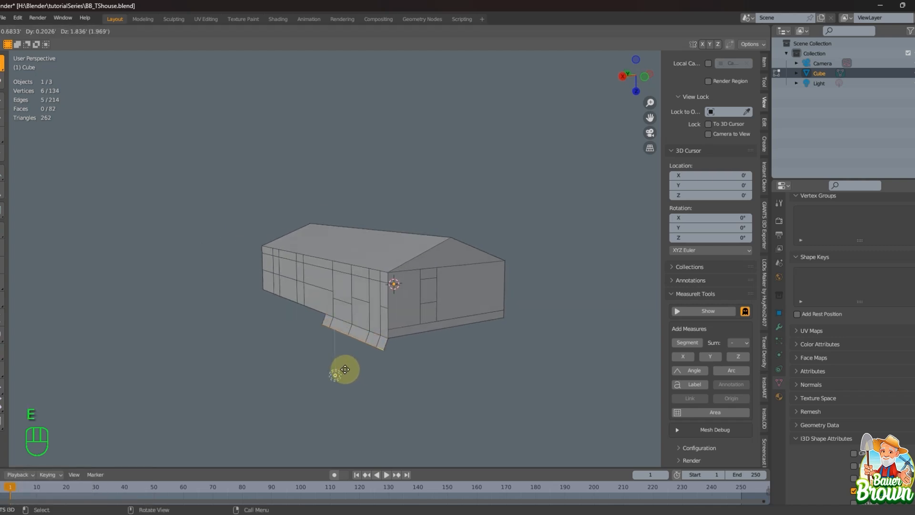
pyautogui.press('x')
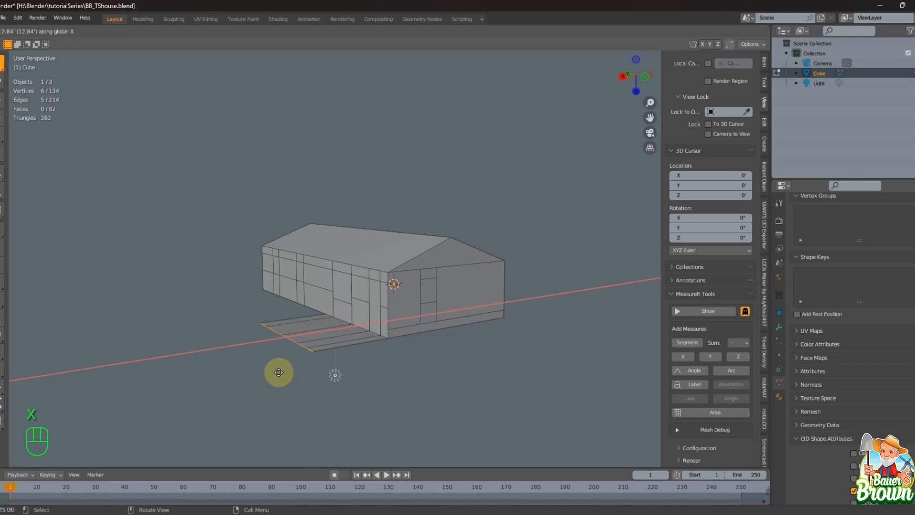
pyautogui.click(274, 373)
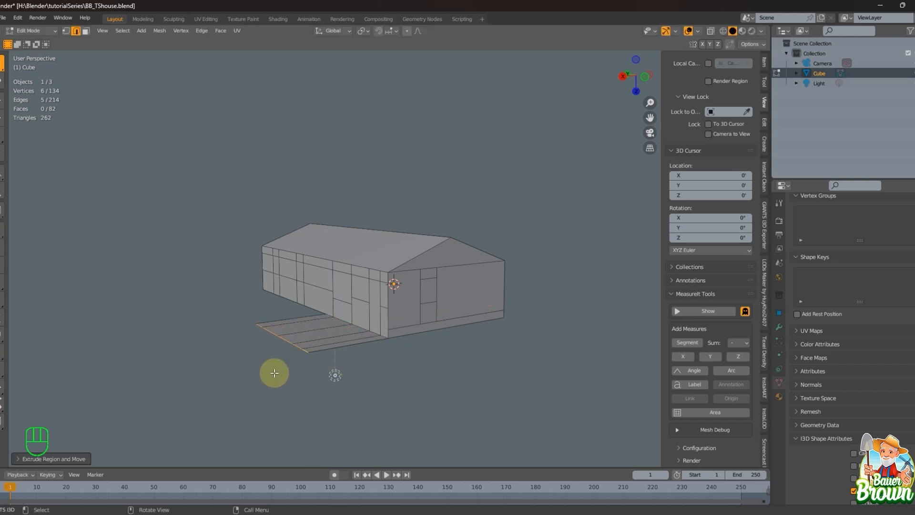
# Dissolve the four inner edges across the extruded ground strip so it forms a single face.
pyautogui.moveTo(272, 374)
pyautogui.mouseDown(button='middle')
pyautogui.moveTo(321, 387)
pyautogui.moveTo(293, 396)
pyautogui.moveTo(267, 381)
pyautogui.mouseUp(button='middle')
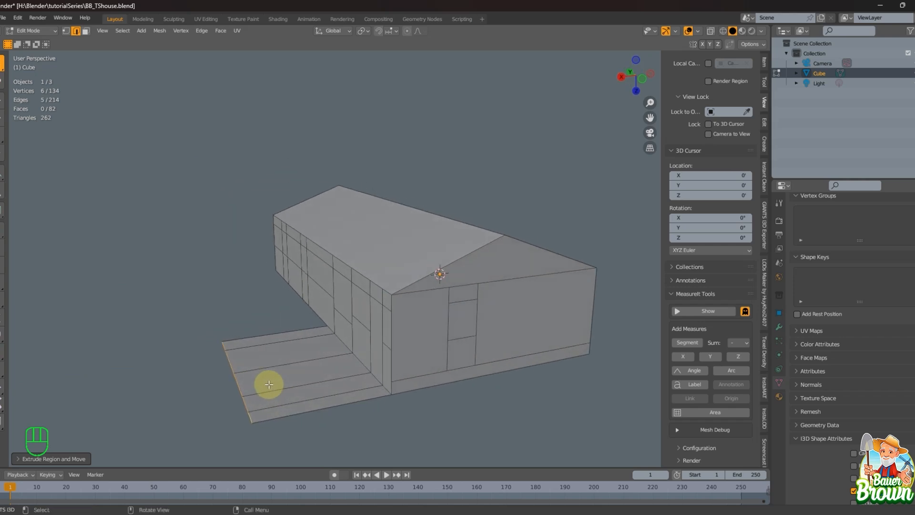
pyautogui.moveTo(280, 340); pyautogui.dragTo(305, 401)
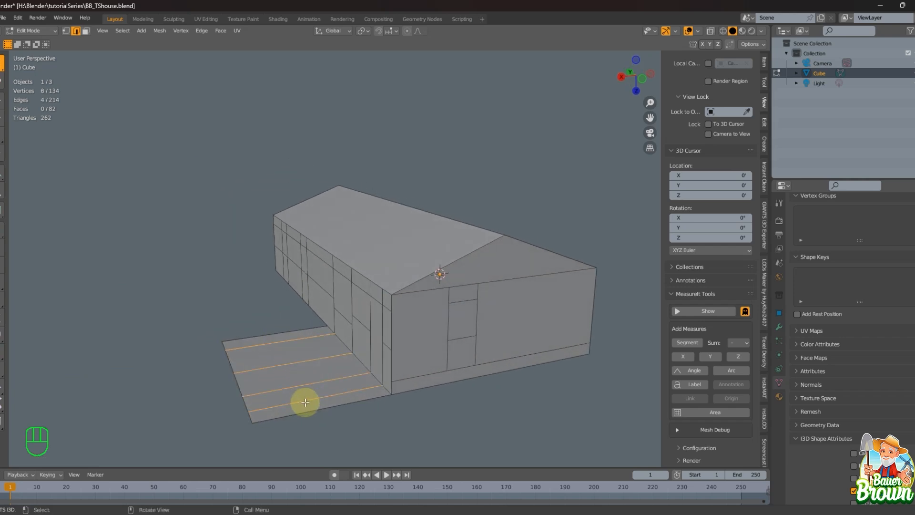
pyautogui.rightClick(305, 402)
pyautogui.click(303, 402)
# Duplicate the ground face beside the long wall and raise the copy along Z by about 10 ft to the eaves.
pyautogui.moveTo(302, 402); pyautogui.dragTo(383, 394, button='middle')
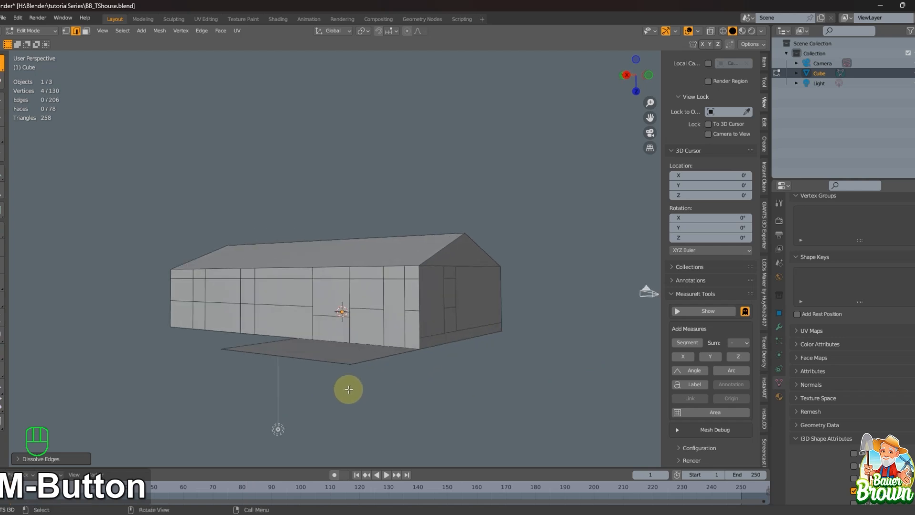
pyautogui.scroll(2, 403, 399)
pyautogui.scroll(2, 415, 380)
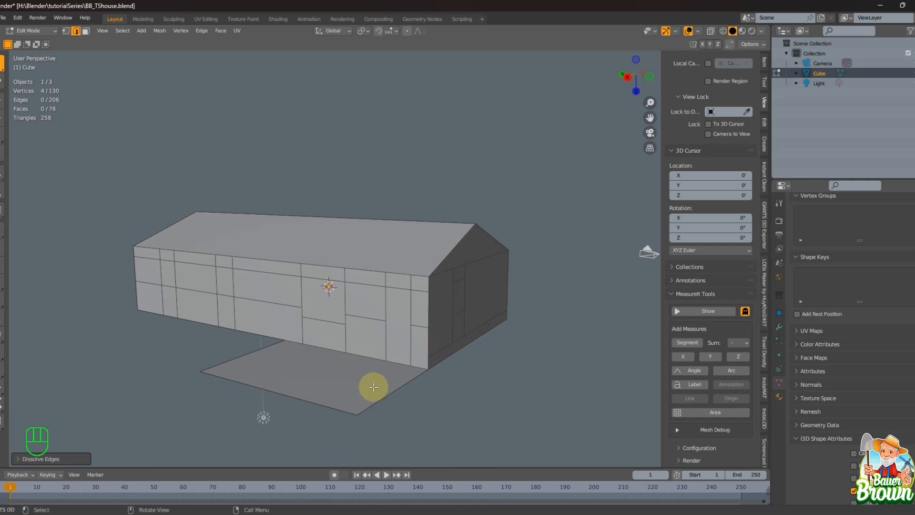
pyautogui.moveTo(377, 388); pyautogui.dragTo(331, 378, button='middle')
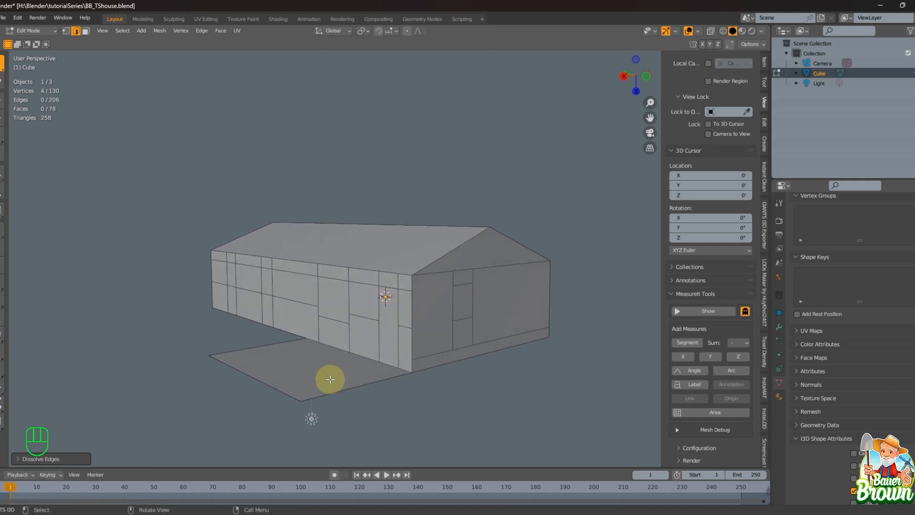
pyautogui.press('3')
pyautogui.click(332, 382)
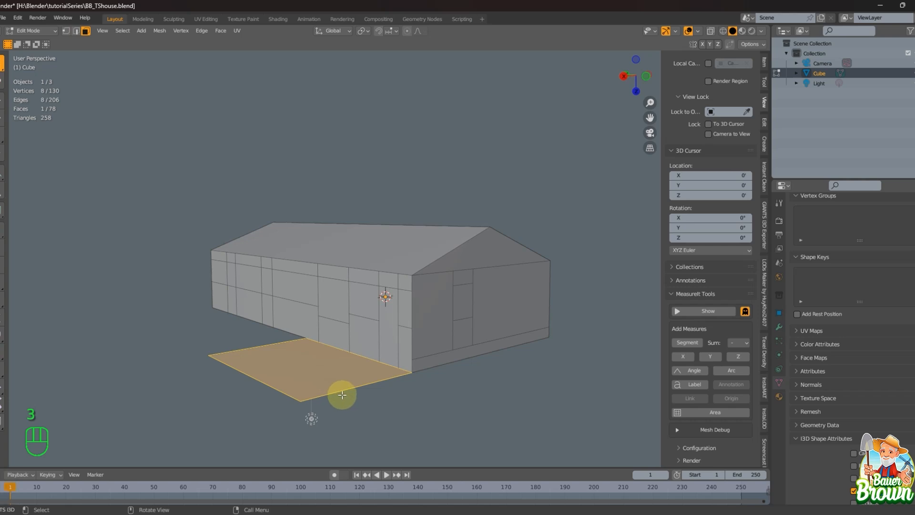
pyautogui.hotkey('shift', 'd')
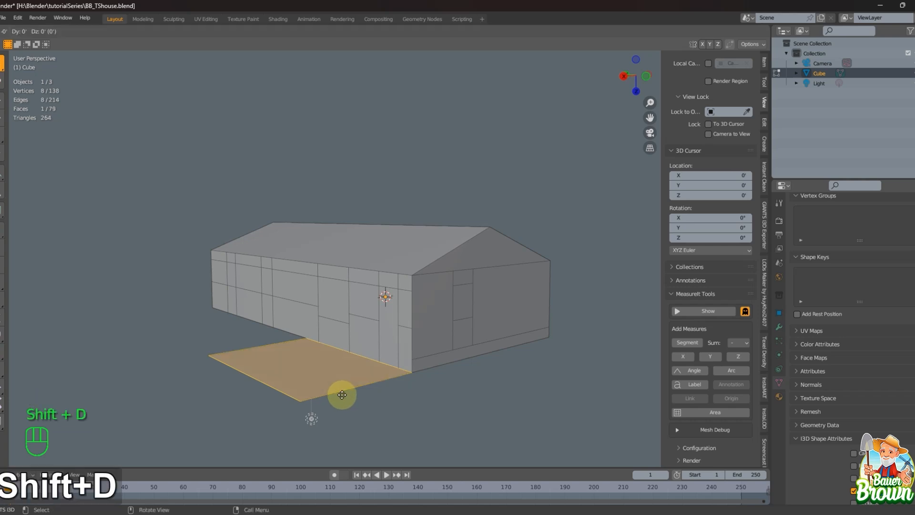
pyautogui.press('z')
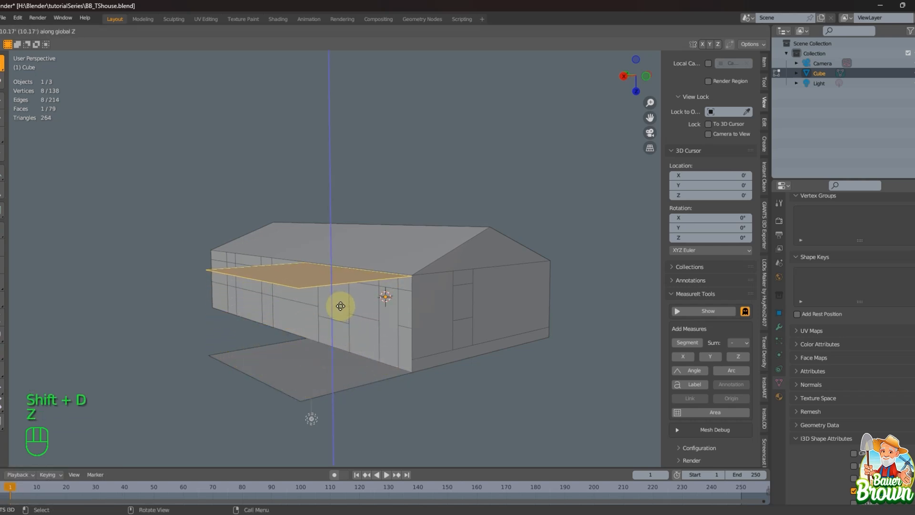
pyautogui.click(340, 308)
pyautogui.moveTo(405, 405); pyautogui.dragTo(457, 414, button='middle')
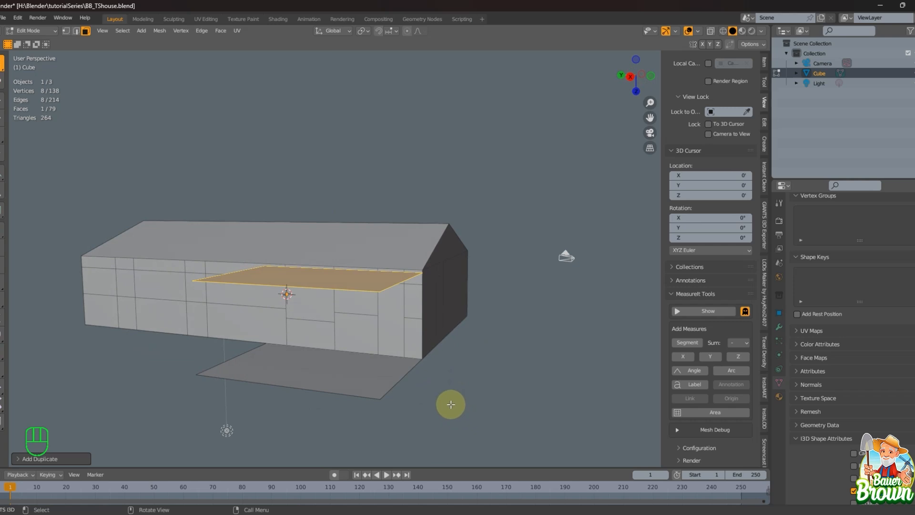
# Separate the raised patio face into its own object named "back roof" and hide it.
pyautogui.press('p')
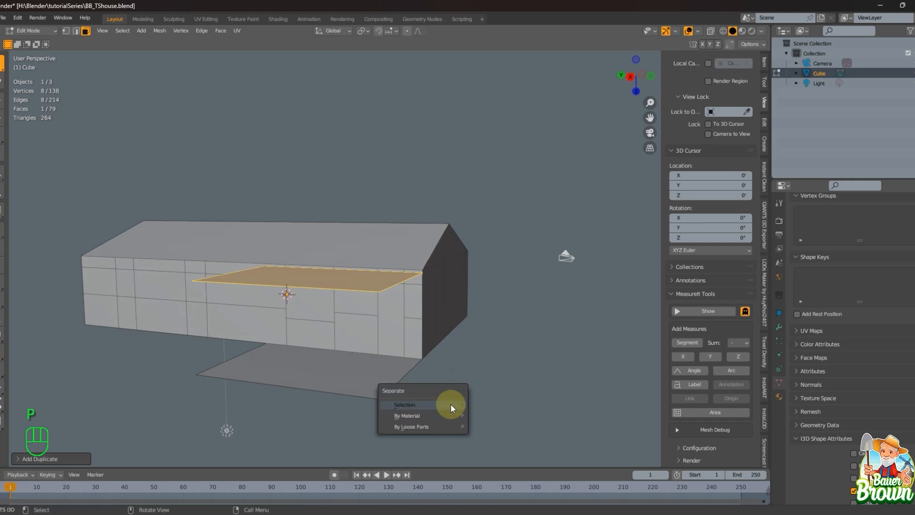
pyautogui.press('s')
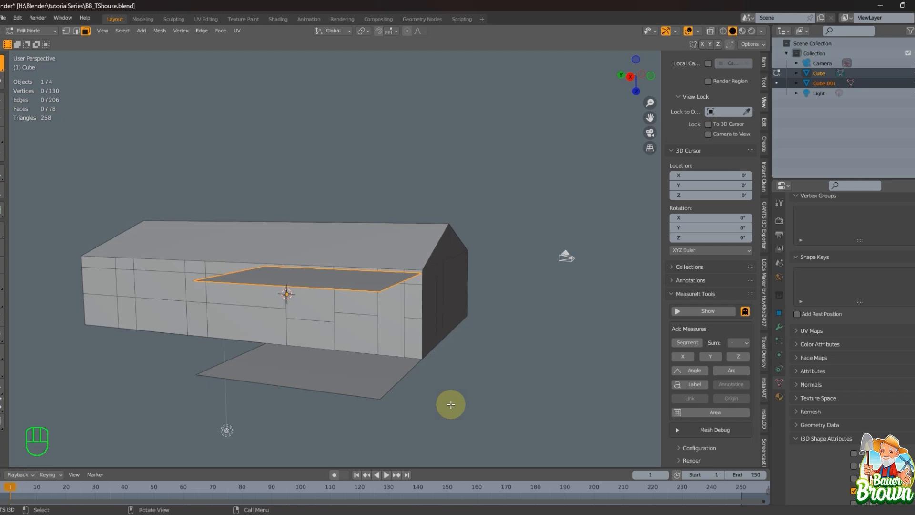
pyautogui.doubleClick(821, 87)
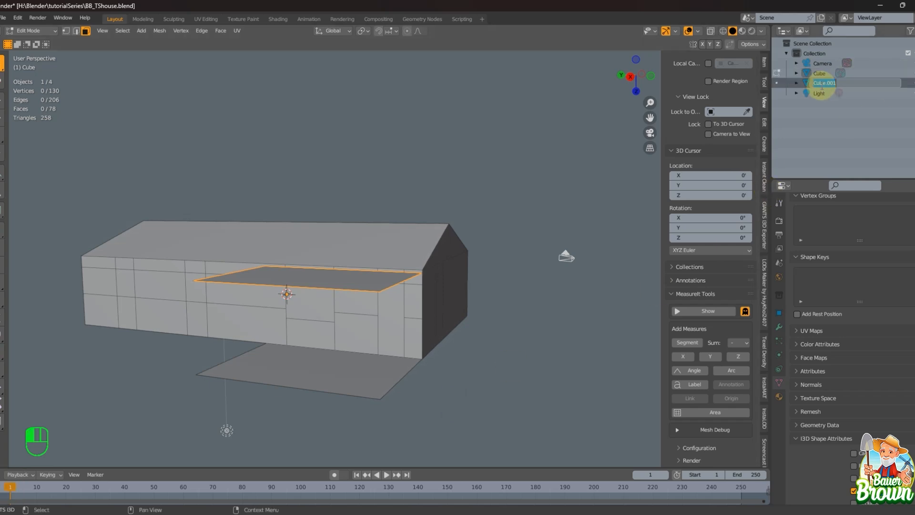
pyautogui.write('ba')
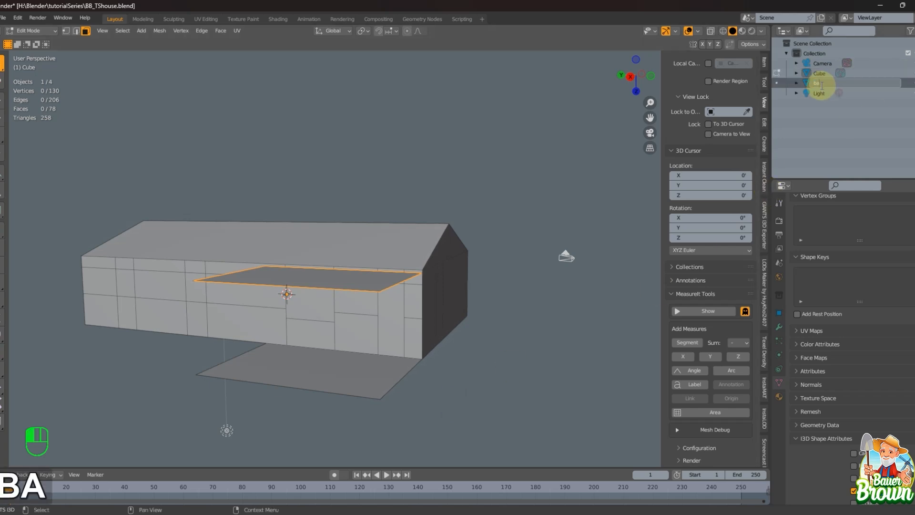
pyautogui.write('kc')
pyautogui.press('BackSpace')
pyautogui.press('BackSpace')
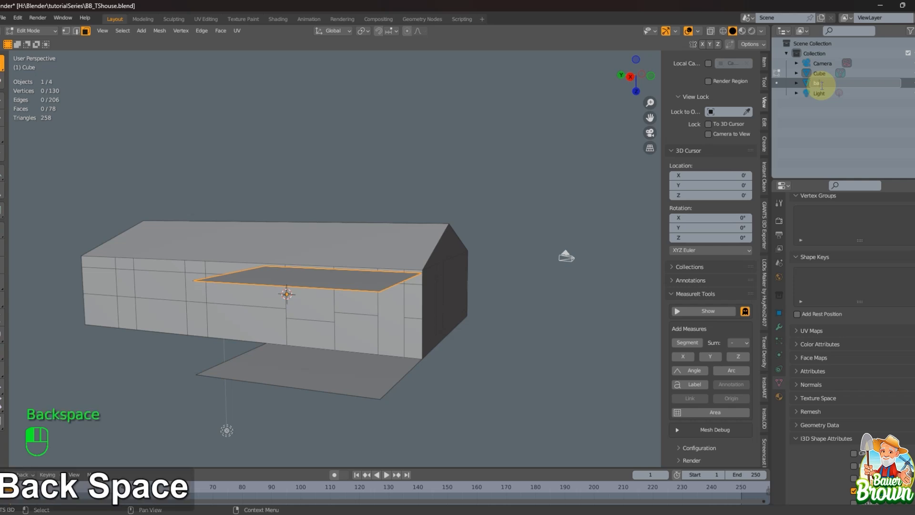
pyautogui.write('ckj')
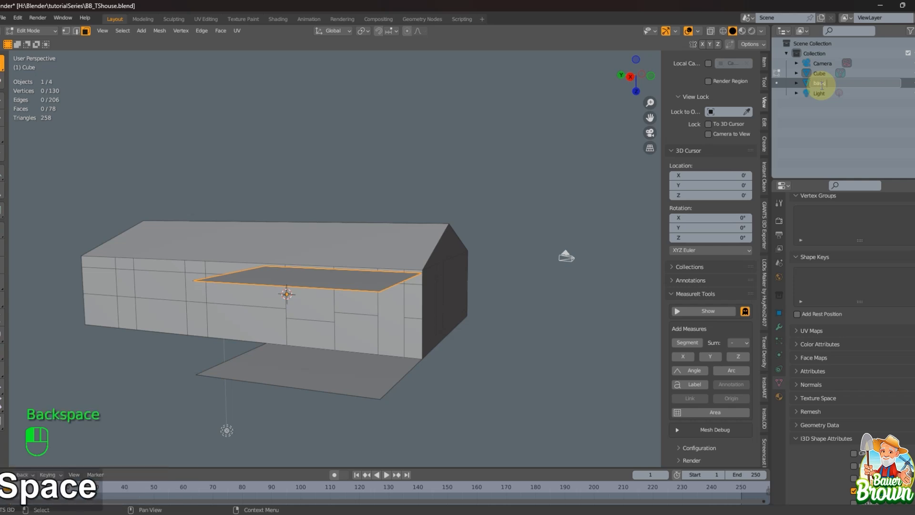
pyautogui.press('BackSpace')
pyautogui.press('BackSpace')
pyautogui.write('roof')
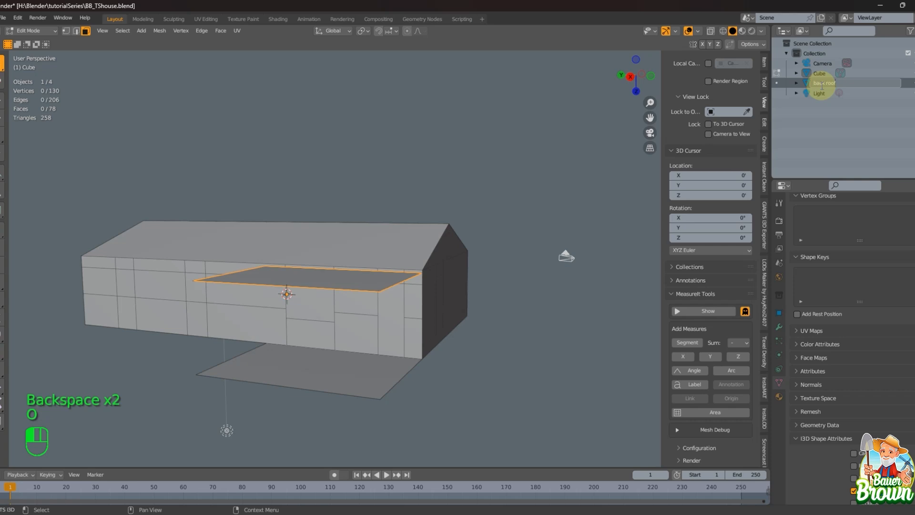
pyautogui.press('Return')
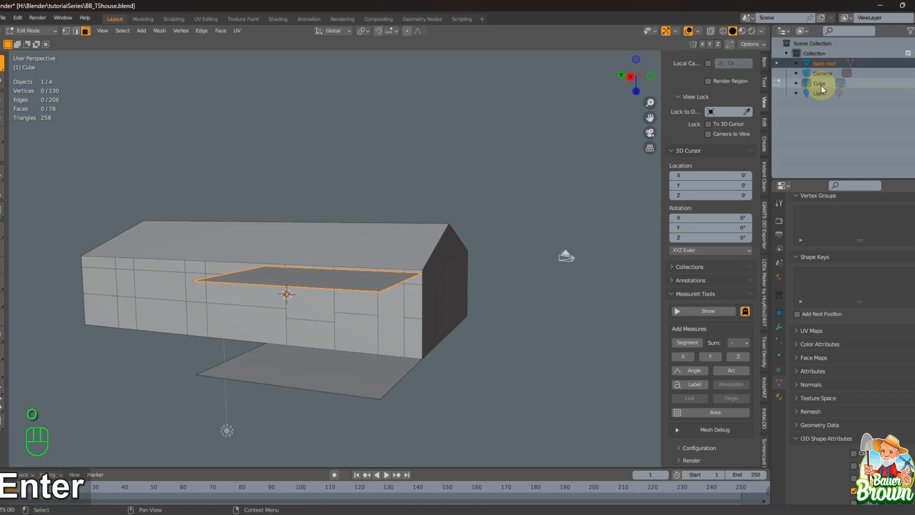
pyautogui.click(908, 63)
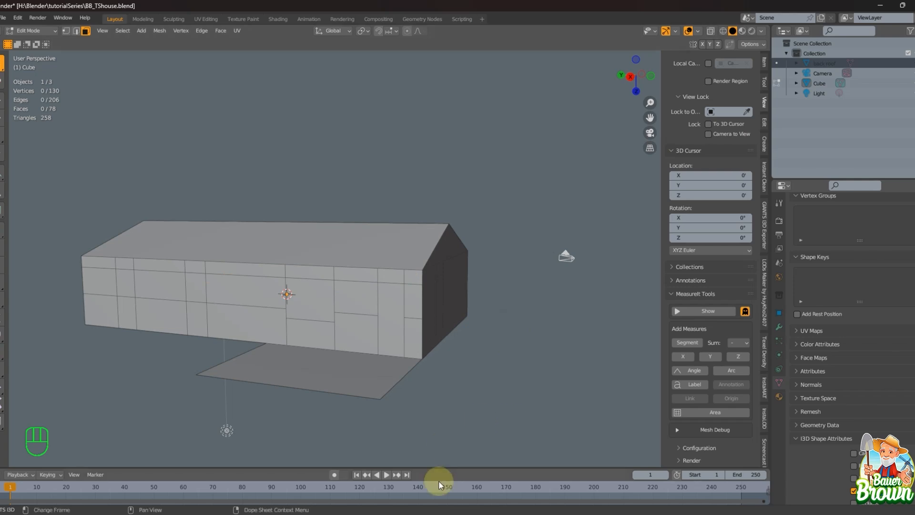
# Knife-cut the front porch from the door section's near vertical edge across its top along X and down its front face along Z.
pyautogui.moveTo(446, 332); pyautogui.dragTo(409, 382, button='middle')
pyautogui.scroll(4, 419, 351)
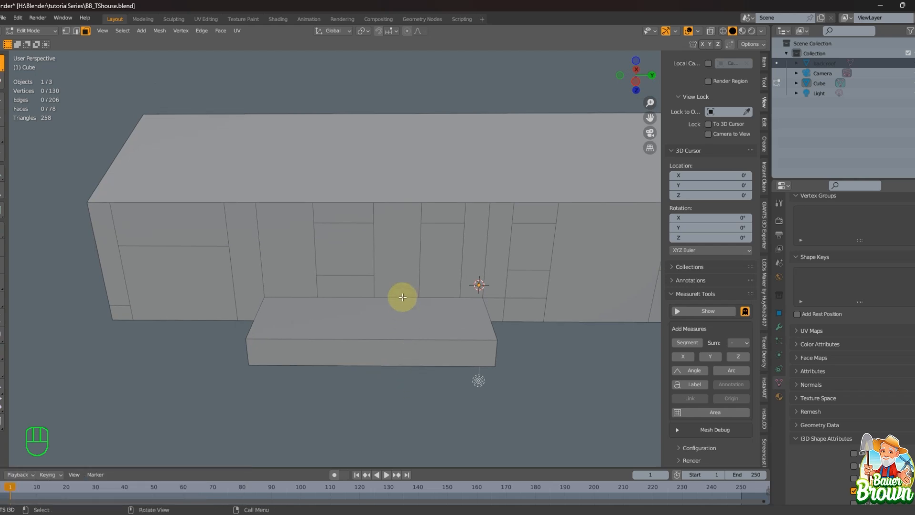
pyautogui.press('k')
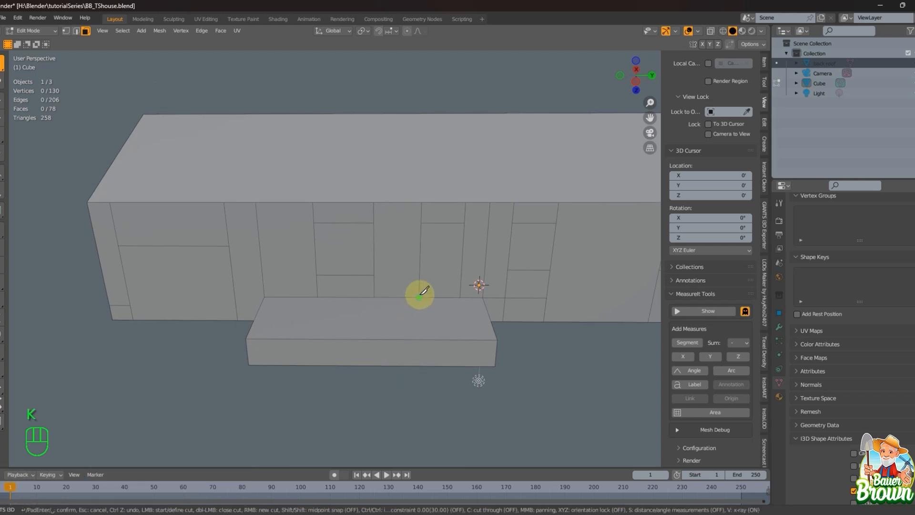
pyautogui.click(419, 298)
pyautogui.press('x')
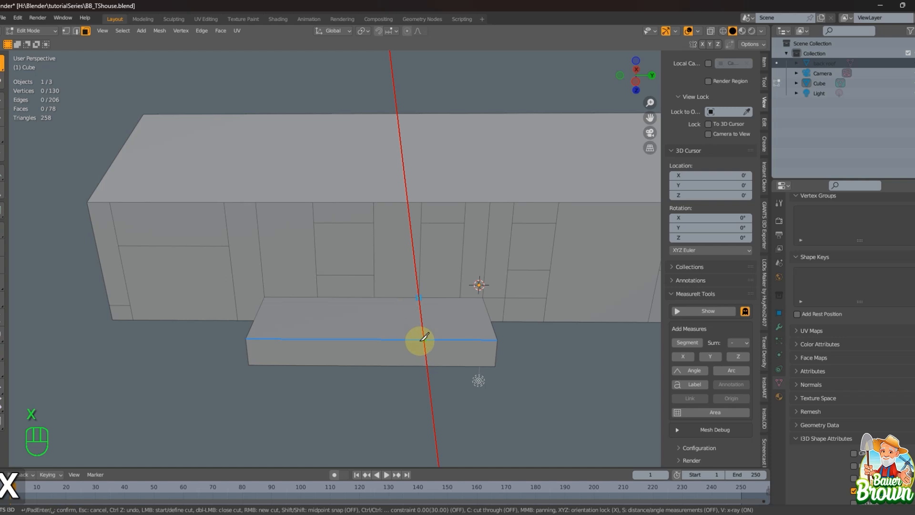
pyautogui.press('x')
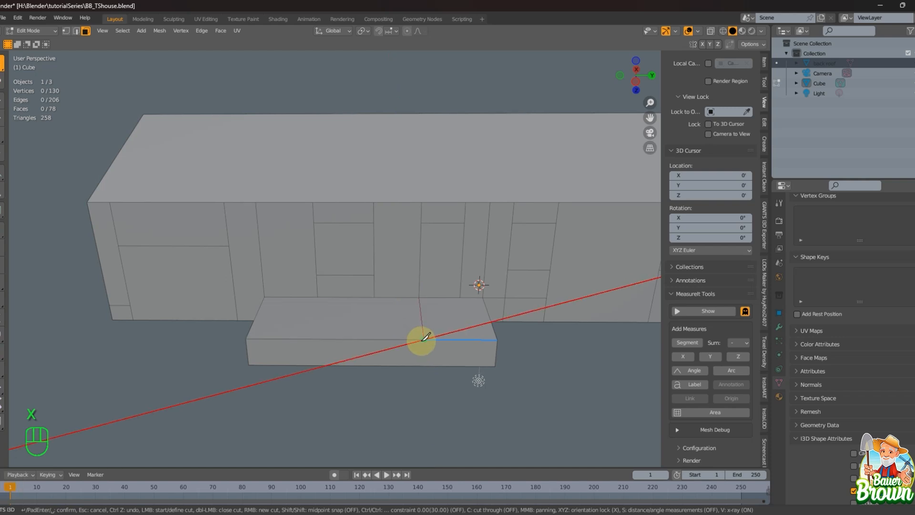
pyautogui.press('z')
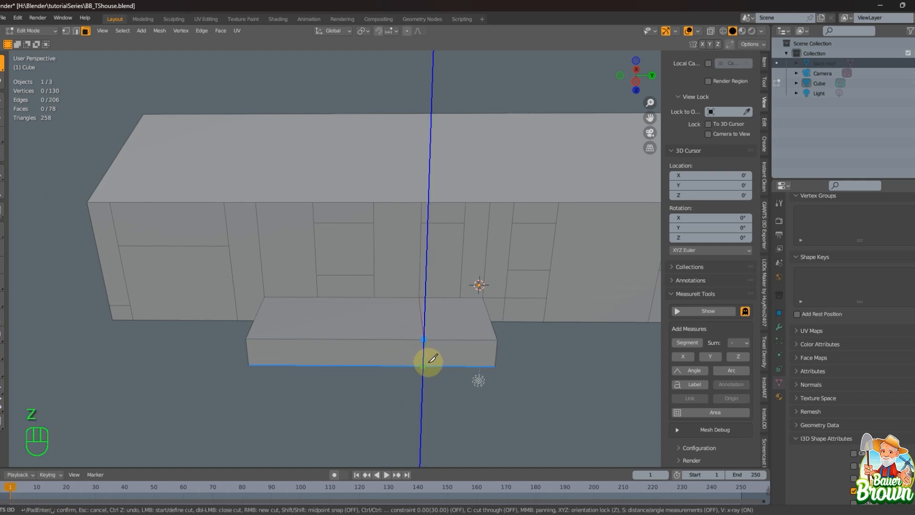
pyautogui.press('Return')
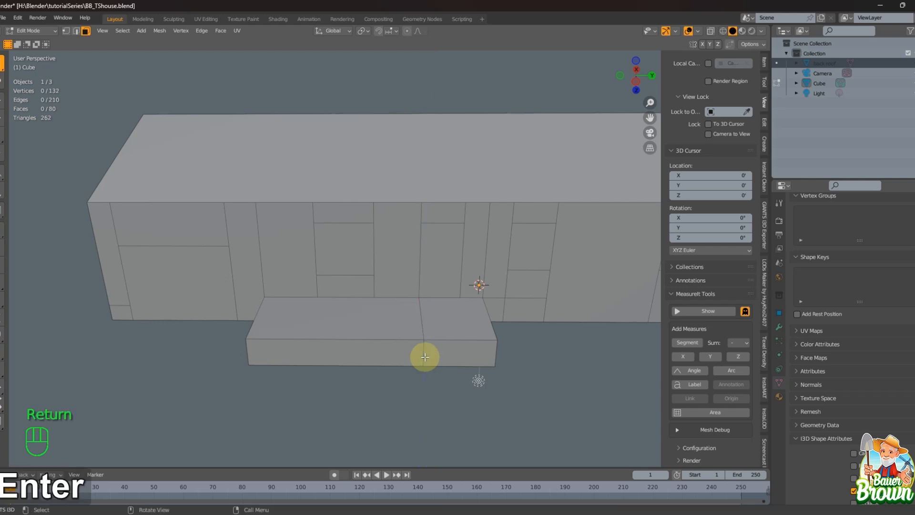
# Compare the porch and its new dividing cut with the deck and stairs in the matched camera photo, using wireframe display.
pyautogui.moveTo(433, 387); pyautogui.dragTo(415, 386, button='middle')
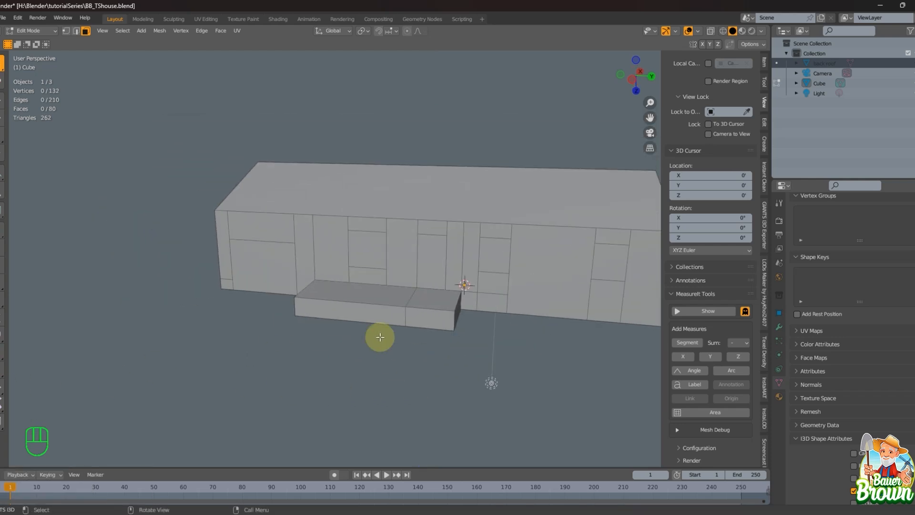
pyautogui.press('KP_0')
pyautogui.hotkey('shift', 'z')
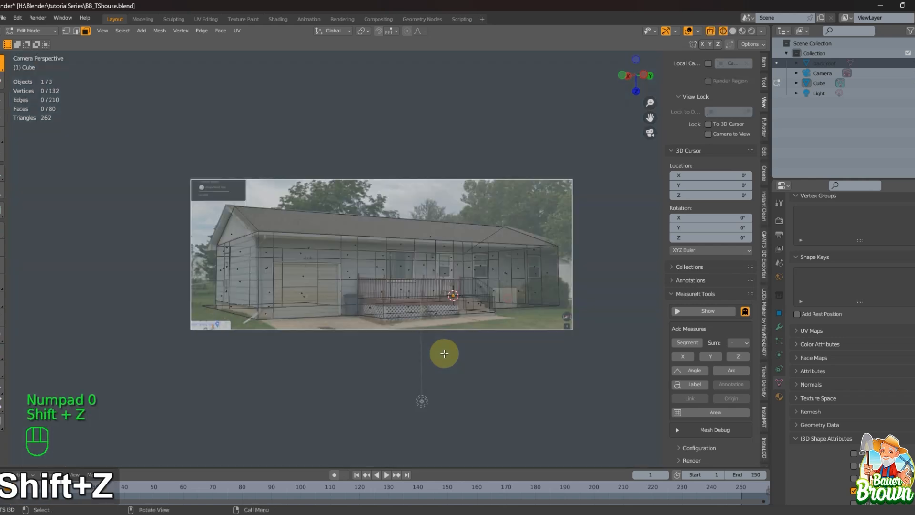
pyautogui.scroll(5, 492, 276)
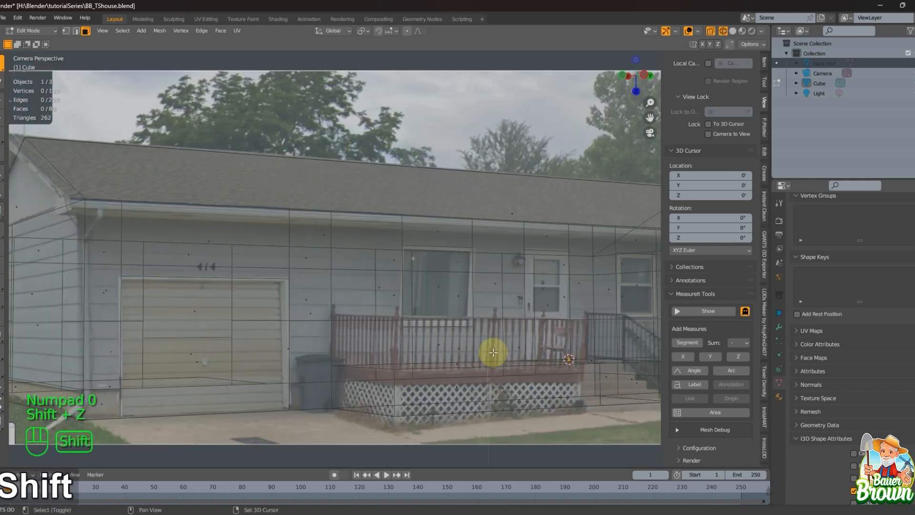
pyautogui.keyDown('shift'); pyautogui.moveTo(490, 351); pyautogui.dragTo(364, 304, button='middle'); pyautogui.keyUp('shift')
pyautogui.press('2')
pyautogui.scroll(2, 409, 384)
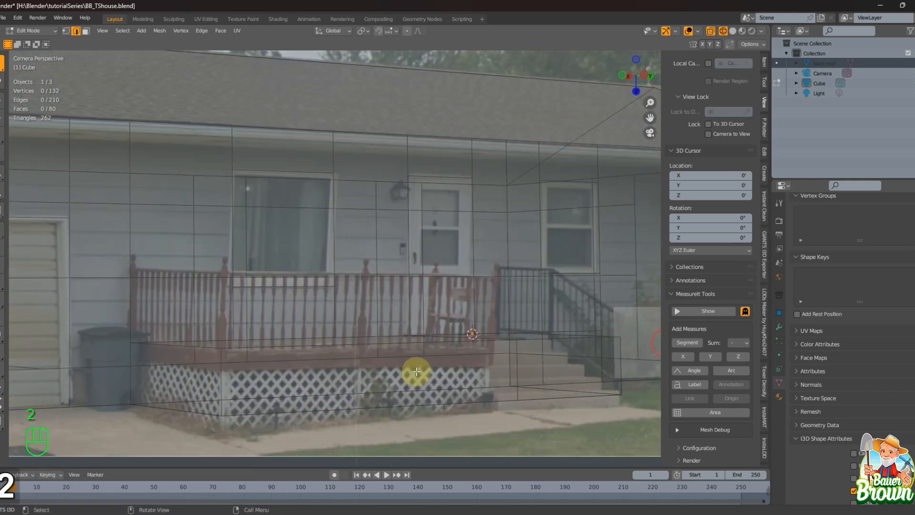
pyautogui.scroll(-2, 420, 372)
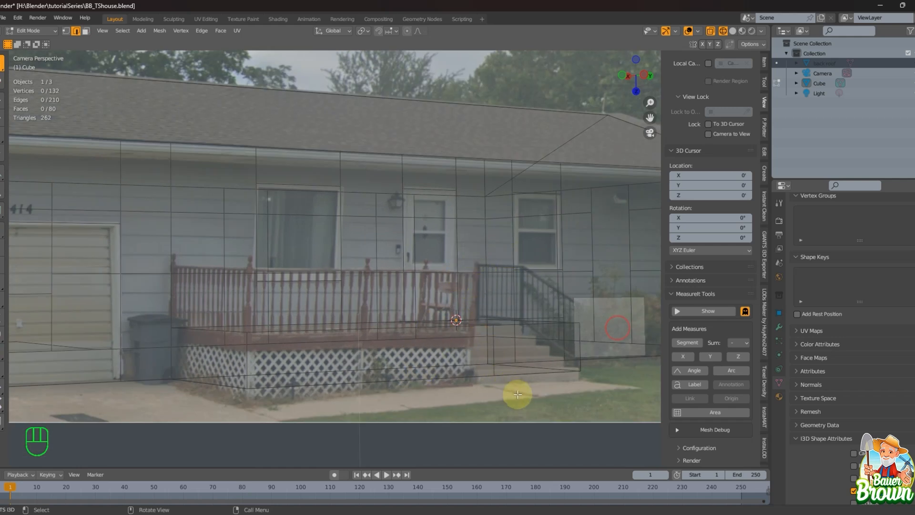
pyautogui.moveTo(516, 393)
pyautogui.mouseDown(button='middle')
pyautogui.moveTo(511, 382)
pyautogui.moveTo(327, 343)
pyautogui.moveTo(523, 359)
pyautogui.moveTo(491, 323)
pyautogui.moveTo(414, 313)
pyautogui.mouseUp(button='middle')
pyautogui.hotkey('shift', 'z')
# Bevel the top front edge of the porch's shorter stair section by about 0.815 ft.
pyautogui.scroll(5, 495, 374)
pyautogui.scroll(-2, 424, 319)
pyautogui.scroll(4, 423, 346)
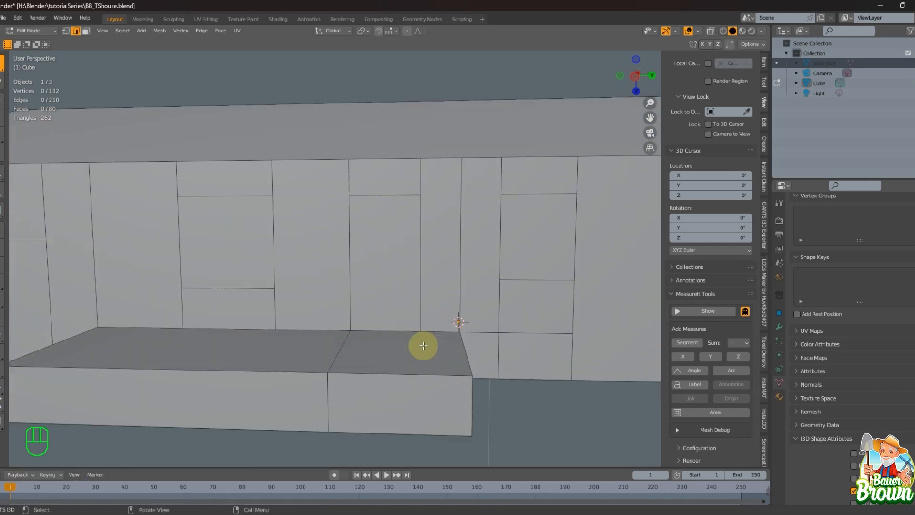
pyautogui.moveTo(423, 346); pyautogui.dragTo(426, 357, button='middle')
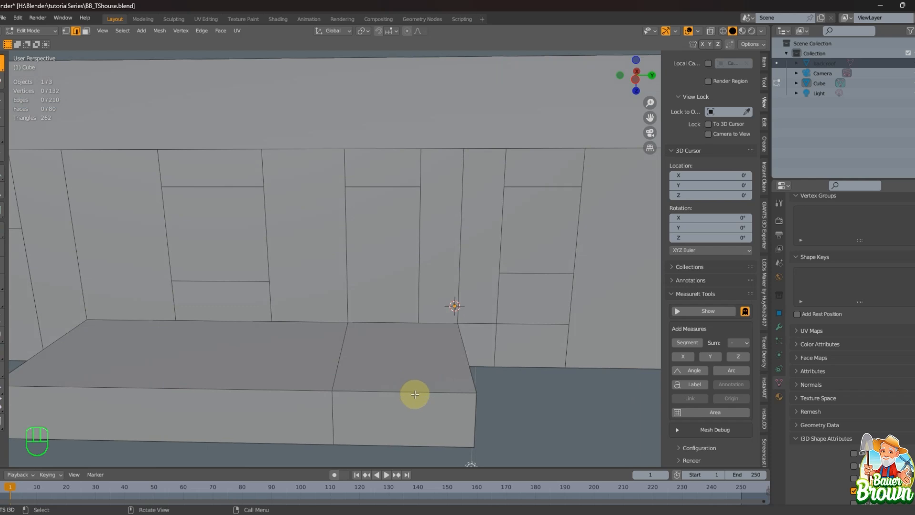
pyautogui.scroll(-3, 415, 390)
pyautogui.moveTo(467, 392); pyautogui.dragTo(433, 395, button='middle')
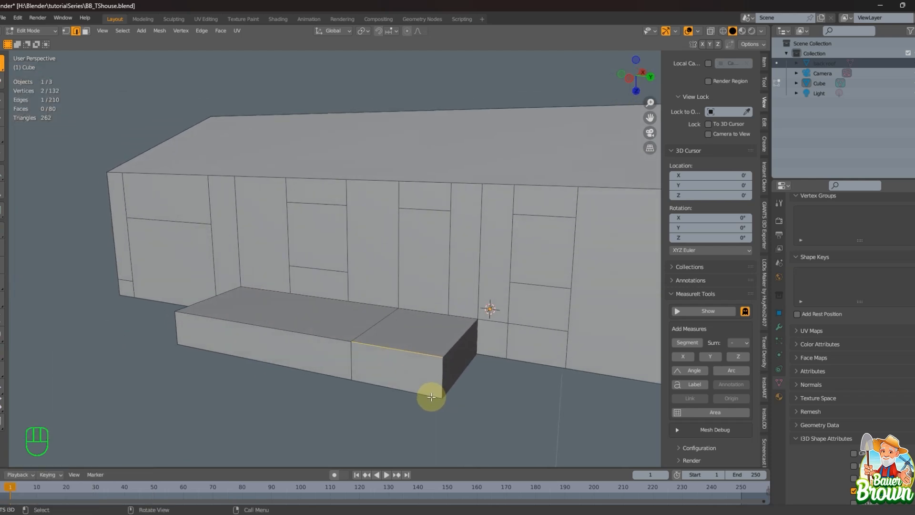
pyautogui.hotkey('ctrl', 'b')
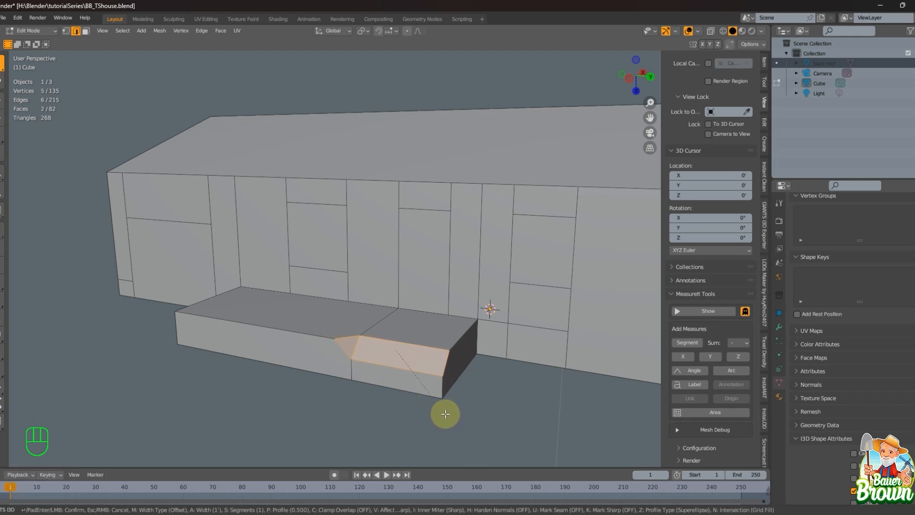
pyautogui.click(441, 412)
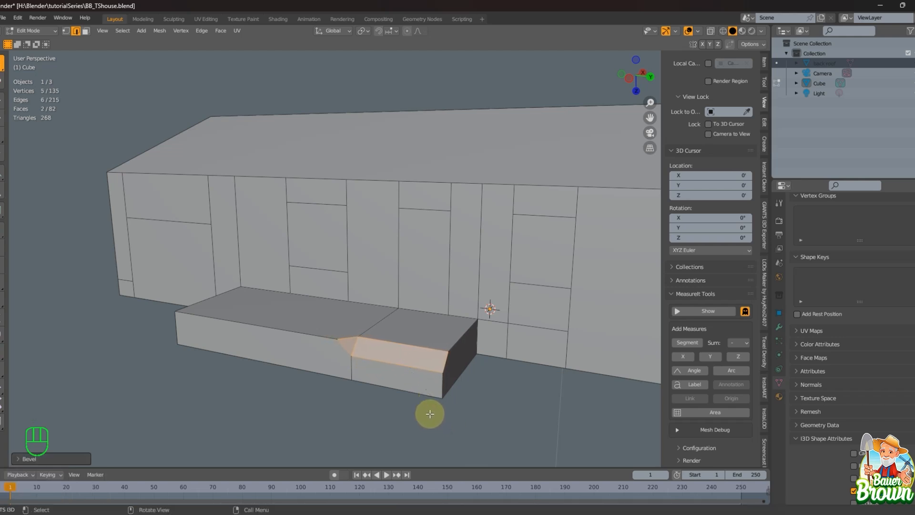
# Give the bevel a custom profile from the stair-step preset, with 6 segments.
pyautogui.click(23, 459)
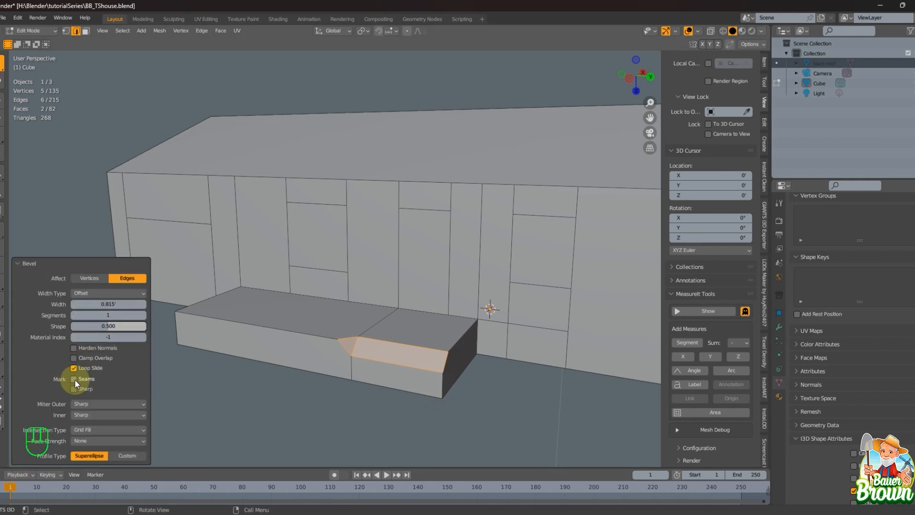
pyautogui.click(74, 263)
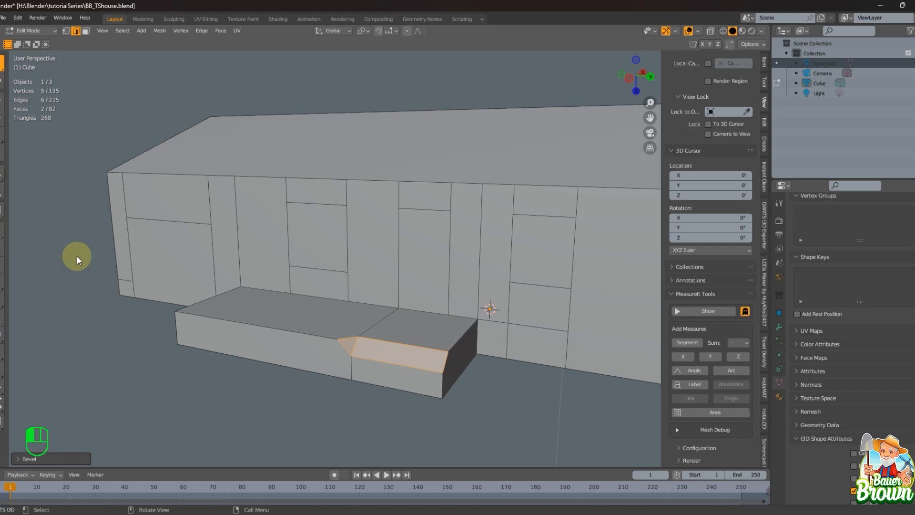
pyautogui.click(18, 458)
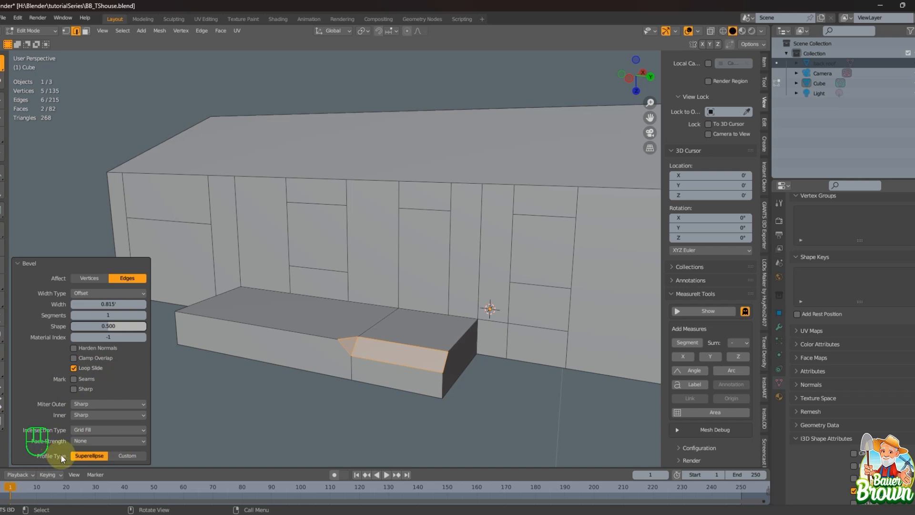
pyautogui.click(130, 454)
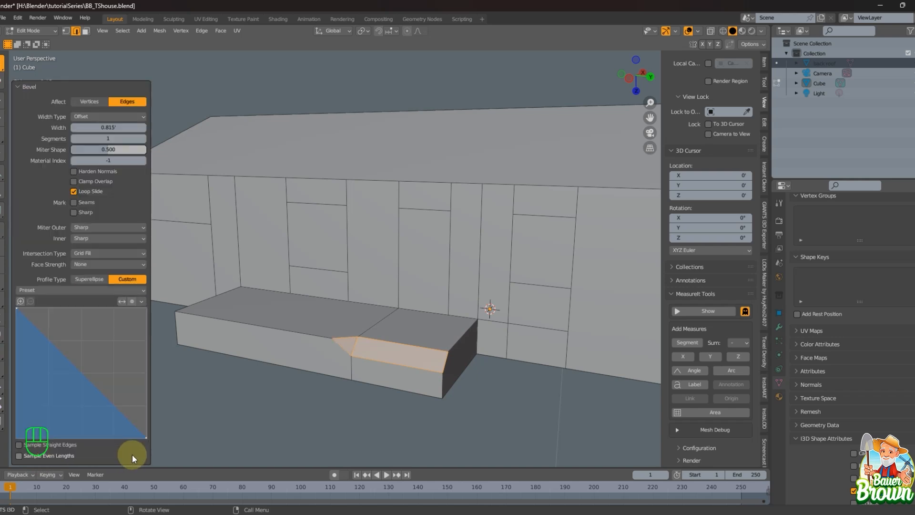
pyautogui.click(142, 291)
pyautogui.click(52, 340)
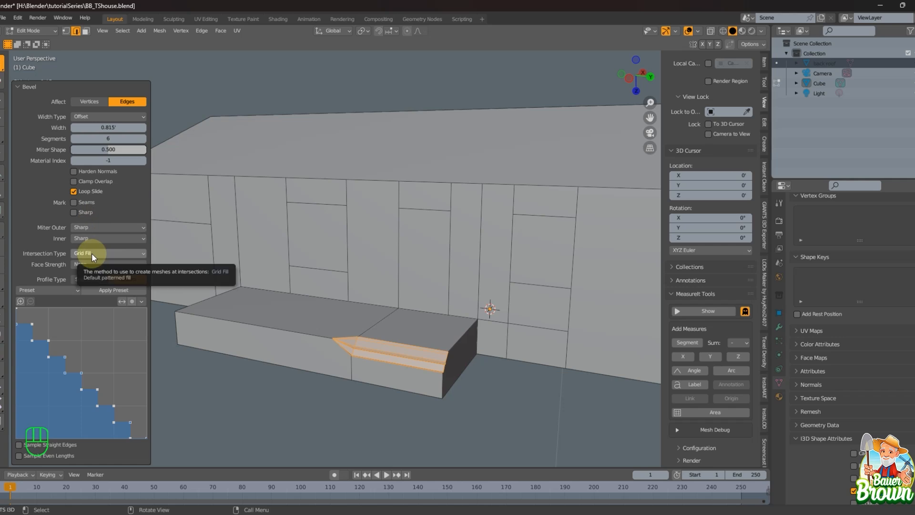
pyautogui.click(112, 291)
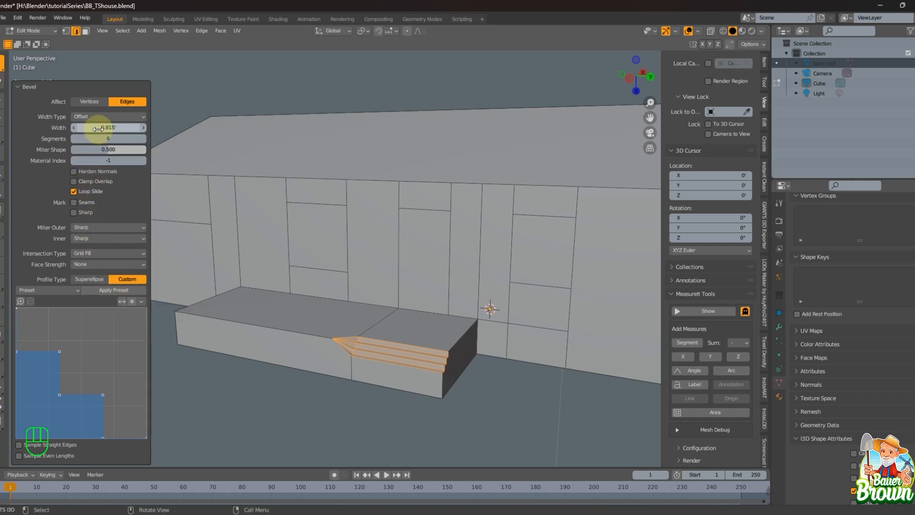
# Widen the stepped bevel to about 3.23 ft so the steps run down the porch's front face.
pyautogui.moveTo(98, 129); pyautogui.dragTo(142, 129)
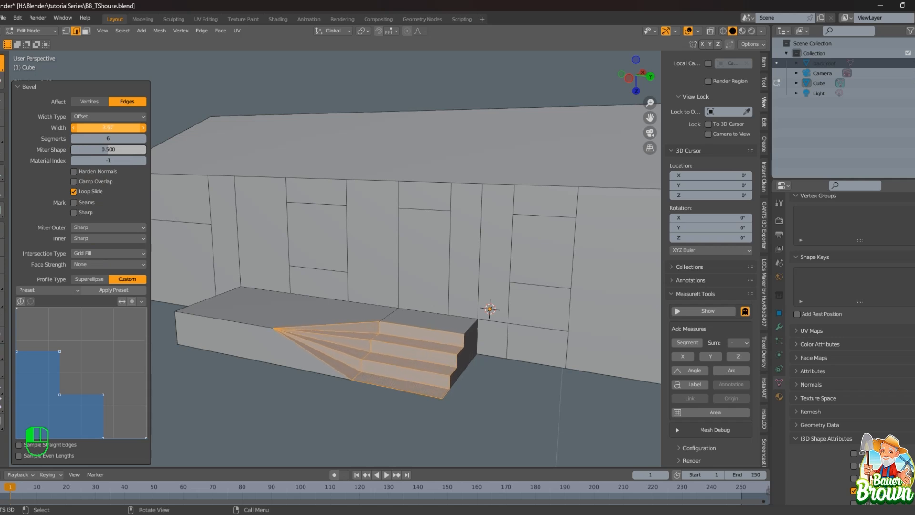
pyautogui.moveTo(142, 129); pyautogui.dragTo(142, 129)
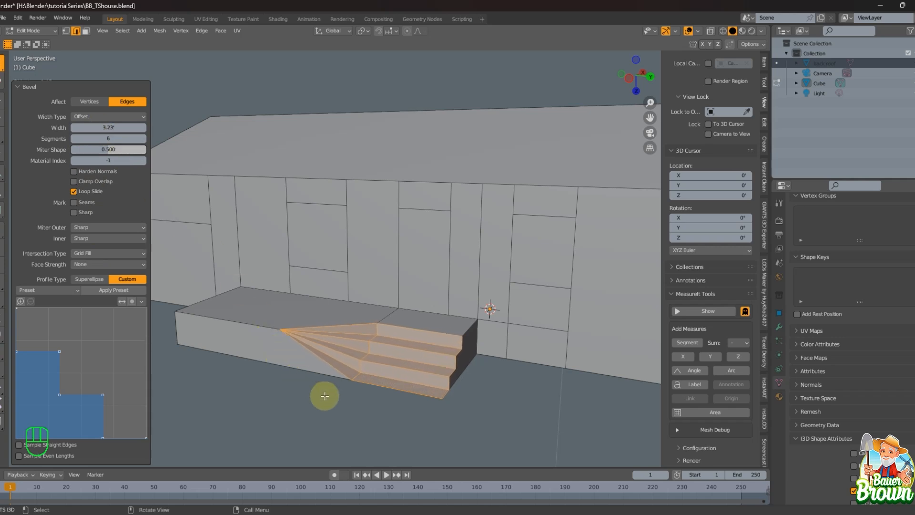
pyautogui.scroll(3, 326, 396)
pyautogui.moveTo(366, 401); pyautogui.dragTo(419, 370, button='middle')
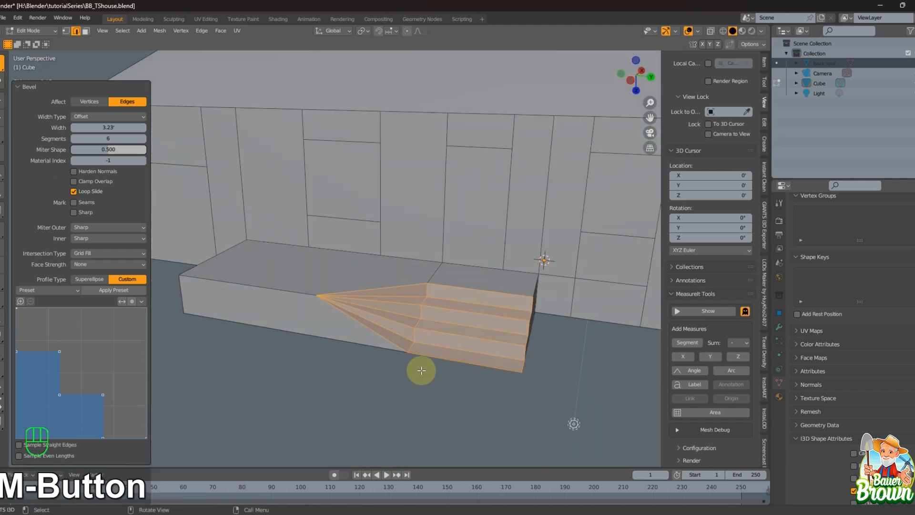
pyautogui.moveTo(341, 378); pyautogui.dragTo(387, 382, button='middle')
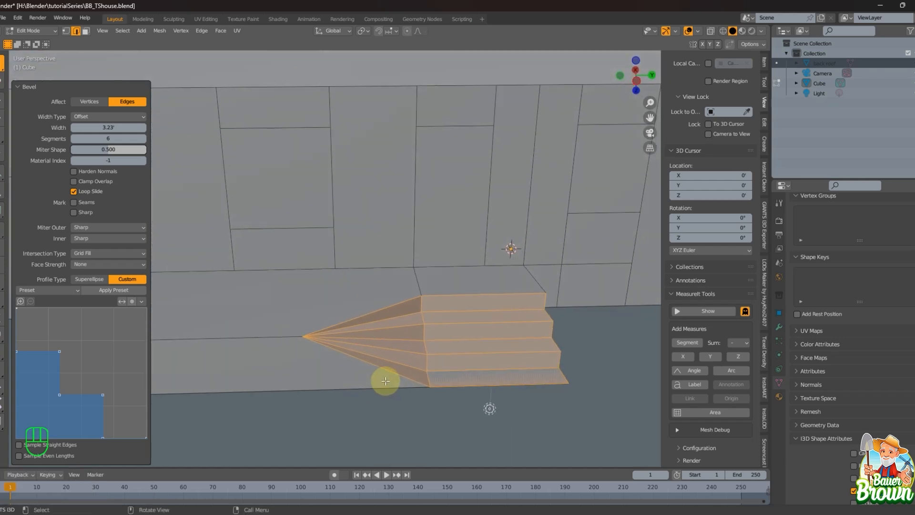
# Undo the stepped bevel on the porch and delete the porch's underside face.
pyautogui.hotkey('ctrl', 'z')
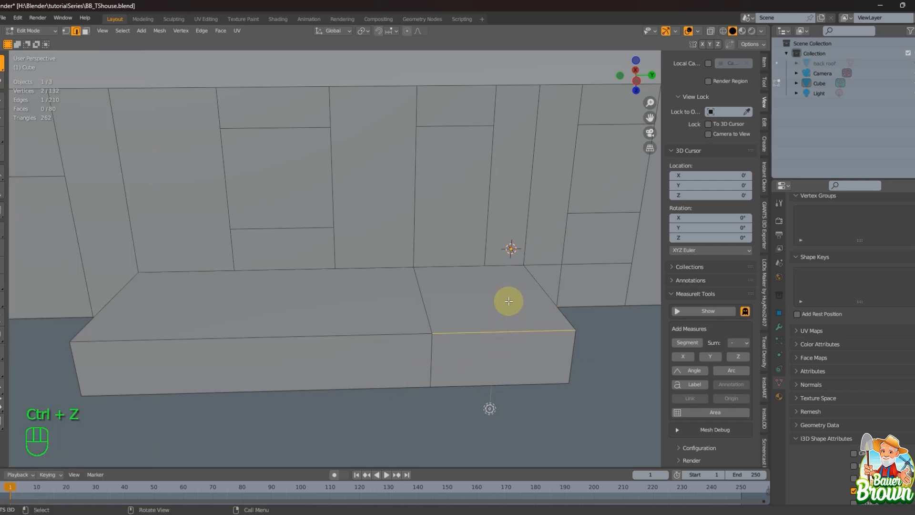
pyautogui.moveTo(507, 340); pyautogui.dragTo(481, 359, button='middle')
pyautogui.press('3')
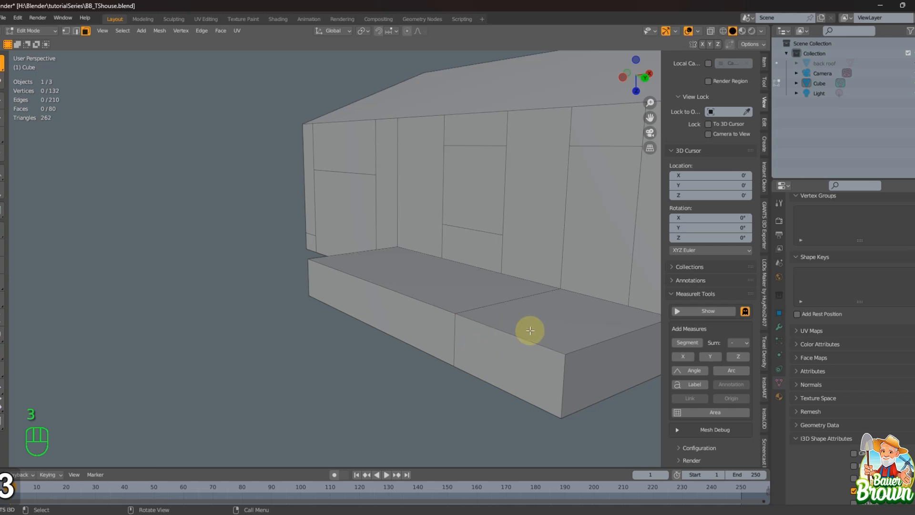
pyautogui.click(527, 327)
pyautogui.keyDown('shift'); pyautogui.click(518, 367); pyautogui.keyUp('shift')
pyautogui.keyDown('shift'); pyautogui.click(578, 374); pyautogui.keyUp('shift')
pyautogui.moveTo(546, 406); pyautogui.dragTo(548, 360, button='middle')
pyautogui.press('3')
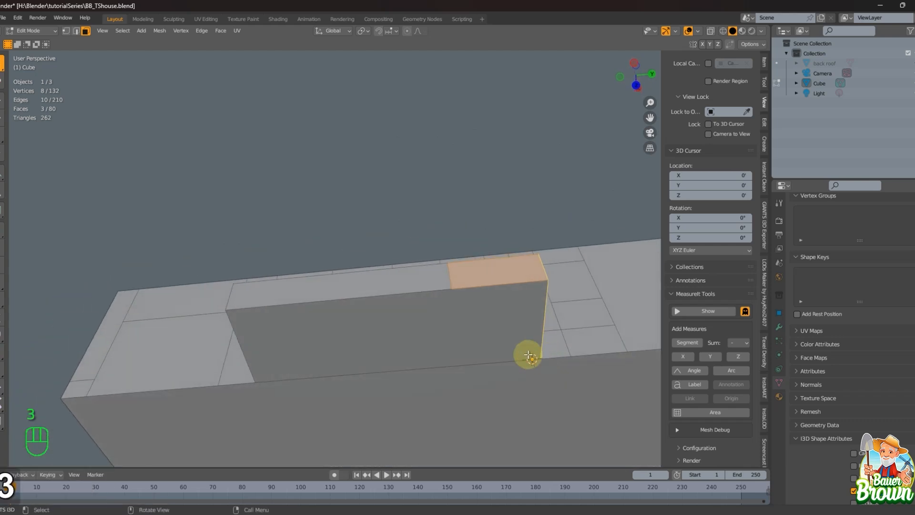
pyautogui.click(499, 342)
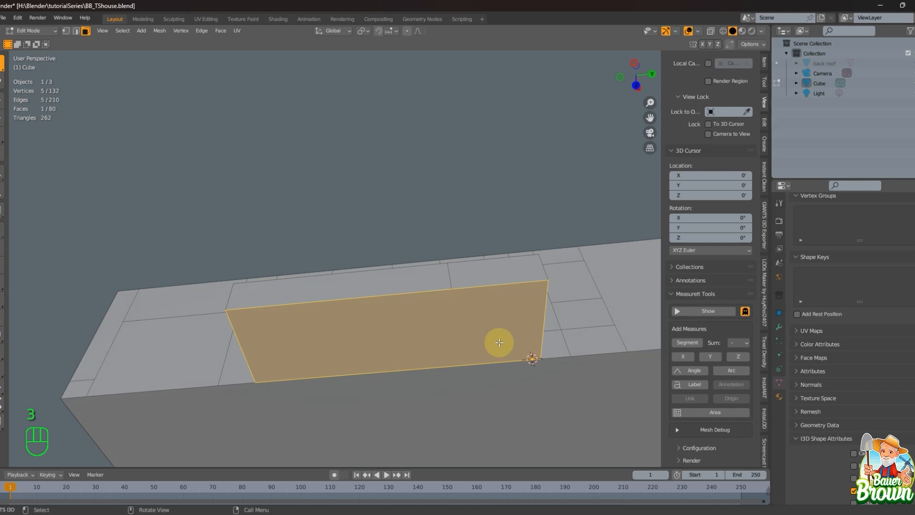
pyautogui.press('x')
pyautogui.press('f')
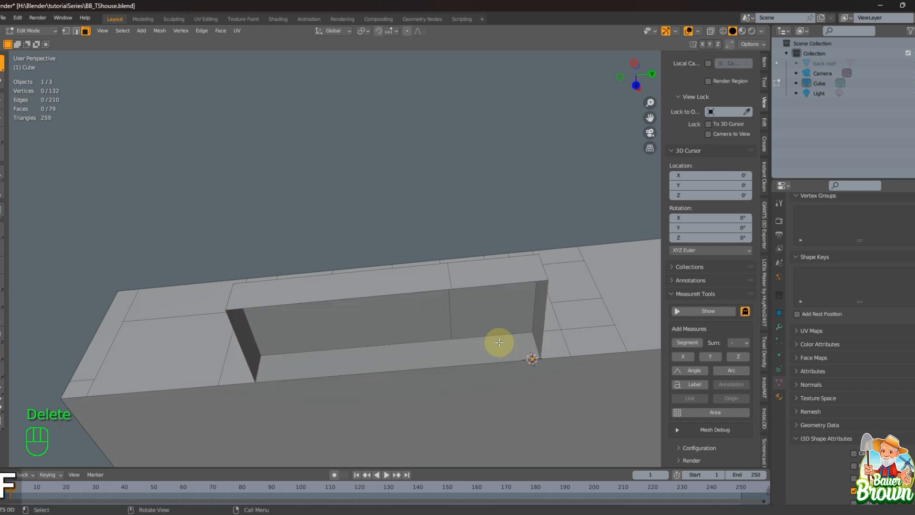
# Separate the top, front and outer end faces of the porch's shorter stair section into their own object.
pyautogui.moveTo(542, 330); pyautogui.dragTo(510, 347, button='middle')
pyautogui.keyDown('shift'); pyautogui.click(494, 336); pyautogui.keyUp('shift')
pyautogui.keyDown('shift'); pyautogui.click(498, 364); pyautogui.keyUp('shift')
pyautogui.keyDown('shift'); pyautogui.click(546, 355); pyautogui.keyUp('shift')
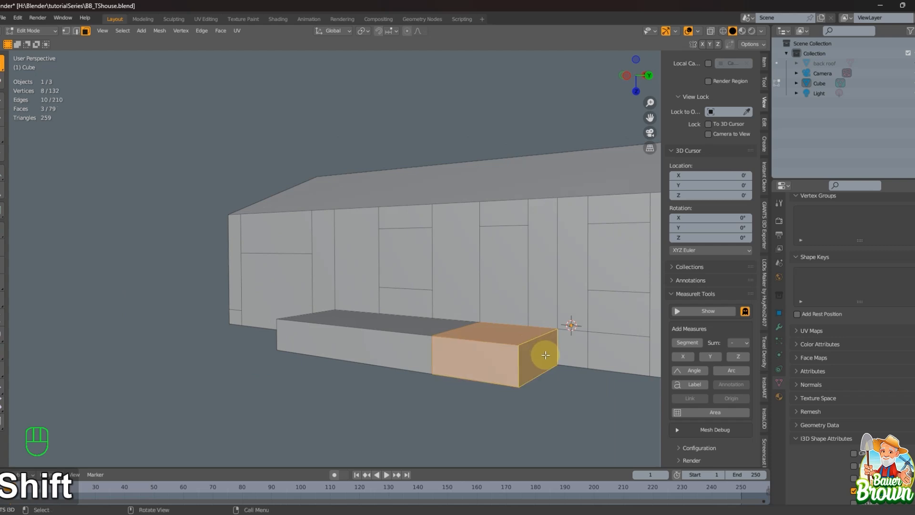
pyautogui.press('p')
pyautogui.press('s')
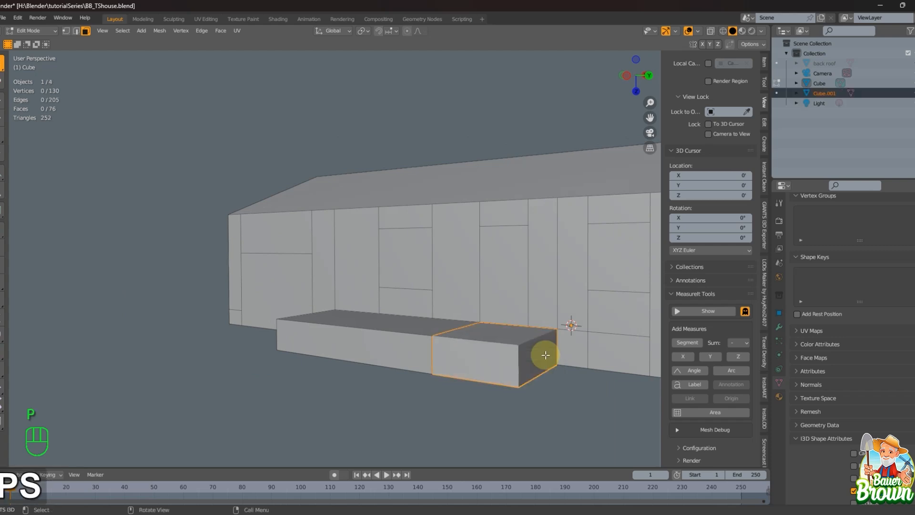
# Rename the separated stair section object as steps.
pyautogui.click(824, 92)
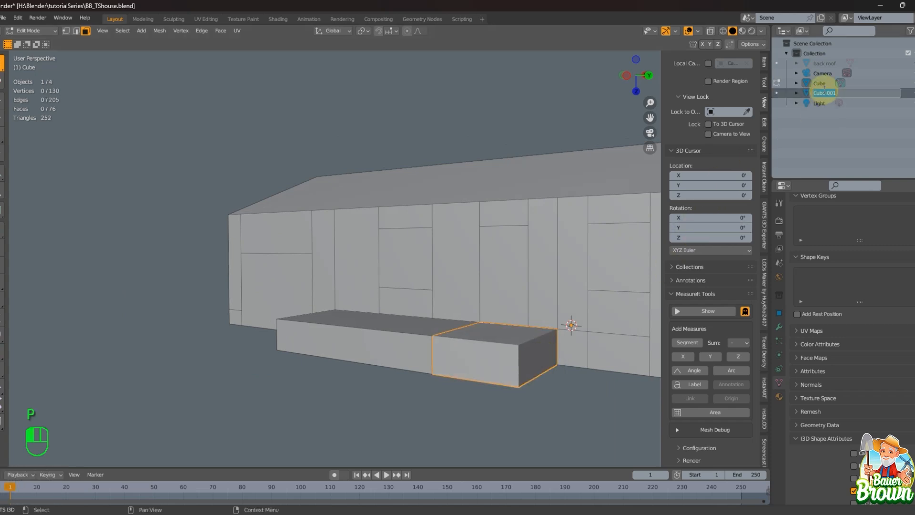
pyautogui.write('steps')
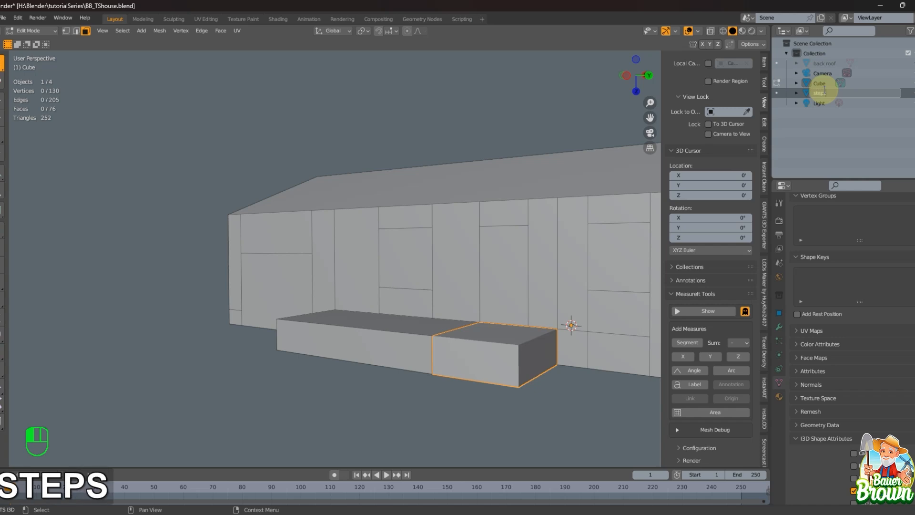
pyautogui.press('Return')
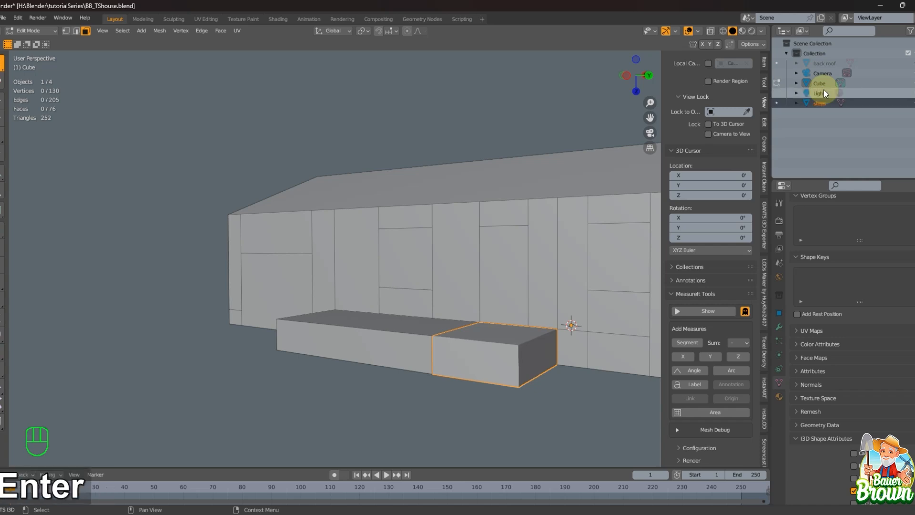
# Bevel the top front edge of the steps object by about 2.6 ft, using the stair-step profile with 6 segments.
pyautogui.moveTo(522, 323); pyautogui.dragTo(558, 373, button='middle')
pyautogui.press('Tab')
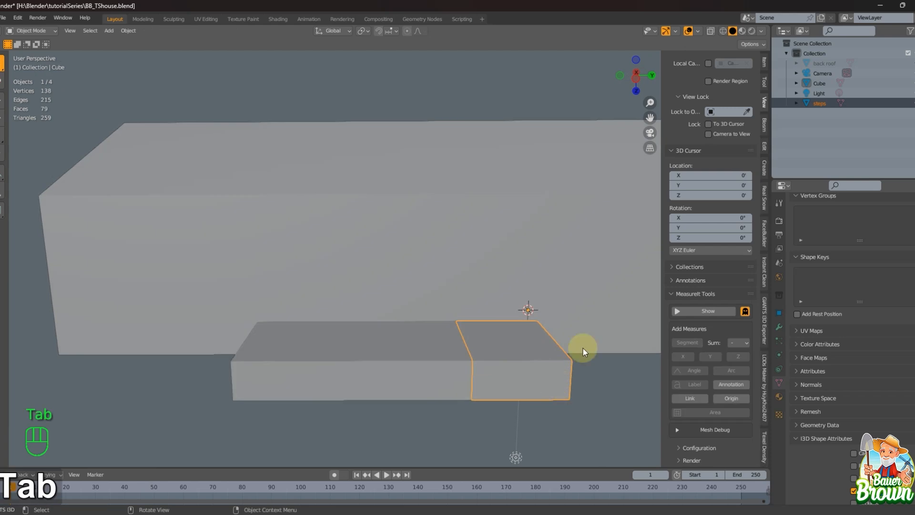
pyautogui.click(816, 104)
pyautogui.press('Tab')
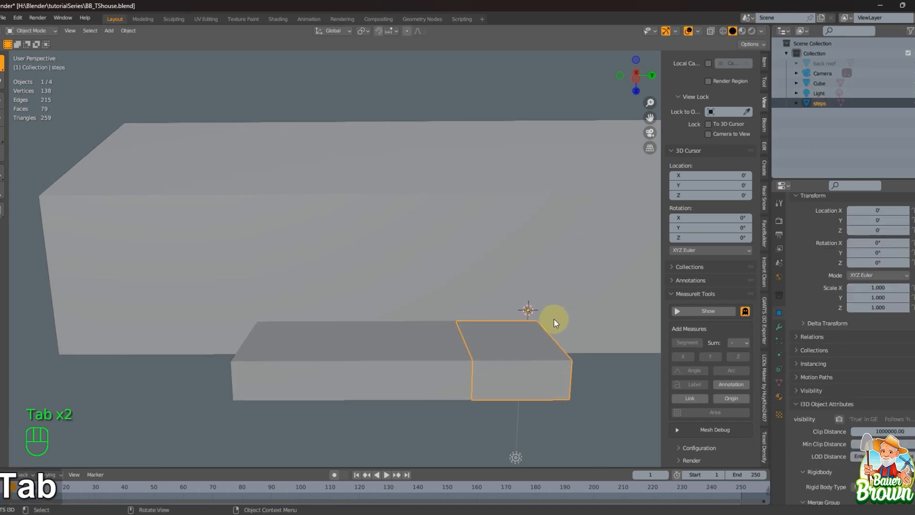
pyautogui.press('Tab')
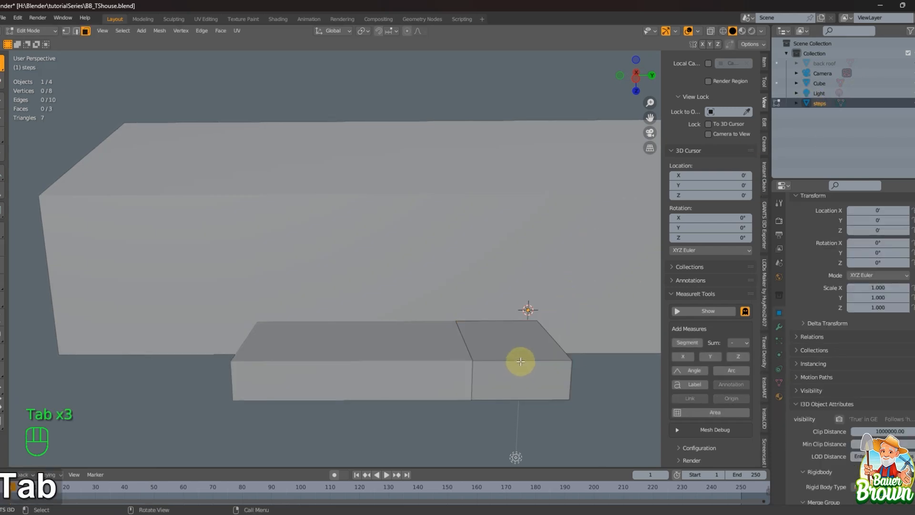
pyautogui.click(527, 371)
pyautogui.moveTo(527, 370); pyautogui.dragTo(514, 363, button='middle')
pyautogui.press('2')
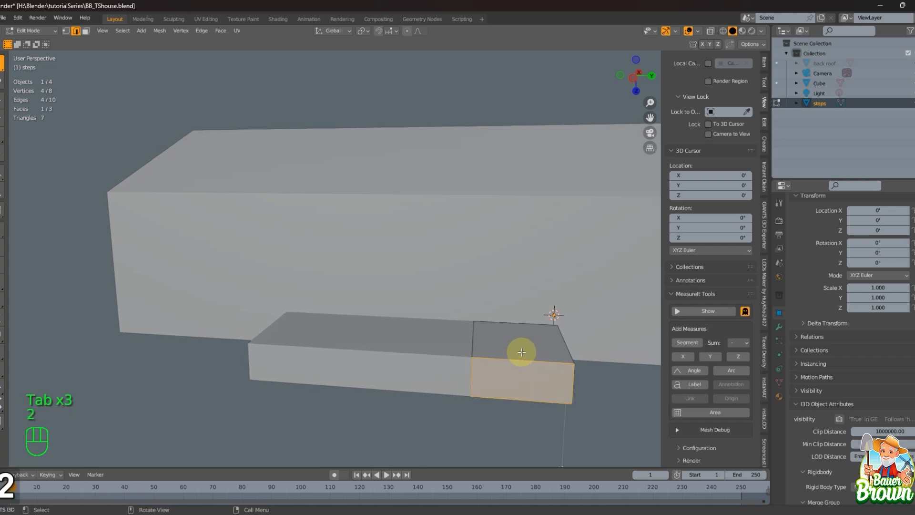
pyautogui.click(521, 353)
pyautogui.keyDown('shift'); pyautogui.moveTo(542, 392); pyautogui.dragTo(490, 387, button='middle'); pyautogui.keyUp('shift')
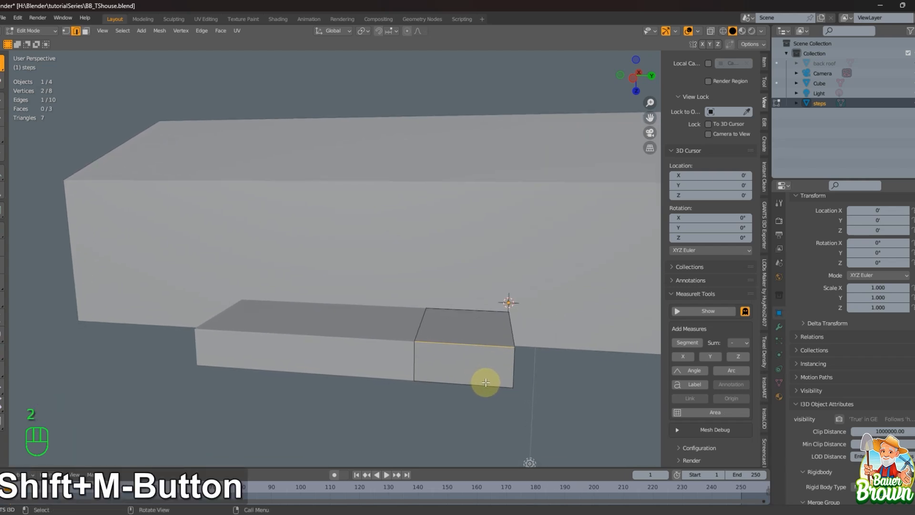
pyautogui.hotkey('ctrl', 'b')
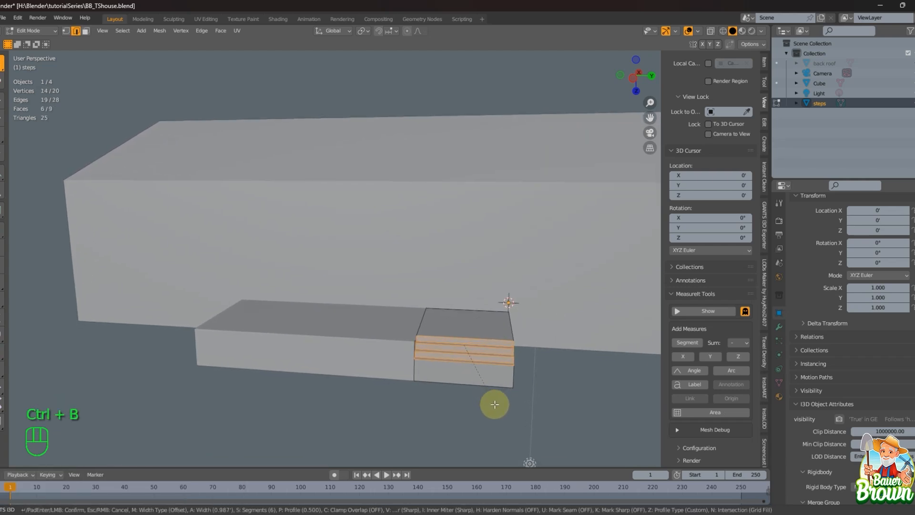
pyautogui.click(510, 428)
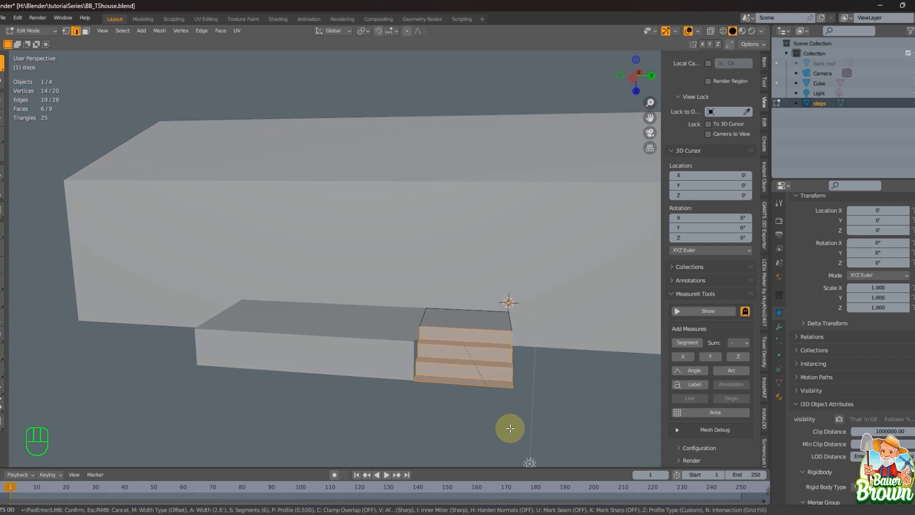
# Try 7 segments on the stair bevel and set it back to 6.
pyautogui.moveTo(509, 428); pyautogui.dragTo(474, 247, button='middle')
pyautogui.scroll(3, 423, 431)
pyautogui.moveTo(453, 280)
pyautogui.mouseDown(button='middle')
pyautogui.moveTo(464, 285)
pyautogui.moveTo(455, 271)
pyautogui.mouseUp(button='middle')
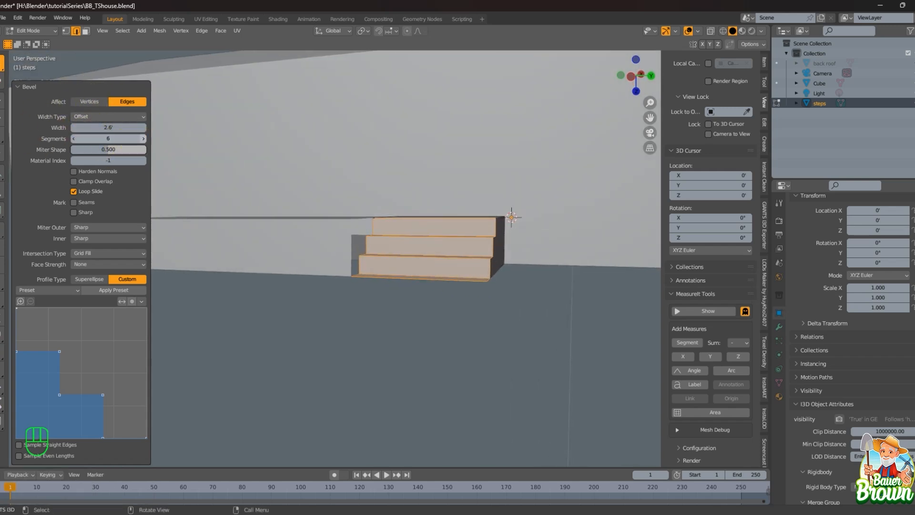
pyautogui.moveTo(431, 267); pyautogui.dragTo(347, 253, button='middle')
pyautogui.click(74, 138)
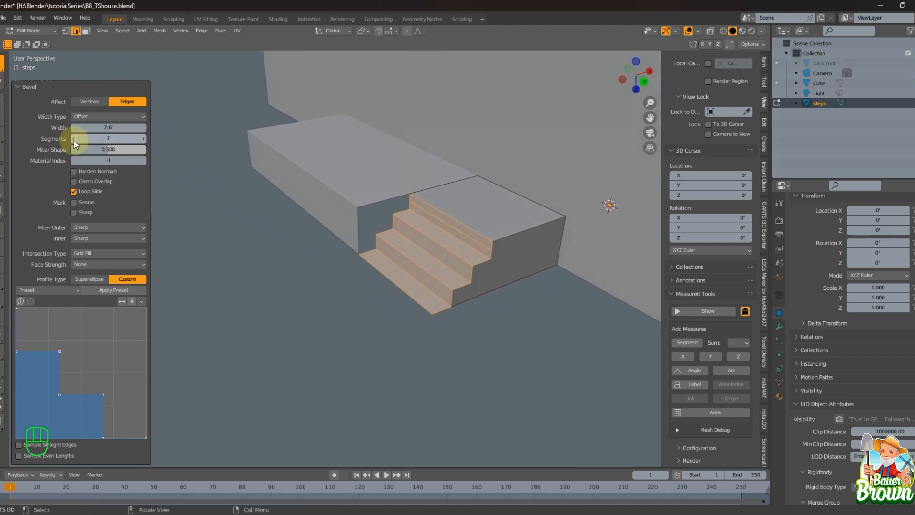
pyautogui.moveTo(451, 364); pyautogui.dragTo(539, 335, button='middle')
# Join the steps object back into the house object.
pyautogui.press('Tab')
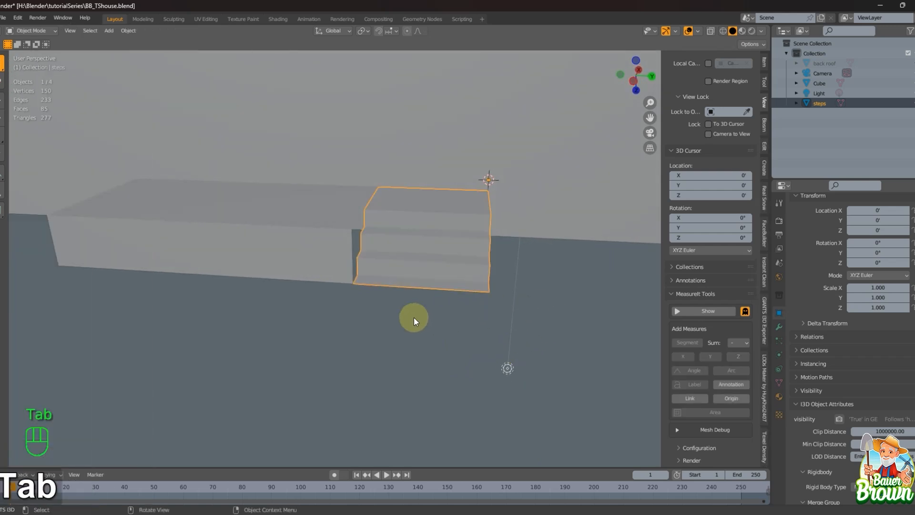
pyautogui.moveTo(413, 318); pyautogui.dragTo(383, 326, button='middle')
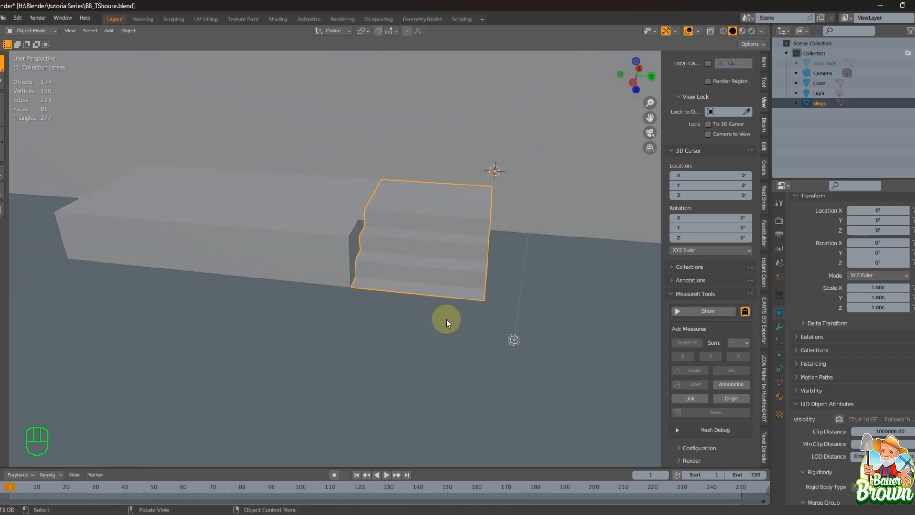
pyautogui.moveTo(446, 319); pyautogui.dragTo(425, 345, button='middle')
pyautogui.keyDown('shift'); pyautogui.click(258, 180); pyautogui.keyUp('shift')
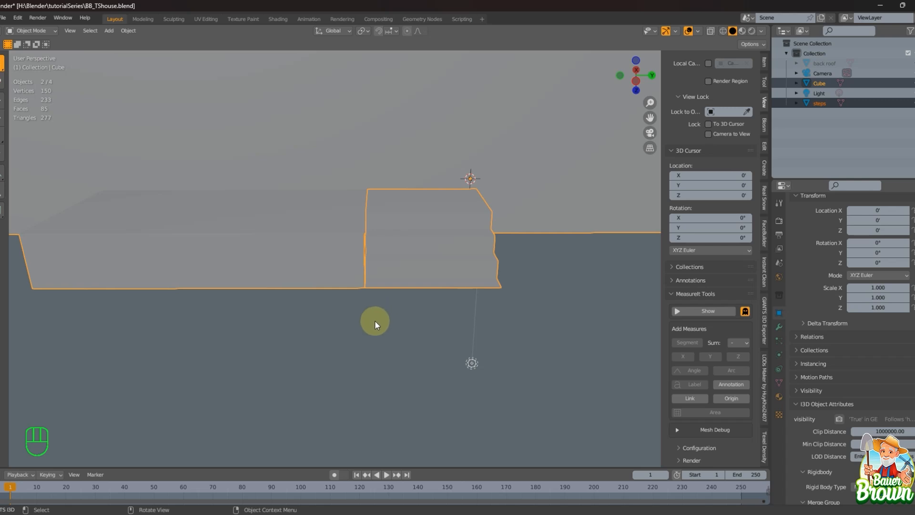
pyautogui.press('ctrl')
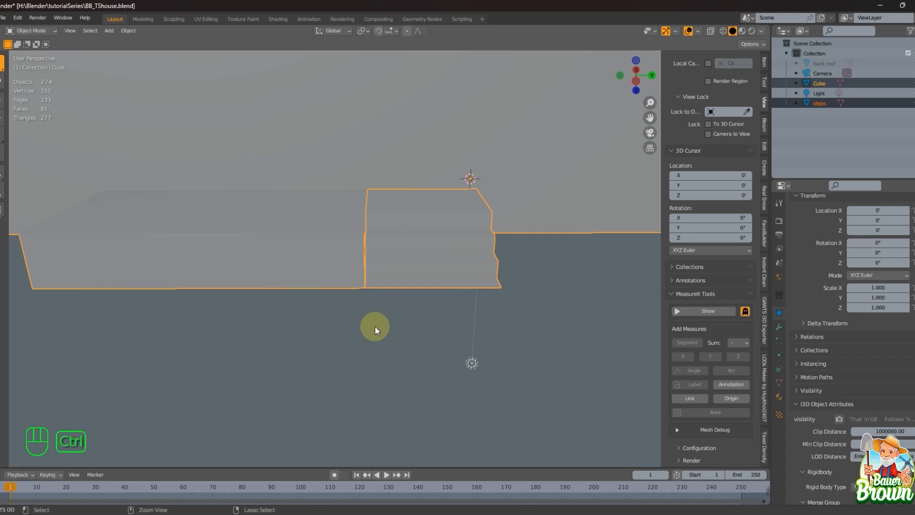
pyautogui.hotkey('ctrl', 'j')
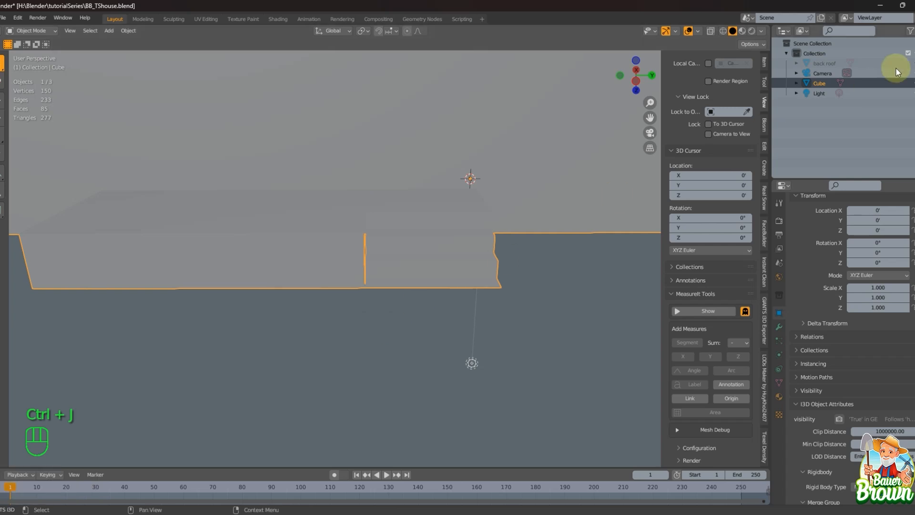
# Rename the joined house object as Main House and clear the selection.
pyautogui.doubleClick(823, 82)
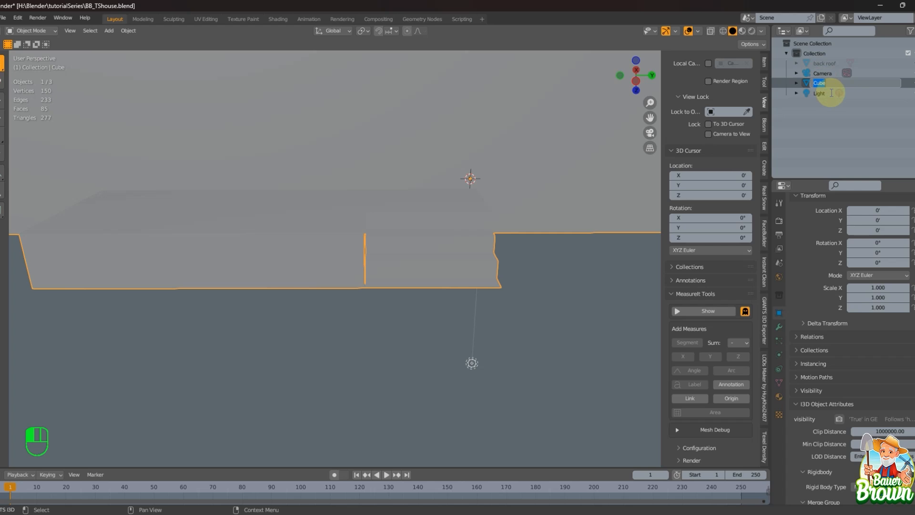
pyautogui.press('shift')
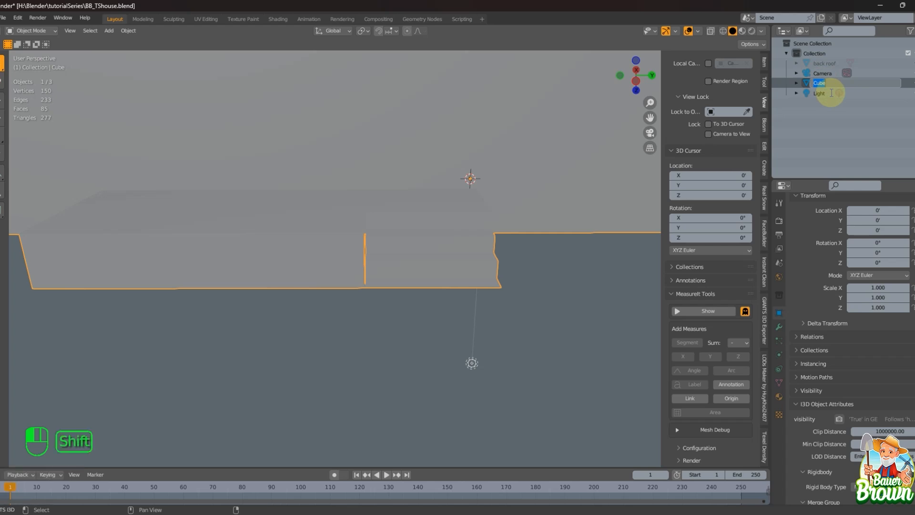
pyautogui.write('Main')
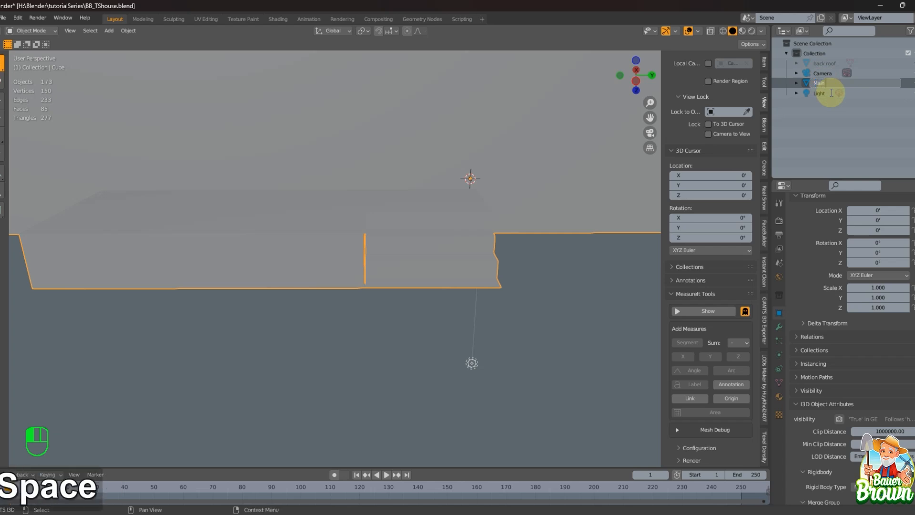
pyautogui.write(' House')
pyautogui.press('Return')
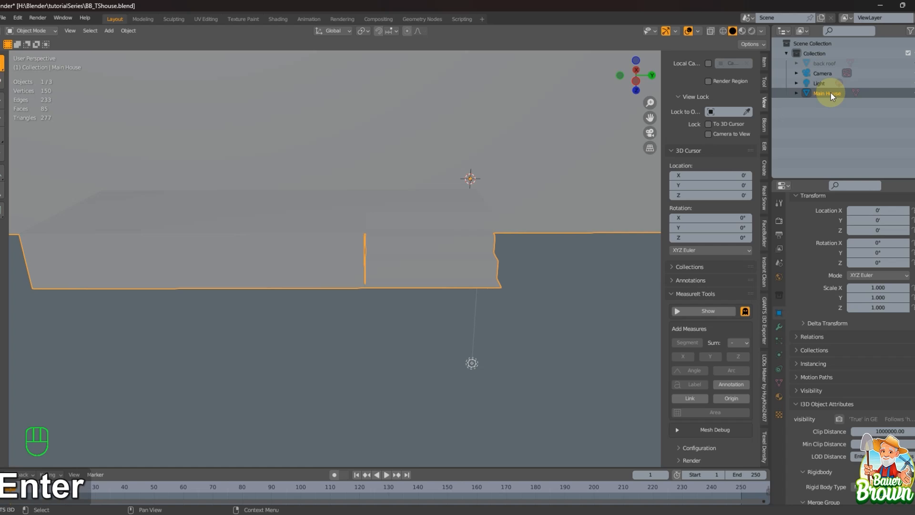
pyautogui.click(414, 351)
# Select the eight corner vertices outlining the open side of the steps next to the porch and fill them with a face.
pyautogui.moveTo(413, 352); pyautogui.dragTo(410, 323, button='middle')
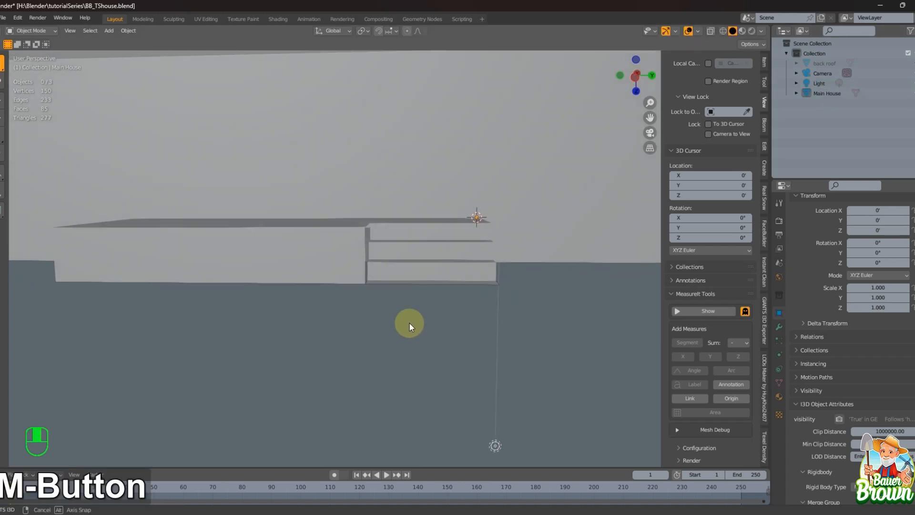
pyautogui.press('Tab')
pyautogui.click(355, 246)
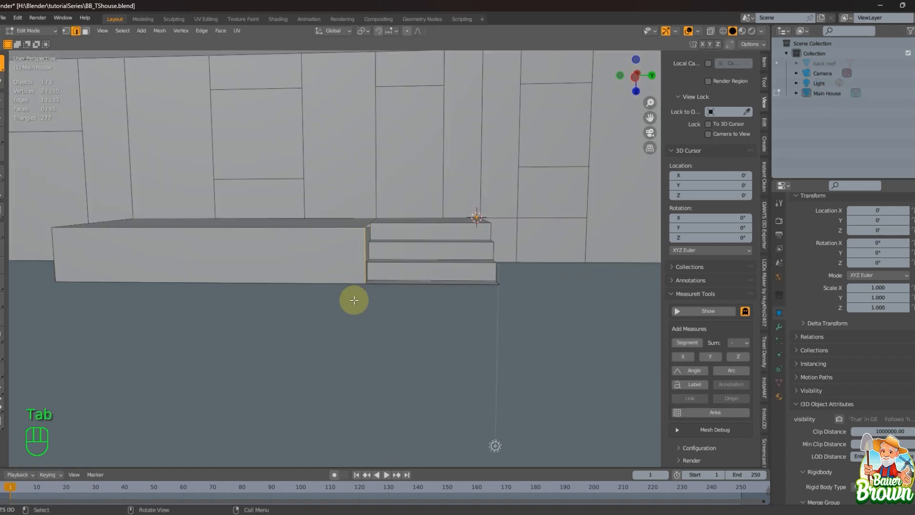
pyautogui.moveTo(354, 299); pyautogui.dragTo(412, 330, button='middle')
pyautogui.click(270, 212)
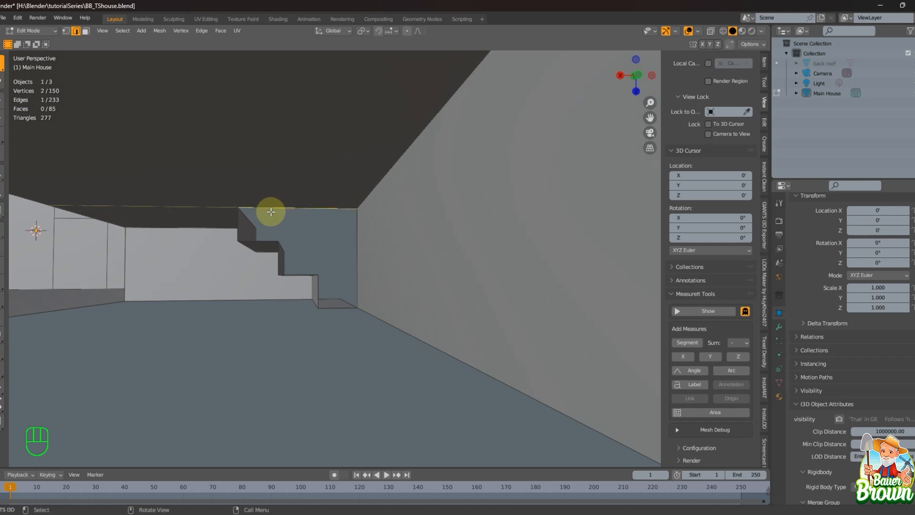
pyautogui.moveTo(271, 211); pyautogui.dragTo(335, 279, button='middle')
pyautogui.press('1')
pyautogui.click(236, 206)
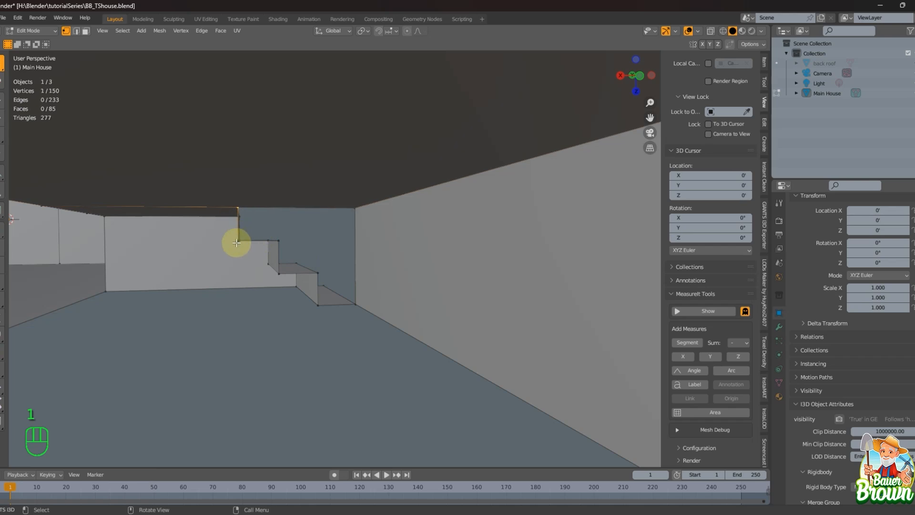
pyautogui.moveTo(259, 244)
pyautogui.mouseDown(button='middle')
pyautogui.moveTo(259, 235)
pyautogui.moveTo(259, 246)
pyautogui.mouseUp(button='middle')
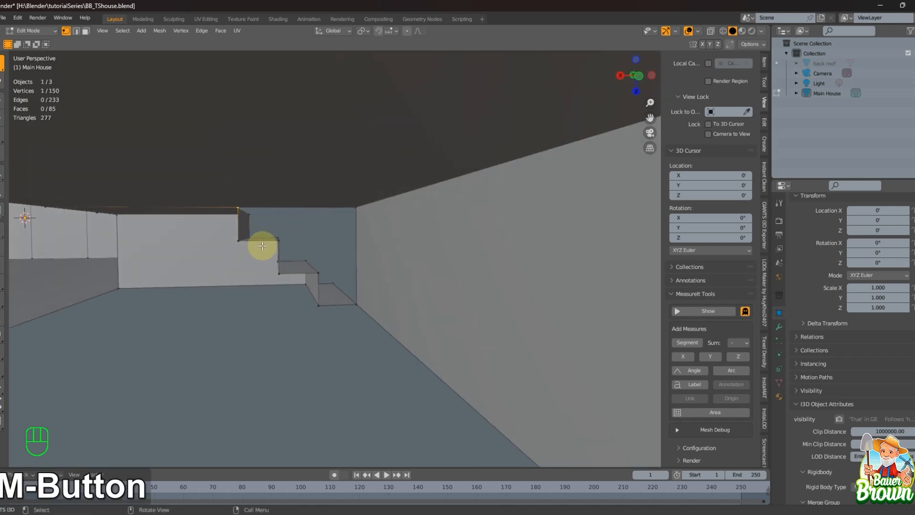
pyautogui.keyDown('shift'); pyautogui.click(238, 240); pyautogui.keyUp('shift')
pyautogui.keyDown('shift'); pyautogui.click(278, 240); pyautogui.keyUp('shift')
pyautogui.keyDown('shift'); pyautogui.click(279, 273); pyautogui.keyUp('shift')
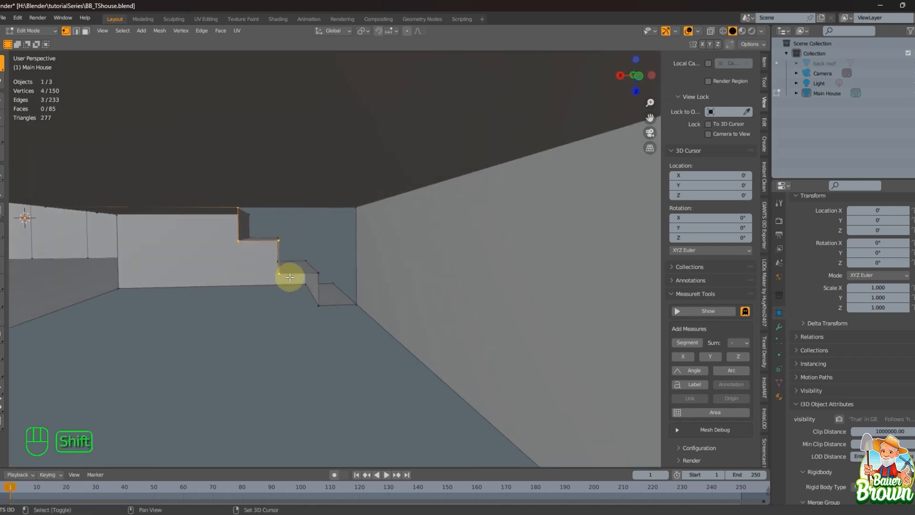
pyautogui.keyDown('shift'); pyautogui.click(320, 273); pyautogui.keyUp('shift')
pyautogui.keyDown('shift'); pyautogui.click(318, 305); pyautogui.keyUp('shift')
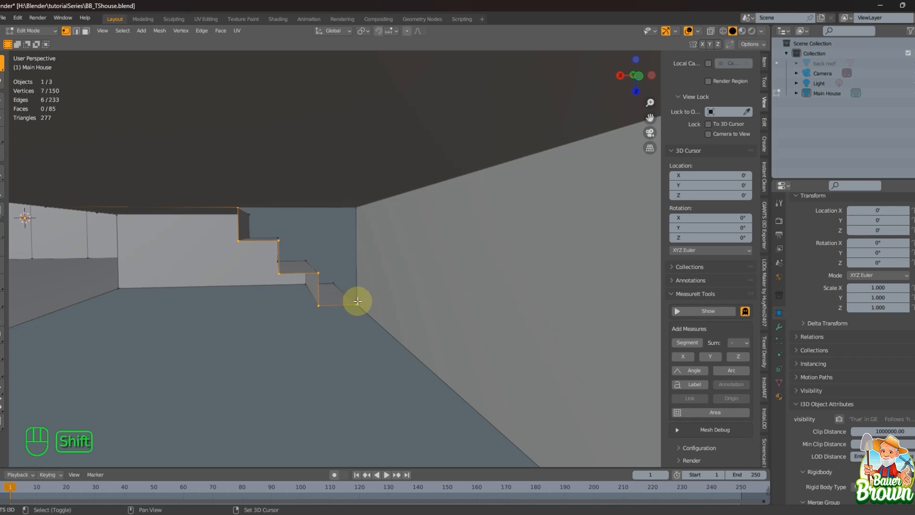
pyautogui.keyDown('shift'); pyautogui.click(355, 208); pyautogui.keyUp('shift')
pyautogui.moveTo(372, 262); pyautogui.dragTo(196, 269, button='middle')
pyautogui.press('f')
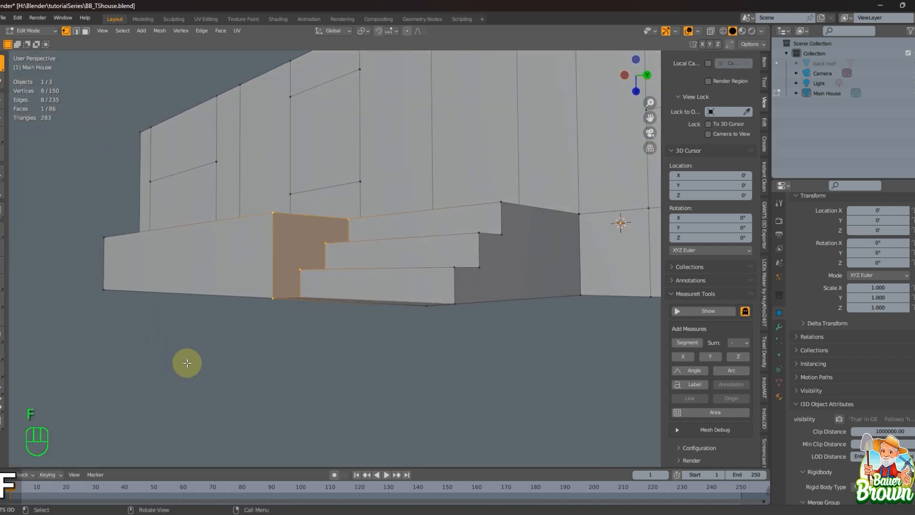
pyautogui.click(382, 369)
# Compare the house model with the reference photo through the camera in wireframe and solid shading, checking the porch, steps and wall openings.
pyautogui.moveTo(382, 370); pyautogui.dragTo(388, 337, button='middle')
pyautogui.keyDown('shift'); pyautogui.moveTo(380, 296); pyautogui.dragTo(414, 329, button='middle'); pyautogui.keyUp('shift')
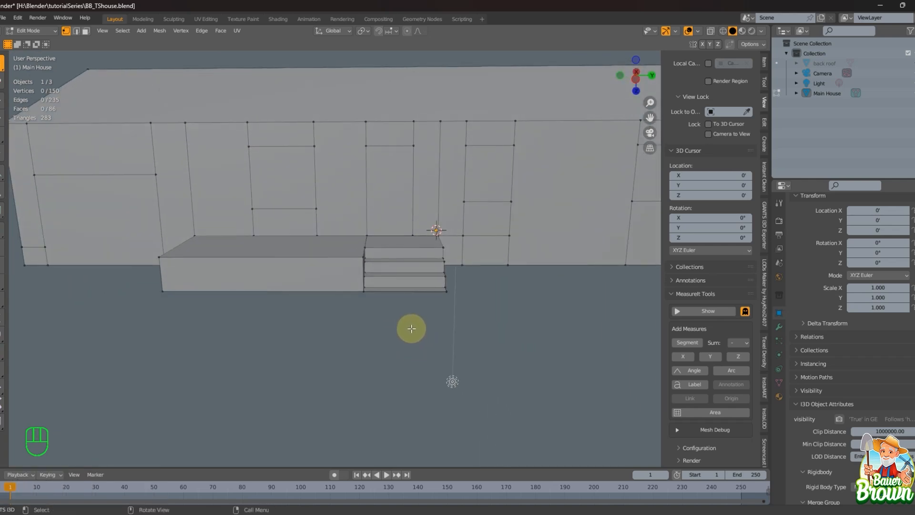
pyautogui.press('KP_0')
pyautogui.hotkey('shift', 'z')
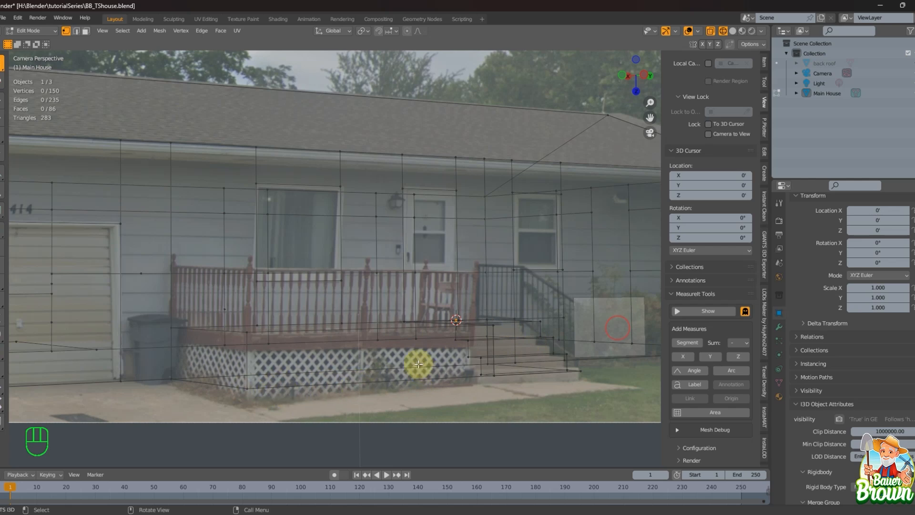
pyautogui.scroll(-3, 415, 354)
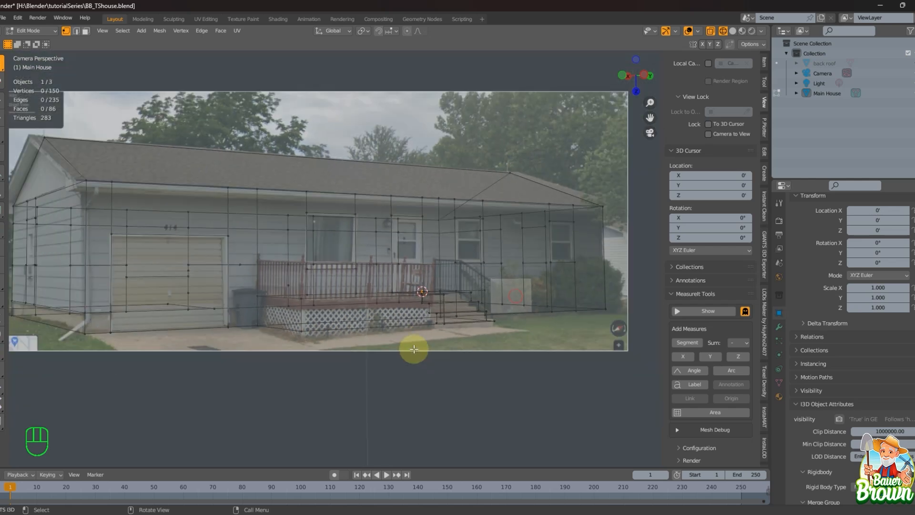
pyautogui.hotkey('shift', 'z')
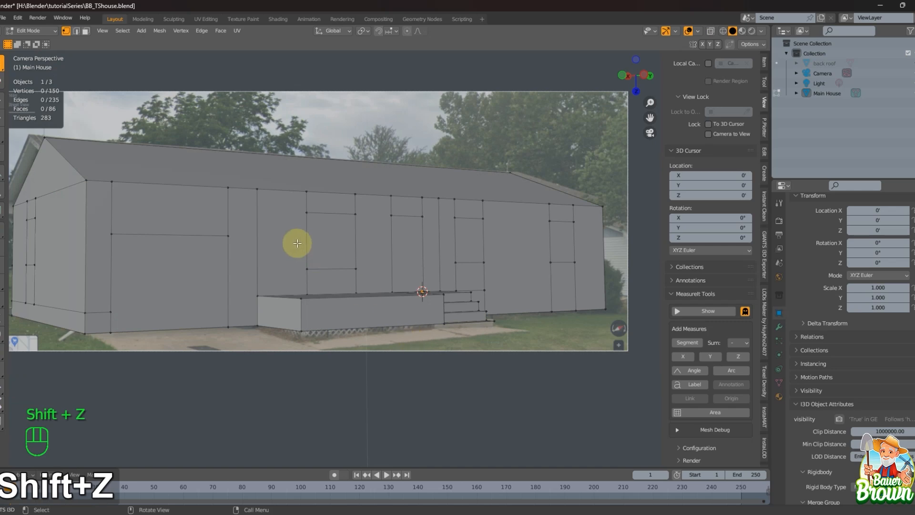
pyautogui.hotkey('shift', 'z')
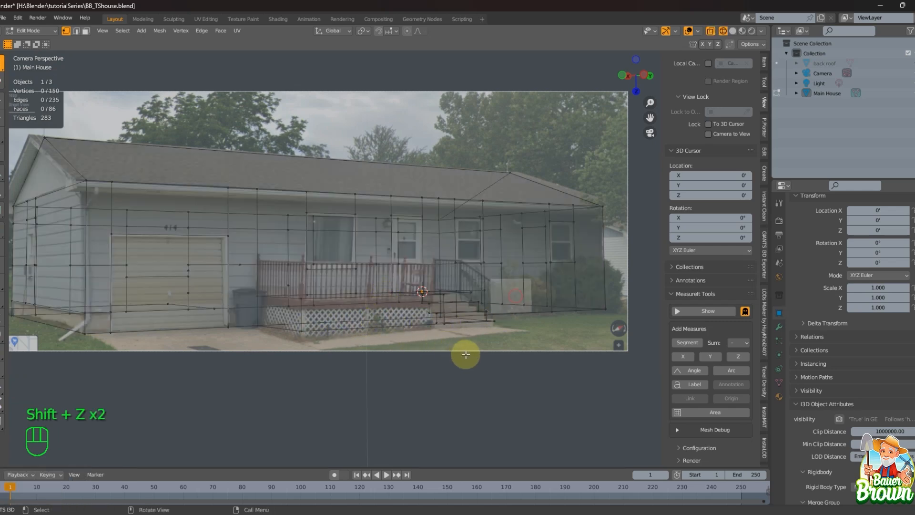
pyautogui.scroll(3, 484, 346)
pyautogui.keyDown('shift'); pyautogui.moveTo(485, 347); pyautogui.dragTo(367, 351, button='middle'); pyautogui.keyUp('shift')
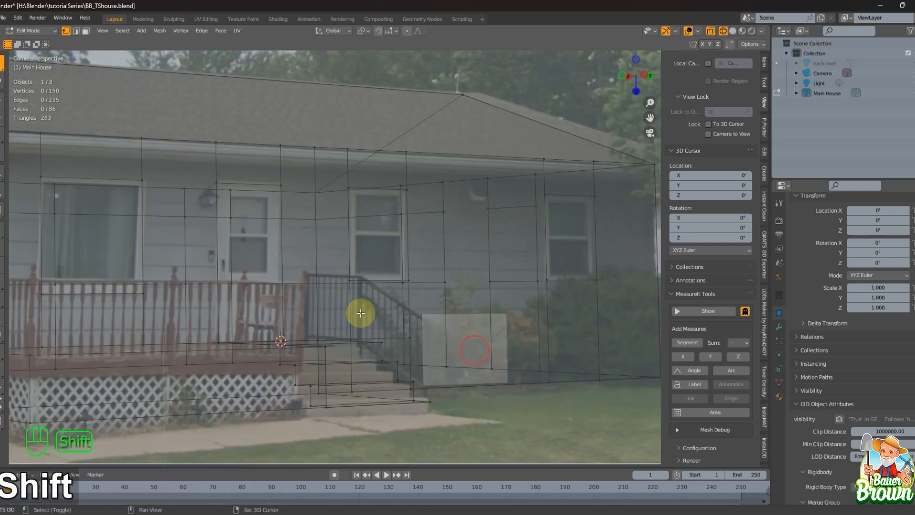
pyautogui.keyDown('shift'); pyautogui.moveTo(361, 313); pyautogui.dragTo(357, 301, button='middle'); pyautogui.keyUp('shift')
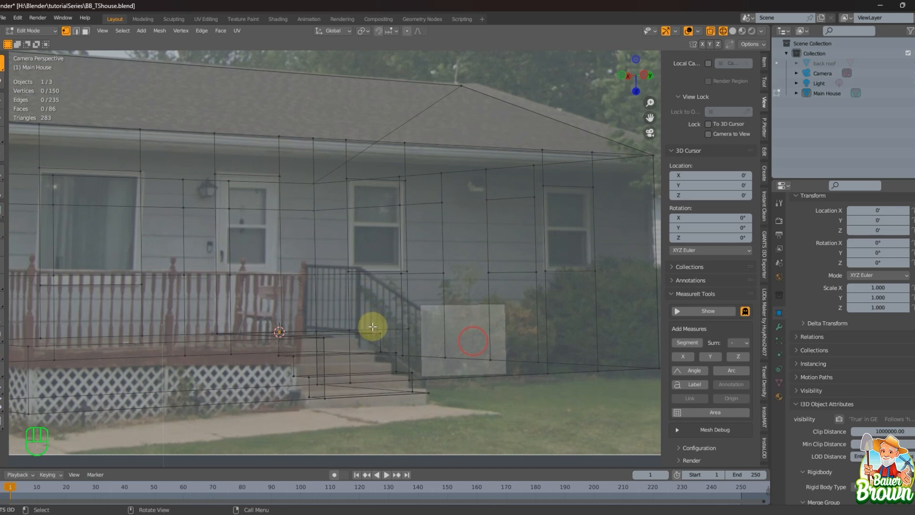
pyautogui.scroll(-2, 372, 326)
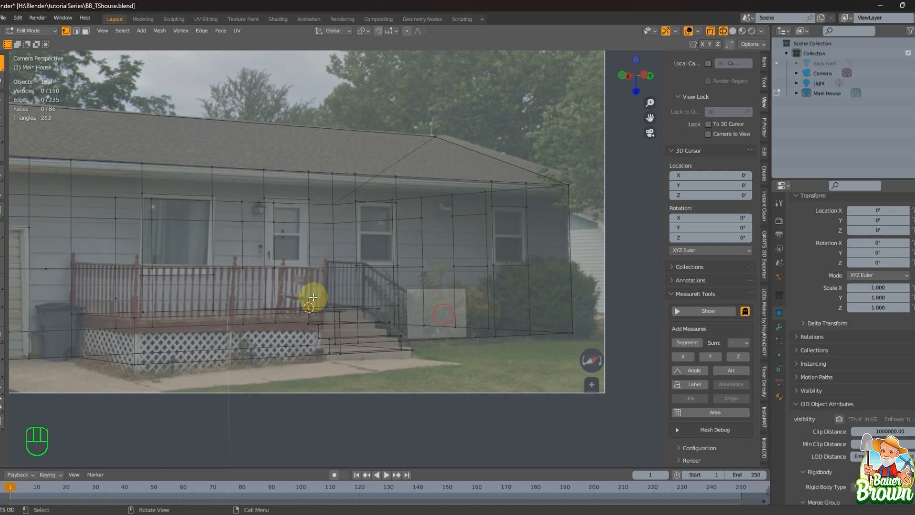
pyautogui.keyDown('shift'); pyautogui.moveTo(312, 292); pyautogui.dragTo(367, 369, button='middle'); pyautogui.keyUp('shift')
pyautogui.scroll(-1, 374, 347)
pyautogui.scroll(2, 367, 370)
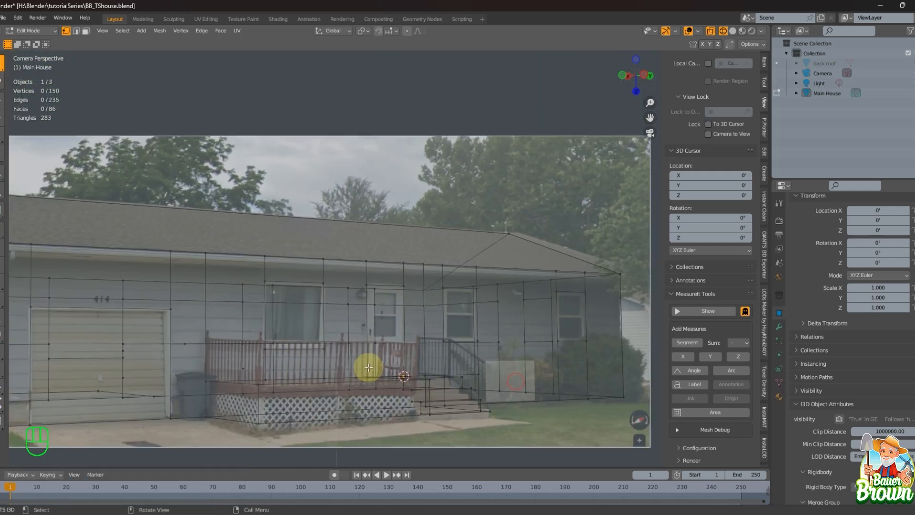
pyautogui.scroll(-1, 500, 374)
pyautogui.moveTo(495, 370)
pyautogui.mouseDown(button='middle')
pyautogui.moveTo(488, 394)
pyautogui.moveTo(470, 394)
pyautogui.moveTo(465, 380)
pyautogui.moveTo(496, 372)
pyautogui.moveTo(371, 348)
pyautogui.mouseUp(button='middle')
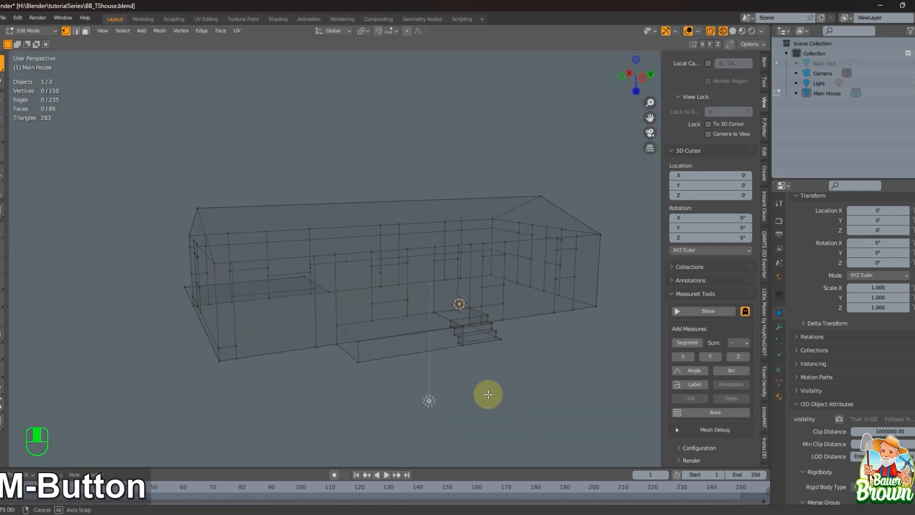
# Return to solid shading with vertex selection and examine the front wall corner where it meets the top of the porch steps.
pyautogui.hotkey('shift', 'z')
pyautogui.scroll(4, 486, 394)
pyautogui.press('2')
pyautogui.scroll(2, 477, 389)
pyautogui.scroll(1, 422, 386)
pyautogui.scroll(-1, 422, 387)
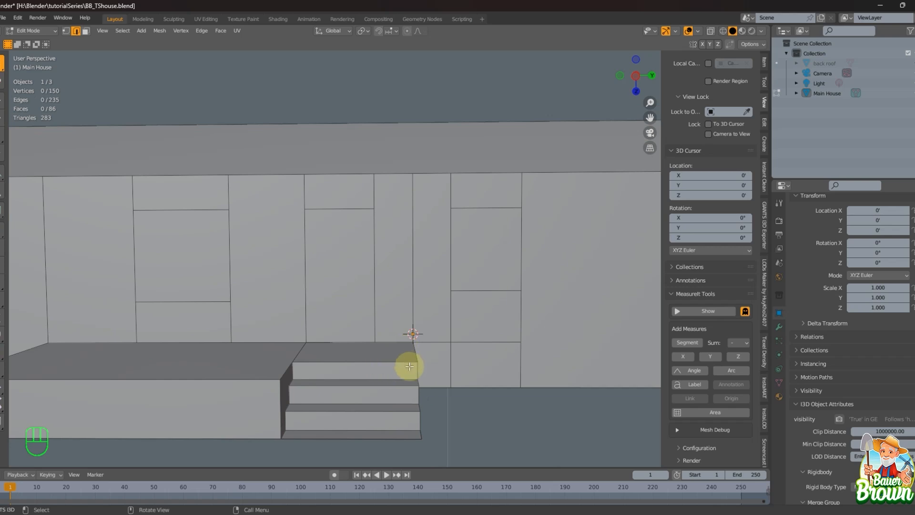
pyautogui.press('1')
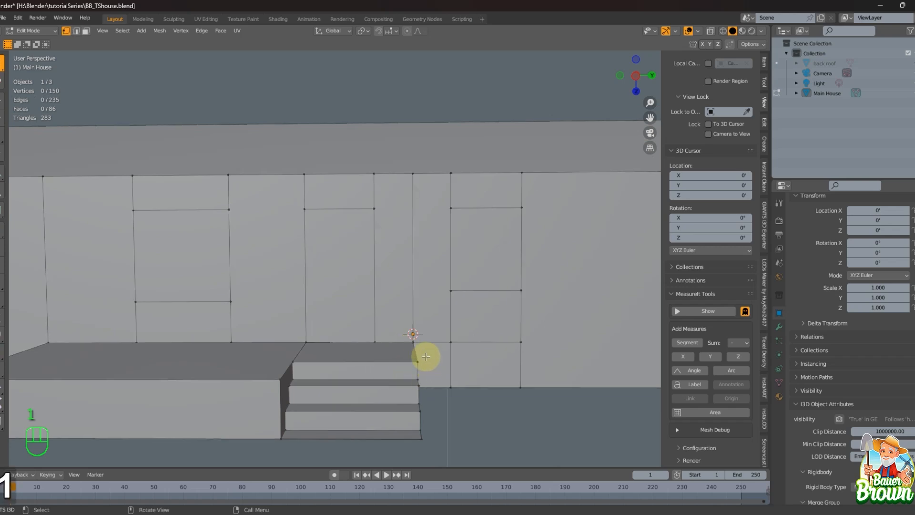
pyautogui.scroll(3, 429, 376)
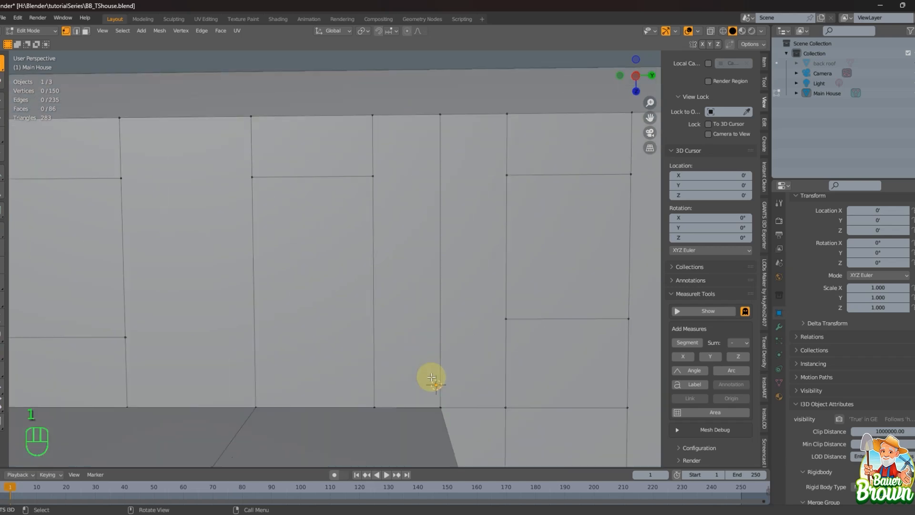
# Duplicate the stair landing's corner vertex at the house wall and raise the copy about 2.48' along Z.
pyautogui.click(442, 400)
pyautogui.keyDown('shift'); pyautogui.moveTo(465, 406); pyautogui.dragTo(453, 366, button='middle'); pyautogui.keyUp('shift')
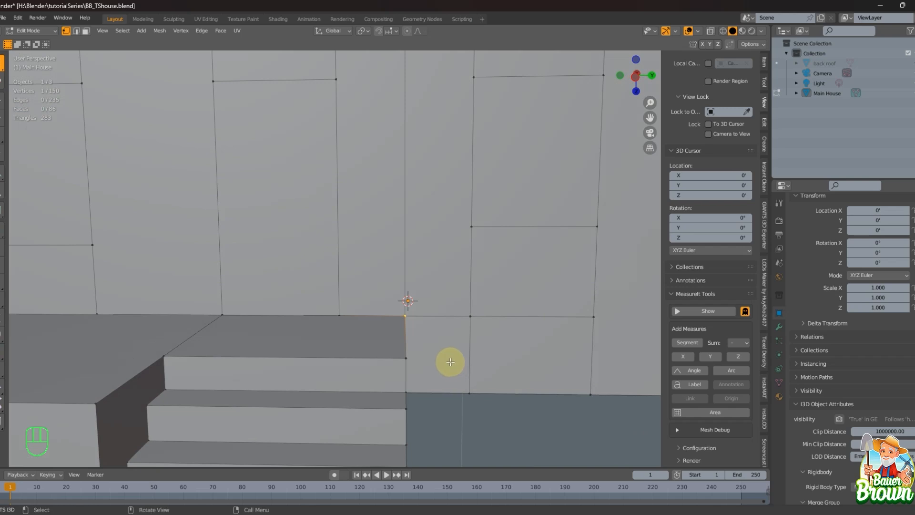
pyautogui.press('shift')
pyautogui.hotkey('shift', 'd')
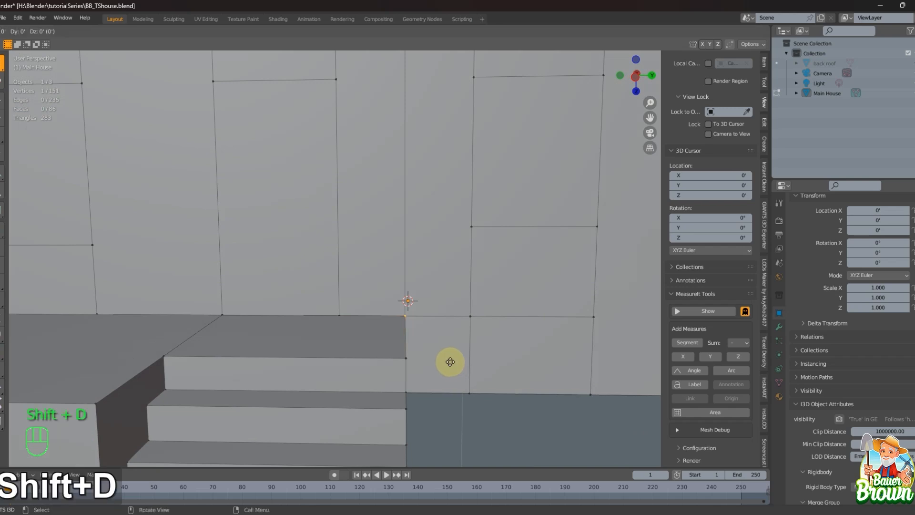
pyautogui.press('z')
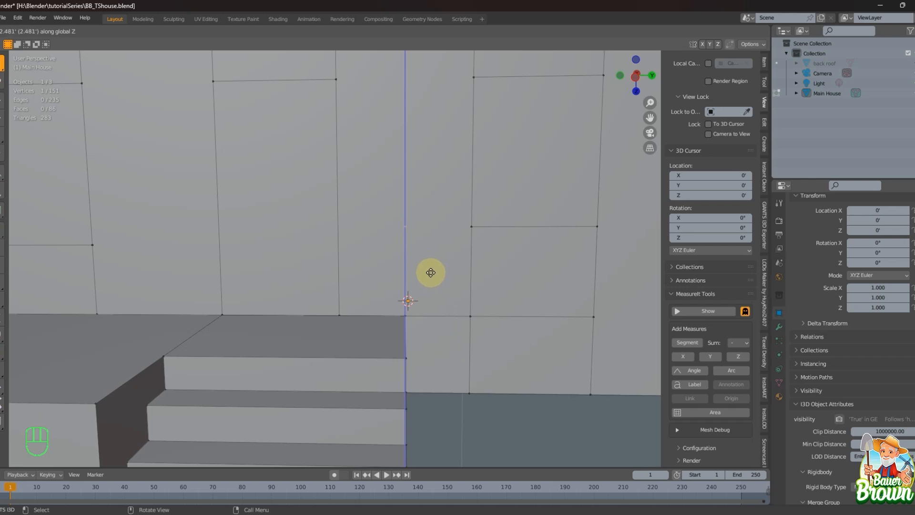
pyautogui.click(431, 272)
# Shift the duplicated vertex about 0.25' along Y, inward over the stair landing.
pyautogui.moveTo(470, 330); pyautogui.dragTo(482, 355, button='middle')
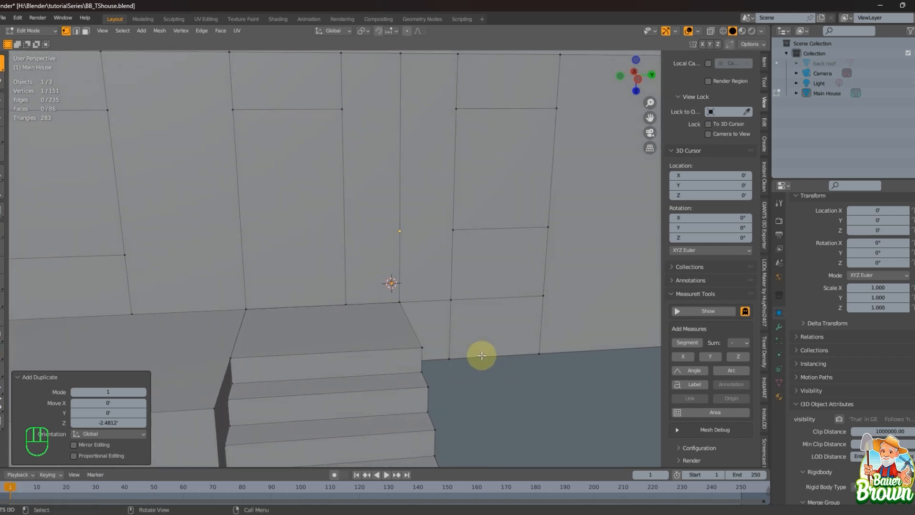
pyautogui.press('g')
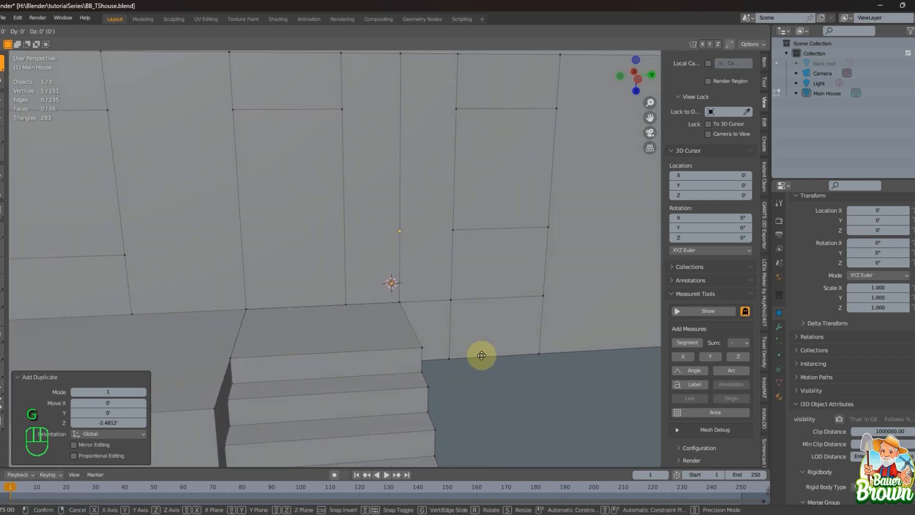
pyautogui.press('y')
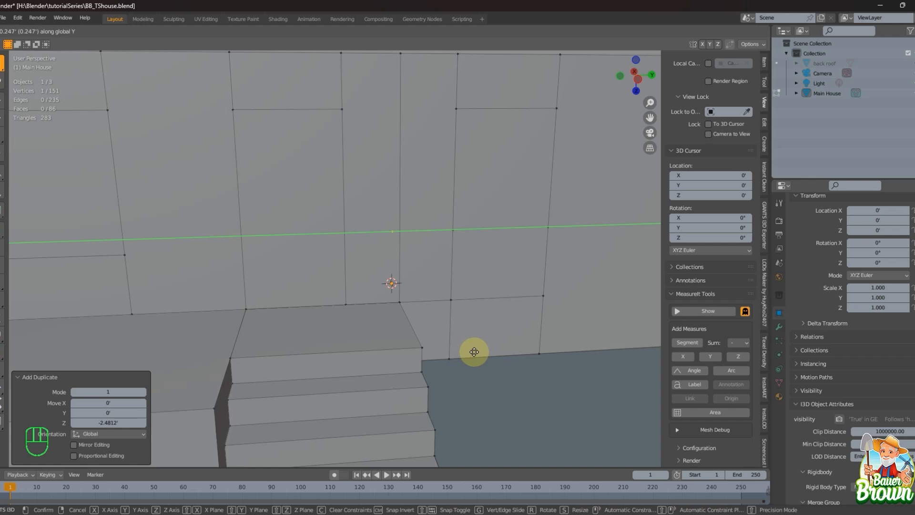
pyautogui.click(474, 352)
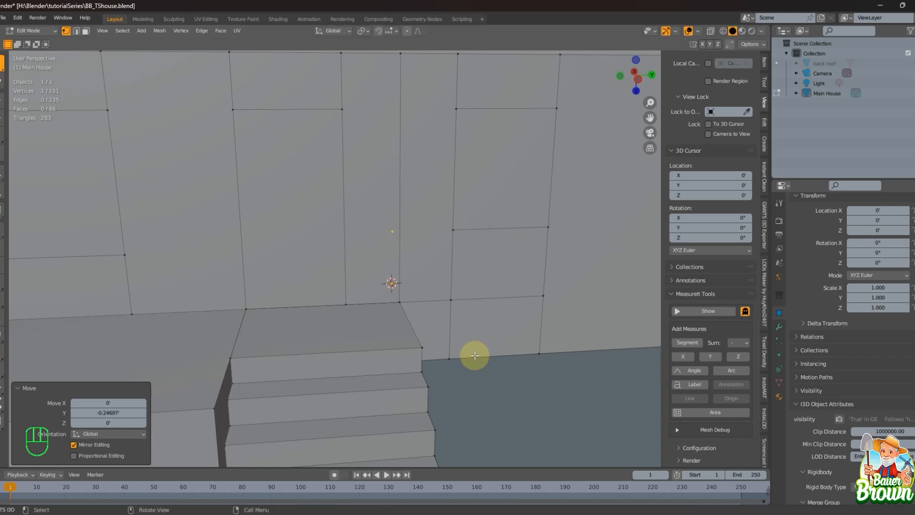
# Extrude the vertex about 3.74' along X, away from the house wall and over the landing.
pyautogui.moveTo(494, 396); pyautogui.dragTo(426, 420, button='middle')
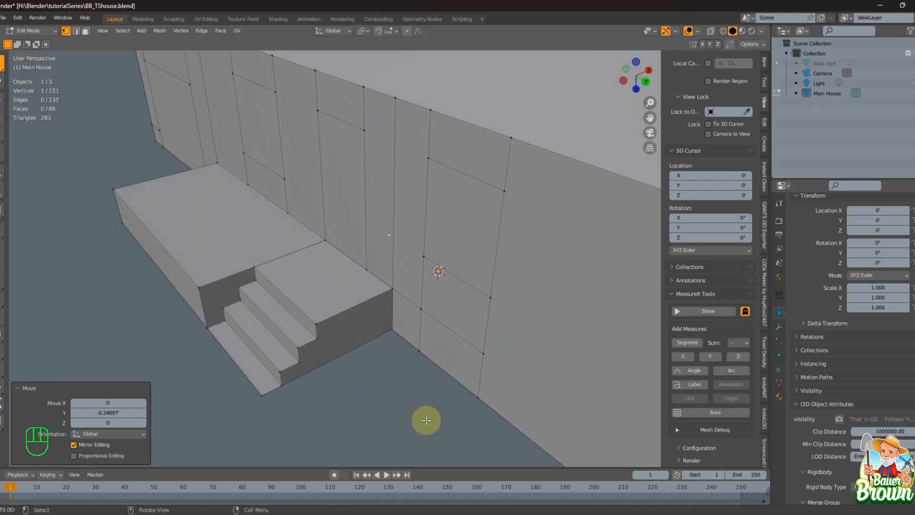
pyautogui.press('e')
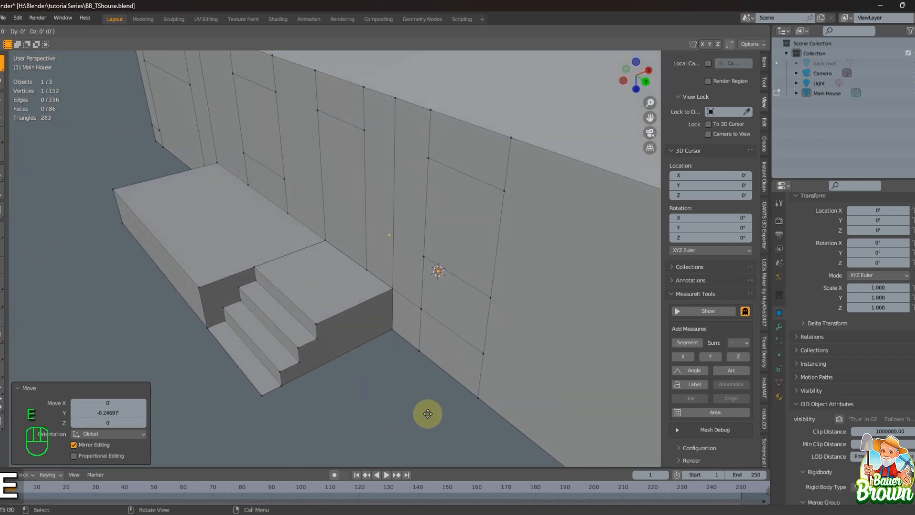
pyautogui.press('x')
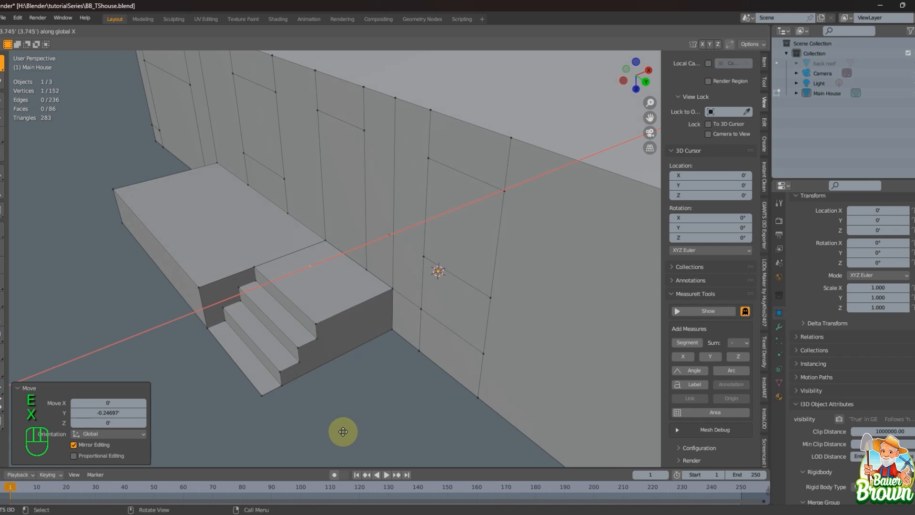
pyautogui.click(343, 431)
# Set the snapping target to Edge.
pyautogui.moveTo(343, 431); pyautogui.dragTo(333, 362, button='middle')
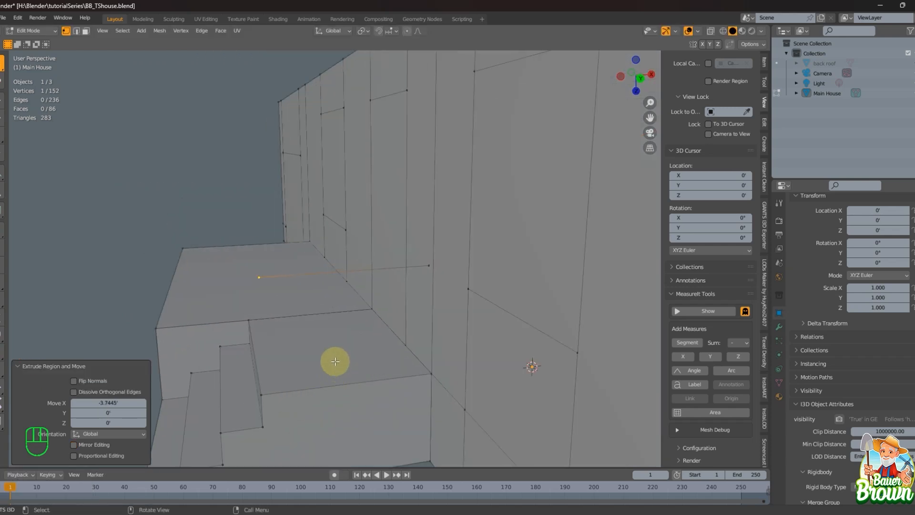
pyautogui.moveTo(267, 403); pyautogui.dragTo(327, 347, button='middle')
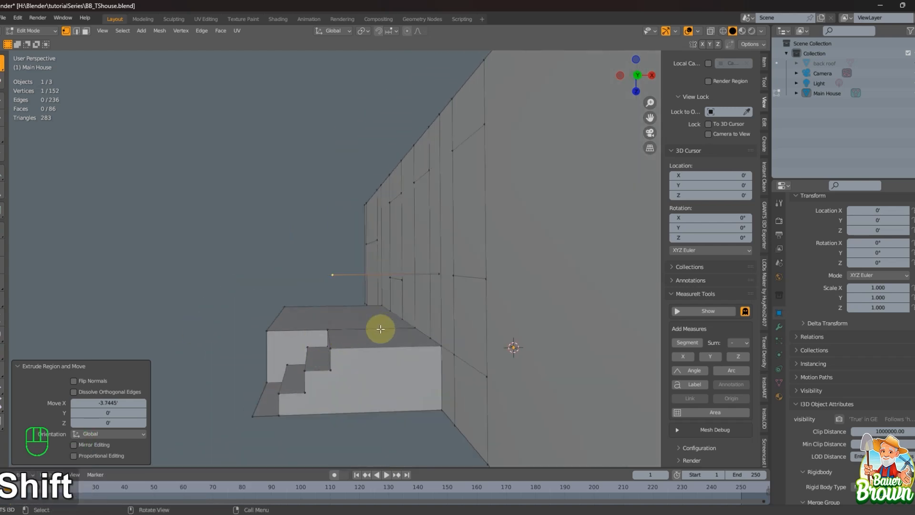
pyautogui.keyDown('shift'); pyautogui.moveTo(380, 329); pyautogui.dragTo(380, 367, button='middle'); pyautogui.keyUp('shift')
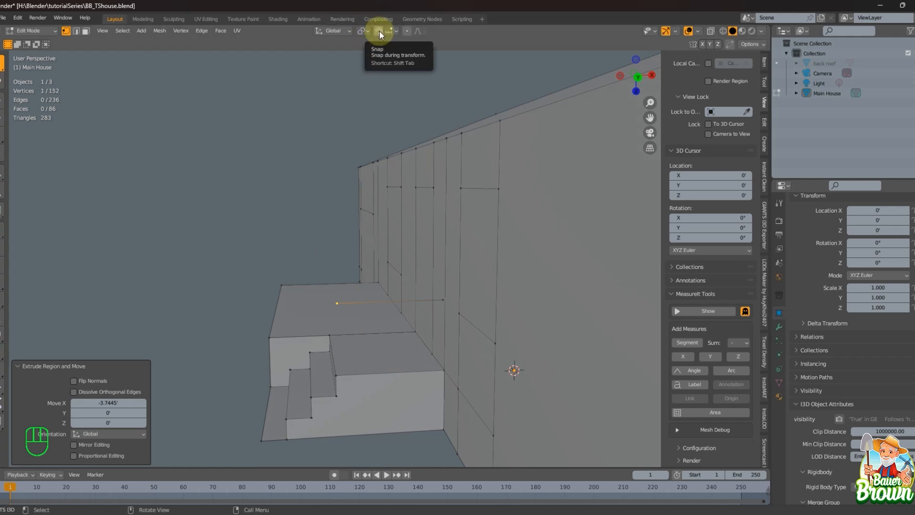
pyautogui.click(399, 31)
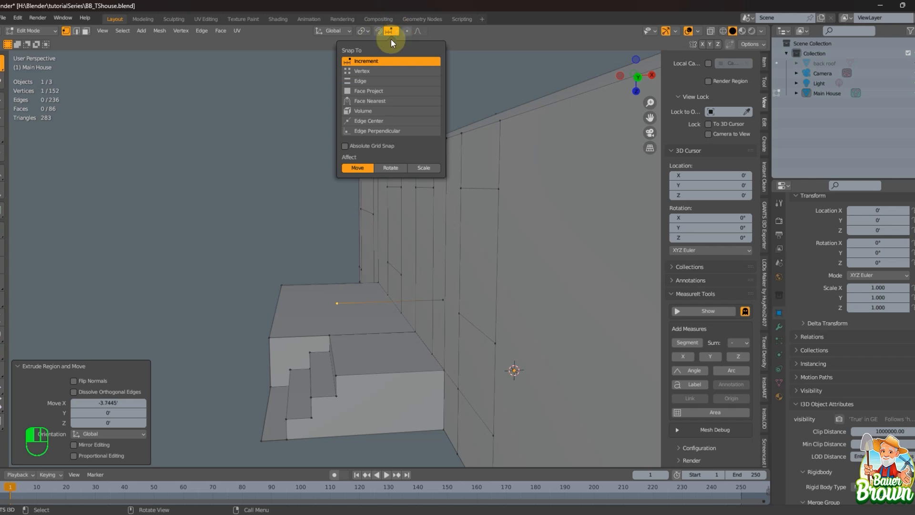
pyautogui.click(383, 77)
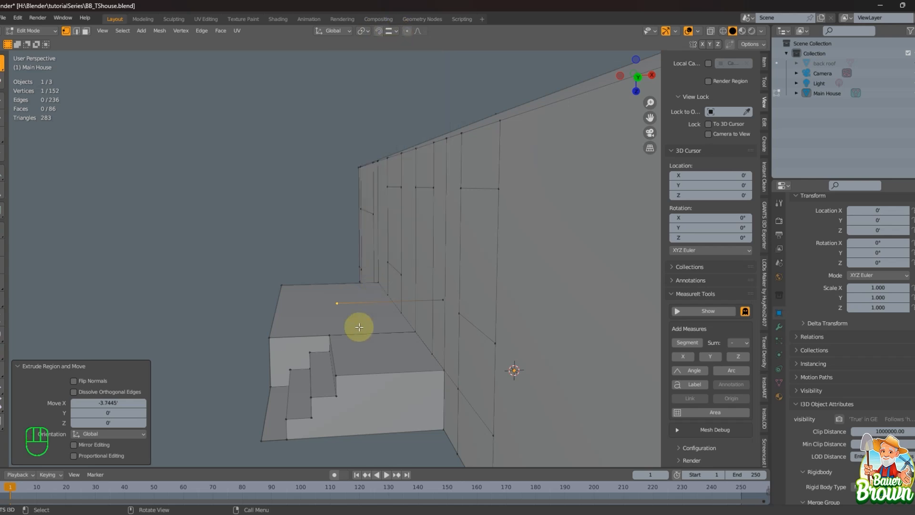
# Move the railing line's outer vertex about 0.09' along X, snapping it in line with the landing's edge above the stairs.
pyautogui.moveTo(327, 313)
pyautogui.mouseDown(button='middle')
pyautogui.moveTo(343, 314)
pyautogui.moveTo(340, 325)
pyautogui.moveTo(337, 307)
pyautogui.mouseUp(button='middle')
pyautogui.click(337, 305)
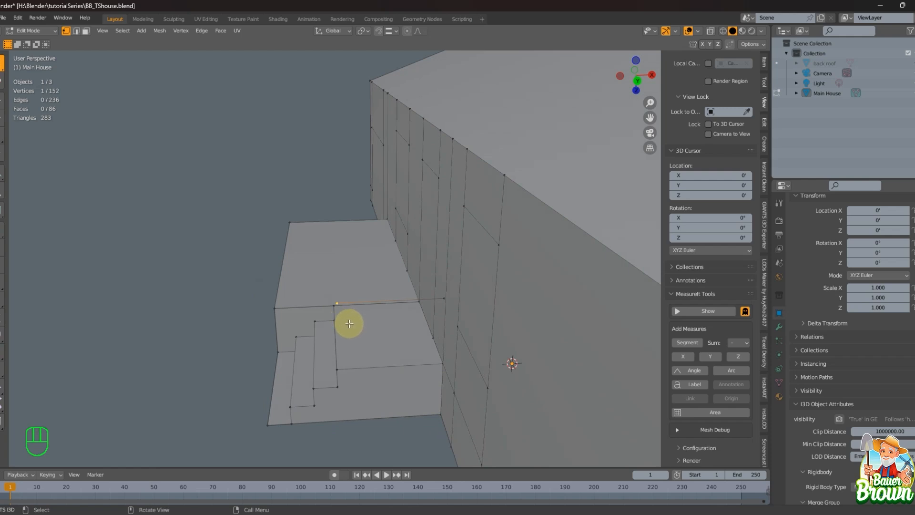
pyautogui.press('g')
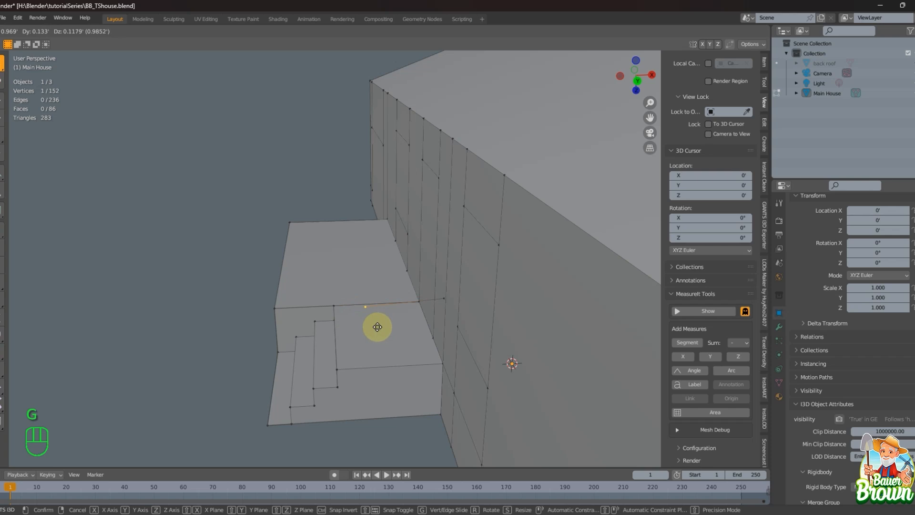
pyautogui.press('x')
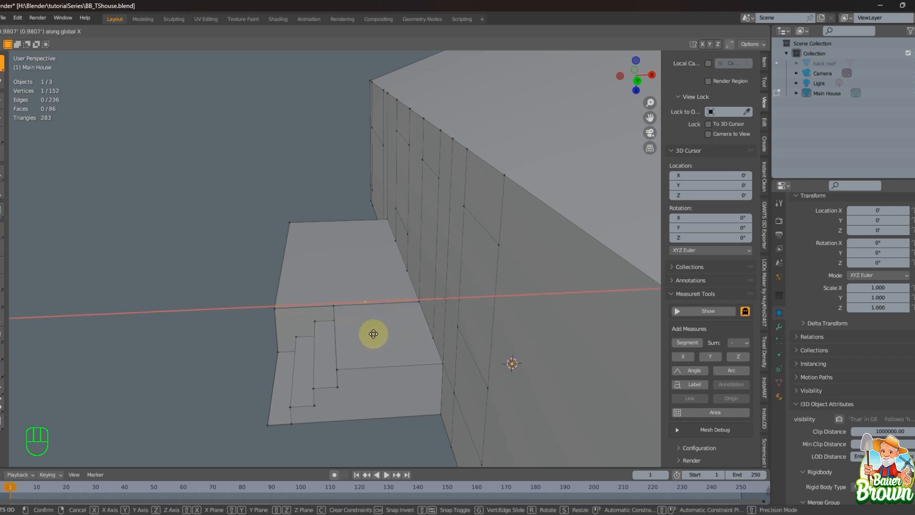
pyautogui.press('ctrl')
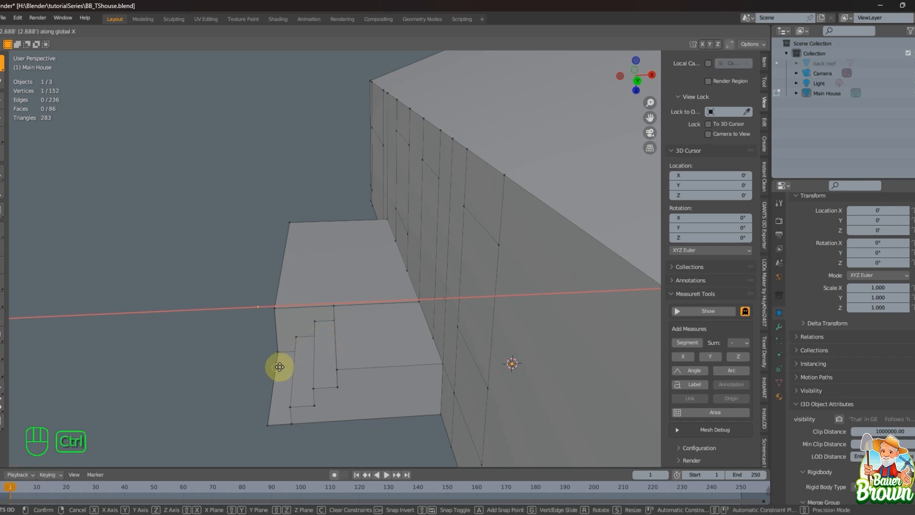
pyautogui.click(336, 344)
pyautogui.moveTo(333, 348); pyautogui.dragTo(388, 360, button='middle')
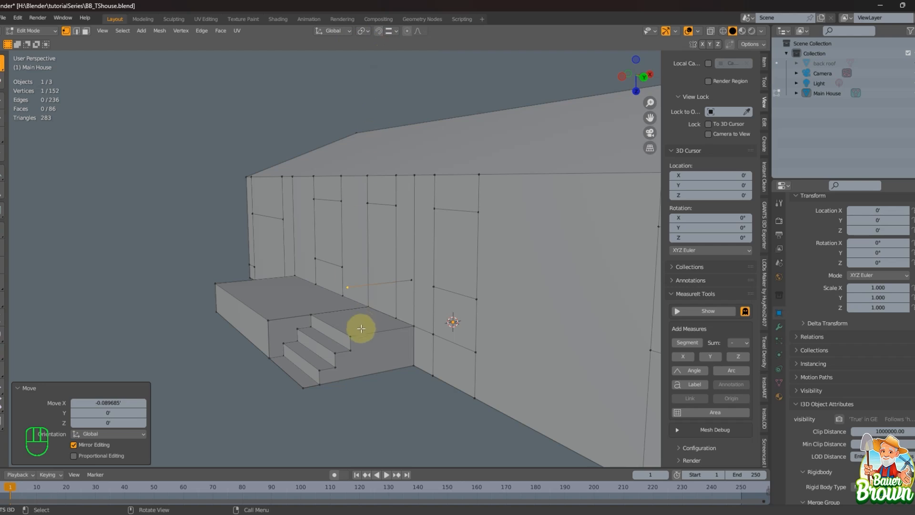
pyautogui.click(378, 30)
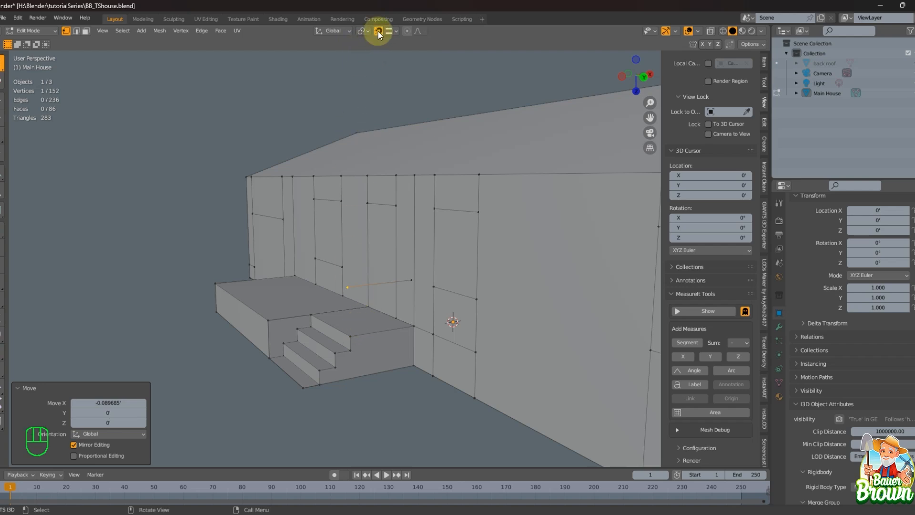
pyautogui.click(378, 31)
# Extrude the railing line's outer vertex about 2.6' further along X, snapping it to the platform's outer edge.
pyautogui.moveTo(364, 341); pyautogui.dragTo(333, 351, button='middle')
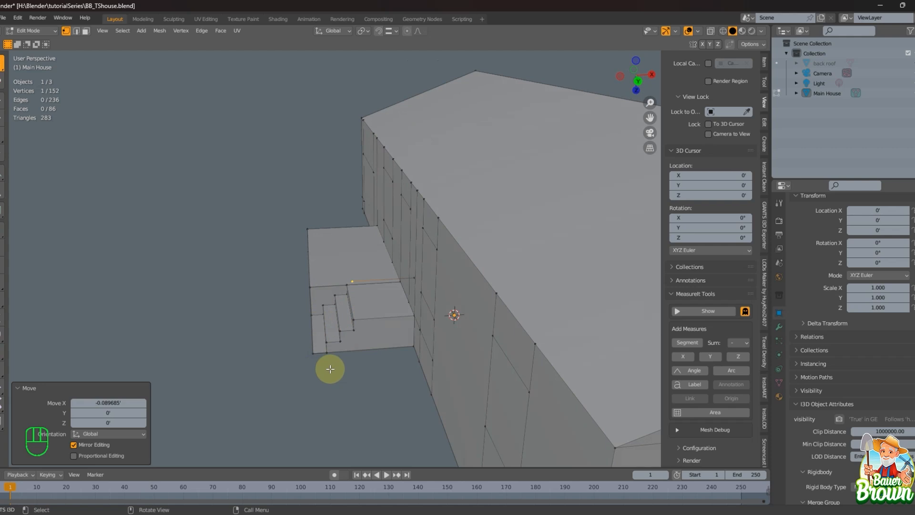
pyautogui.press('e')
pyautogui.press('x')
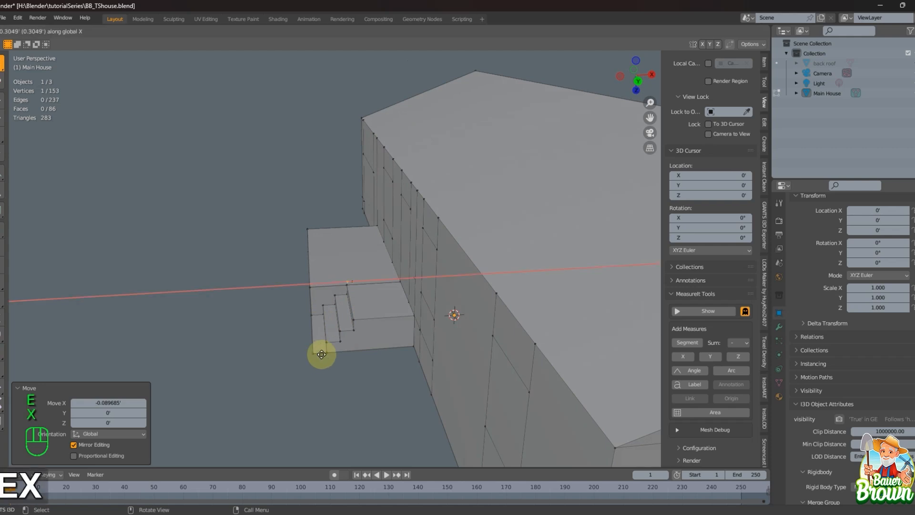
pyautogui.press('F5')
pyautogui.press('F5')
pyautogui.press('F5')
pyautogui.press('F5')
pyautogui.press('F5')
pyautogui.press('F5')
pyautogui.press('F5')
pyautogui.press('F5')
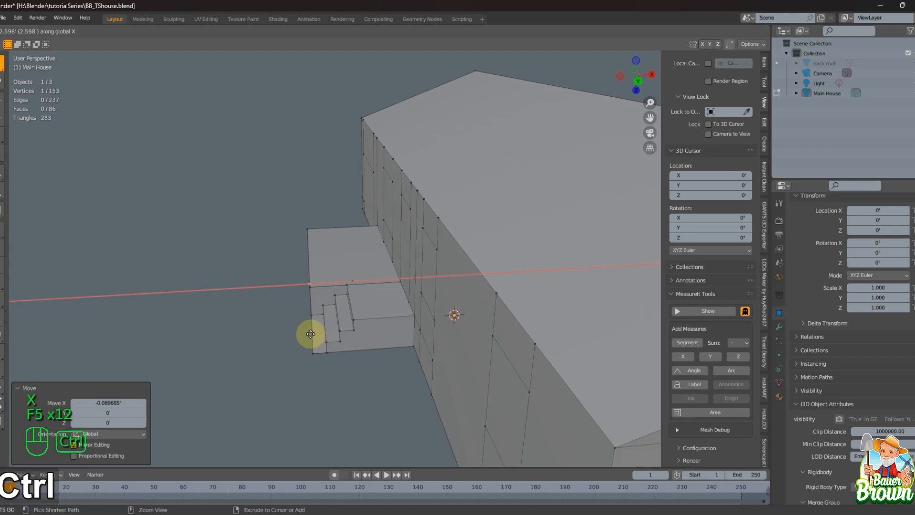
pyautogui.keyDown('ctrl'); pyautogui.click(311, 334); pyautogui.keyUp('ctrl')
# Move the new end vertex about 0.94' further out along X, beyond the lowest step.
pyautogui.scroll(-3, 321, 357)
pyautogui.moveTo(320, 356)
pyautogui.mouseDown(button='middle')
pyautogui.moveTo(358, 367)
pyautogui.moveTo(350, 318)
pyautogui.moveTo(329, 323)
pyautogui.moveTo(328, 342)
pyautogui.mouseUp(button='middle')
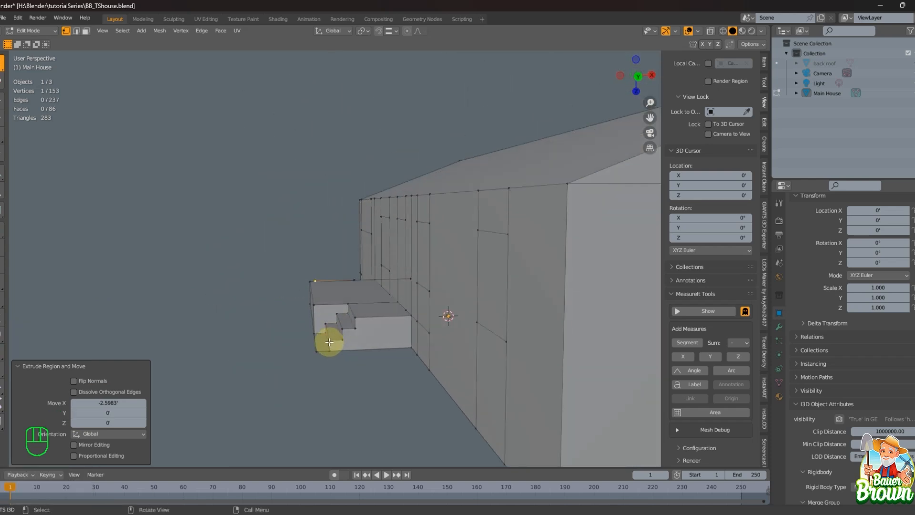
pyautogui.press('g')
pyautogui.press('x')
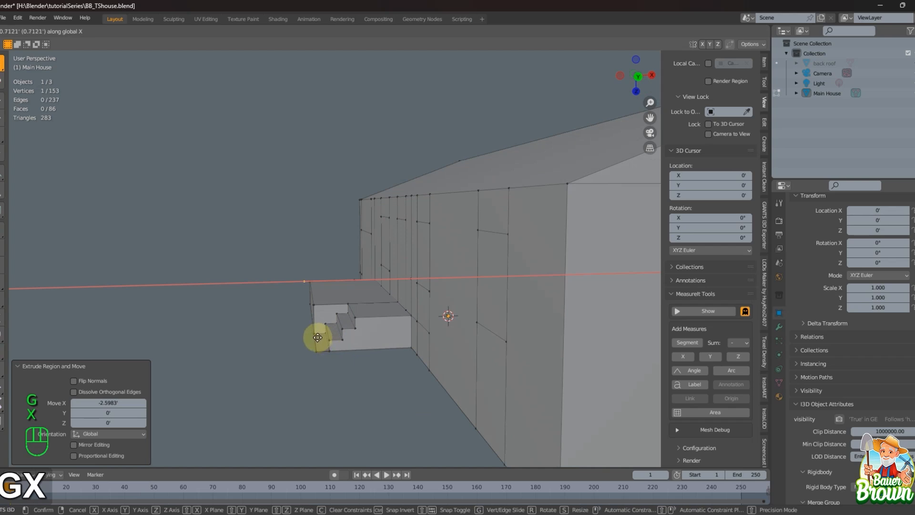
pyautogui.click(315, 335)
# Lower the end vertex about 3.27' along Z so the railing line slopes down along the stairs.
pyautogui.moveTo(317, 347); pyautogui.dragTo(311, 322, button='middle')
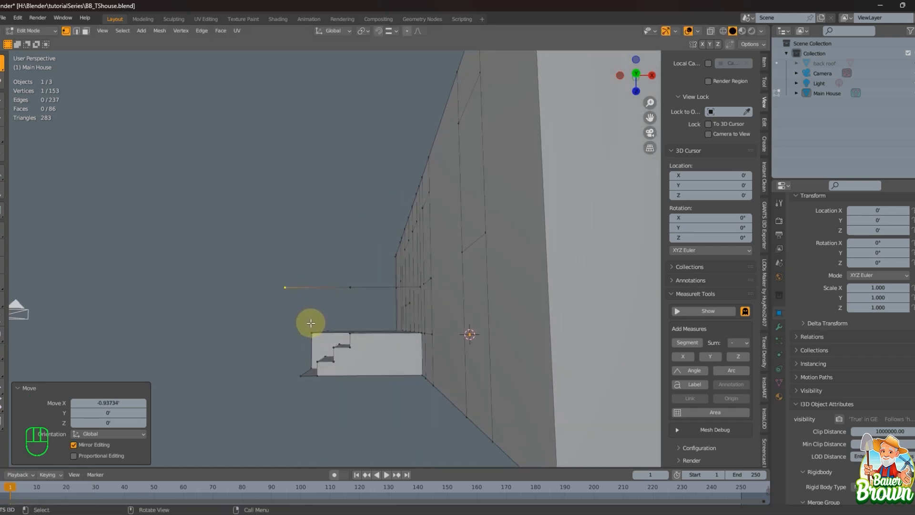
pyautogui.press('g')
pyautogui.press('z')
pyautogui.click(307, 357)
# Set the snapping target to Face Project.
pyautogui.moveTo(313, 371); pyautogui.dragTo(305, 407, button='middle')
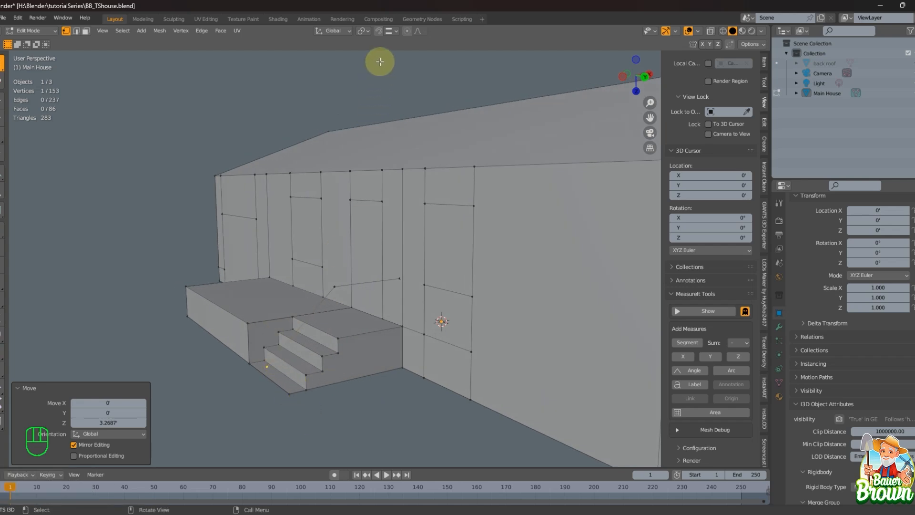
pyautogui.click(395, 32)
pyautogui.click(390, 87)
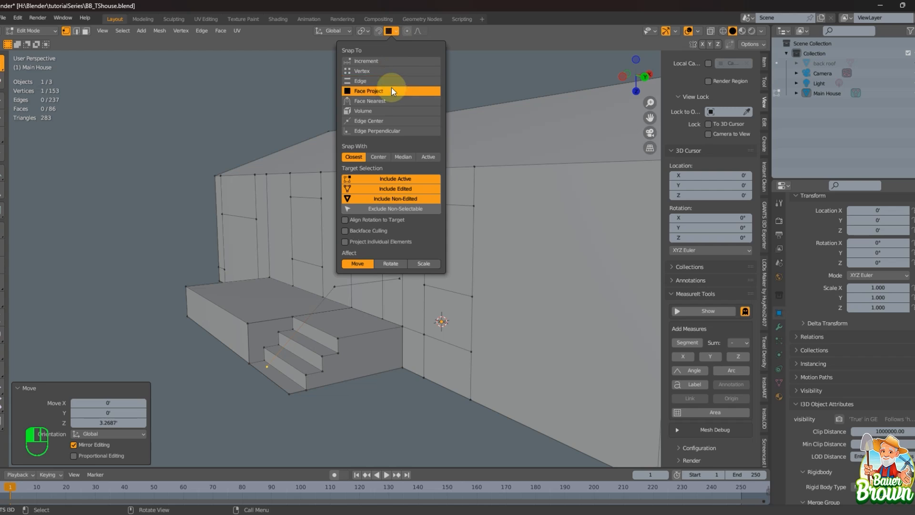
pyautogui.moveTo(410, 340); pyautogui.dragTo(272, 366, button='middle')
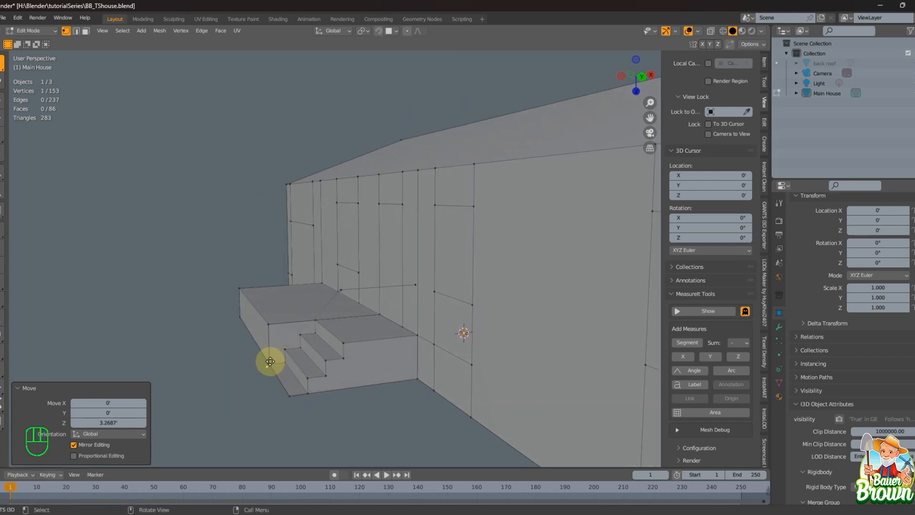
pyautogui.press('e')
pyautogui.press('z')
pyautogui.press('s')
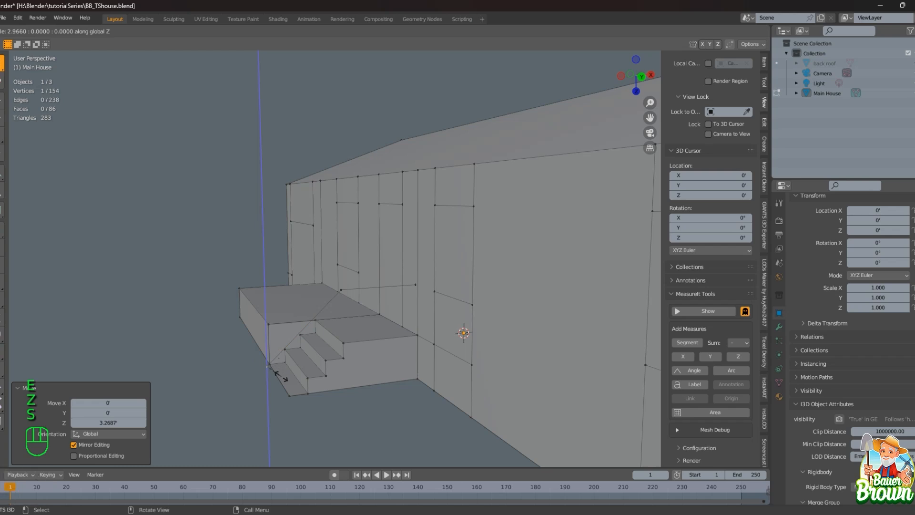
pyautogui.press('Escape')
# Extrude the railing line's lower end vertex about 1.42' straight down along Z toward the ground, with snapping.
pyautogui.press('e')
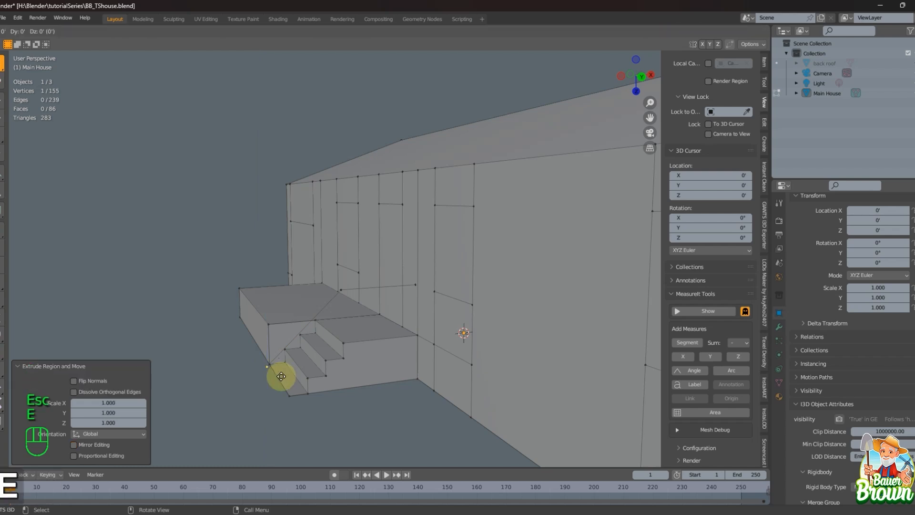
pyautogui.press('z')
pyautogui.keyDown('ctrl'); pyautogui.click(276, 373); pyautogui.keyUp('ctrl')
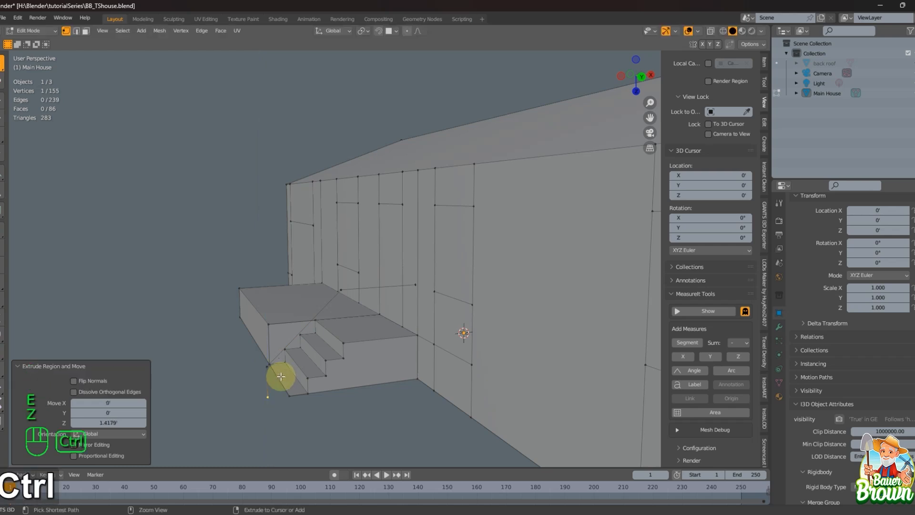
pyautogui.moveTo(276, 373)
pyautogui.mouseDown(button='middle')
pyautogui.moveTo(303, 393)
pyautogui.moveTo(292, 382)
pyautogui.mouseUp(button='middle')
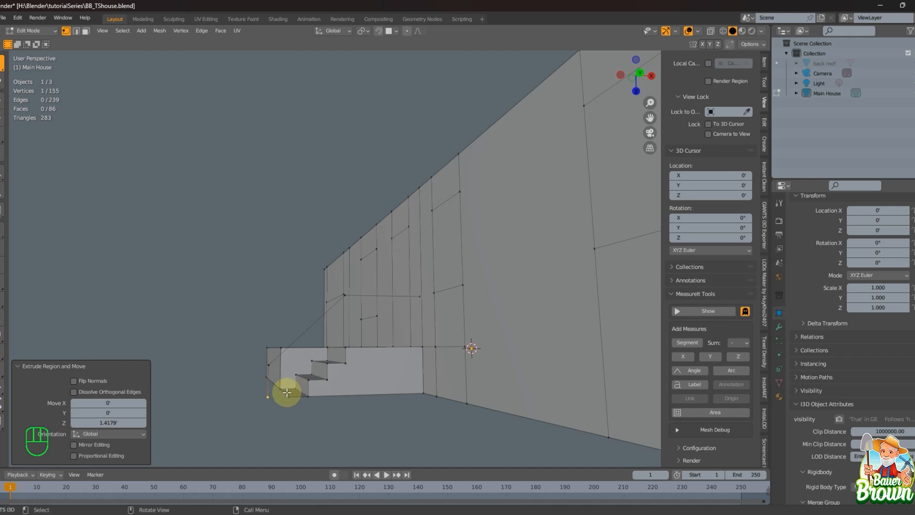
# Subdivide the horizontal top edge of the railing outline once to add a vertex at its middle.
pyautogui.moveTo(331, 408); pyautogui.dragTo(357, 381, button='middle')
pyautogui.click(341, 290)
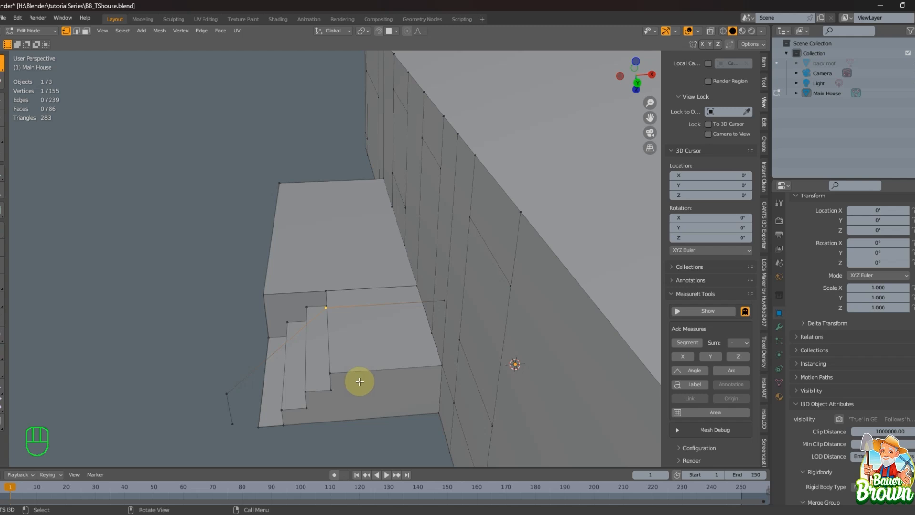
pyautogui.press('2')
pyautogui.click(383, 304)
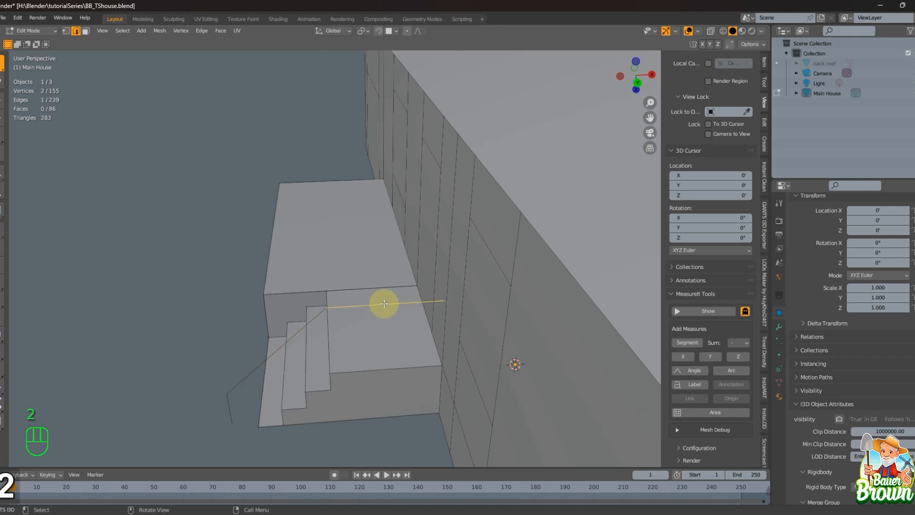
pyautogui.rightClick(388, 329)
pyautogui.press('s')
# Move the top edge's middle vertex about -1.70' along X, close to the corner where the railing starts sloping down.
pyautogui.press('1')
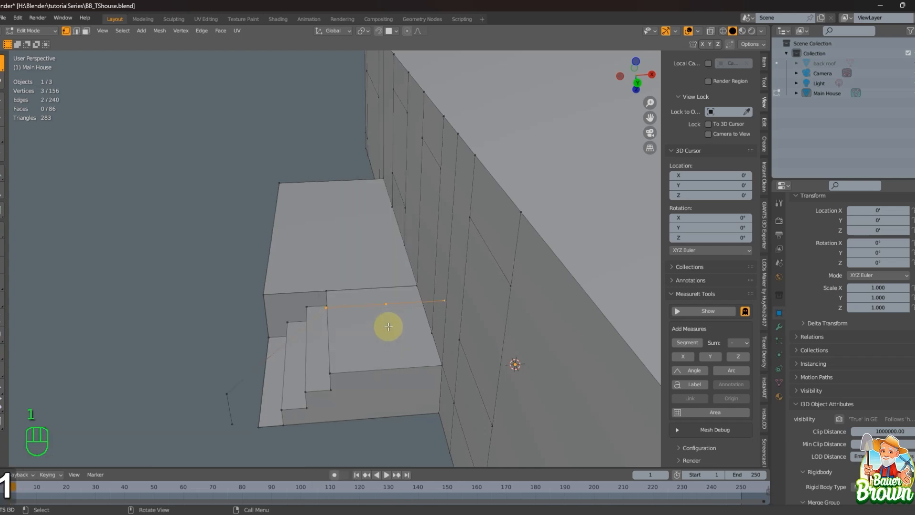
pyautogui.click(386, 303)
pyautogui.moveTo(408, 358)
pyautogui.mouseDown(button='middle')
pyautogui.moveTo(402, 352)
pyautogui.moveTo(414, 343)
pyautogui.mouseUp(button='middle')
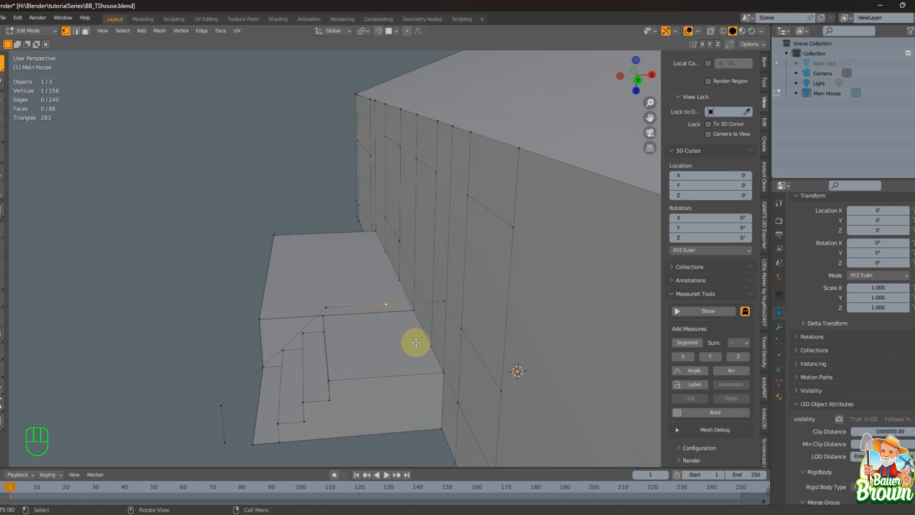
pyautogui.press('g')
pyautogui.press('x')
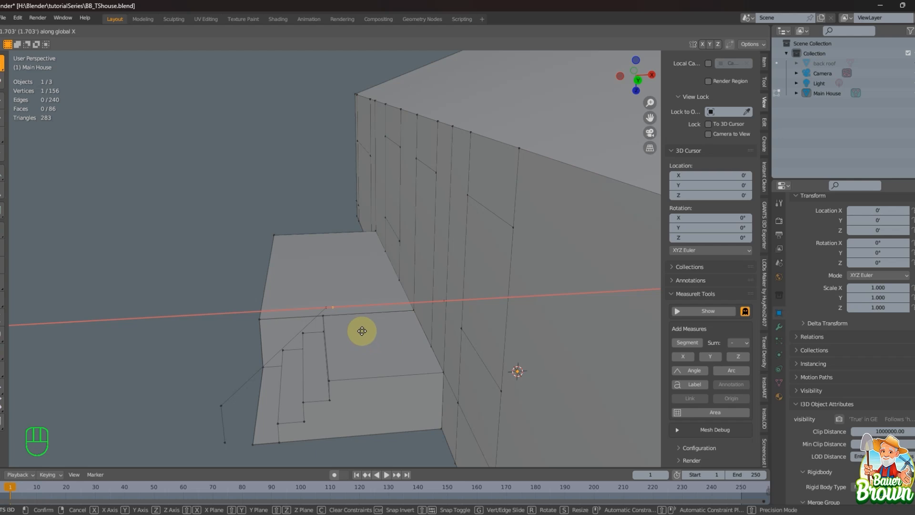
pyautogui.click(362, 330)
# Compare the railing outline with the reference photo through the camera in wireframe, and return to the solid perspective view.
pyautogui.moveTo(360, 327); pyautogui.dragTo(292, 393, button='middle')
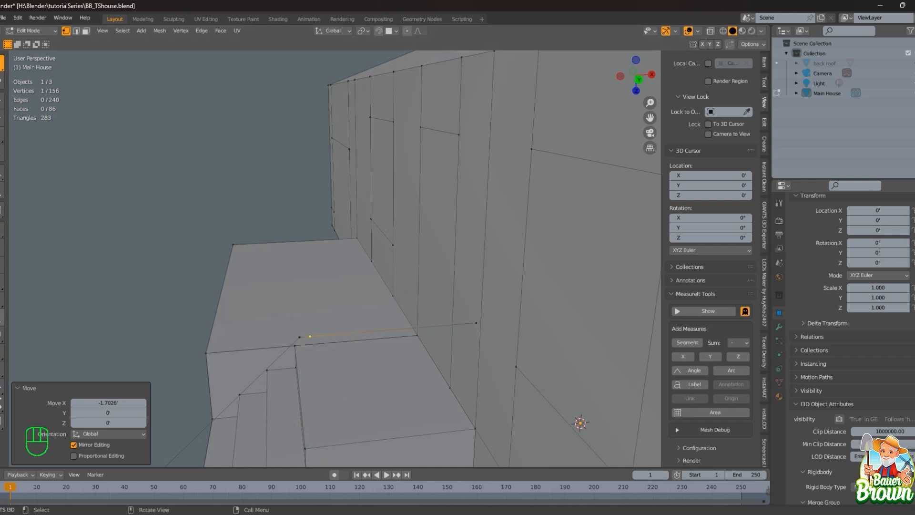
pyautogui.hotkey('shift', 'z')
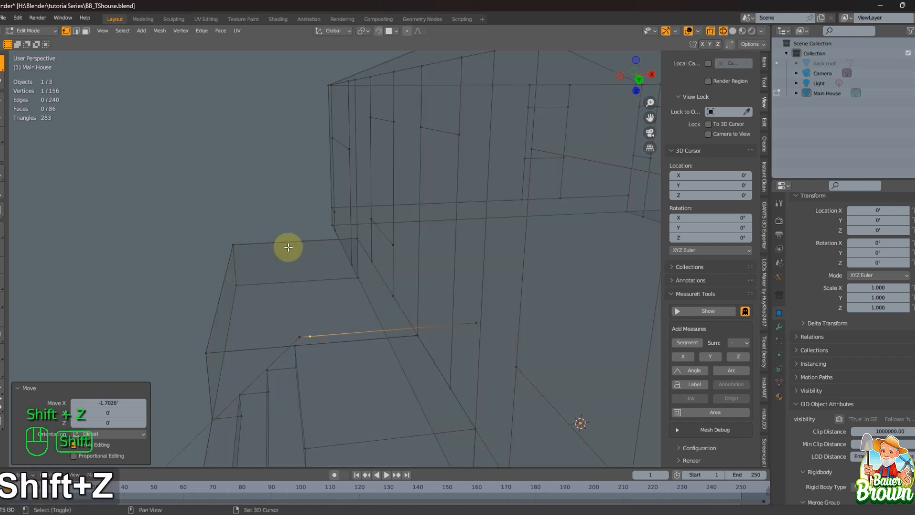
pyautogui.press('KP_0')
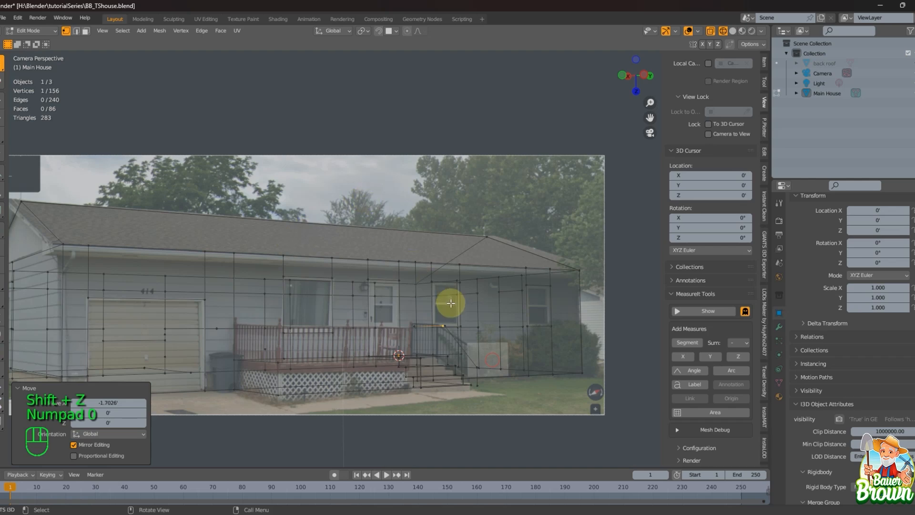
pyautogui.scroll(4, 450, 302)
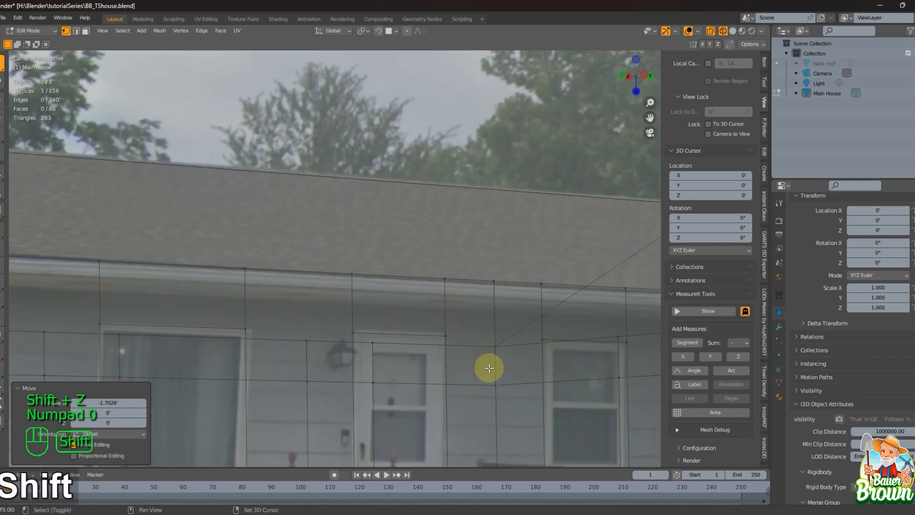
pyautogui.keyDown('shift'); pyautogui.moveTo(488, 368); pyautogui.dragTo(349, 209, button='middle'); pyautogui.keyUp('shift')
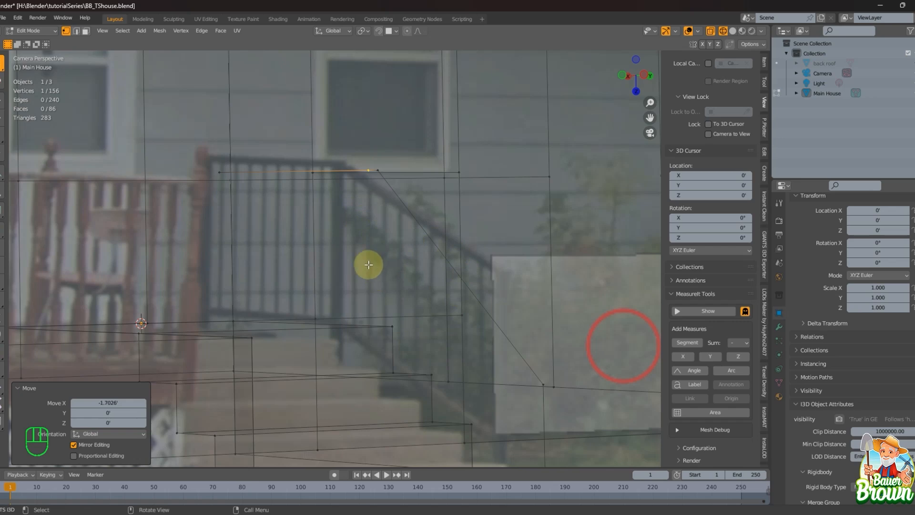
pyautogui.scroll(-5, 368, 264)
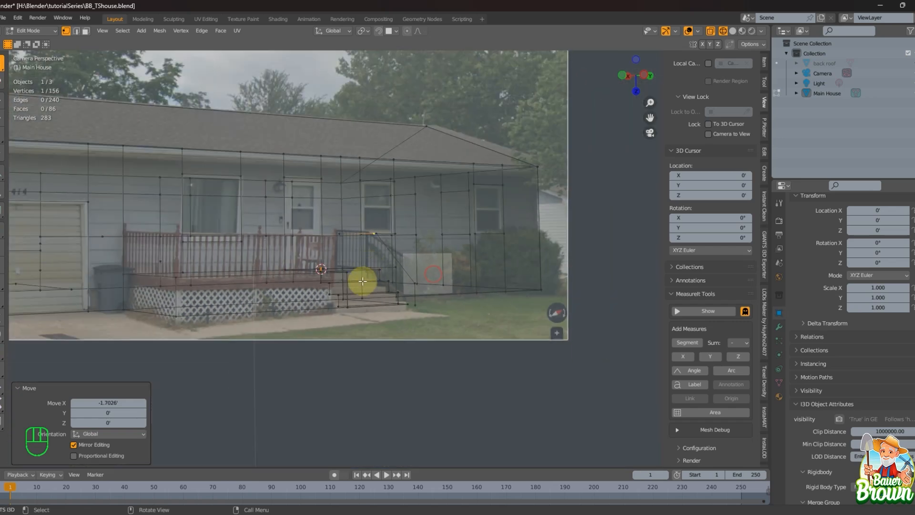
pyautogui.keyDown('shift'); pyautogui.moveTo(316, 230); pyautogui.dragTo(365, 283, button='middle'); pyautogui.keyUp('shift')
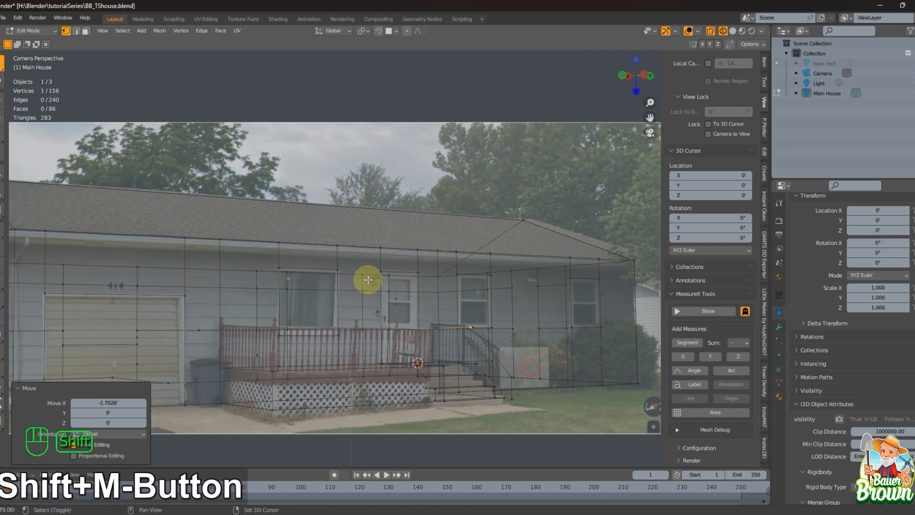
pyautogui.scroll(1, 368, 280)
pyautogui.scroll(-2, 368, 279)
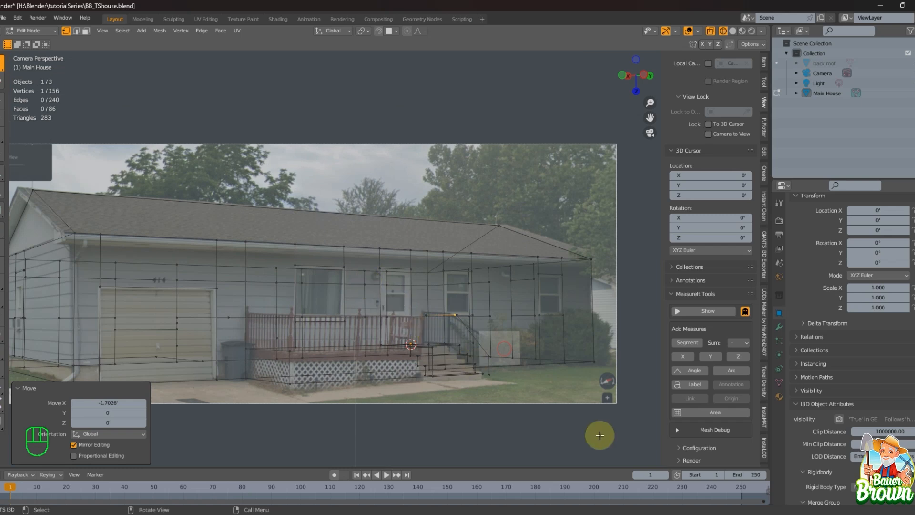
pyautogui.moveTo(471, 339)
pyautogui.mouseDown(button='middle')
pyautogui.moveTo(484, 360)
pyautogui.moveTo(485, 353)
pyautogui.moveTo(427, 353)
pyautogui.moveTo(505, 343)
pyautogui.moveTo(358, 341)
pyautogui.moveTo(395, 351)
pyautogui.moveTo(376, 359)
pyautogui.moveTo(380, 385)
pyautogui.mouseUp(button='middle')
pyautogui.hotkey('shift', 'z')
# Extrude the moved vertex about 2.48' straight down along Z to the porch surface as a post, with snapping.
pyautogui.press('e')
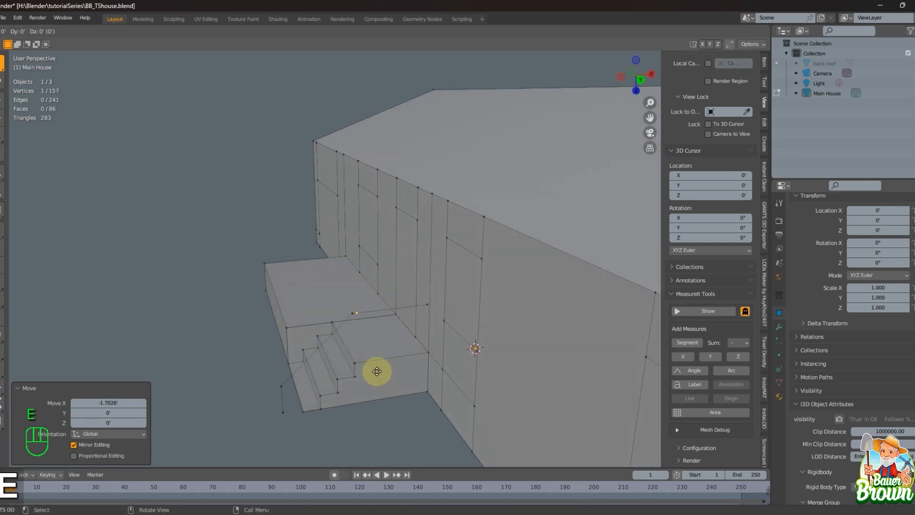
pyautogui.press('z')
pyautogui.press('F5')
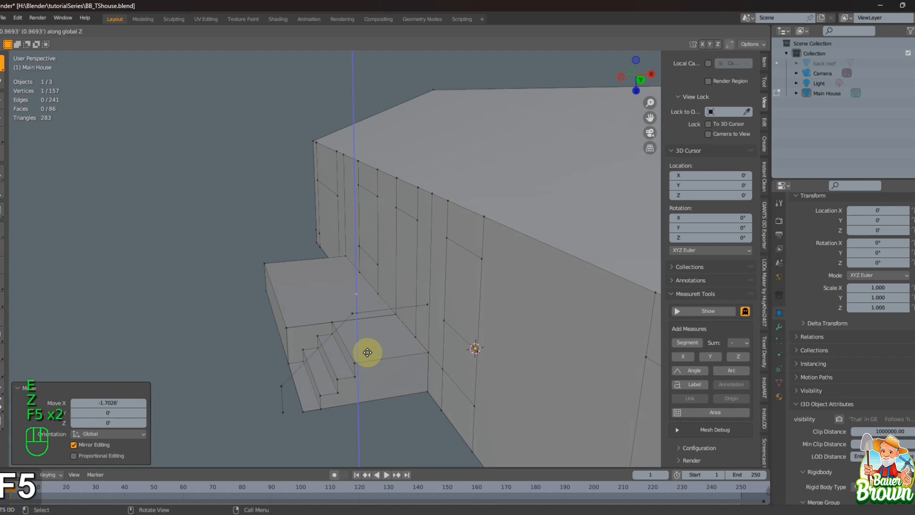
pyautogui.press('F5')
pyautogui.press('F5')
pyautogui.press('F5')
pyautogui.keyDown('ctrl'); pyautogui.click(367, 352); pyautogui.keyUp('ctrl')
# Select all five edges of the railing outline and separate them from Main House into their own object.
pyautogui.moveTo(376, 364); pyautogui.dragTo(421, 365, button='middle')
pyautogui.scroll(3, 363, 373)
pyautogui.scroll(-2, 410, 373)
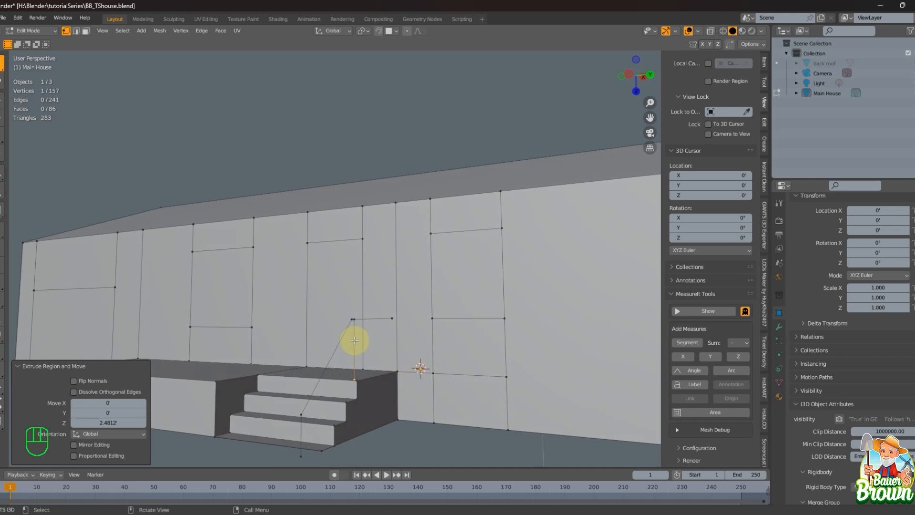
pyautogui.moveTo(353, 341); pyautogui.dragTo(321, 265, button='middle')
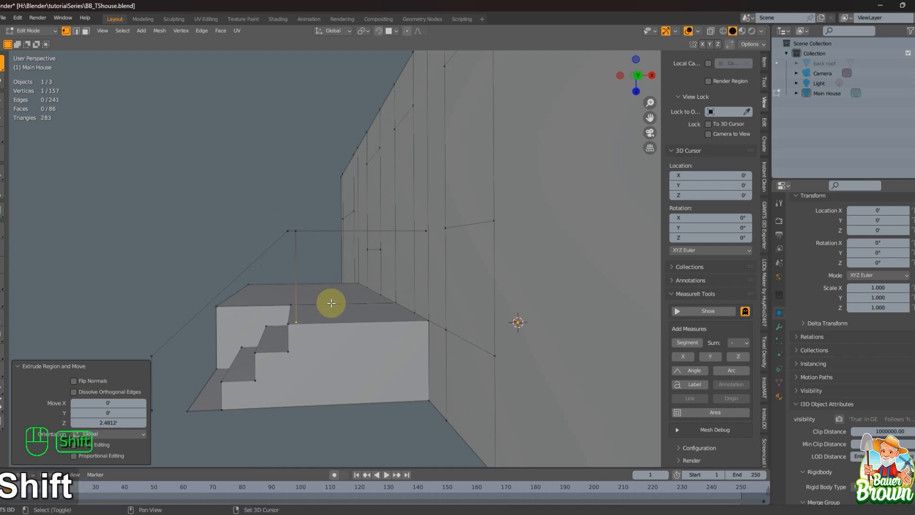
pyautogui.keyDown('shift'); pyautogui.moveTo(329, 303); pyautogui.dragTo(418, 237, button='middle'); pyautogui.keyUp('shift')
pyautogui.moveTo(376, 351); pyautogui.dragTo(377, 381, button='middle')
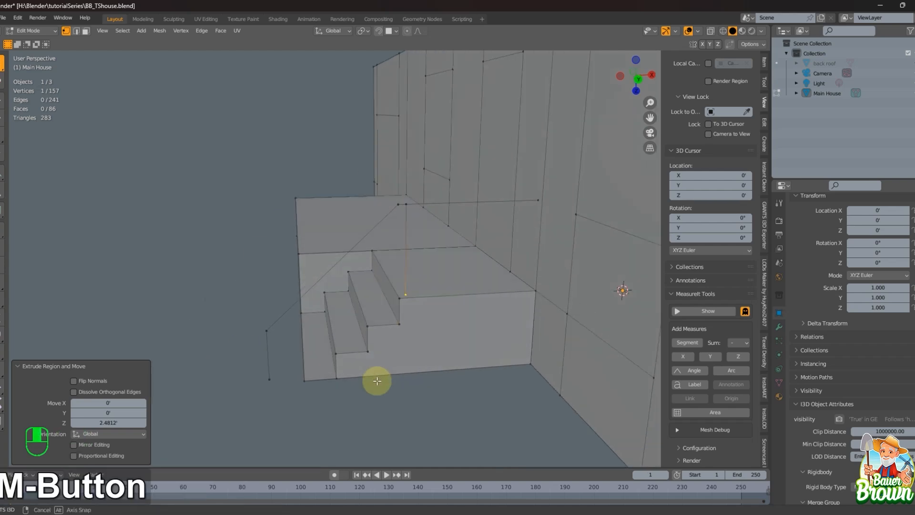
pyautogui.press('2')
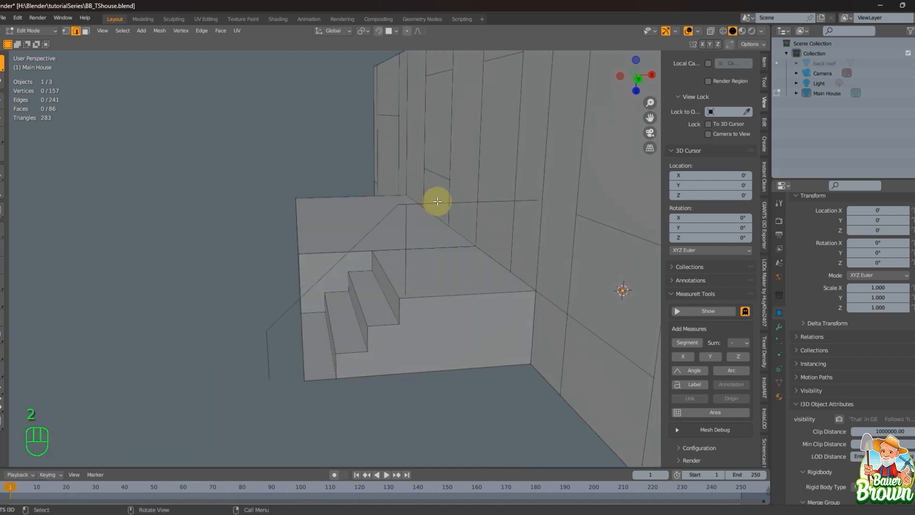
pyautogui.click(408, 208)
pyautogui.keyDown('shift'); pyautogui.click(394, 214); pyautogui.keyUp('shift')
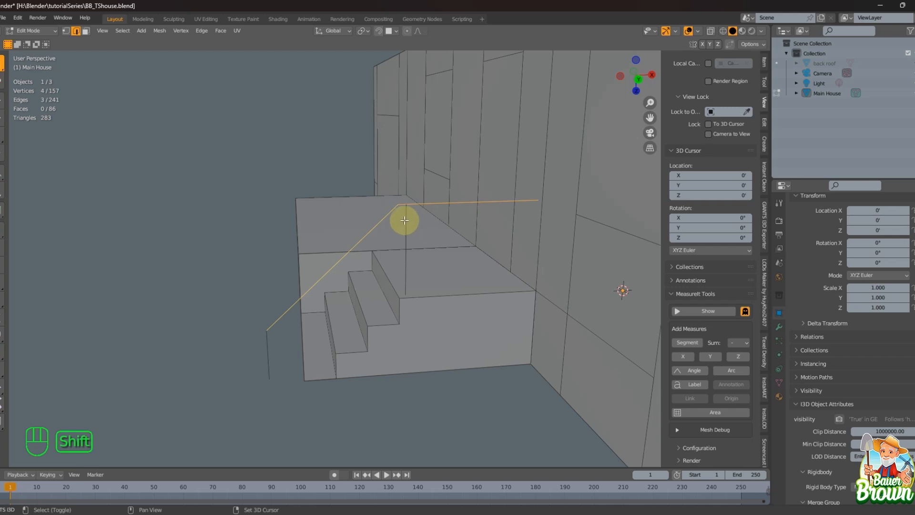
pyautogui.keyDown('shift'); pyautogui.click(404, 217); pyautogui.keyUp('shift')
pyautogui.keyDown('shift'); pyautogui.click(286, 348); pyautogui.keyUp('shift')
pyautogui.keyDown('shift'); pyautogui.click(267, 356); pyautogui.keyUp('shift')
pyautogui.moveTo(265, 358); pyautogui.dragTo(339, 365, button='middle')
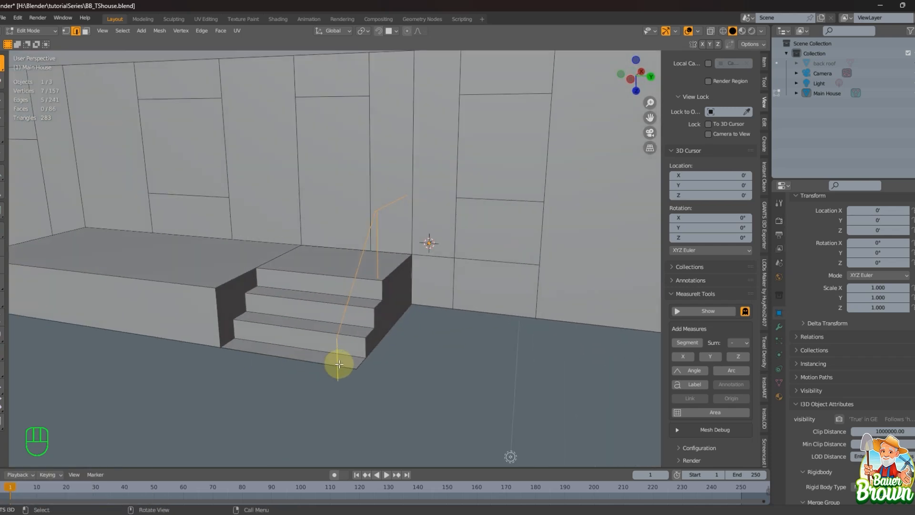
pyautogui.press('p')
pyautogui.press('s')
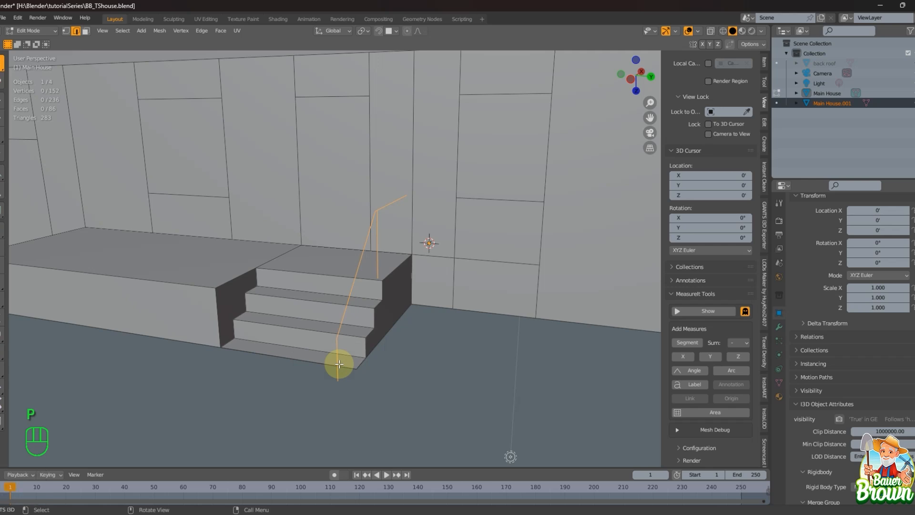
# Rename the separated object as railing.
pyautogui.doubleClick(827, 105)
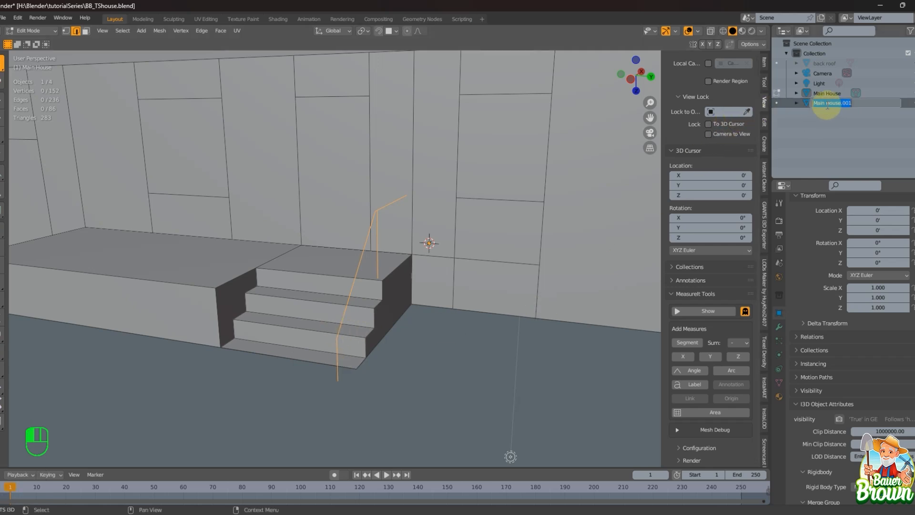
pyautogui.write('railing')
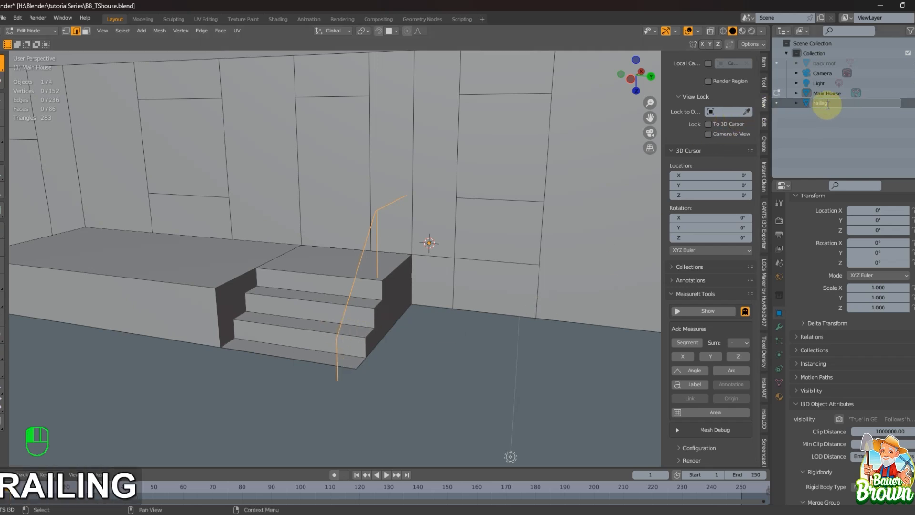
pyautogui.press('Return')
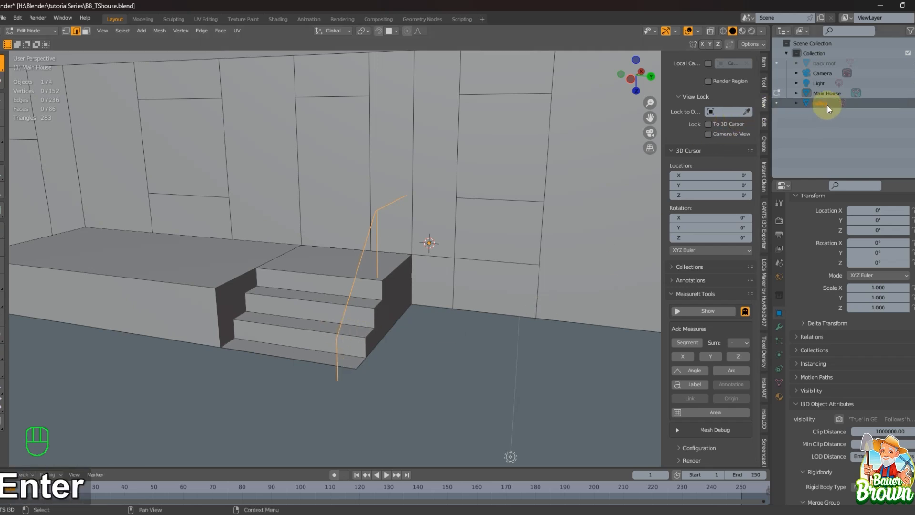
# Return to Object Mode, make the railing the active object and convert it to a curve.
pyautogui.press('Tab')
pyautogui.rightClick(375, 214)
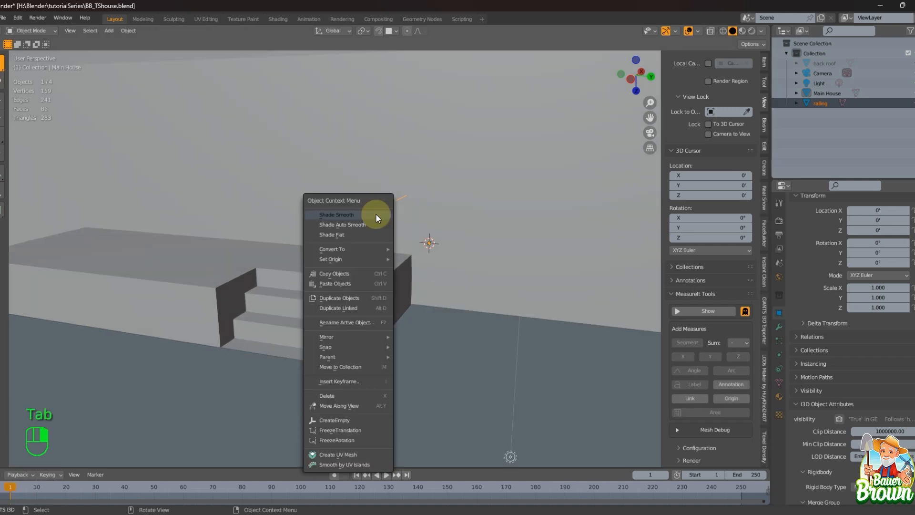
pyautogui.moveTo(371, 250)
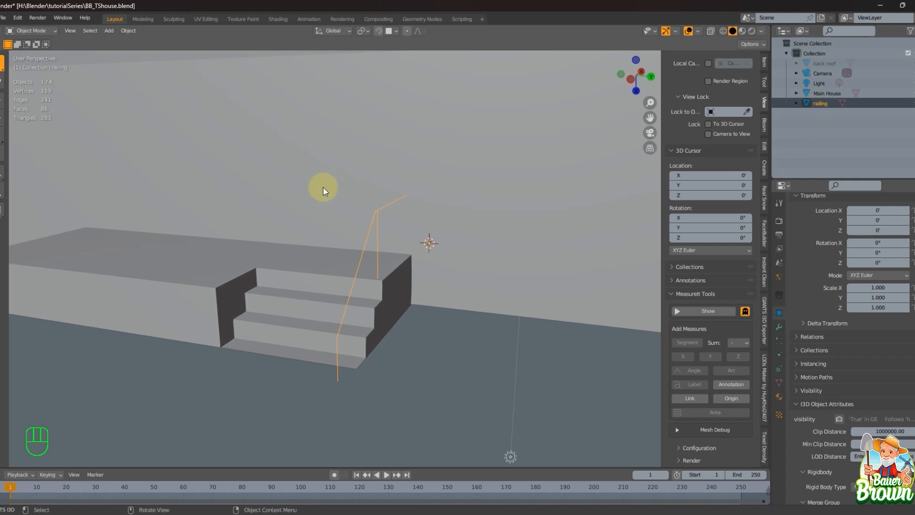
pyautogui.rightClick(379, 215)
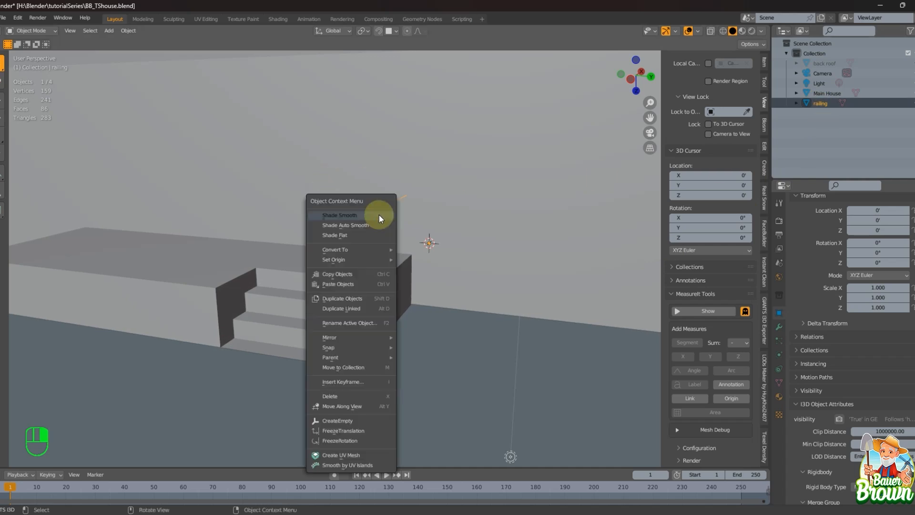
pyautogui.click(361, 250)
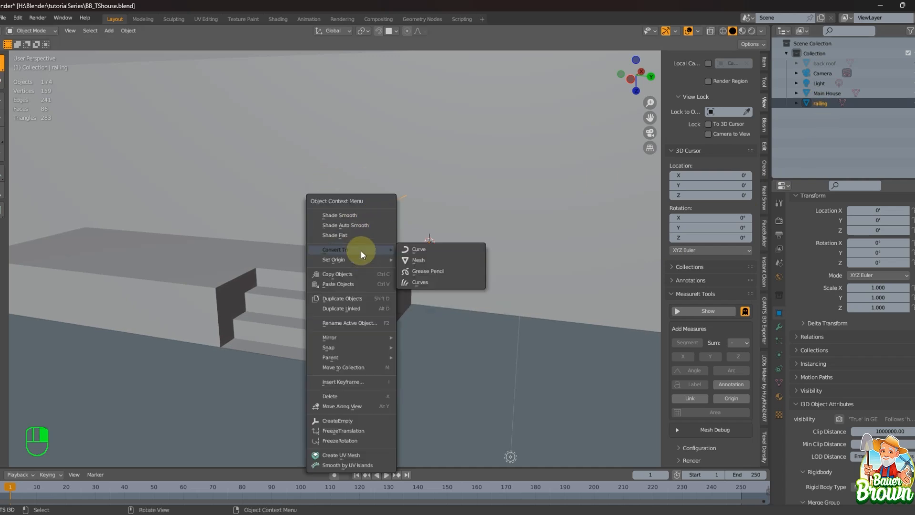
pyautogui.click(428, 249)
pyautogui.moveTo(443, 293); pyautogui.dragTo(495, 330, button='middle')
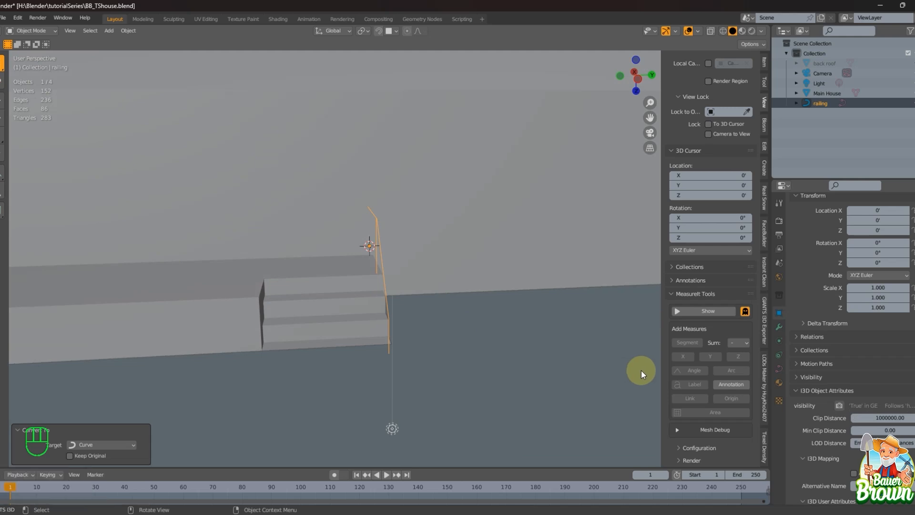
# Give the railing curve a round bevel with resolution 2 and a depth of about 0.0897'.
pyautogui.click(778, 368)
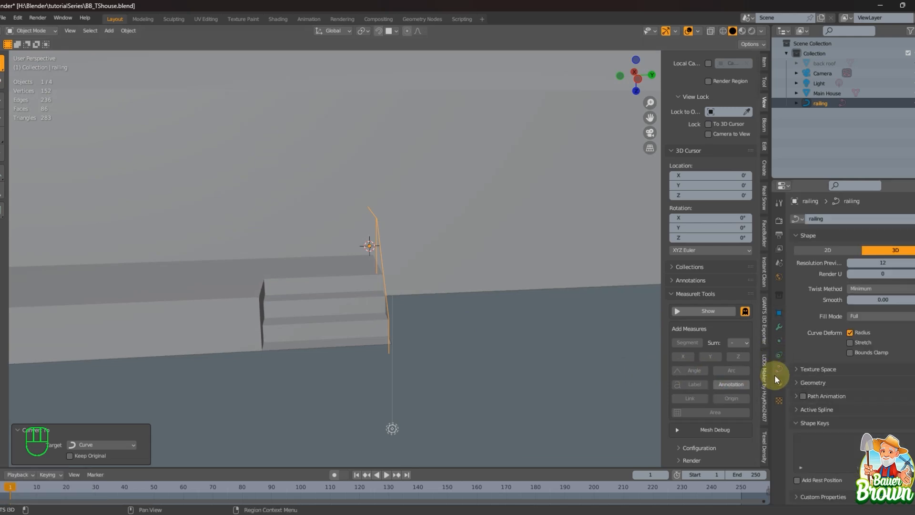
pyautogui.moveTo(505, 338); pyautogui.dragTo(494, 376, button='middle')
pyautogui.press('Tab')
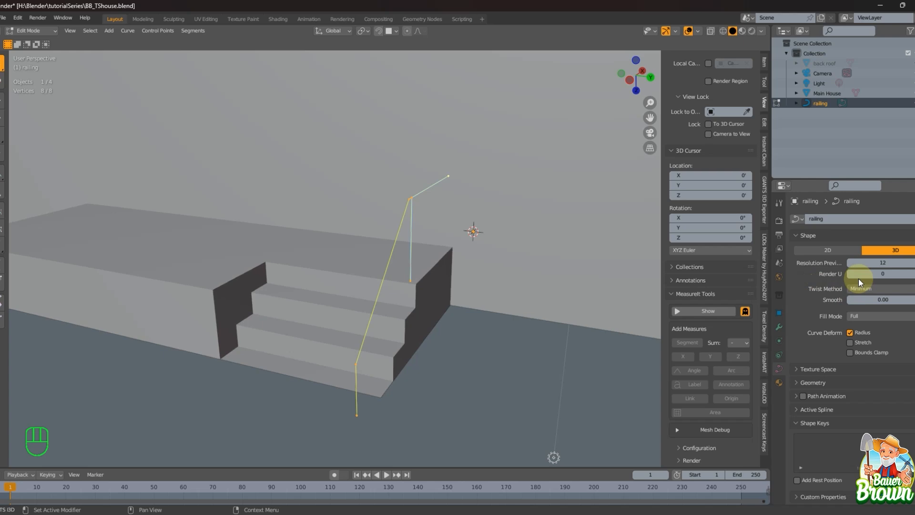
pyautogui.moveTo(581, 343); pyautogui.dragTo(515, 343, button='middle')
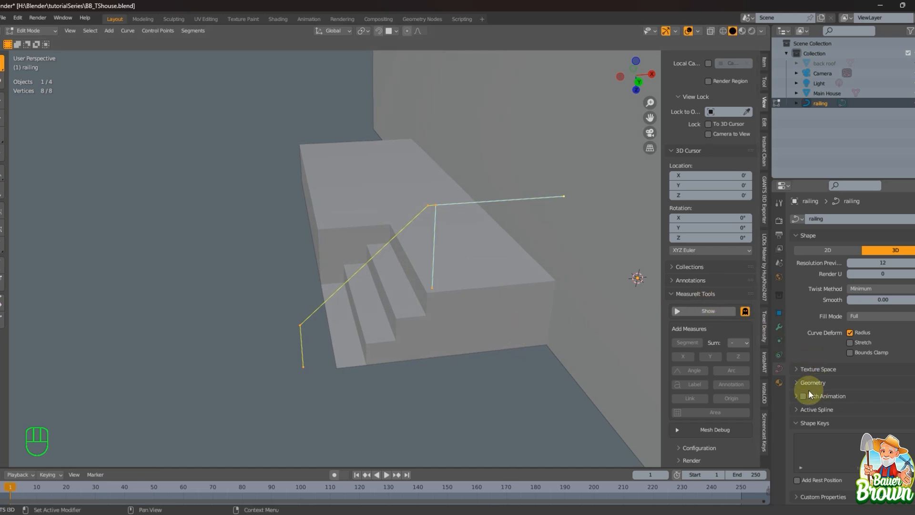
pyautogui.click(796, 382)
pyautogui.scroll(-3, 802, 353)
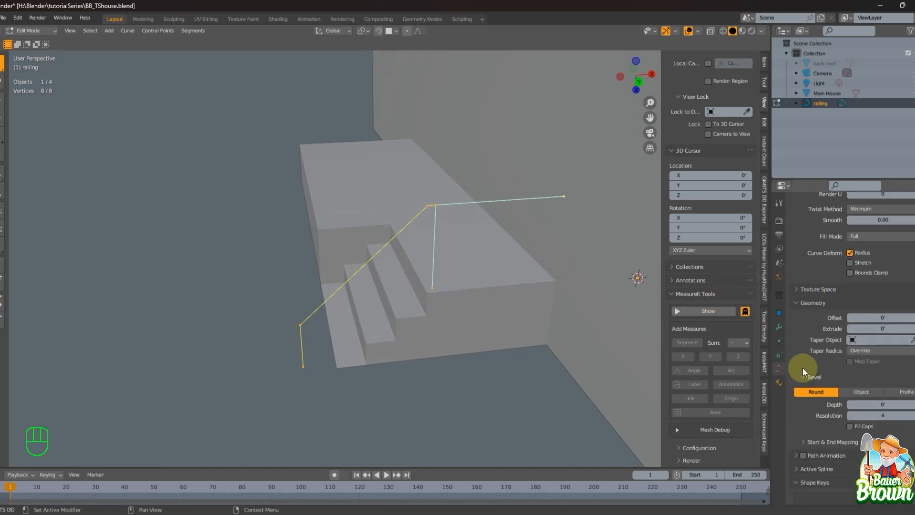
pyautogui.scroll(3, 802, 367)
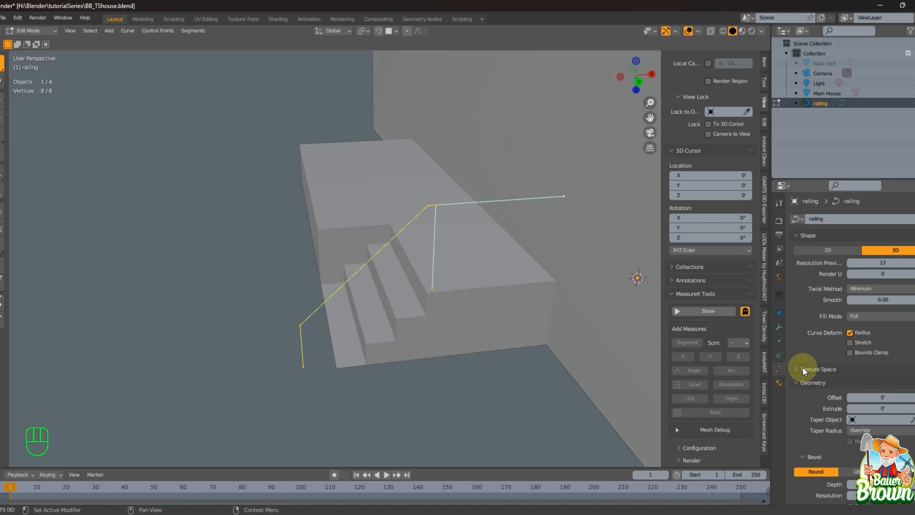
pyautogui.scroll(-4, 799, 312)
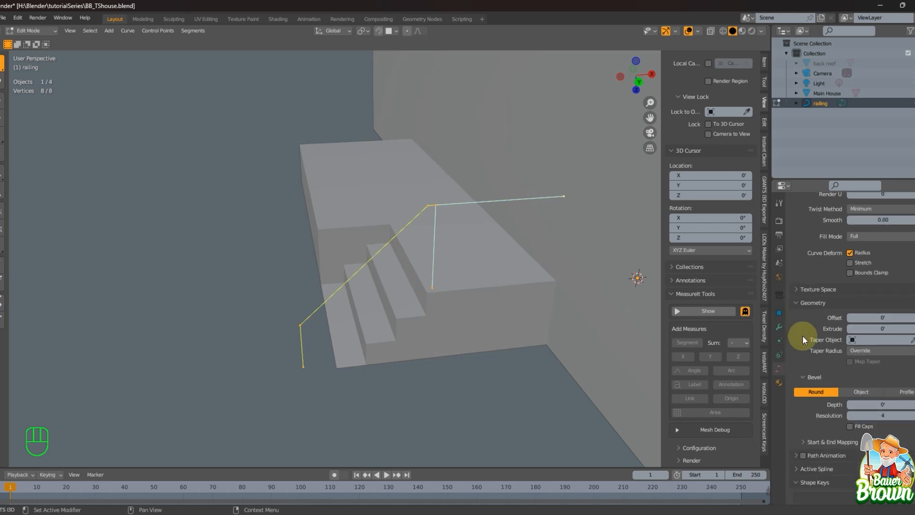
pyautogui.scroll(-1, 802, 336)
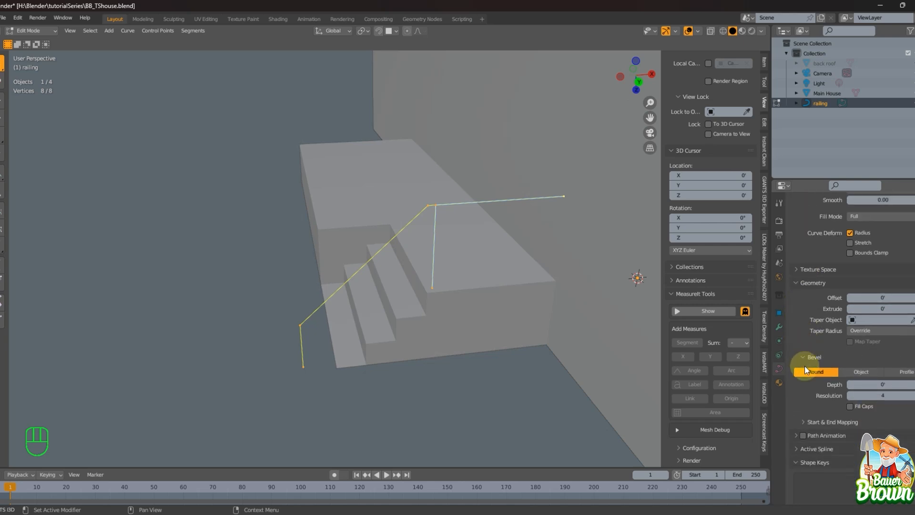
pyautogui.click(850, 396)
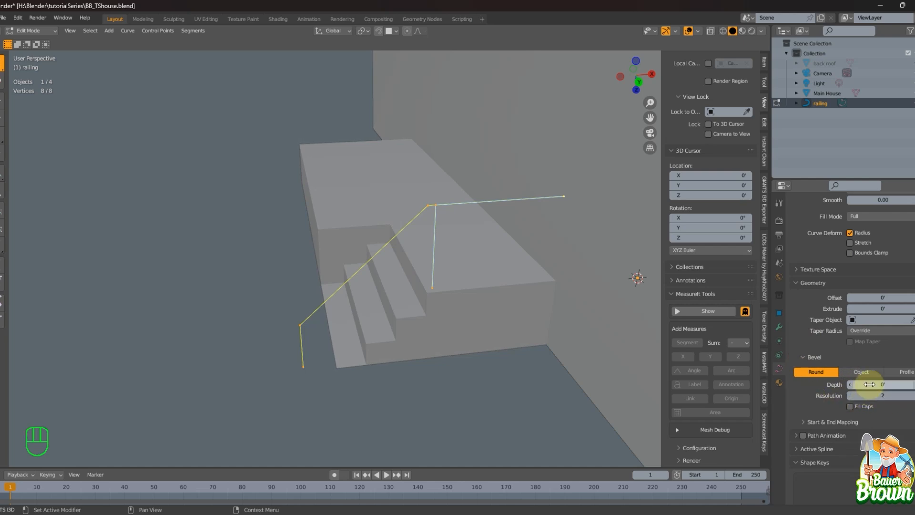
pyautogui.moveTo(882, 384); pyautogui.dragTo(884, 384)
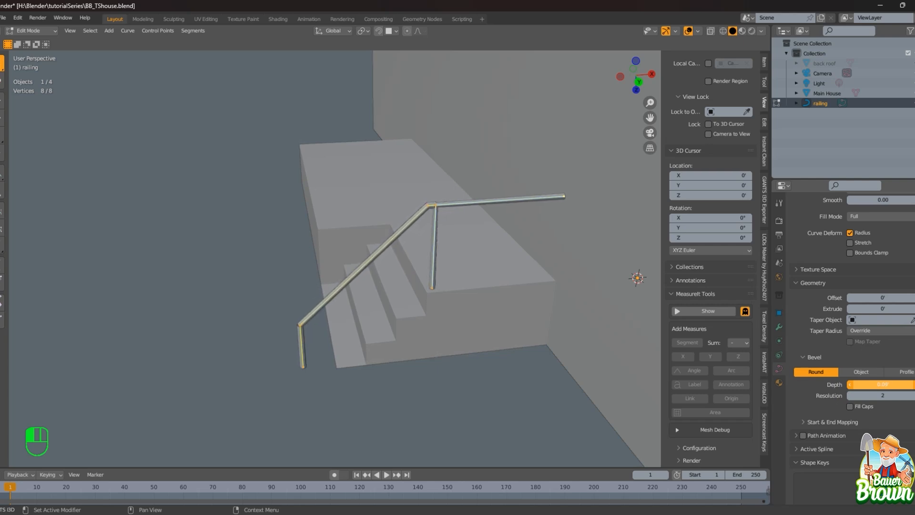
pyautogui.moveTo(884, 384); pyautogui.dragTo(885, 385)
# Examine the railing's thickness and corner joints up close and from several angles.
pyautogui.moveTo(382, 336); pyautogui.dragTo(355, 338, button='middle')
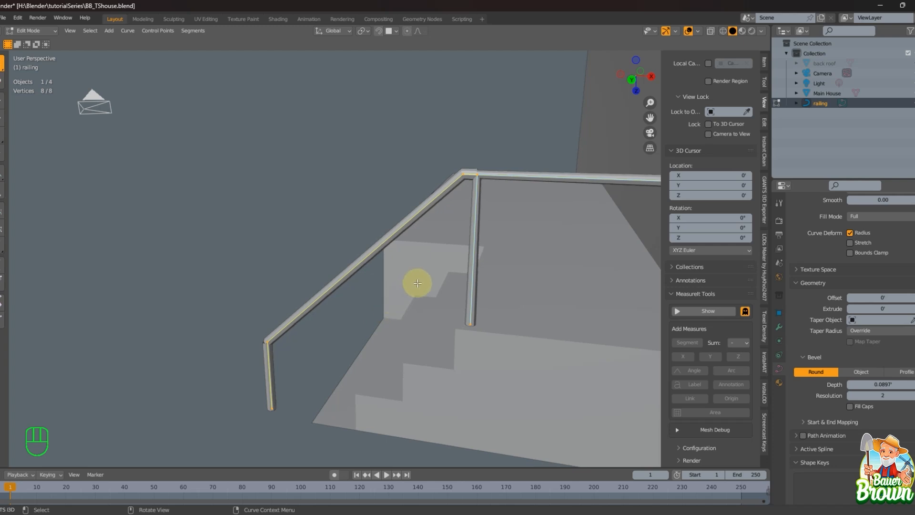
pyautogui.keyDown('shift'); pyautogui.moveTo(420, 283); pyautogui.dragTo(464, 299, button='middle'); pyautogui.keyUp('shift')
pyautogui.scroll(3, 391, 311)
pyautogui.scroll(-6, 419, 300)
pyautogui.scroll(5, 394, 358)
pyautogui.keyDown('shift'); pyautogui.moveTo(395, 357); pyautogui.dragTo(486, 335, button='middle'); pyautogui.keyUp('shift')
pyautogui.scroll(-4, 480, 348)
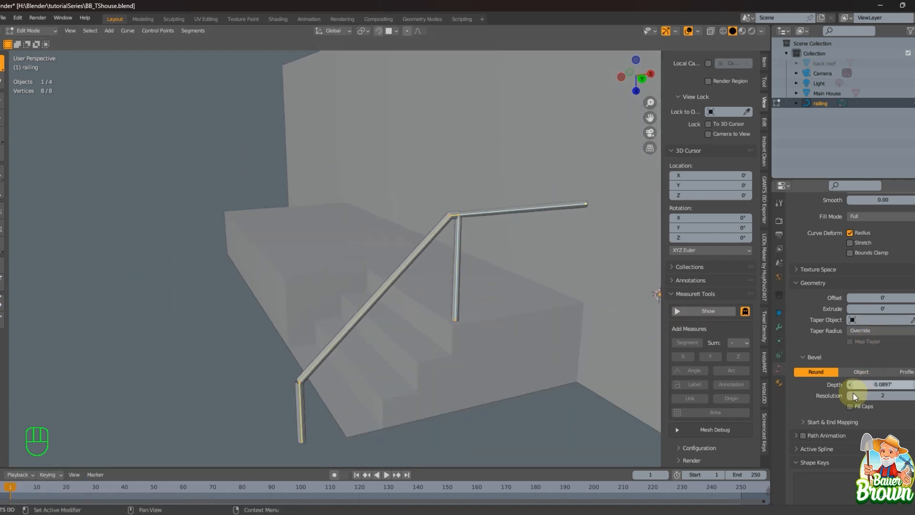
# Enable Fill Caps on the railing's bevel and check the ends of the rail and posts.
pyautogui.moveTo(481, 388); pyautogui.dragTo(419, 351, button='middle')
pyautogui.scroll(1, 461, 288)
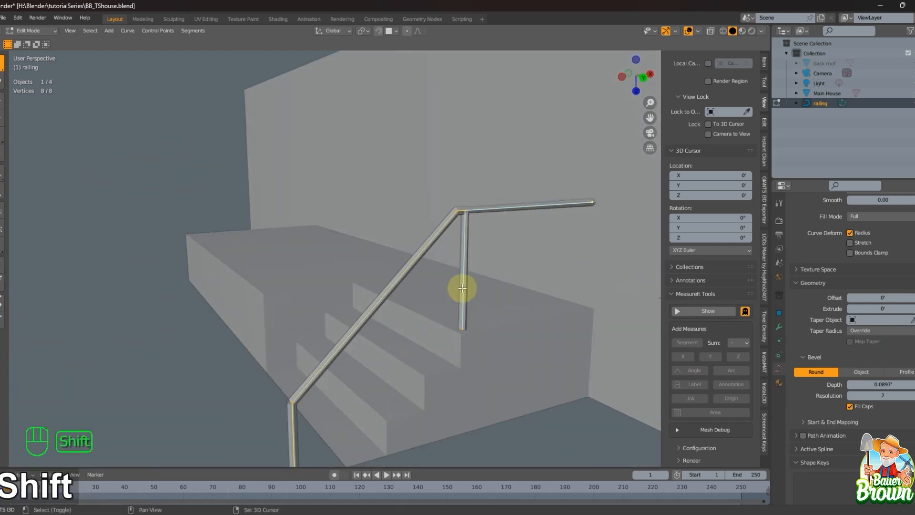
pyautogui.keyDown('shift'); pyautogui.moveTo(462, 287); pyautogui.dragTo(405, 286, button='middle'); pyautogui.keyUp('shift')
pyautogui.scroll(2, 424, 334)
pyautogui.scroll(-2, 455, 250)
pyautogui.scroll(1, 465, 235)
pyautogui.moveTo(434, 259); pyautogui.dragTo(397, 246, button='middle')
pyautogui.moveTo(405, 284); pyautogui.dragTo(459, 290, button='middle')
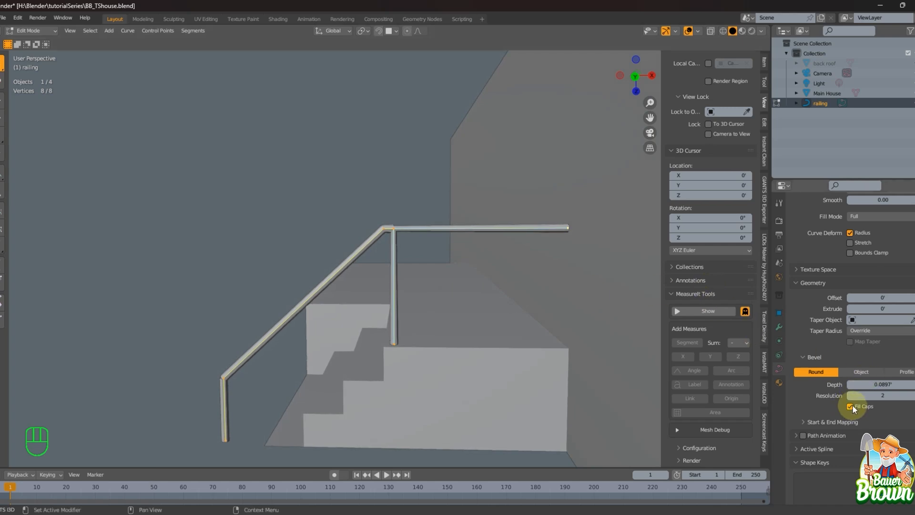
# Disable Fill Caps and try to bevel the control point at the railing's lower front corner.
pyautogui.moveTo(221, 384)
pyautogui.mouseDown(button='middle')
pyautogui.moveTo(294, 359)
pyautogui.moveTo(265, 376)
pyautogui.moveTo(380, 327)
pyautogui.moveTo(451, 394)
pyautogui.moveTo(443, 402)
pyautogui.moveTo(408, 343)
pyautogui.moveTo(427, 348)
pyautogui.moveTo(424, 317)
pyautogui.moveTo(468, 278)
pyautogui.moveTo(458, 262)
pyautogui.moveTo(368, 302)
pyautogui.moveTo(409, 276)
pyautogui.moveTo(365, 276)
pyautogui.moveTo(363, 265)
pyautogui.moveTo(507, 224)
pyautogui.moveTo(458, 292)
pyautogui.moveTo(461, 341)
pyautogui.moveTo(479, 339)
pyautogui.mouseUp(button='middle')
pyautogui.scroll(2, 436, 364)
pyautogui.click(458, 288)
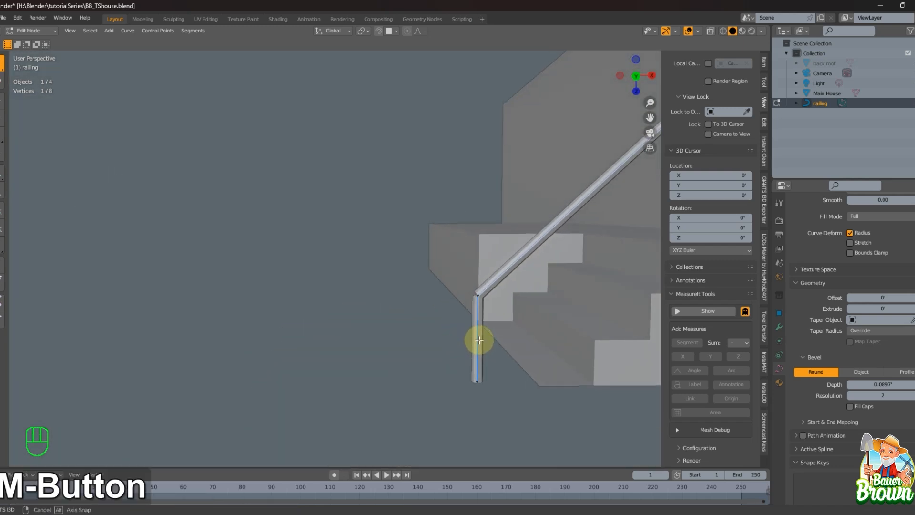
pyautogui.click(475, 294)
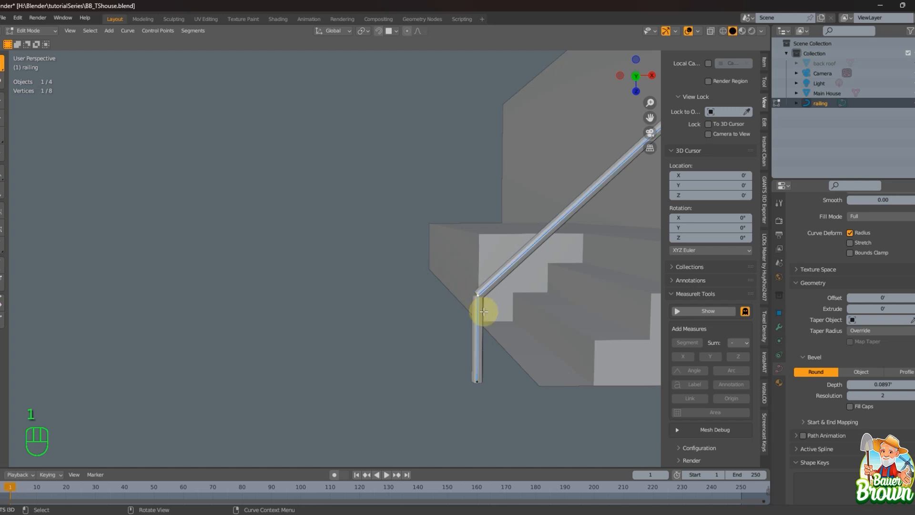
pyautogui.keyDown('shift'); pyautogui.moveTo(491, 353); pyautogui.dragTo(433, 351, button='middle'); pyautogui.keyUp('shift')
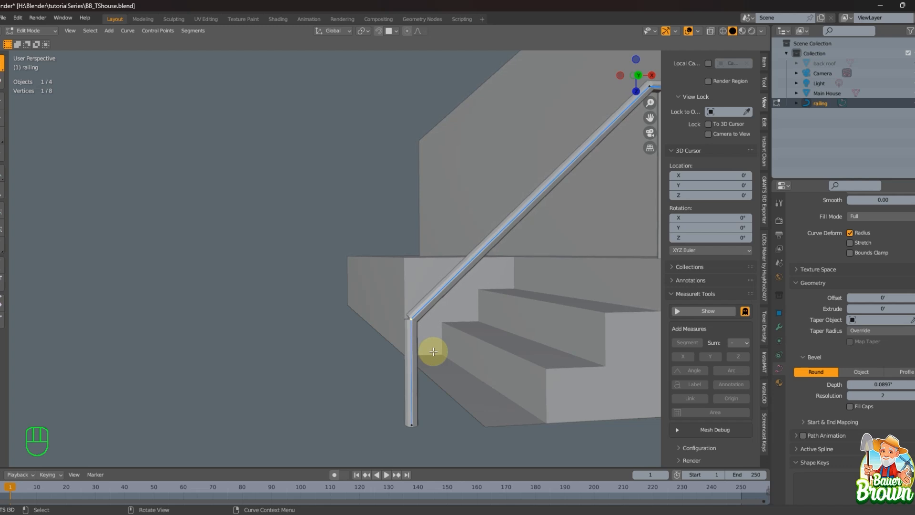
pyautogui.hotkey('ctrl', 'shift', 'b')
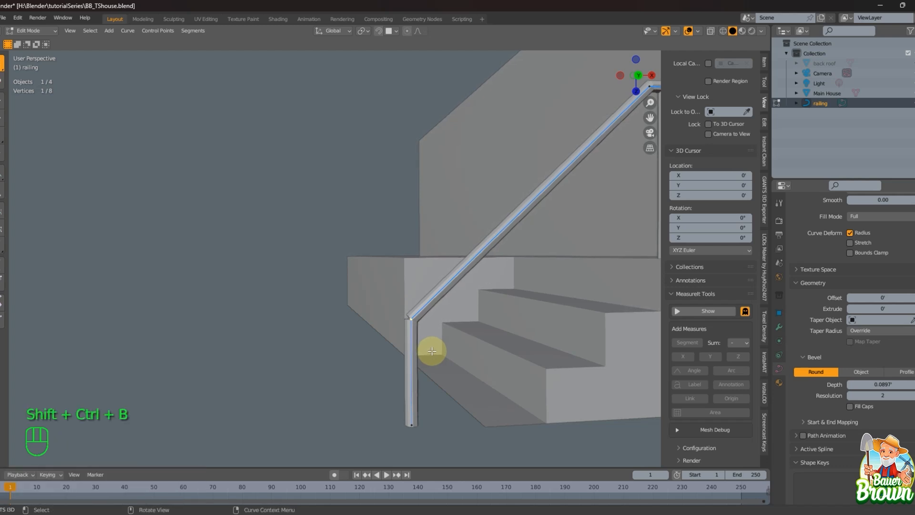
pyautogui.rightClick(448, 348)
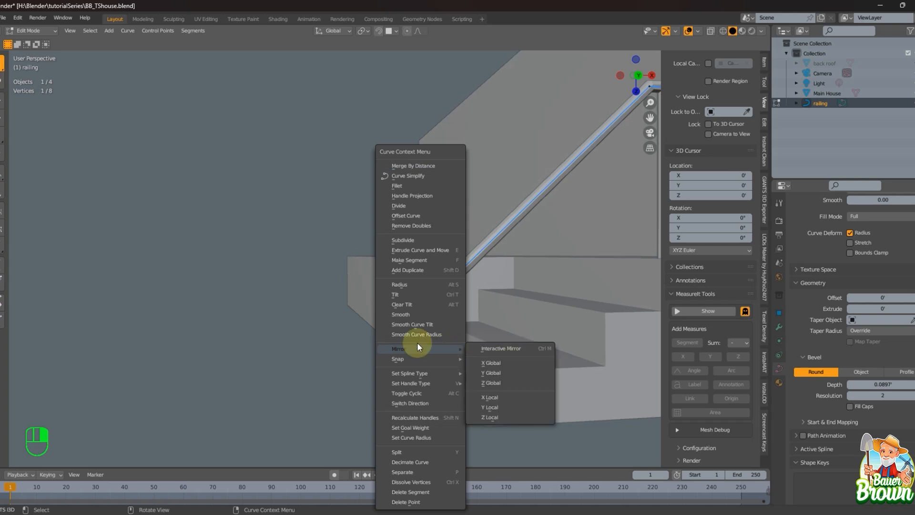
pyautogui.click(252, 295)
# Examine the whole railing against the steps and porch from both sides.
pyautogui.moveTo(252, 295); pyautogui.dragTo(445, 348, button='middle')
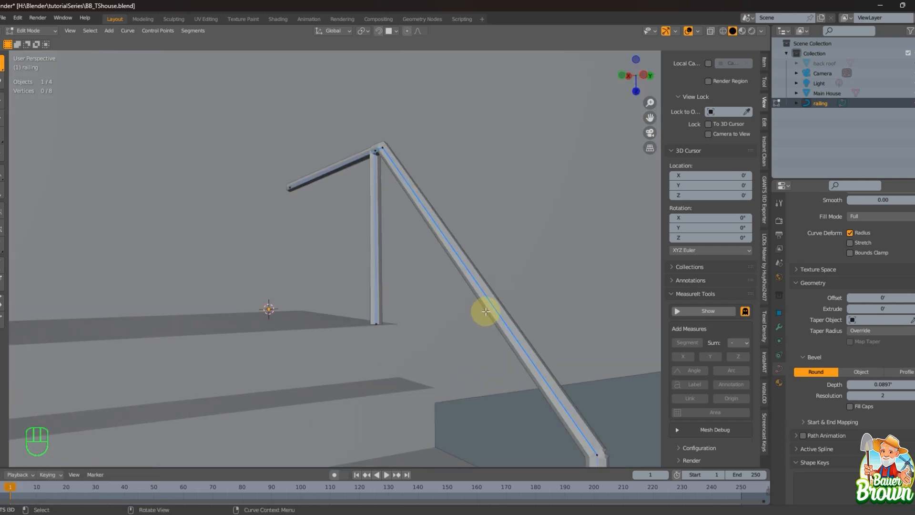
pyautogui.scroll(-6, 484, 311)
pyautogui.moveTo(484, 313); pyautogui.dragTo(390, 310, button='middle')
pyautogui.scroll(6, 395, 312)
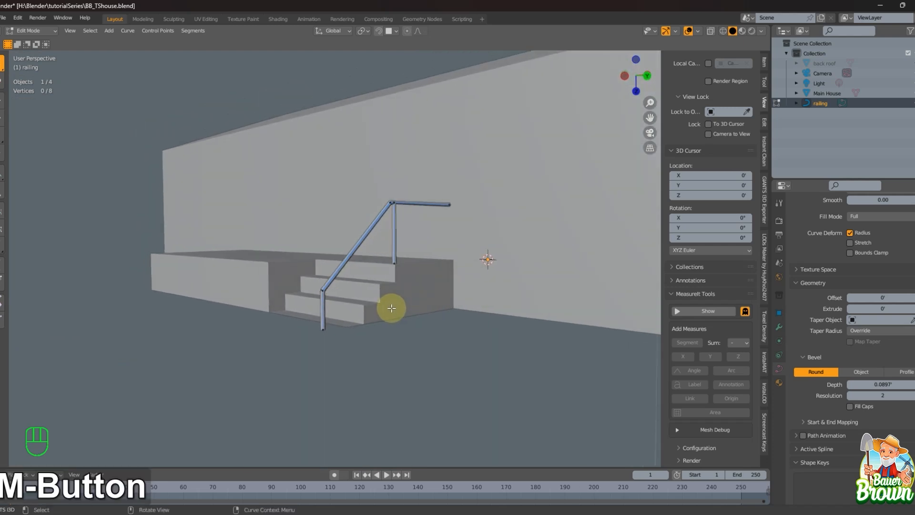
pyautogui.scroll(4, 392, 313)
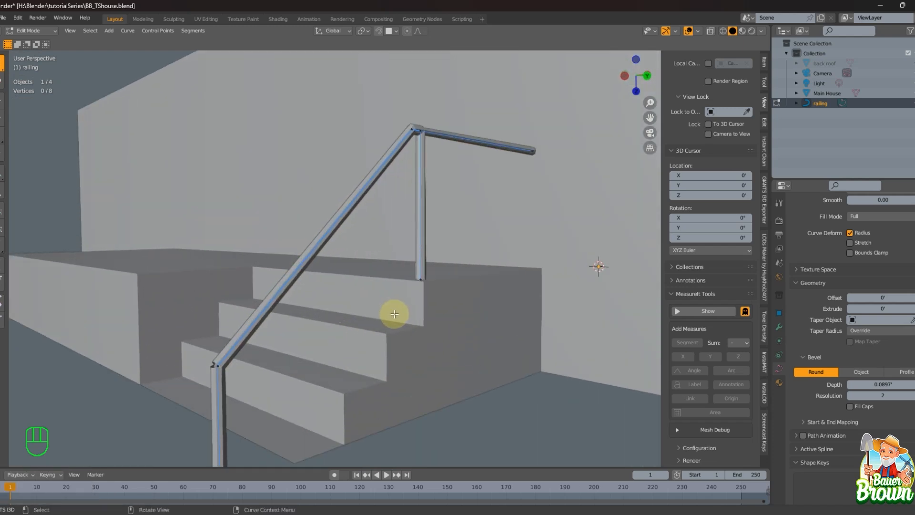
pyautogui.scroll(-2, 394, 315)
pyautogui.moveTo(392, 316); pyautogui.dragTo(520, 341, button='middle')
# Return to Object Mode, select the railing and set its bevel depth to about 0.0763', leaving it deselected.
pyautogui.press('Tab')
pyautogui.click(513, 329)
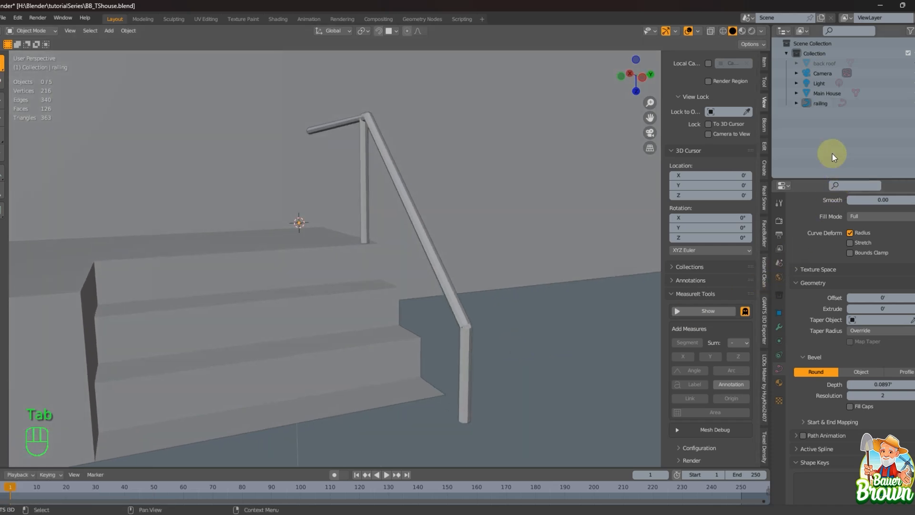
pyautogui.click(822, 103)
pyautogui.moveTo(538, 285); pyautogui.dragTo(536, 319, button='middle')
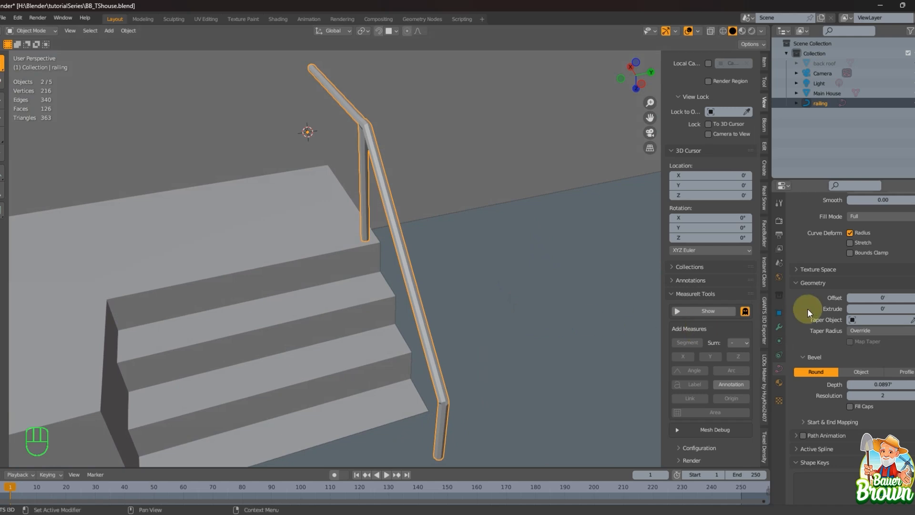
pyautogui.click(599, 289)
pyautogui.moveTo(598, 289); pyautogui.dragTo(412, 307, button='middle')
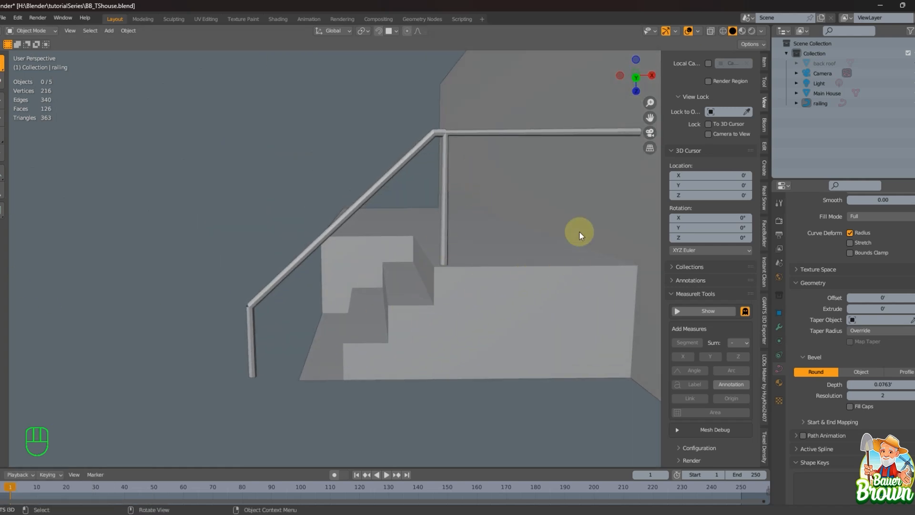
# Inspect the thinner railing's corners, posts and position along the stairs.
pyautogui.moveTo(553, 265); pyautogui.dragTo(571, 281, button='middle')
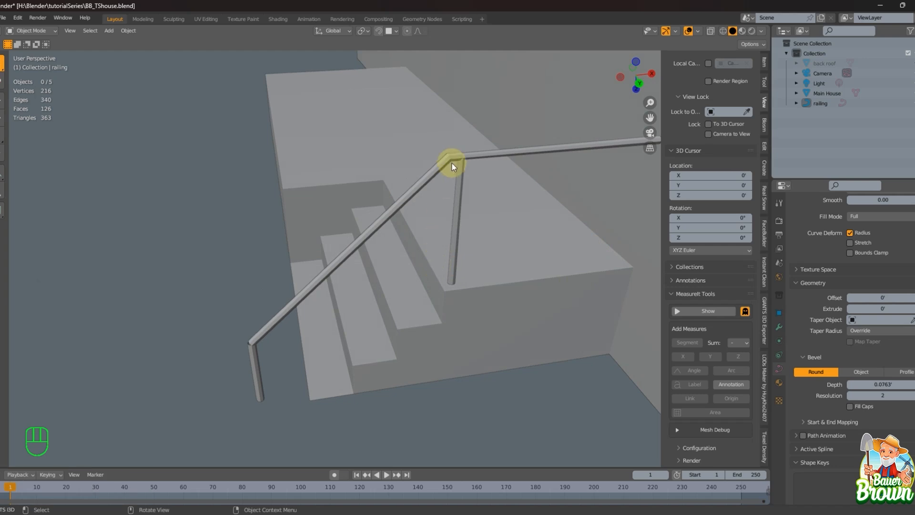
pyautogui.scroll(-3, 414, 303)
pyautogui.moveTo(414, 302); pyautogui.dragTo(424, 325, button='middle')
pyautogui.scroll(2, 422, 335)
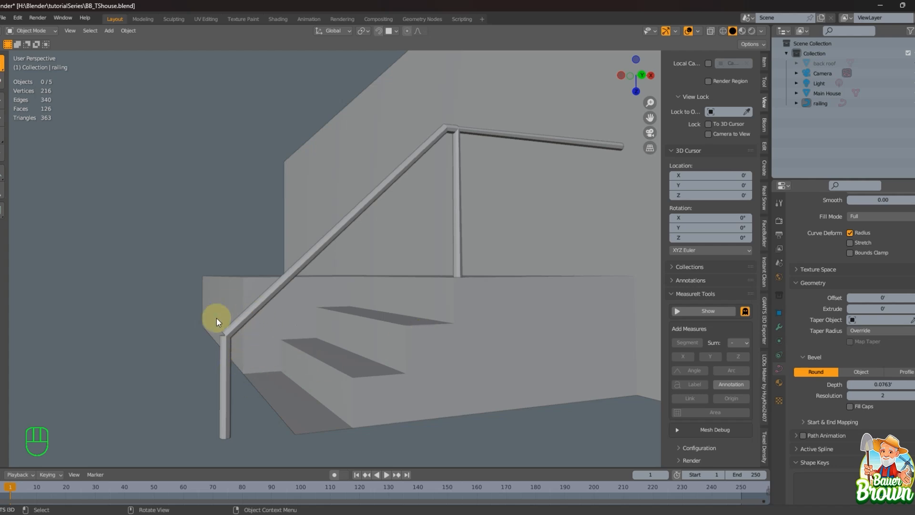
pyautogui.moveTo(254, 366); pyautogui.dragTo(292, 368, button='middle')
pyautogui.scroll(4, 364, 364)
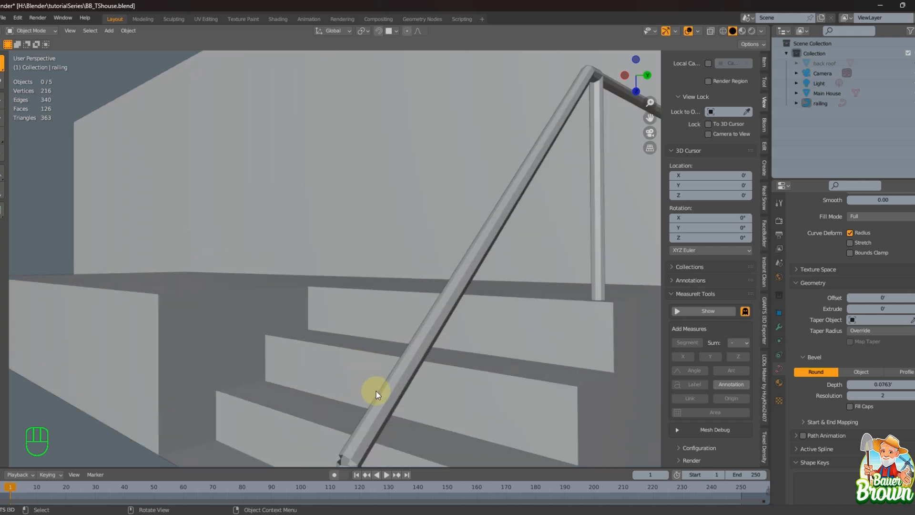
pyautogui.keyDown('shift'); pyautogui.moveTo(376, 390); pyautogui.dragTo(380, 314, button='middle'); pyautogui.keyUp('shift')
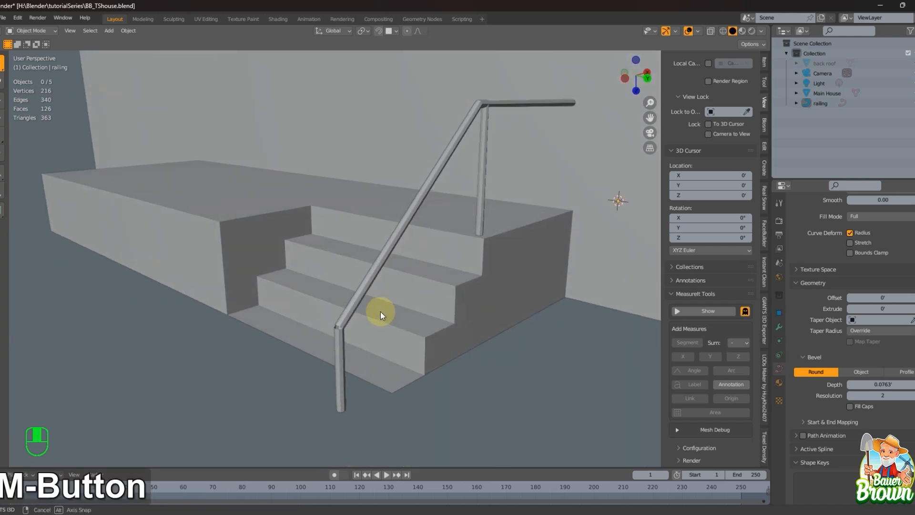
pyautogui.keyDown('shift'); pyautogui.moveTo(458, 227); pyautogui.dragTo(401, 319, button='middle'); pyautogui.keyUp('shift')
pyautogui.scroll(-1, 419, 284)
# Try to join the railing curve into Main House as the active object.
pyautogui.moveTo(418, 284); pyautogui.dragTo(502, 244, button='middle')
pyautogui.click(481, 244)
pyautogui.scroll(-2, 504, 247)
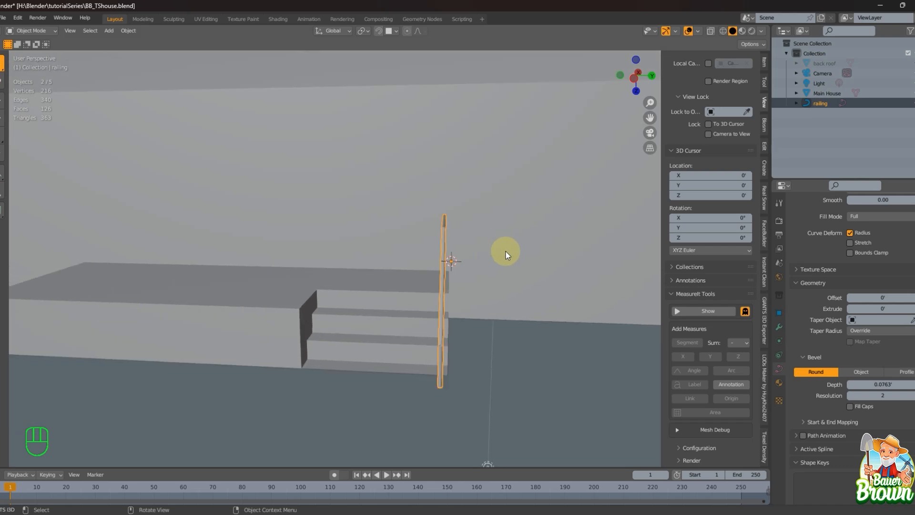
pyautogui.press('shift')
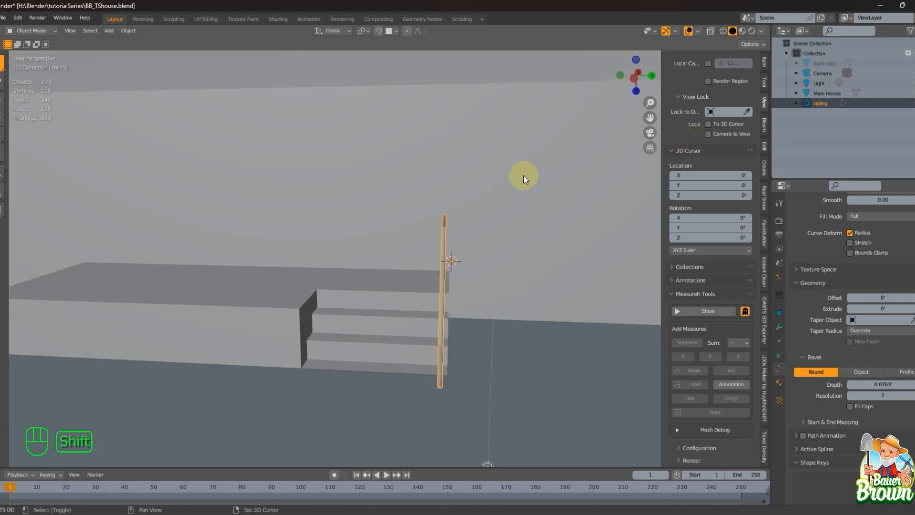
pyautogui.keyDown('shift'); pyautogui.click(524, 175); pyautogui.keyUp('shift')
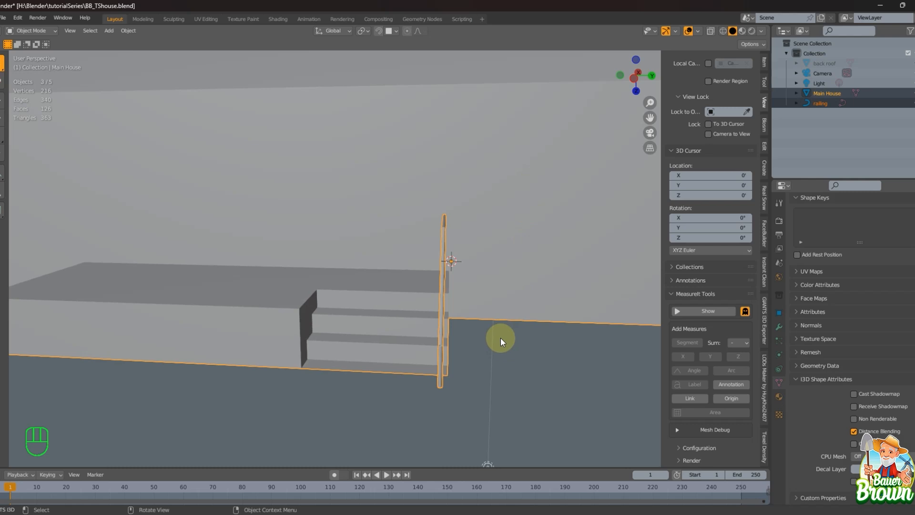
pyautogui.hotkey('ctrl', 'j')
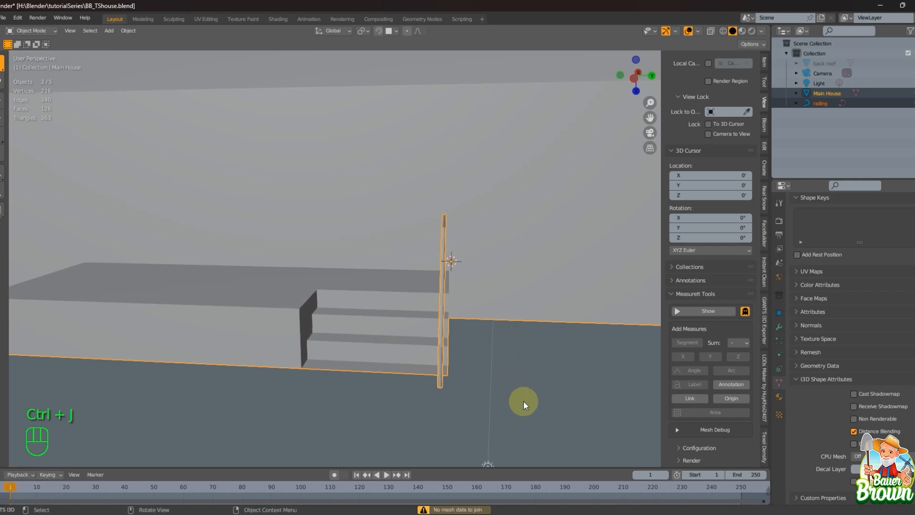
# Select only the railing curve and convert it to a mesh.
pyautogui.click(822, 106)
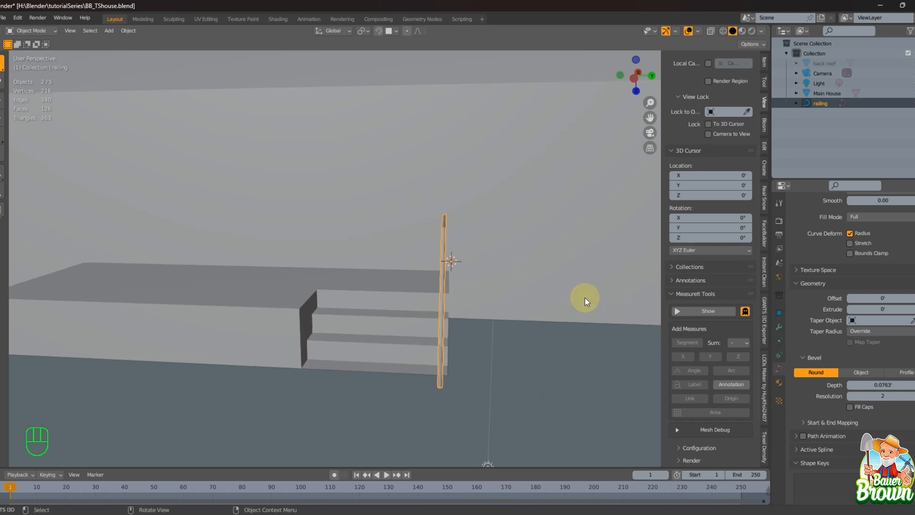
pyautogui.rightClick(445, 220)
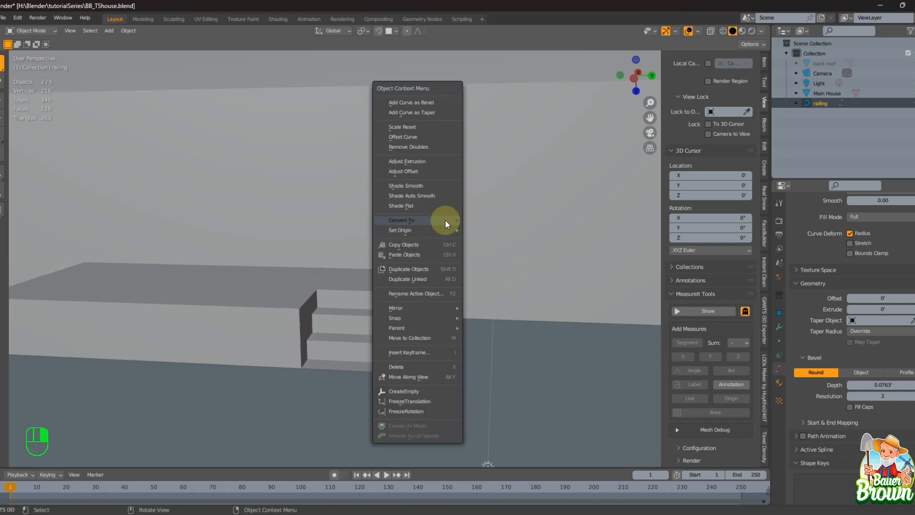
pyautogui.moveTo(447, 220)
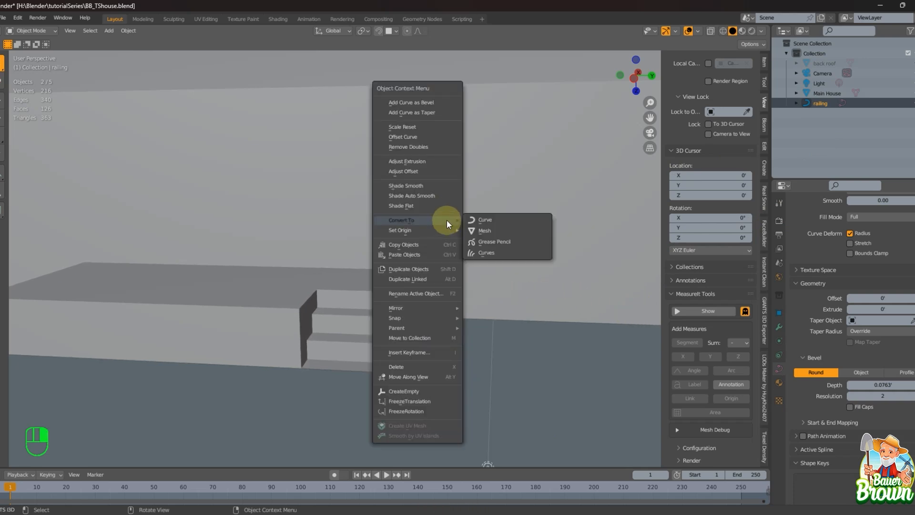
pyautogui.click(482, 227)
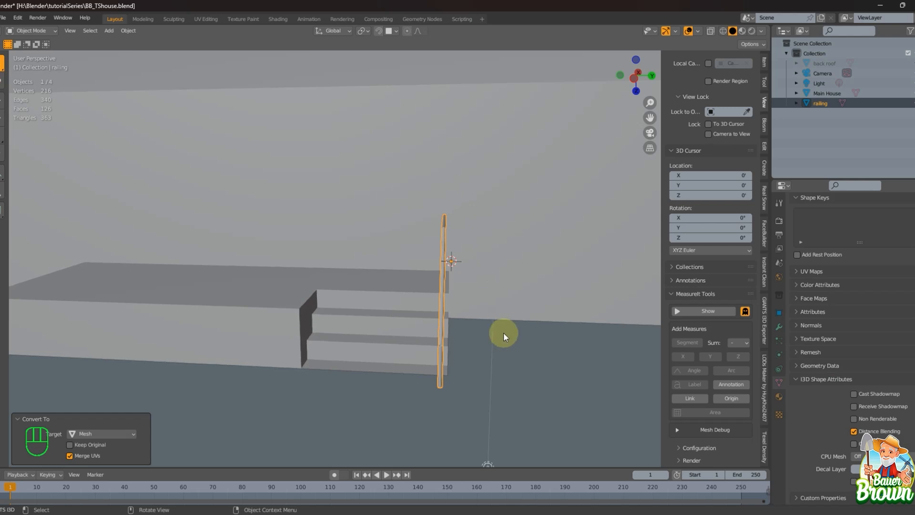
# Join the railing mesh into Main House as the active object, leaving it deselected.
pyautogui.moveTo(514, 342); pyautogui.dragTo(527, 344, button='middle')
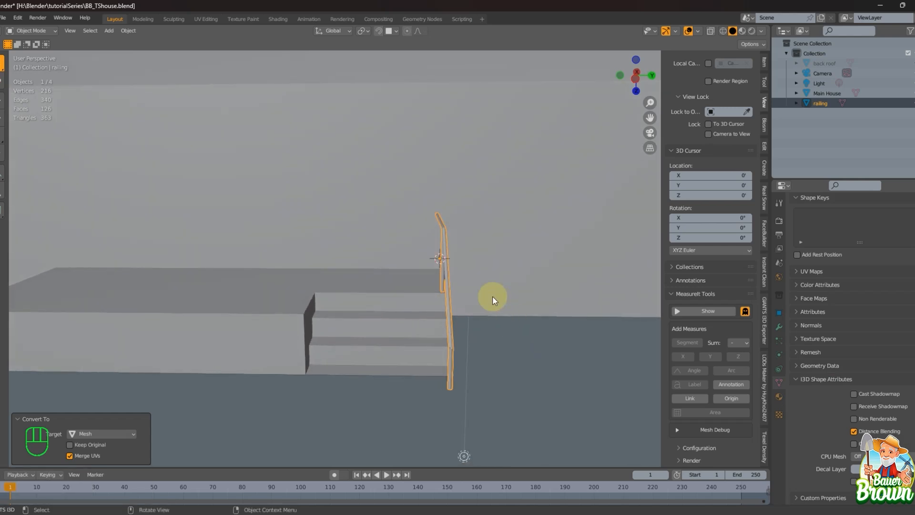
pyautogui.keyDown('shift'); pyautogui.click(397, 196); pyautogui.keyUp('shift')
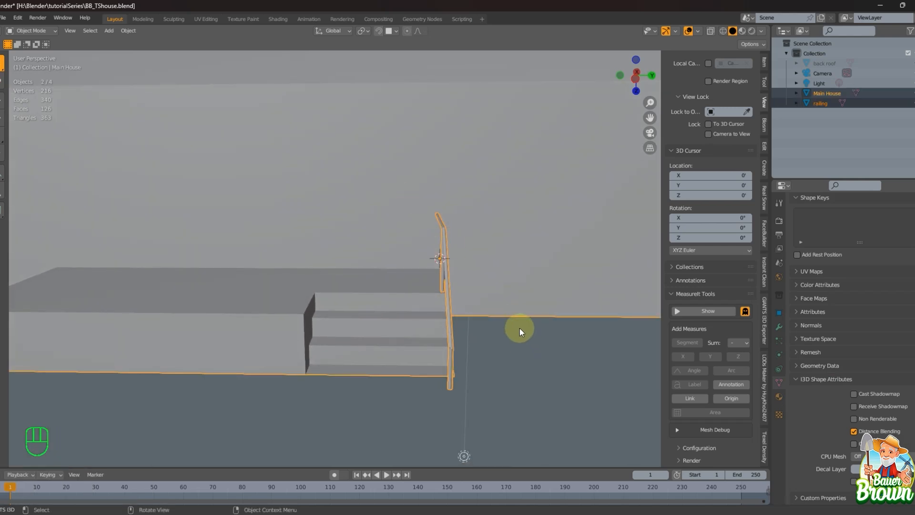
pyautogui.hotkey('ctrl', 'j')
pyautogui.click(515, 401)
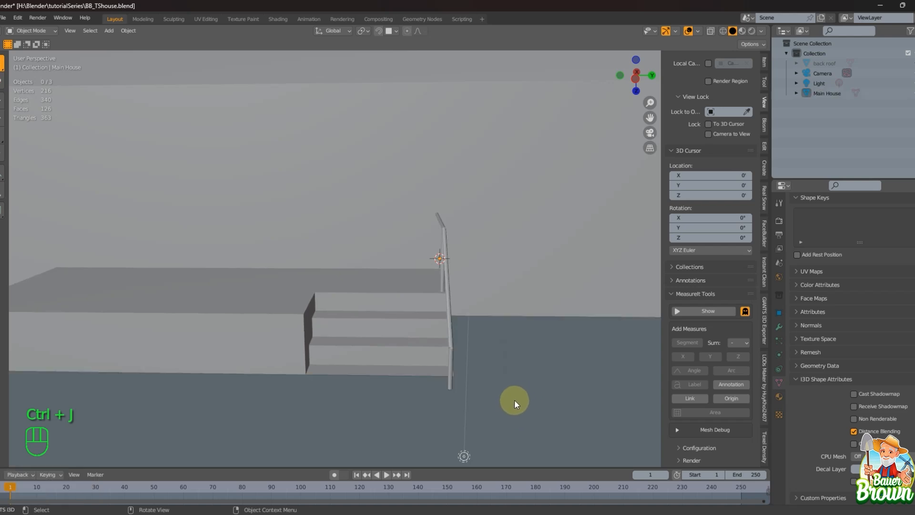
# Enter Edit Mode on Main House with vertex selection and merge the first split vertex pair at the railing's lower corner at center.
pyautogui.moveTo(518, 402); pyautogui.dragTo(437, 333, button='middle')
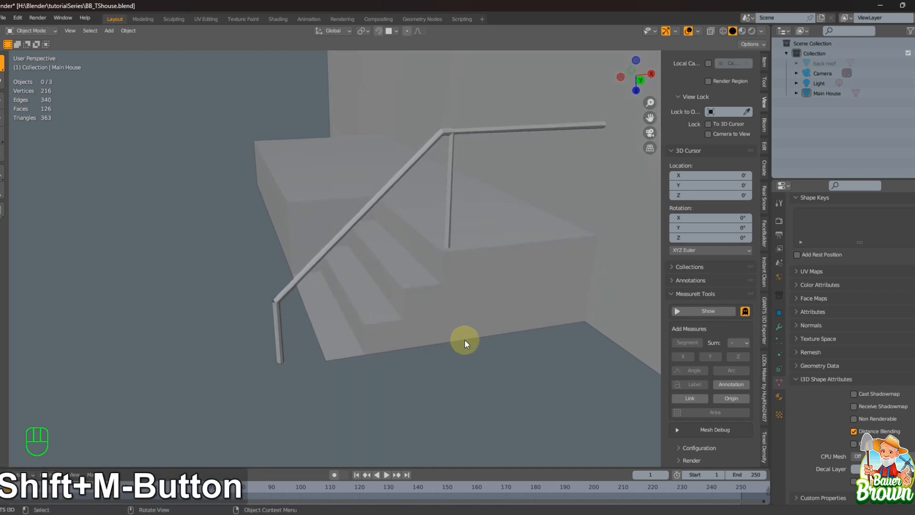
pyautogui.press('Tab')
pyautogui.scroll(2, 472, 314)
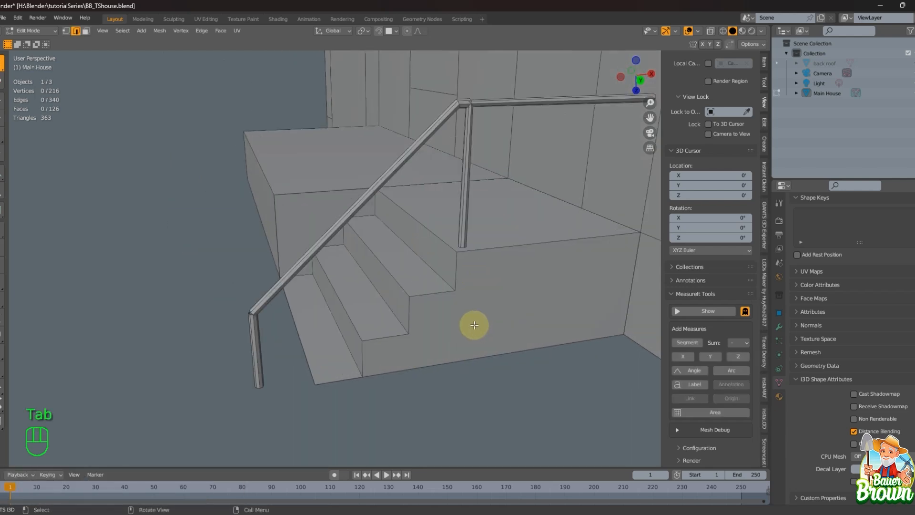
pyautogui.moveTo(472, 338); pyautogui.dragTo(362, 338, button='middle')
pyautogui.press('1')
pyautogui.scroll(3, 313, 344)
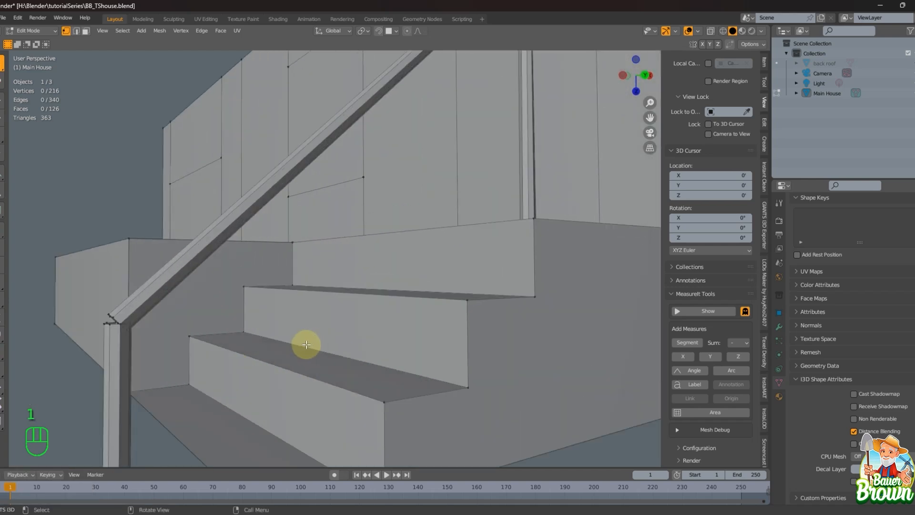
pyautogui.keyDown('shift'); pyautogui.moveTo(292, 333); pyautogui.dragTo(458, 234, button='middle'); pyautogui.keyUp('shift')
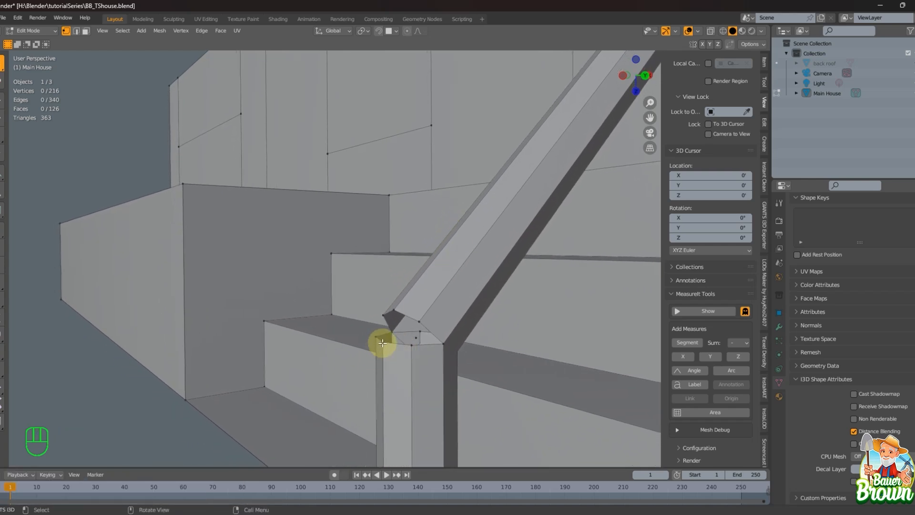
pyautogui.click(383, 342)
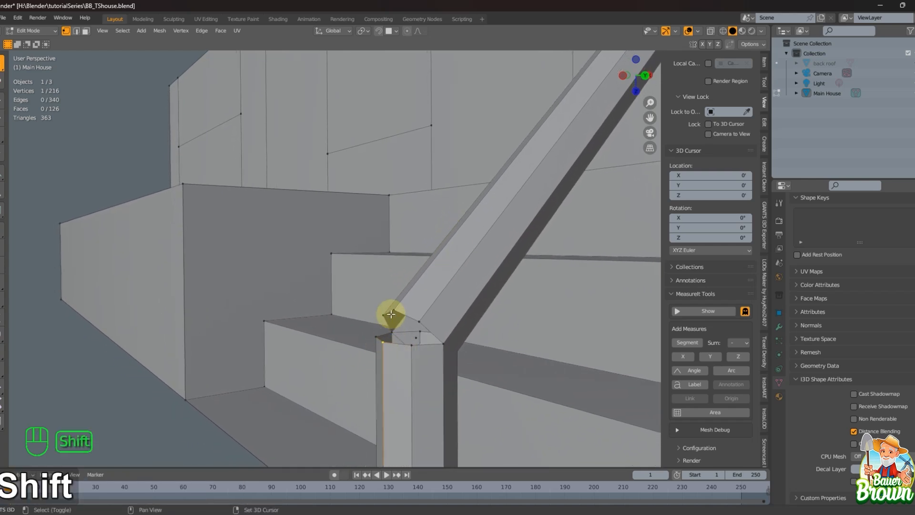
pyautogui.press('m')
pyautogui.click(409, 345)
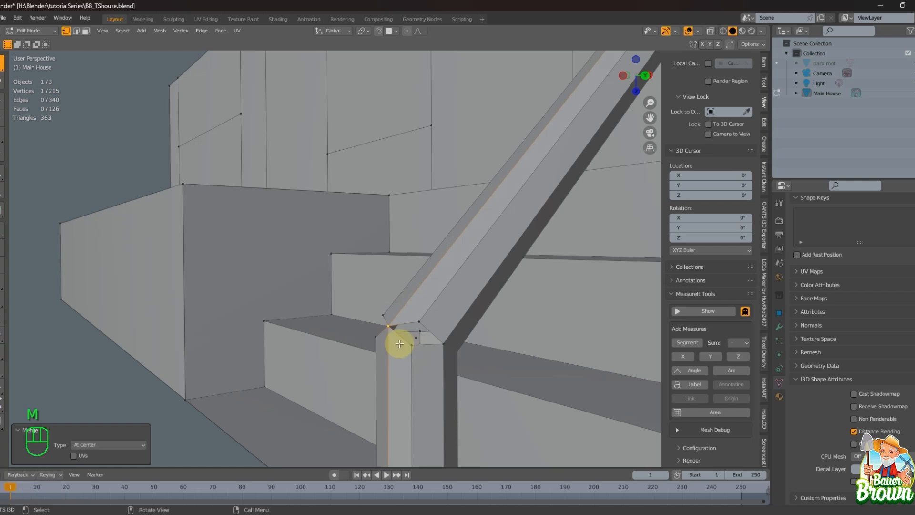
# Merge two more split vertex pairs around the railing's lower corner, each at center, closing the front and stair-side gaps.
pyautogui.click(420, 326)
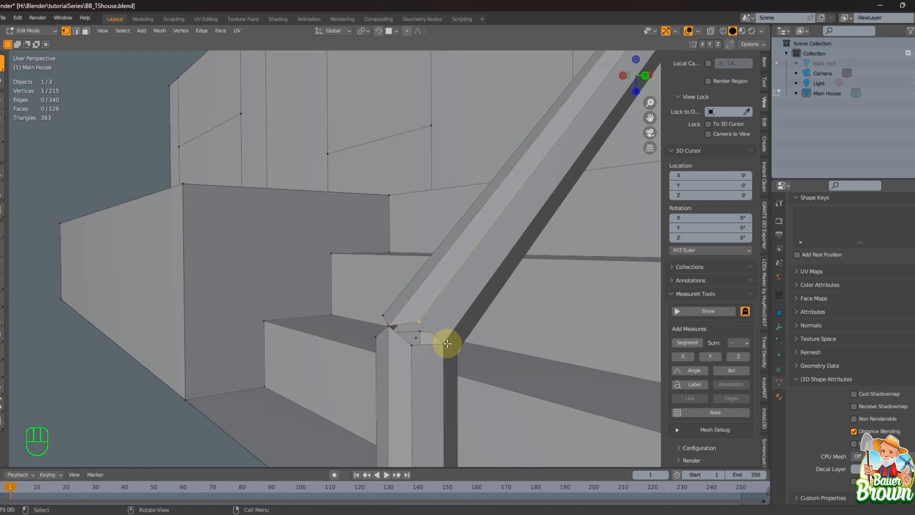
pyautogui.keyDown('shift'); pyautogui.click(414, 341); pyautogui.keyUp('shift')
pyautogui.press('m')
pyautogui.click(426, 348)
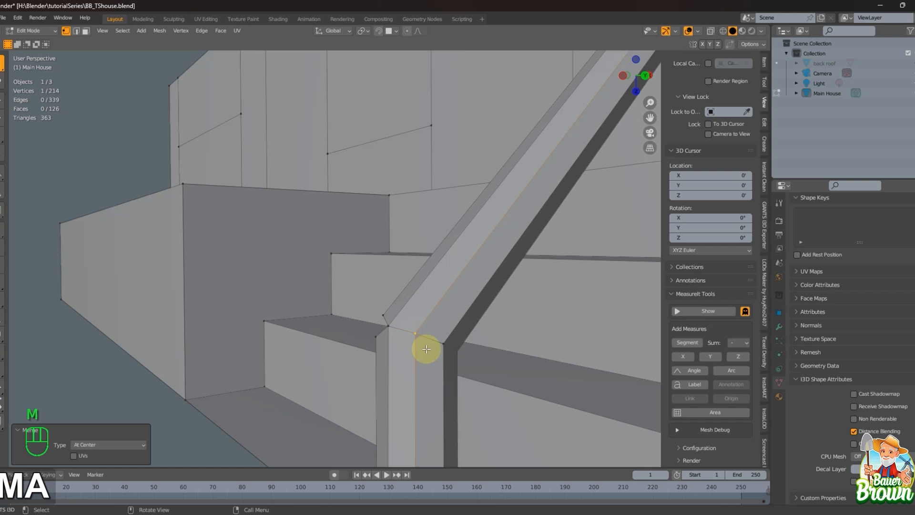
pyautogui.moveTo(408, 334); pyautogui.dragTo(498, 349, button='middle')
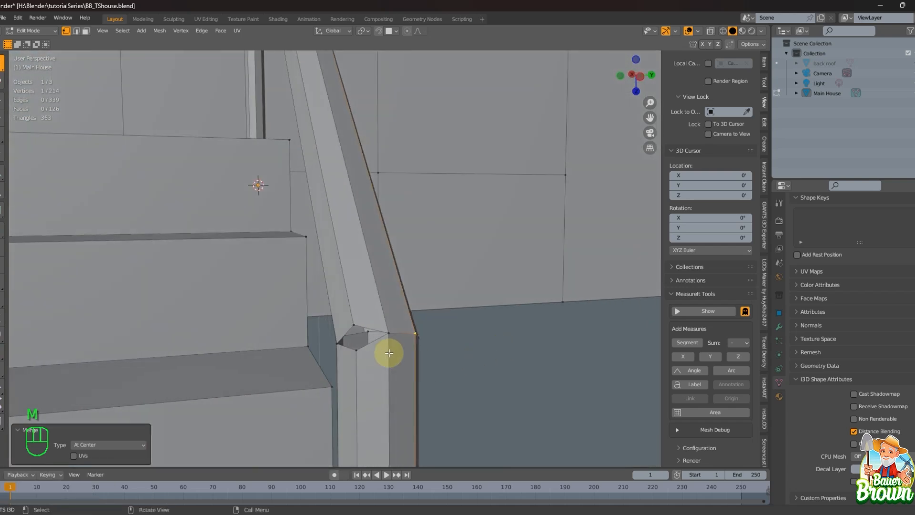
pyautogui.click(365, 350)
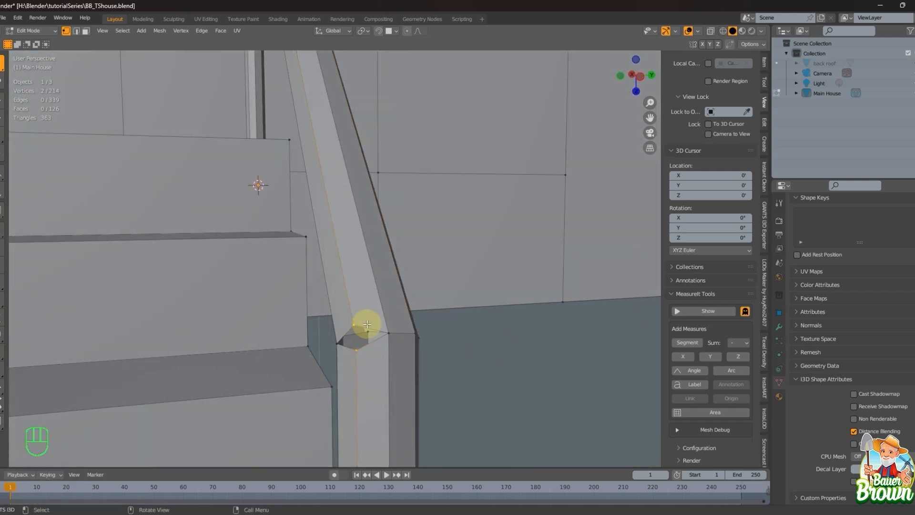
pyautogui.press('m')
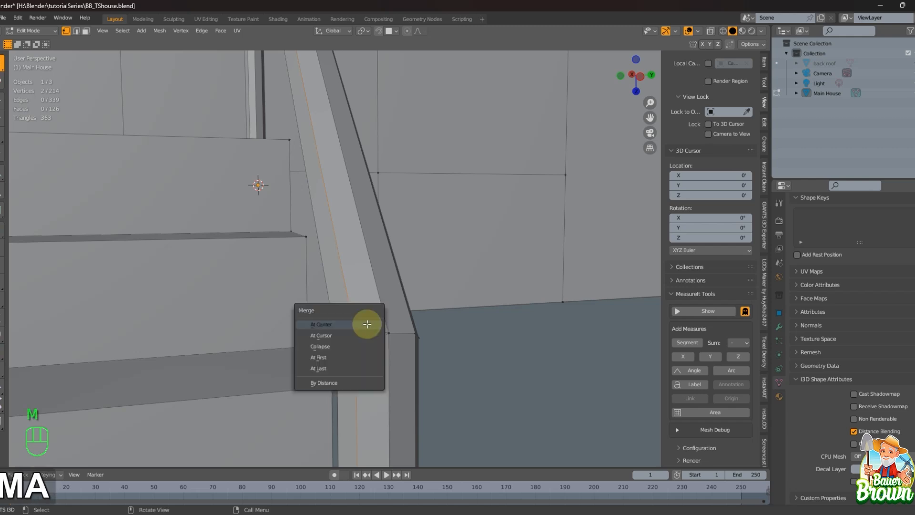
pyautogui.click(367, 324)
# Inspect the railing's lower corner and the upper post junction in solid and wireframe shading.
pyautogui.scroll(-2, 429, 328)
pyautogui.moveTo(444, 329); pyautogui.dragTo(298, 330, button='middle')
pyautogui.scroll(-8, 299, 330)
pyautogui.scroll(6, 374, 329)
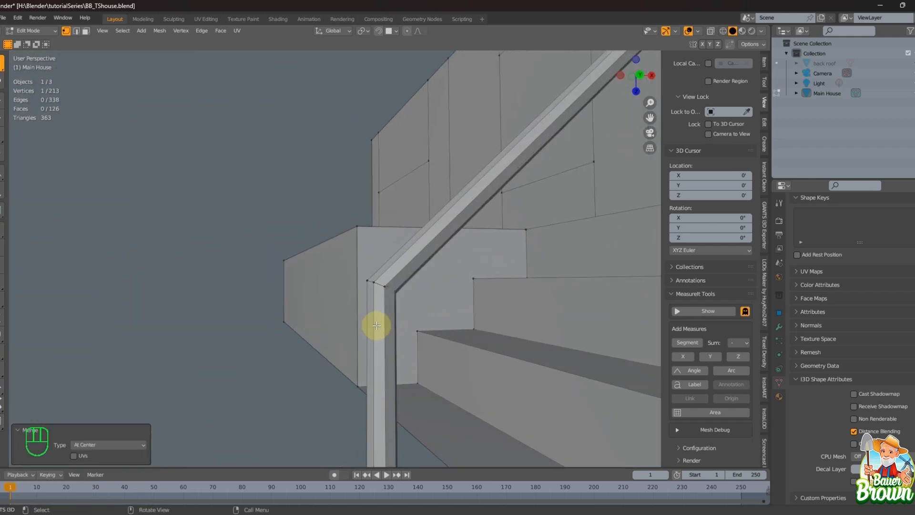
pyautogui.keyDown('shift'); pyautogui.moveTo(378, 333); pyautogui.dragTo(352, 328, button='middle'); pyautogui.keyUp('shift')
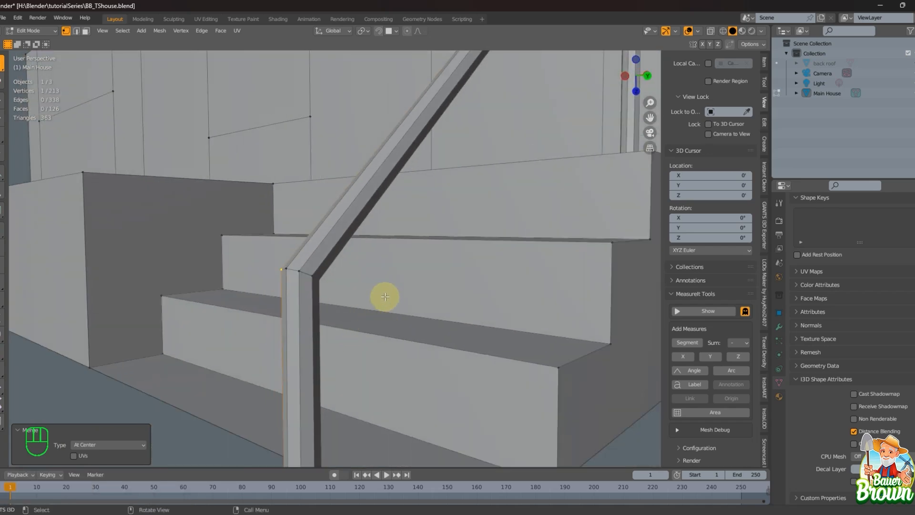
pyautogui.keyDown('shift'); pyautogui.moveTo(470, 238); pyautogui.dragTo(226, 272, button='middle'); pyautogui.keyUp('shift')
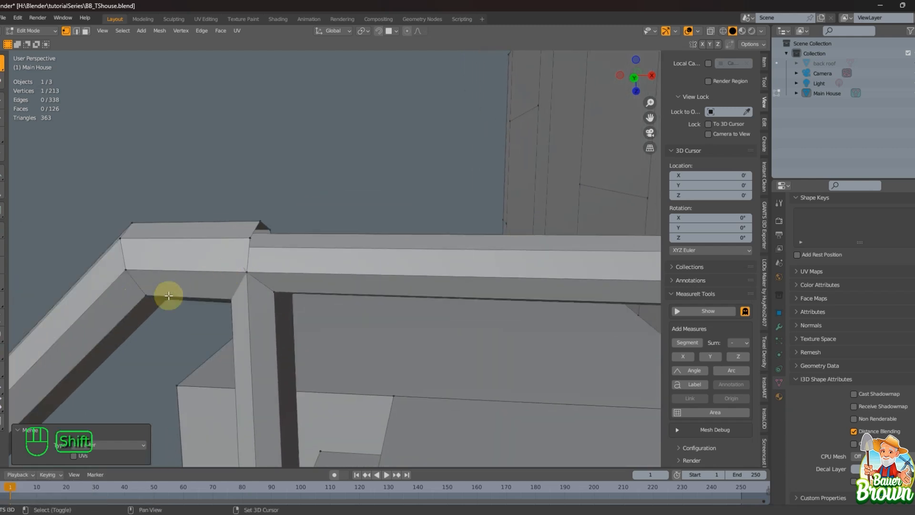
pyautogui.keyDown('shift'); pyautogui.moveTo(169, 296); pyautogui.dragTo(161, 296, button='middle'); pyautogui.keyUp('shift')
pyautogui.scroll(4, 184, 282)
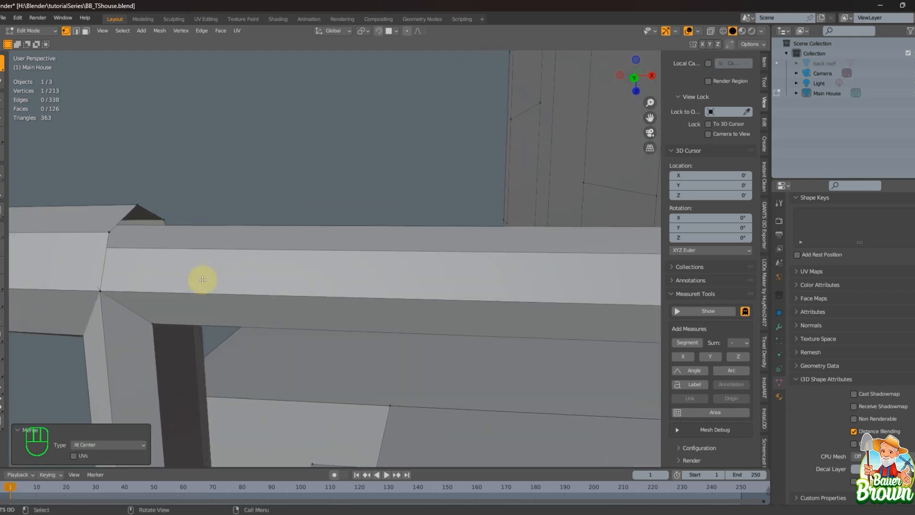
pyautogui.hotkey('shift', 'z')
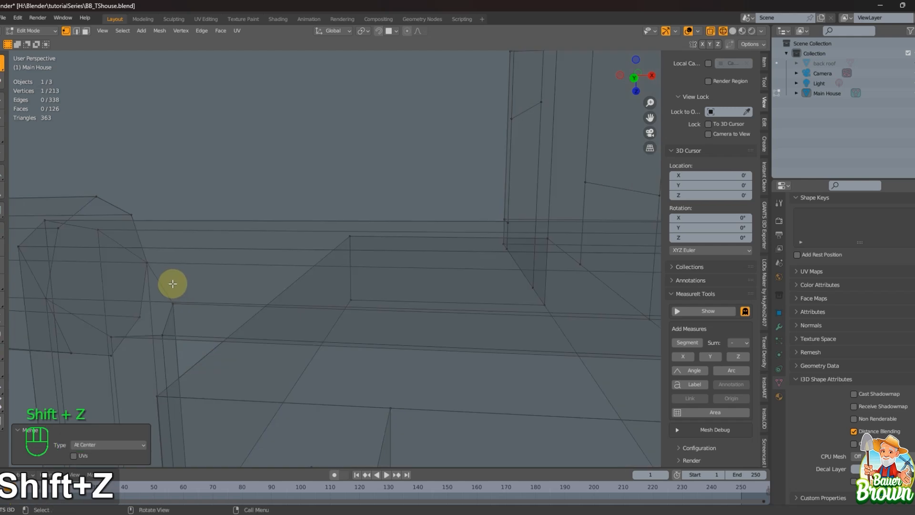
pyautogui.moveTo(186, 287)
pyautogui.keyDown('shift'); pyautogui.mouseDown(button='middle')
pyautogui.moveTo(390, 286)
pyautogui.moveTo(331, 292)
pyautogui.moveTo(439, 296)
pyautogui.moveTo(492, 251)
pyautogui.moveTo(480, 278)
pyautogui.moveTo(465, 256)
pyautogui.moveTo(464, 224)
pyautogui.moveTo(427, 266)
pyautogui.moveTo(353, 284)
pyautogui.moveTo(343, 299)
pyautogui.moveTo(356, 307)
pyautogui.moveTo(400, 296)
pyautogui.moveTo(384, 305)
pyautogui.mouseUp(button='middle'); pyautogui.keyUp('shift')
pyautogui.hotkey('shift', 'z')
pyautogui.hotkey('shift', 'z')
pyautogui.hotkey('shift', 'z')
# Merge two split vertex pairs on top of the handrail at the upper post junction, each at the last selected vertex.
pyautogui.keyDown('shift'); pyautogui.moveTo(443, 181); pyautogui.dragTo(315, 336, button='middle'); pyautogui.keyUp('shift')
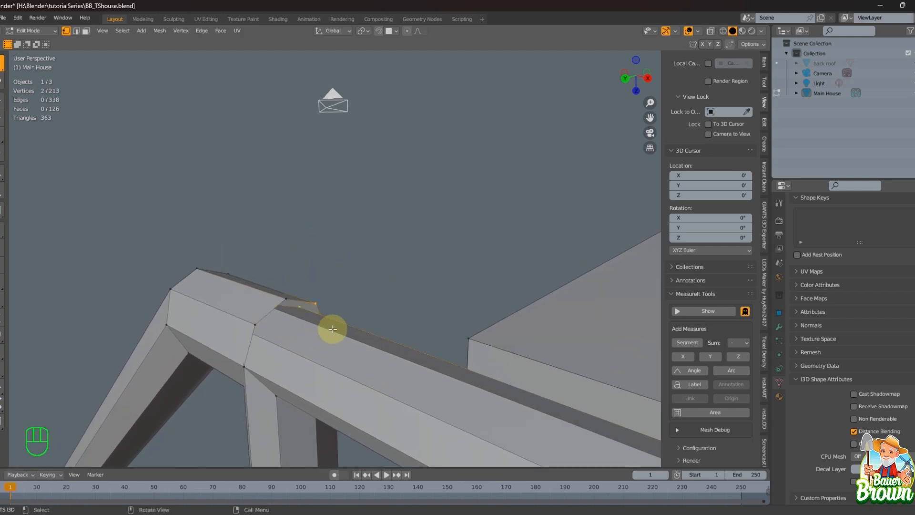
pyautogui.press('m')
pyautogui.press('l')
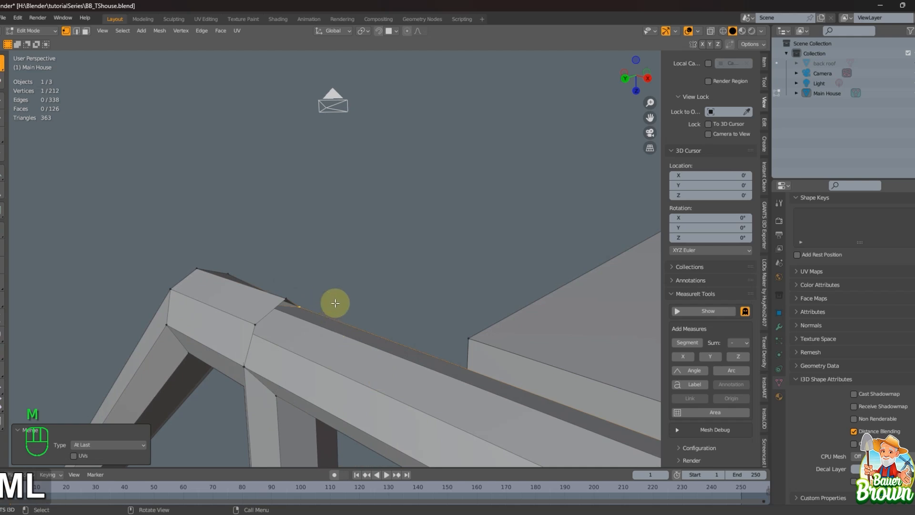
pyautogui.moveTo(292, 327); pyautogui.dragTo(275, 311, button='middle')
pyautogui.keyDown('shift'); pyautogui.click(277, 312); pyautogui.keyUp('shift')
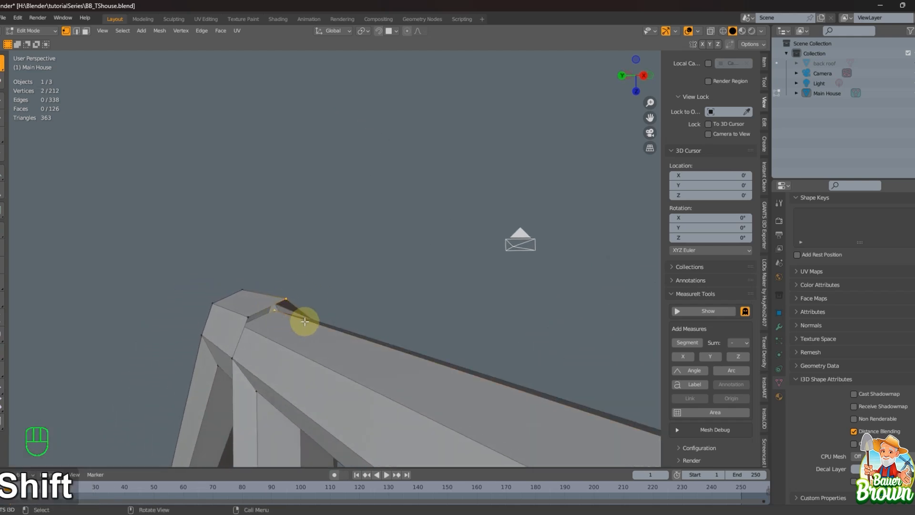
pyautogui.press('m')
pyautogui.press('l')
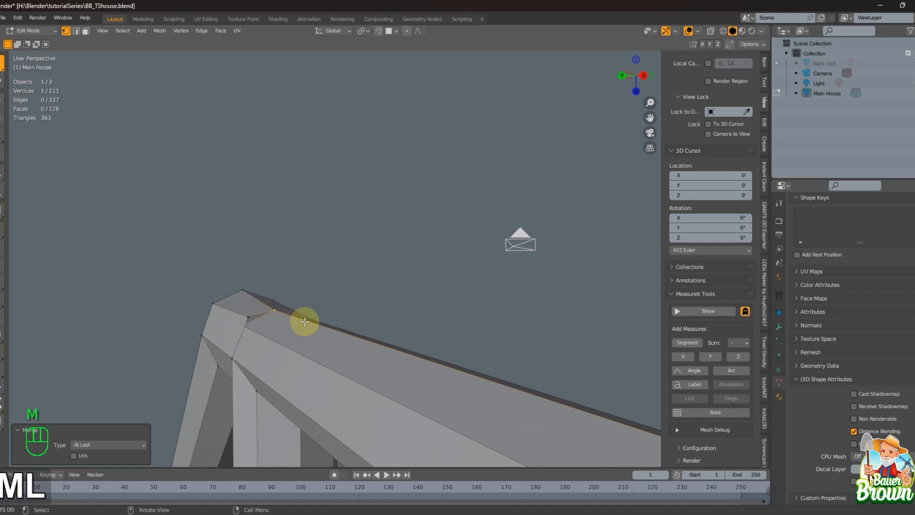
# Merge the split vertex pair on the side of the handrail above the upper post at the last selected vertex.
pyautogui.moveTo(251, 317); pyautogui.dragTo(297, 359, button='middle')
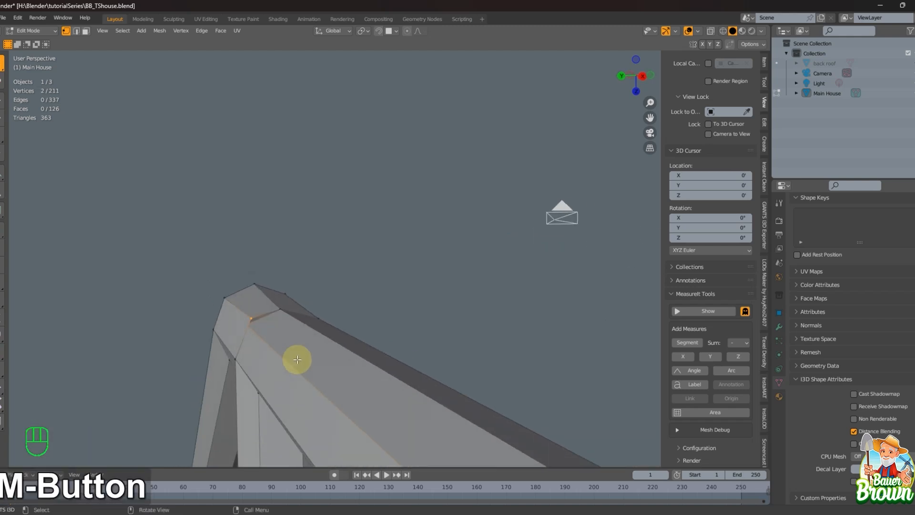
pyautogui.press('m')
pyautogui.press('l')
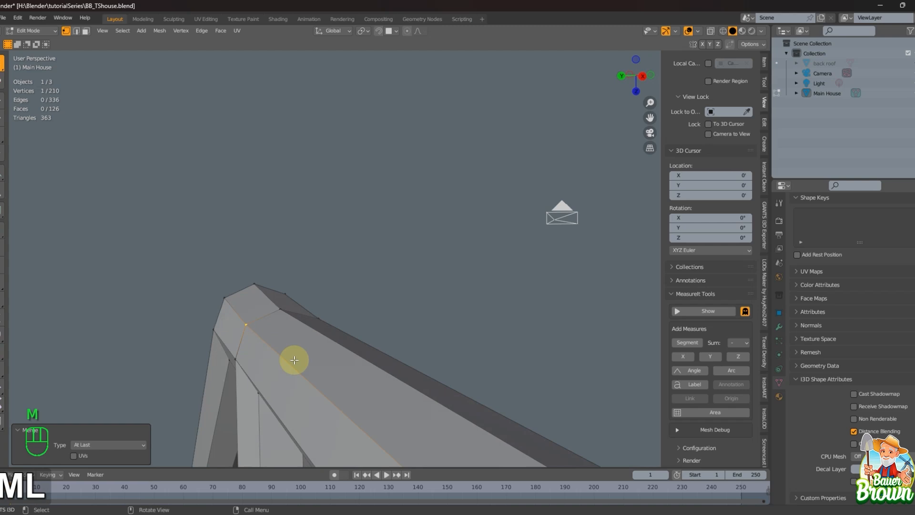
# Select the three top vertices at the handrail's upper bend through wireframe shading, returning to solid shading.
pyautogui.moveTo(242, 333); pyautogui.dragTo(323, 340, button='middle')
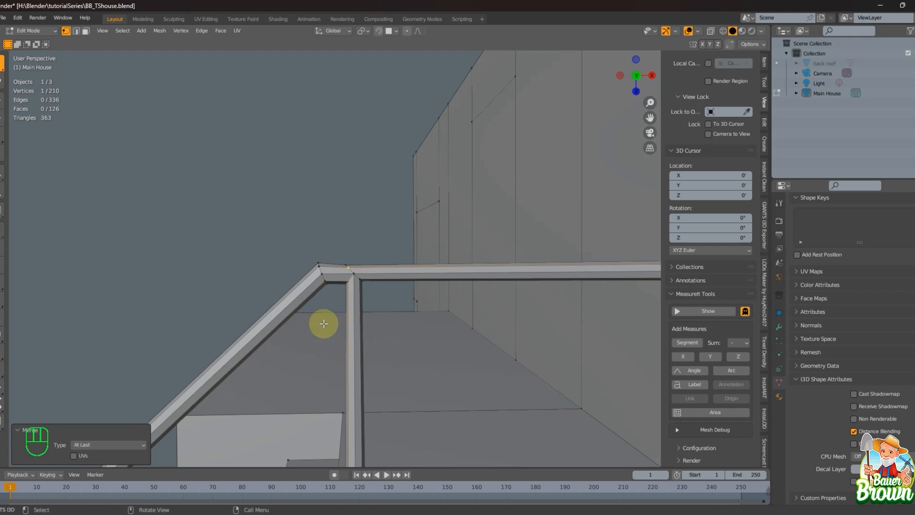
pyautogui.moveTo(328, 328); pyautogui.dragTo(447, 265, button='middle')
pyautogui.hotkey('shift', 'z')
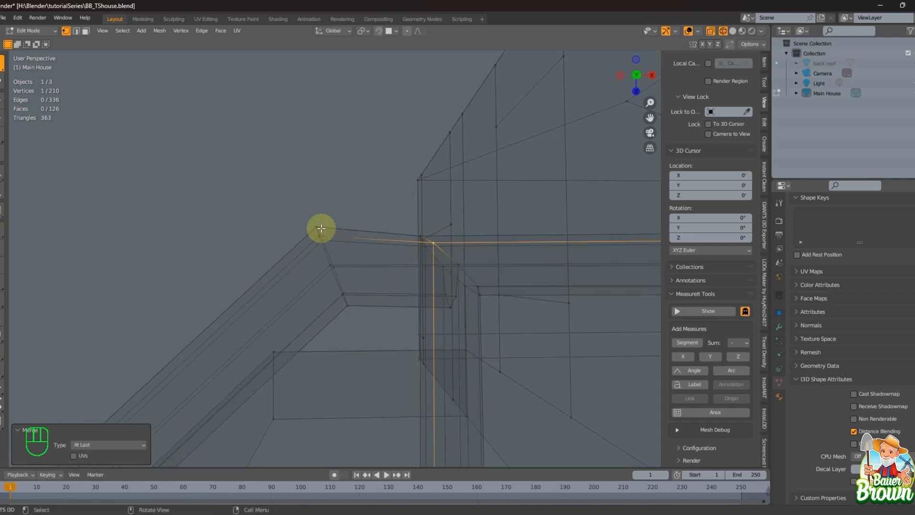
pyautogui.moveTo(335, 251); pyautogui.dragTo(334, 252)
pyautogui.moveTo(335, 251); pyautogui.dragTo(376, 310, button='middle')
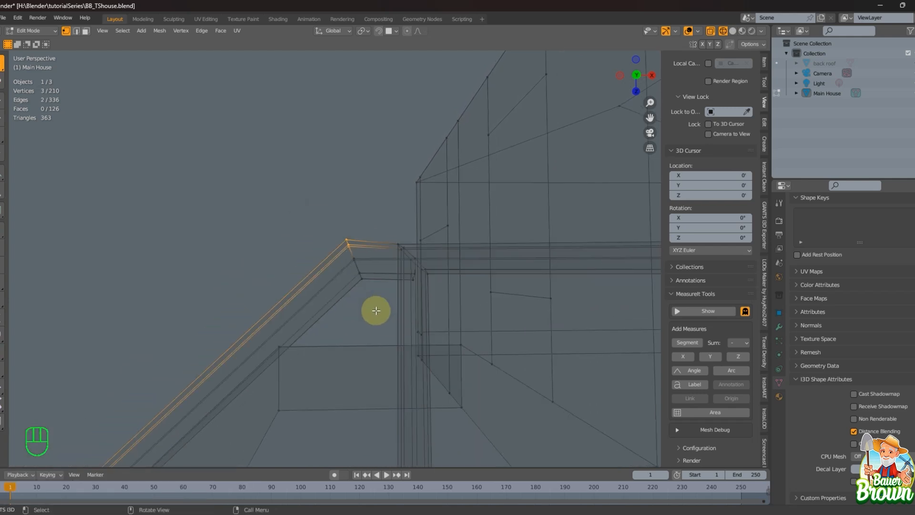
pyautogui.hotkey('shift', 'z')
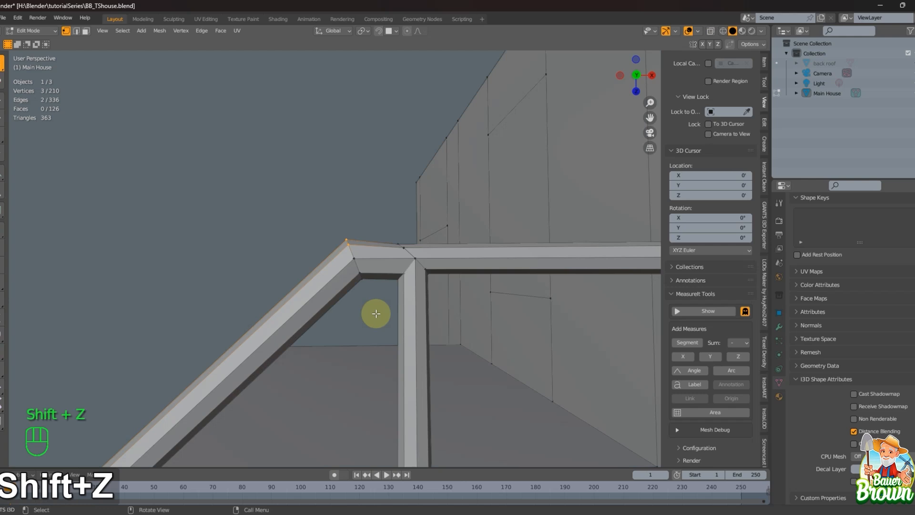
pyautogui.press('g')
pyautogui.press('z')
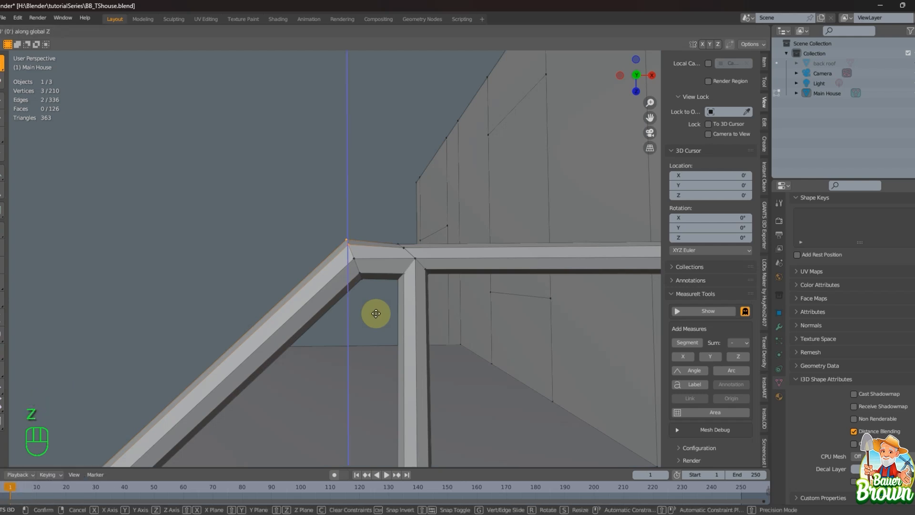
pyautogui.press('Escape')
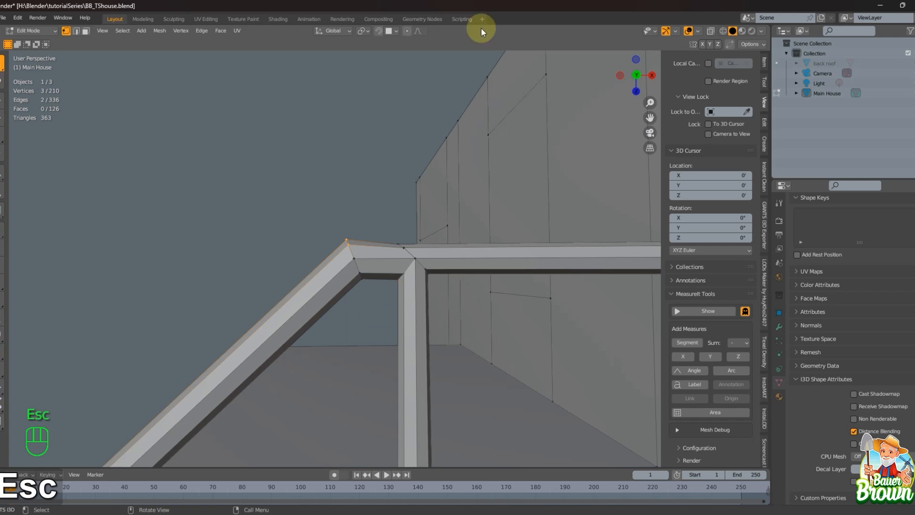
# Set snapping to Vertex and move the three selected bend vertices along Z by about 0.012' toward the handrail's upper vertex.
pyautogui.click(396, 30)
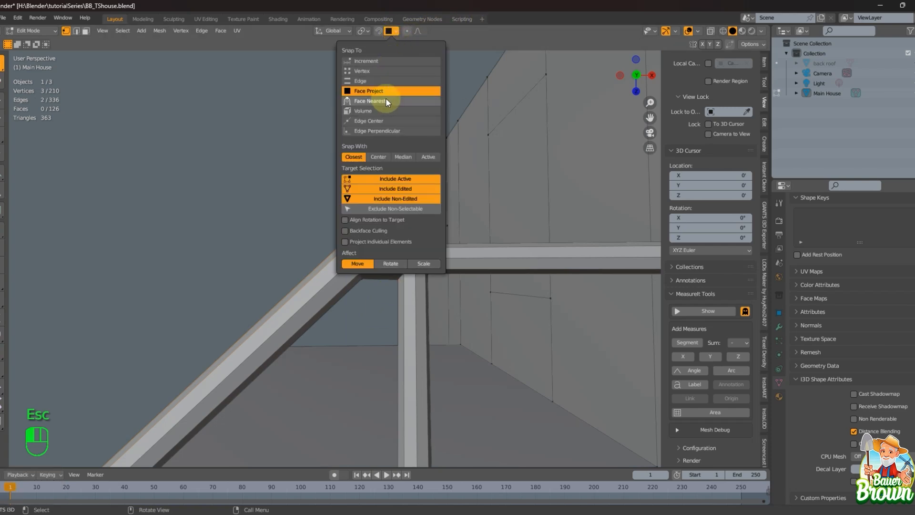
pyautogui.click(385, 71)
pyautogui.moveTo(237, 168); pyautogui.dragTo(240, 214, button='middle')
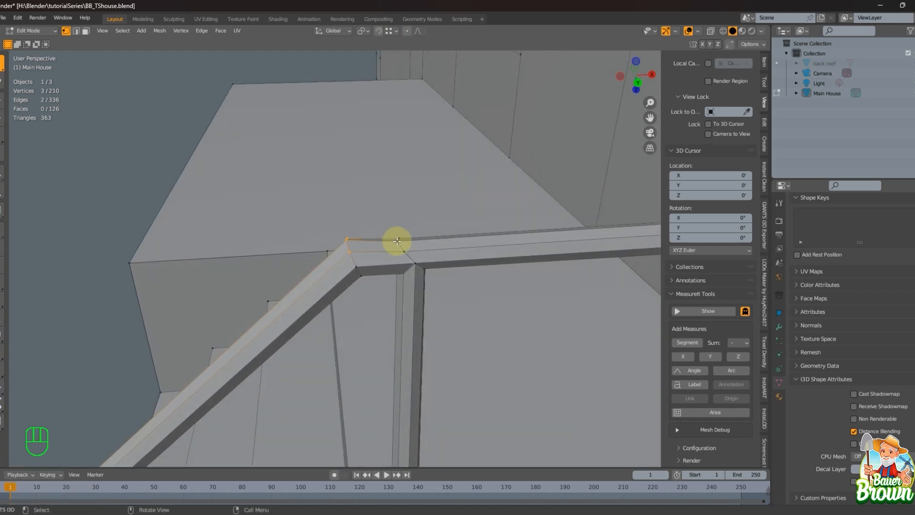
pyautogui.moveTo(397, 241); pyautogui.dragTo(431, 222, button='middle')
pyautogui.press('g')
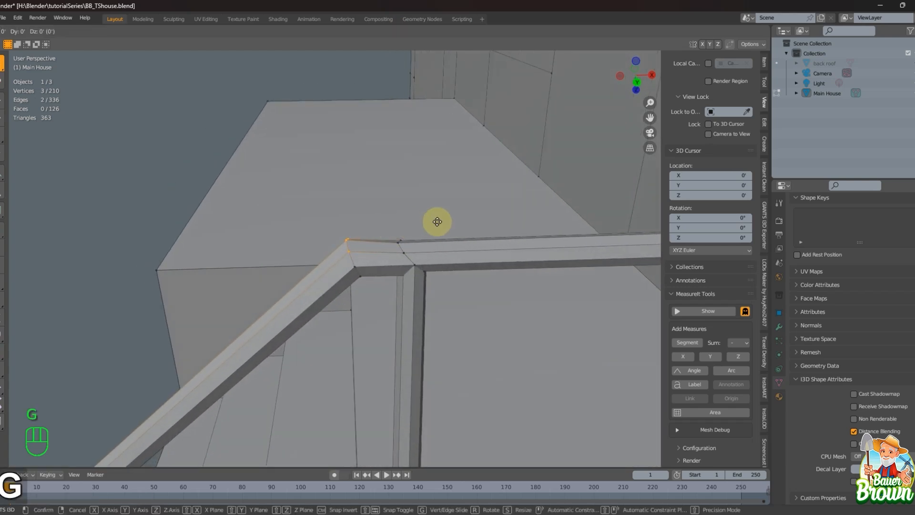
pyautogui.press('z')
pyautogui.press('F5')
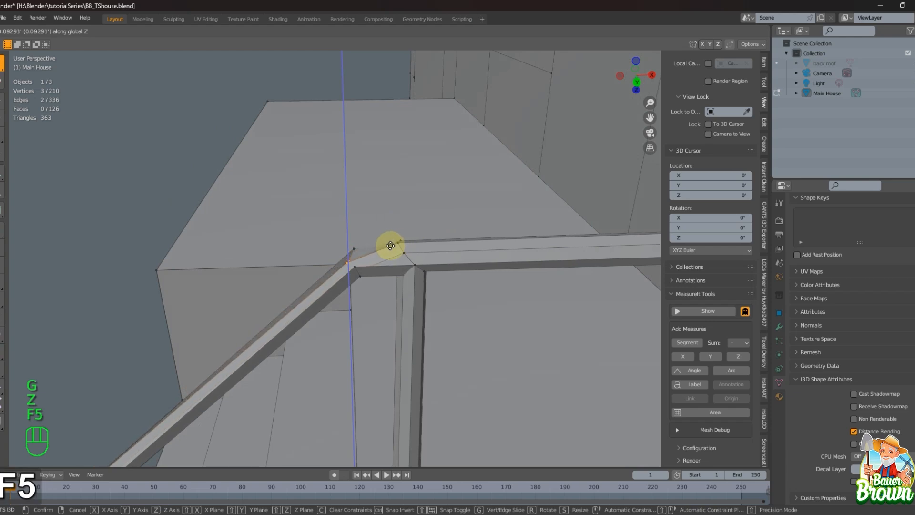
pyautogui.press('ctrl')
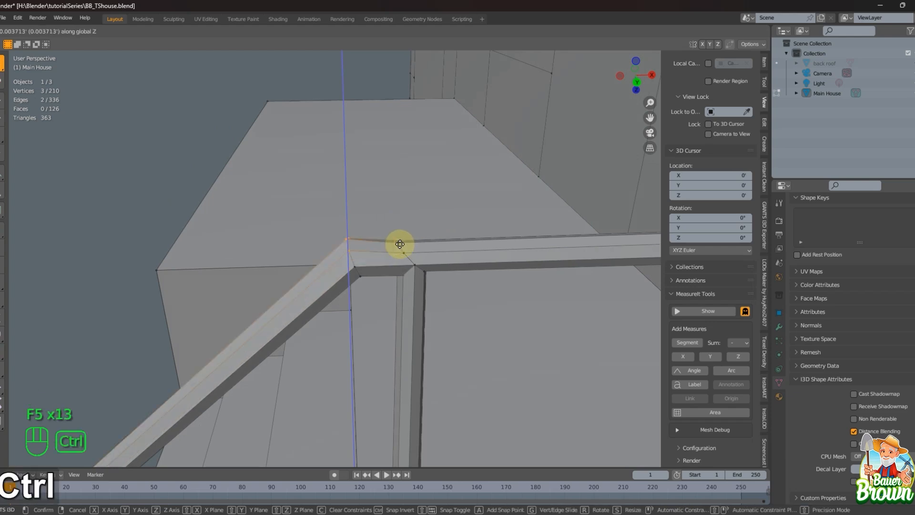
pyautogui.click(405, 260)
# Fine-tune the height of the selected bend vertices by moving them about 0.004' along Z.
pyautogui.moveTo(405, 260); pyautogui.dragTo(403, 284, button='middle')
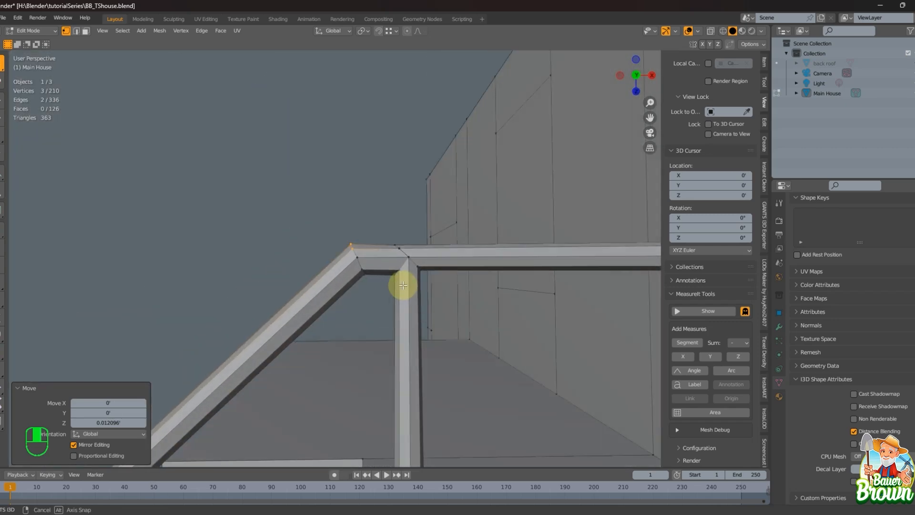
pyautogui.press('g')
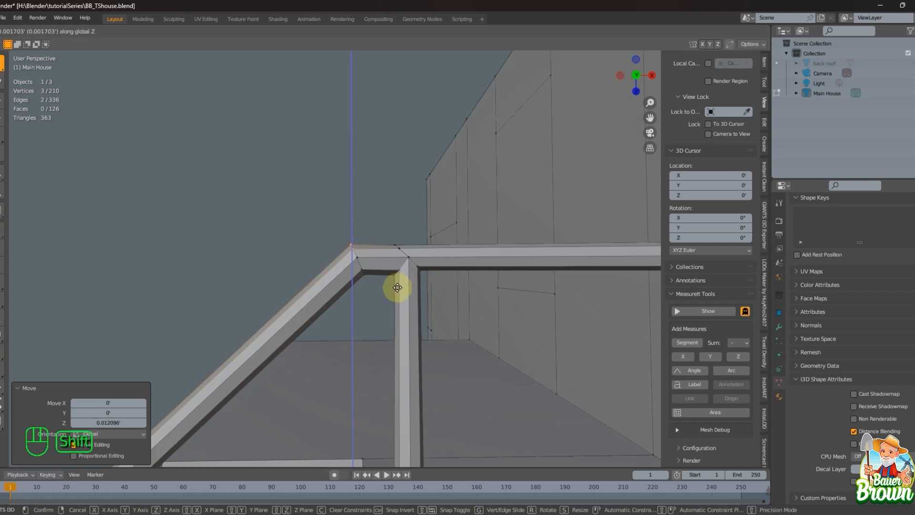
pyautogui.click(396, 292)
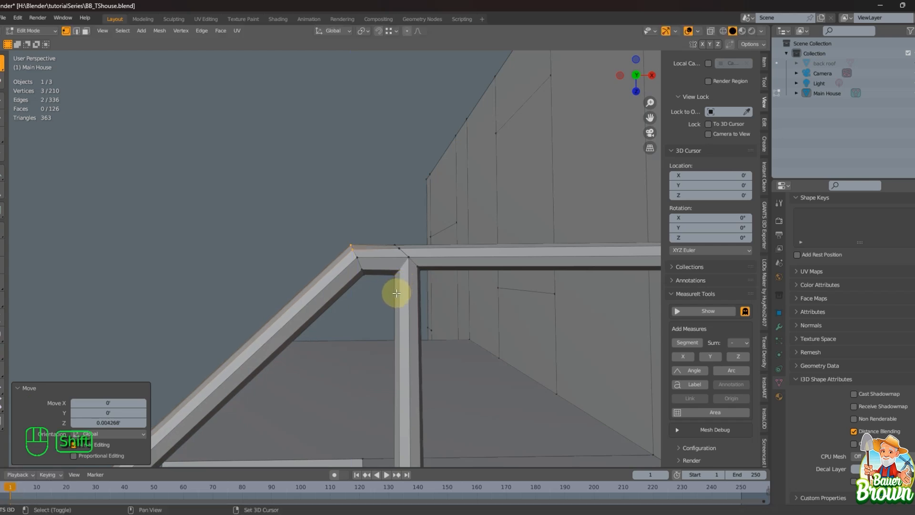
# Dissolve the selected edges across the handrail at the upper post junction.
pyautogui.moveTo(392, 292); pyautogui.dragTo(237, 205, button='middle')
pyautogui.click(253, 248)
pyautogui.moveTo(252, 248); pyautogui.dragTo(349, 259, button='middle')
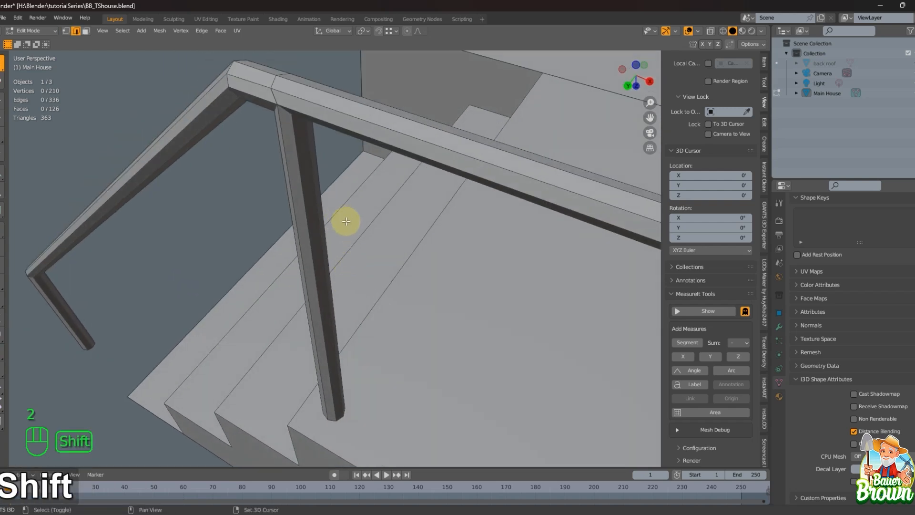
pyautogui.keyDown('shift'); pyautogui.moveTo(346, 221); pyautogui.dragTo(372, 303, button='middle'); pyautogui.keyUp('shift')
pyautogui.keyDown('shift'); pyautogui.click(392, 326); pyautogui.keyUp('shift')
pyautogui.keyDown('shift'); pyautogui.click(399, 321); pyautogui.keyUp('shift')
pyautogui.keyDown('shift'); pyautogui.click(411, 318); pyautogui.keyUp('shift')
pyautogui.press('x')
pyautogui.click(411, 316)
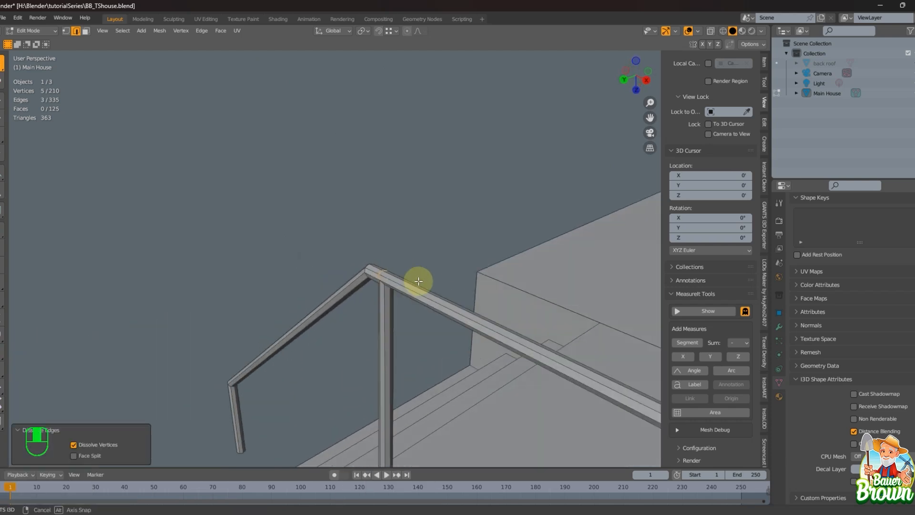
# Examine the handrail from several sides, checking its lower post and slope against the stairs and landing.
pyautogui.scroll(-3, 391, 229)
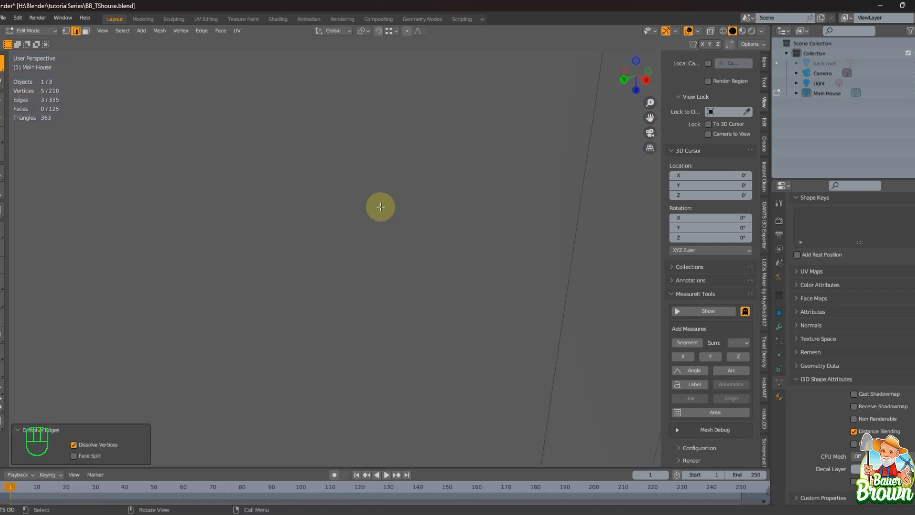
pyautogui.click(380, 207)
pyautogui.moveTo(377, 214); pyautogui.dragTo(433, 261, button='middle')
pyautogui.scroll(-2, 415, 279)
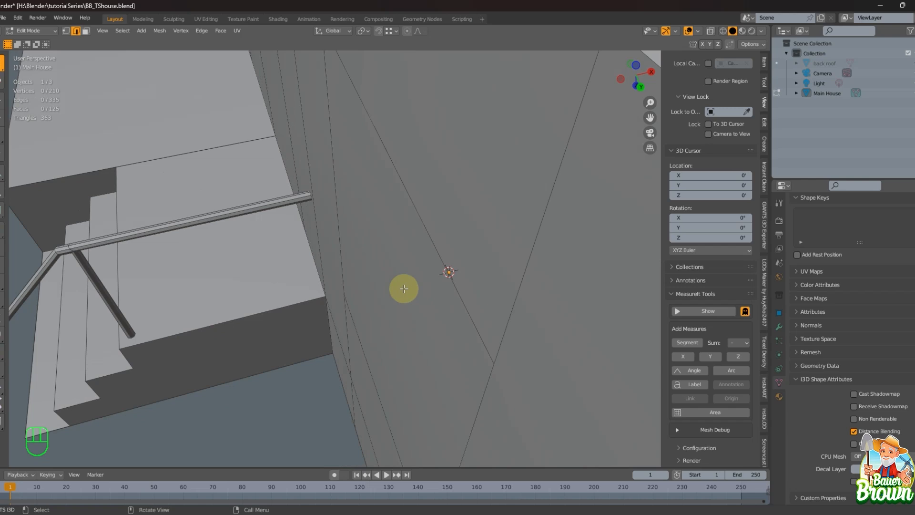
pyautogui.moveTo(404, 288); pyautogui.dragTo(443, 237, button='middle')
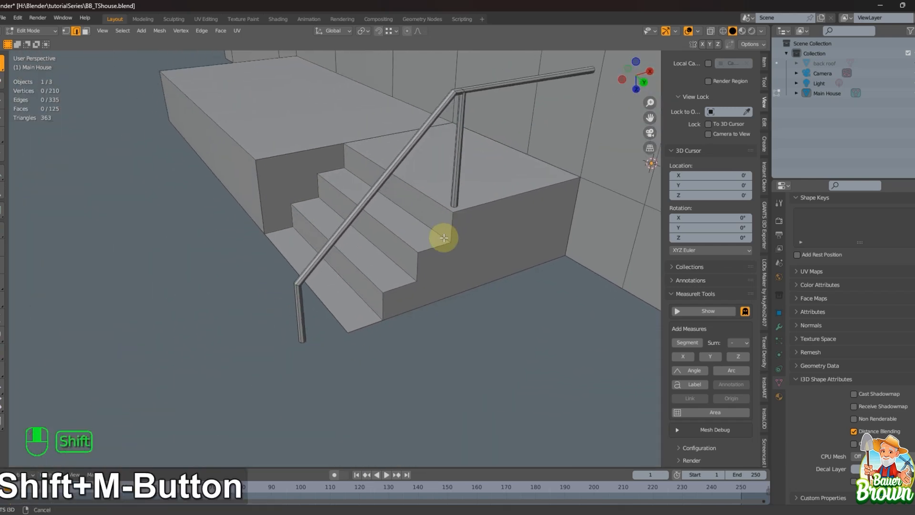
pyautogui.click(483, 322)
pyautogui.moveTo(496, 362); pyautogui.dragTo(352, 323, button='middle')
pyautogui.scroll(-3, 468, 329)
pyautogui.scroll(3, 359, 299)
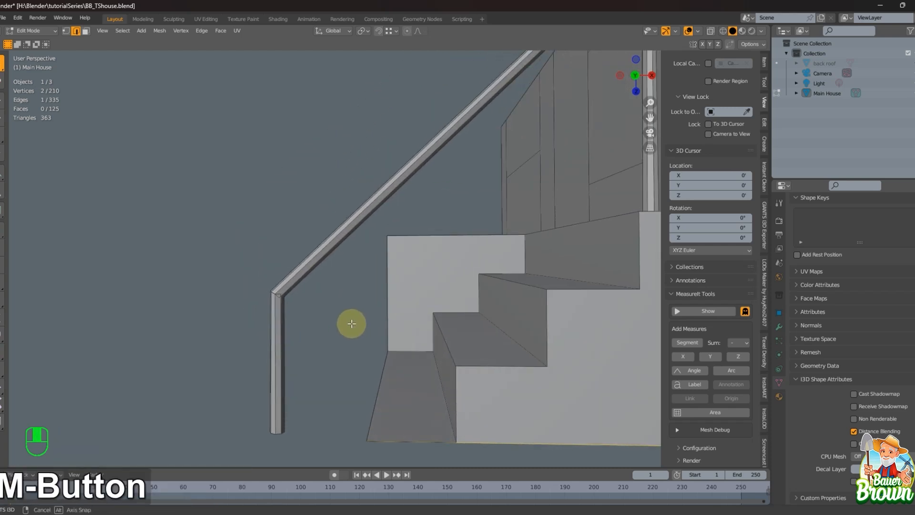
pyautogui.scroll(-2, 353, 327)
pyautogui.keyDown('shift'); pyautogui.moveTo(420, 322); pyautogui.dragTo(352, 327, button='middle'); pyautogui.keyUp('shift')
pyautogui.scroll(-2, 337, 316)
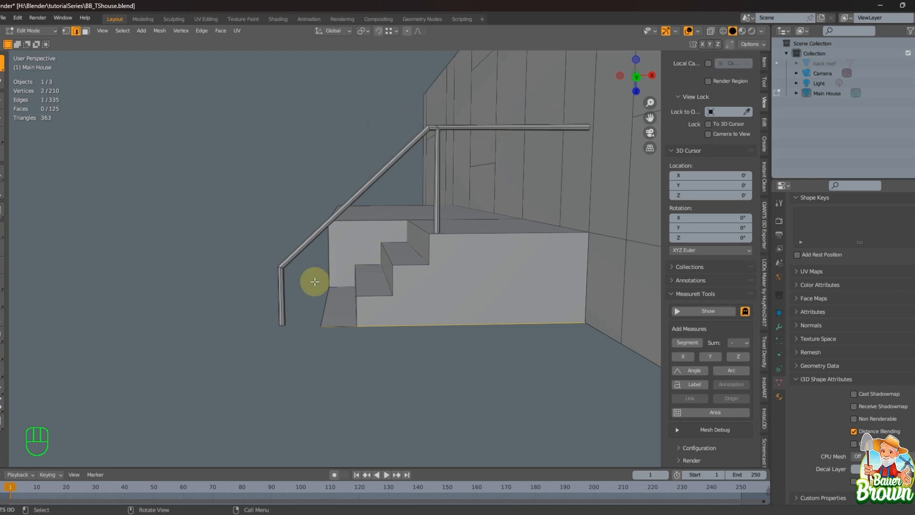
pyautogui.moveTo(251, 258); pyautogui.dragTo(302, 345)
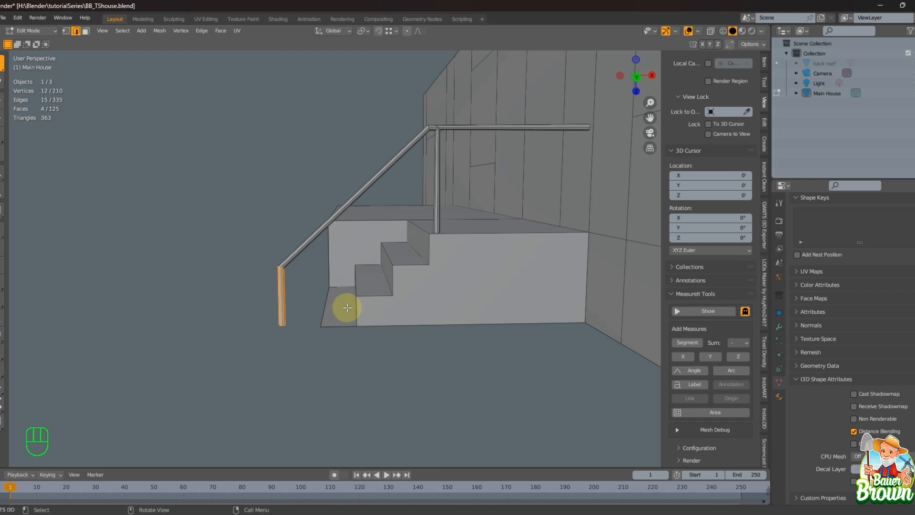
pyautogui.moveTo(337, 309); pyautogui.dragTo(405, 368, button='middle')
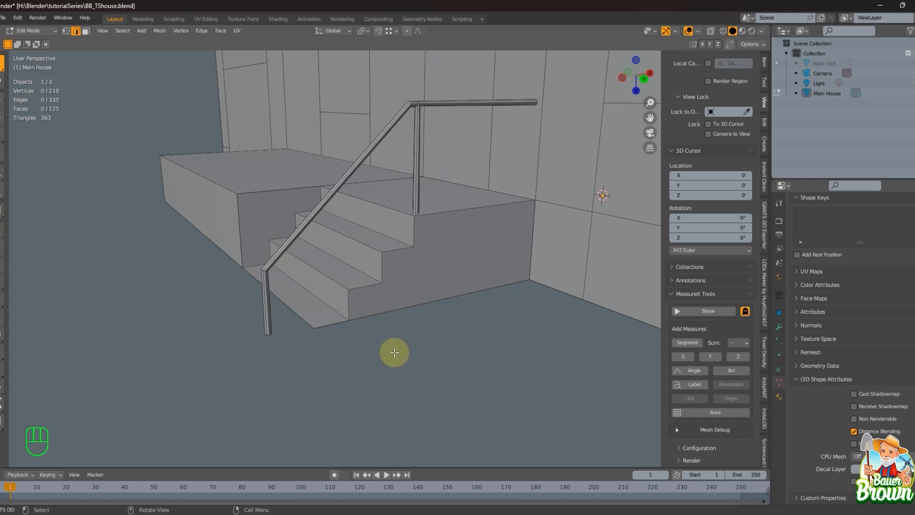
pyautogui.moveTo(394, 352); pyautogui.dragTo(412, 347, button='middle')
# Extrude the edge loop at the handrail's wall end and scale it by 1.683 to start a flange.
pyautogui.keyDown('shift'); pyautogui.moveTo(431, 296); pyautogui.dragTo(409, 298, button='middle'); pyautogui.keyUp('shift')
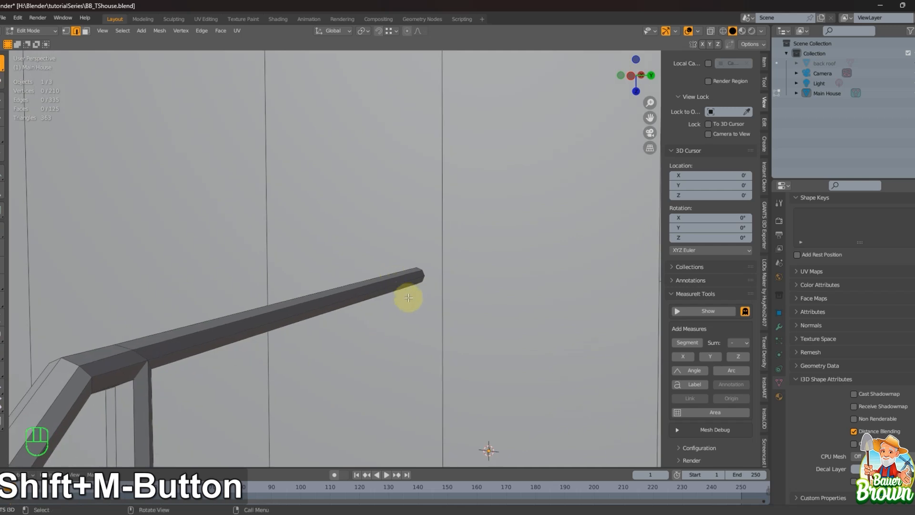
pyautogui.scroll(2, 417, 304)
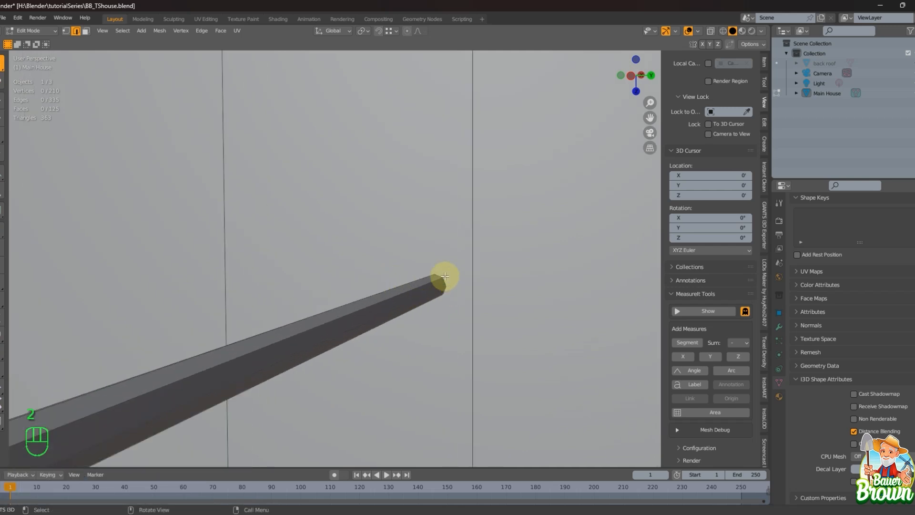
pyautogui.press('alt')
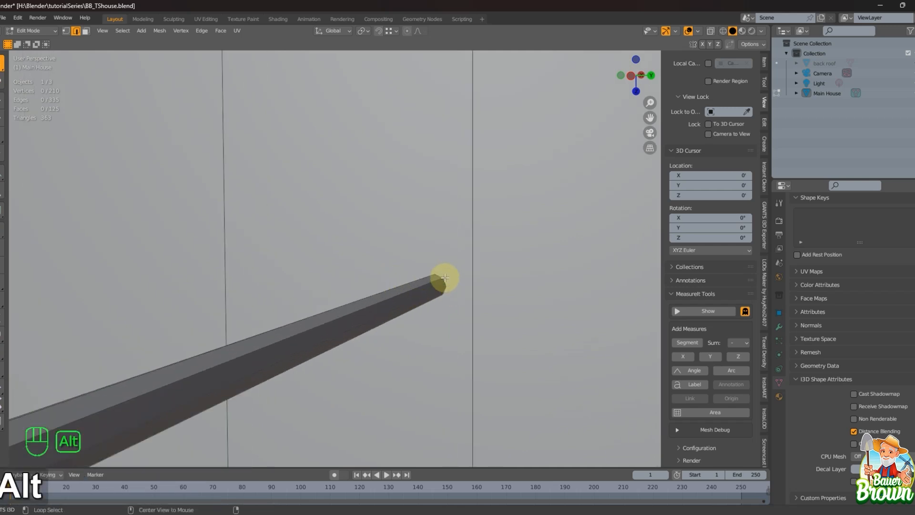
pyautogui.keyDown('alt'); pyautogui.click(445, 277); pyautogui.keyUp('alt')
pyautogui.moveTo(445, 288); pyautogui.dragTo(435, 247, button='middle')
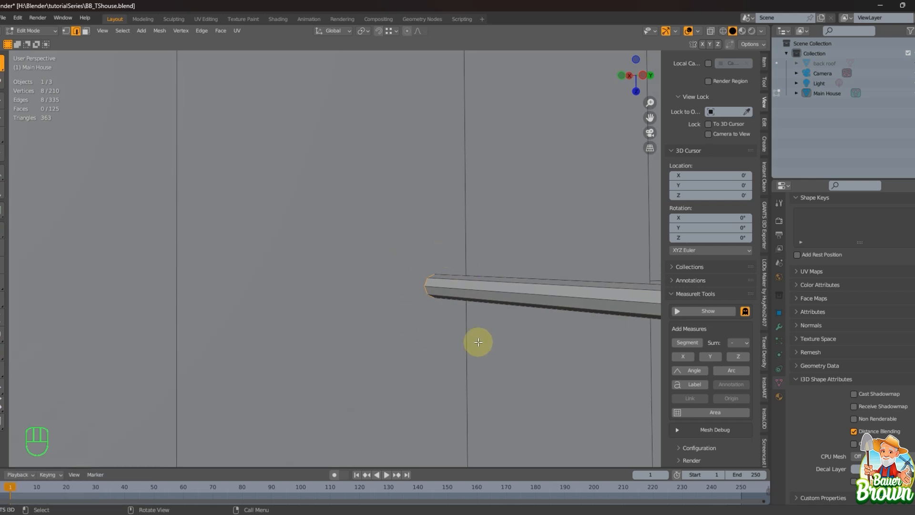
pyautogui.moveTo(514, 310); pyautogui.dragTo(490, 321, button='middle')
pyautogui.scroll(2, 467, 321)
pyautogui.scroll(1, 467, 320)
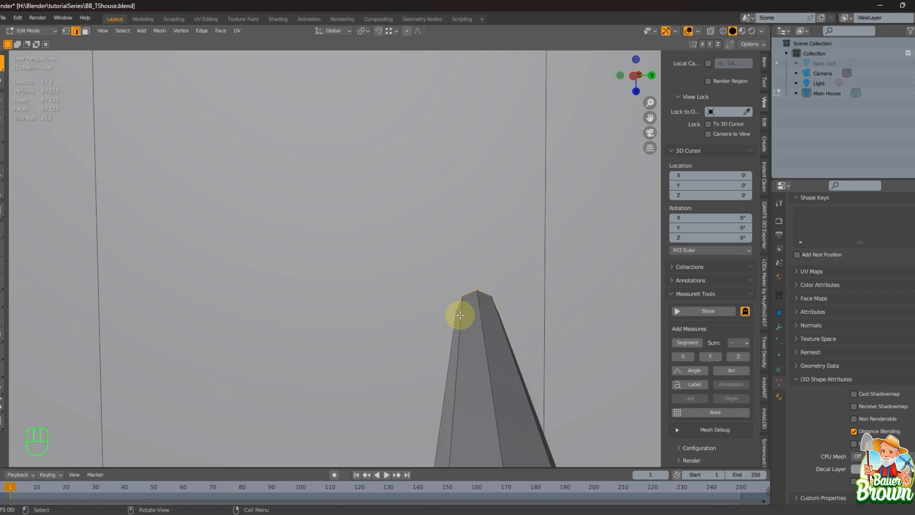
pyautogui.press('e')
pyautogui.press('s')
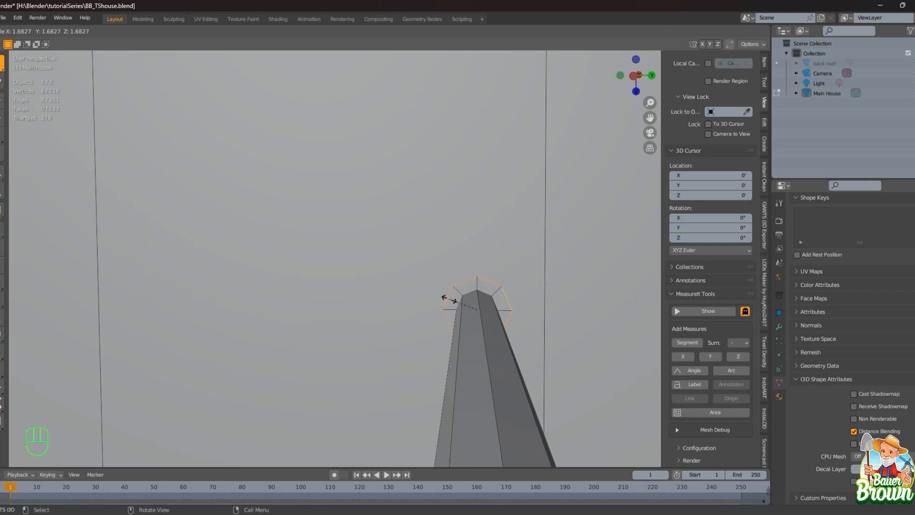
pyautogui.click(446, 300)
# Extrude the flange ring along X by about 0.03' to give it thickness and fill its open loop with a face.
pyautogui.moveTo(446, 300); pyautogui.dragTo(388, 320, button='middle')
pyautogui.press('e')
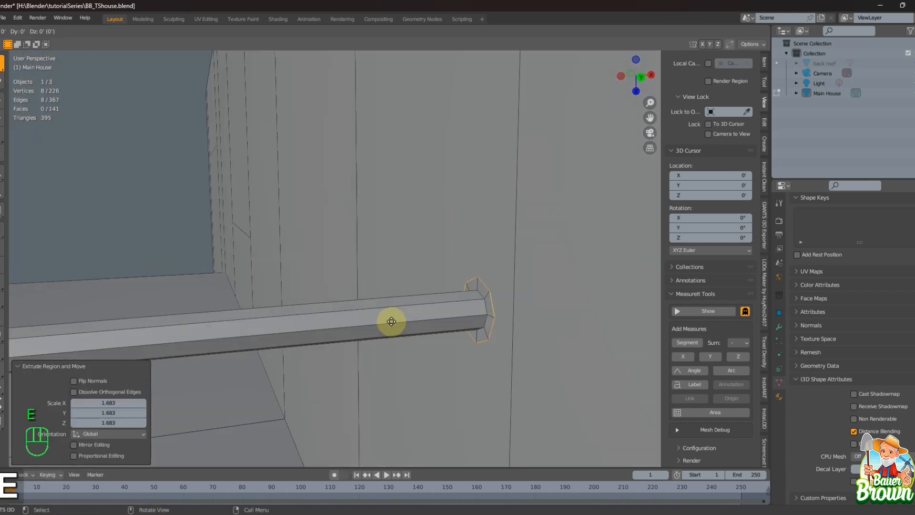
pyautogui.press('x')
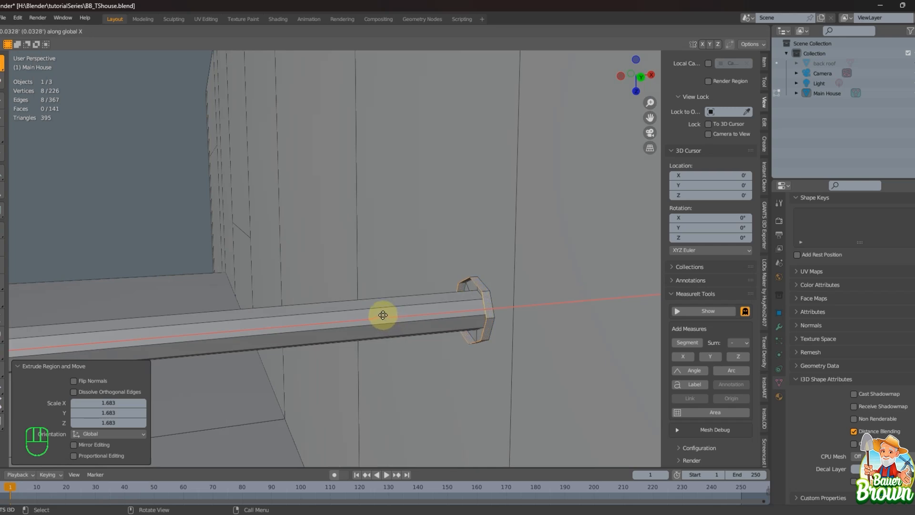
pyautogui.click(384, 316)
pyautogui.moveTo(381, 316)
pyautogui.mouseDown(button='middle')
pyautogui.moveTo(436, 348)
pyautogui.moveTo(481, 331)
pyautogui.moveTo(474, 326)
pyautogui.moveTo(474, 351)
pyautogui.moveTo(499, 351)
pyautogui.moveTo(457, 333)
pyautogui.moveTo(502, 328)
pyautogui.mouseUp(button='middle')
pyautogui.press('f')
# Select the flange's inner edge loop, set snapping to Face Project, and move the loop about 0.03' along X.
pyautogui.hotkey('shift', 'z')
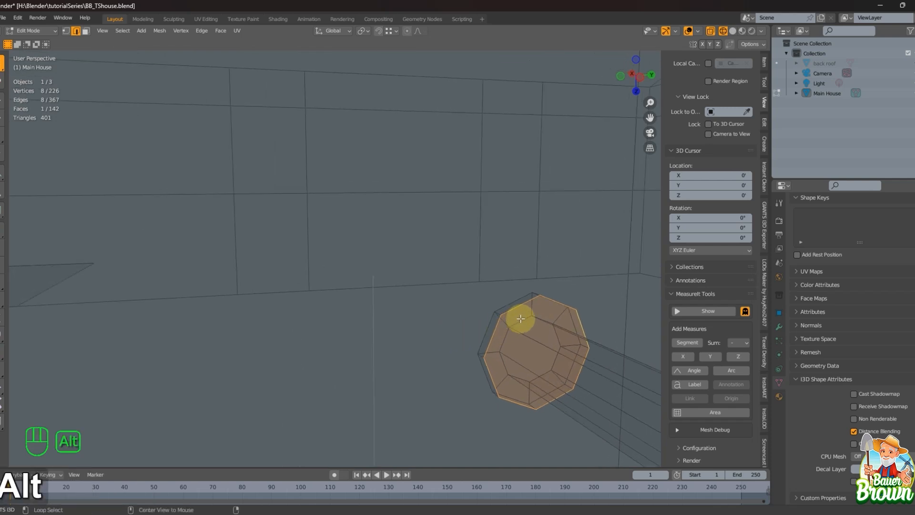
pyautogui.keyDown('alt'); pyautogui.click(520, 318); pyautogui.keyUp('alt')
pyautogui.moveTo(521, 321); pyautogui.dragTo(510, 343, button='middle')
pyautogui.hotkey('shift', 'z')
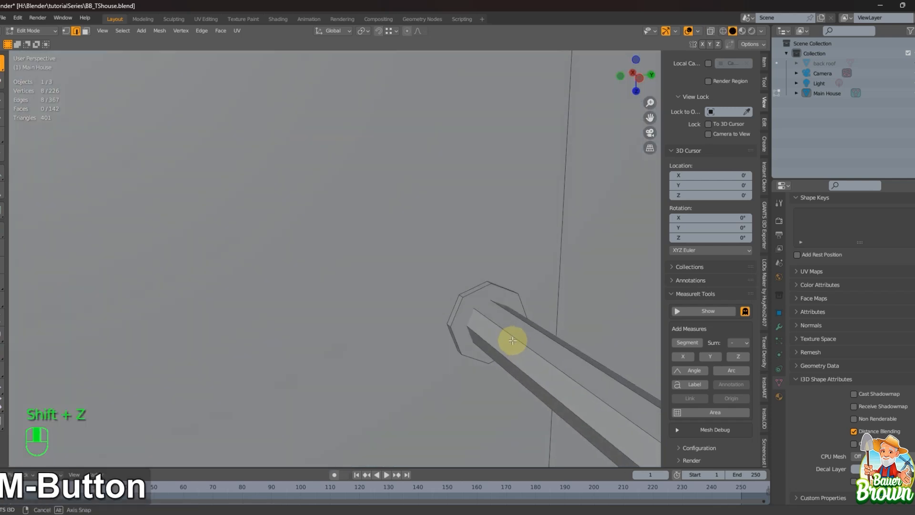
pyautogui.click(388, 31)
pyautogui.click(372, 90)
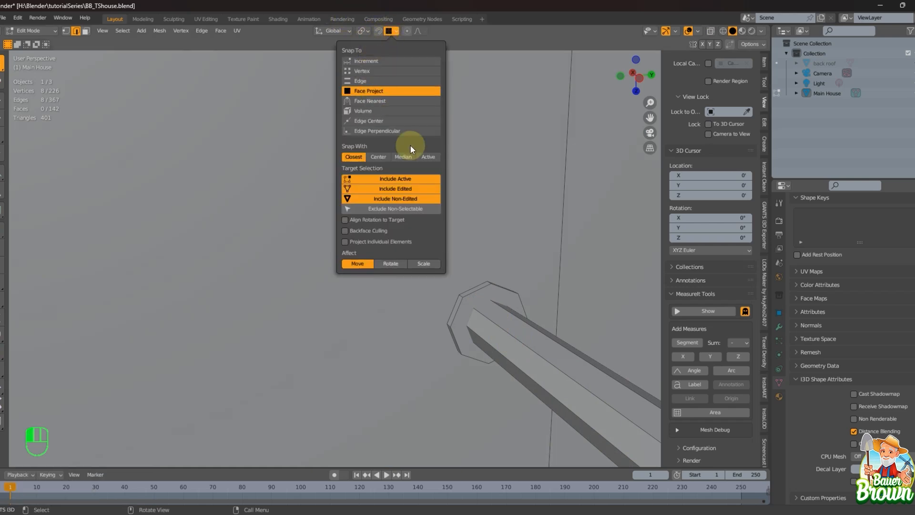
pyautogui.press('g')
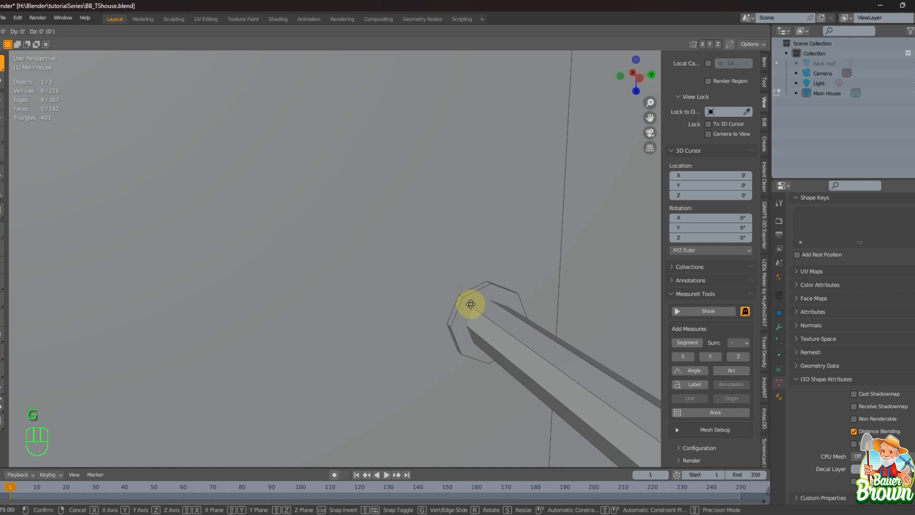
pyautogui.press('x')
pyautogui.press('ctrl')
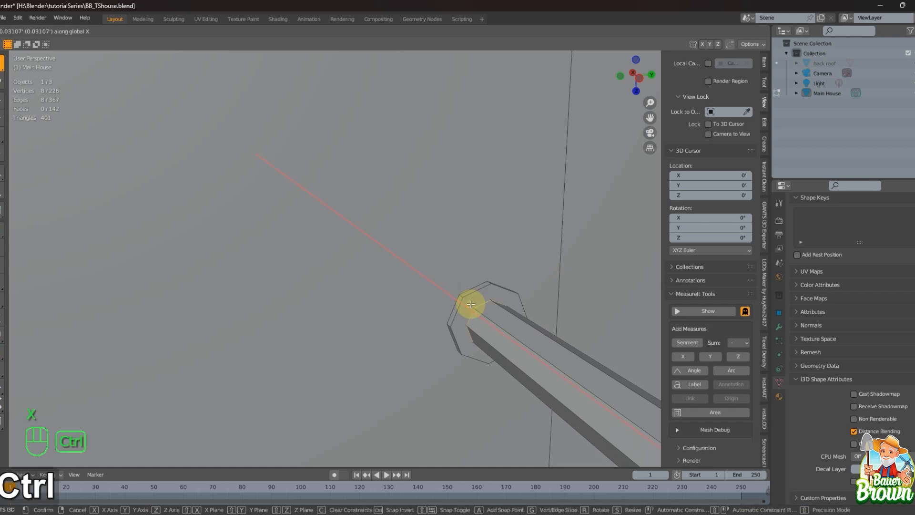
pyautogui.click(471, 304)
# Select the ring of eight wall-side faces at the back of the handrail flange and delete them.
pyautogui.moveTo(470, 306); pyautogui.dragTo(586, 348, button='middle')
pyautogui.hotkey('shift', 'z')
pyautogui.press('3')
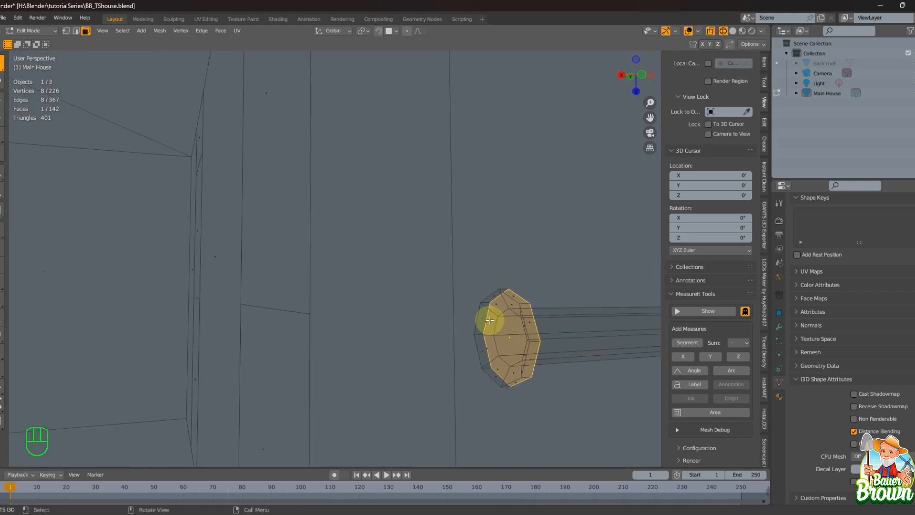
pyautogui.click(490, 319)
pyautogui.keyDown('shift'); pyautogui.click(509, 306); pyautogui.keyUp('shift')
pyautogui.keyDown('shift'); pyautogui.click(491, 332); pyautogui.keyUp('shift')
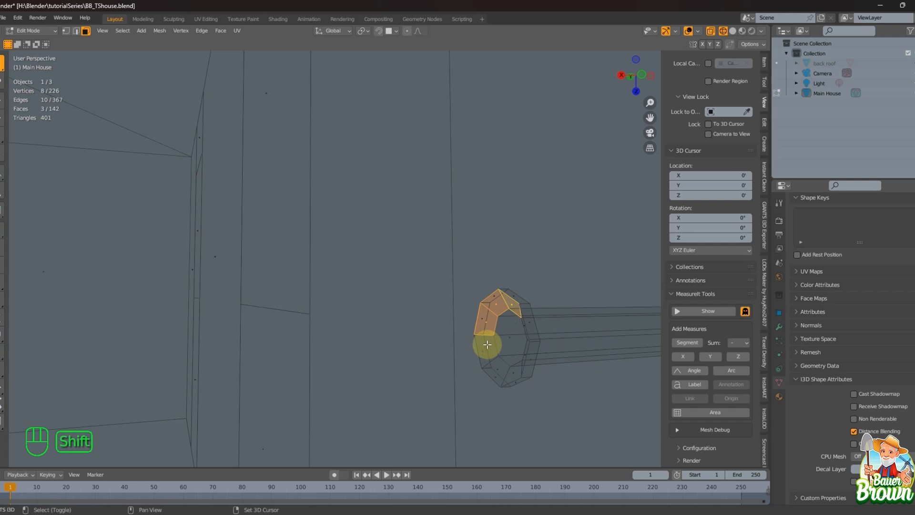
pyautogui.keyDown('shift'); pyautogui.click(506, 353); pyautogui.keyUp('shift')
pyautogui.hotkey('shift', 'z')
pyautogui.moveTo(510, 358)
pyautogui.mouseDown(button='middle')
pyautogui.moveTo(484, 380)
pyautogui.moveTo(436, 371)
pyautogui.moveTo(557, 357)
pyautogui.moveTo(537, 324)
pyautogui.mouseUp(button='middle')
pyautogui.hotkey('shift', 'z')
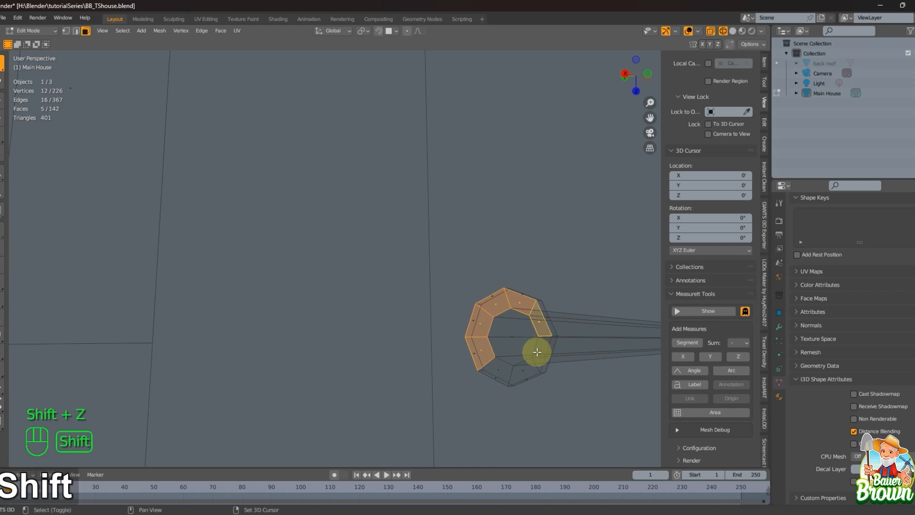
pyautogui.keyDown('shift'); pyautogui.click(537, 352); pyautogui.keyUp('shift')
pyautogui.keyDown('shift'); pyautogui.click(499, 366); pyautogui.keyUp('shift')
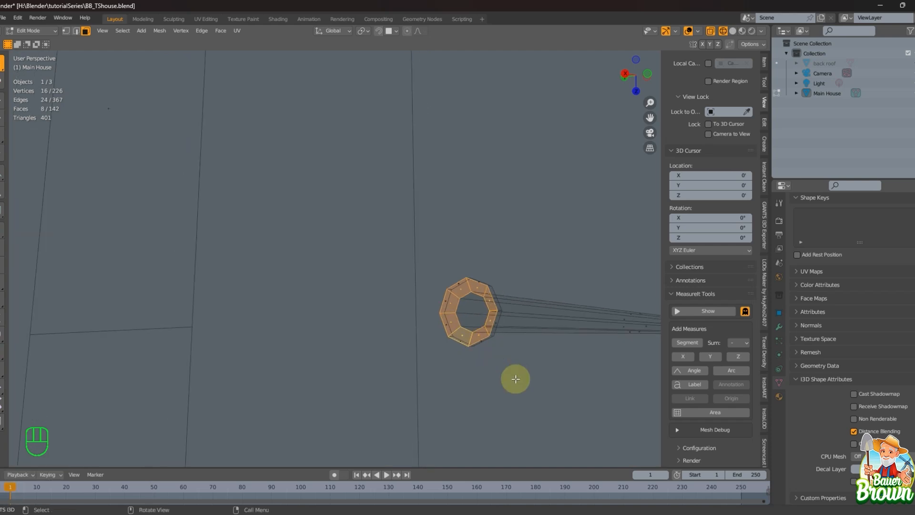
pyautogui.moveTo(515, 378); pyautogui.dragTo(447, 398, button='middle')
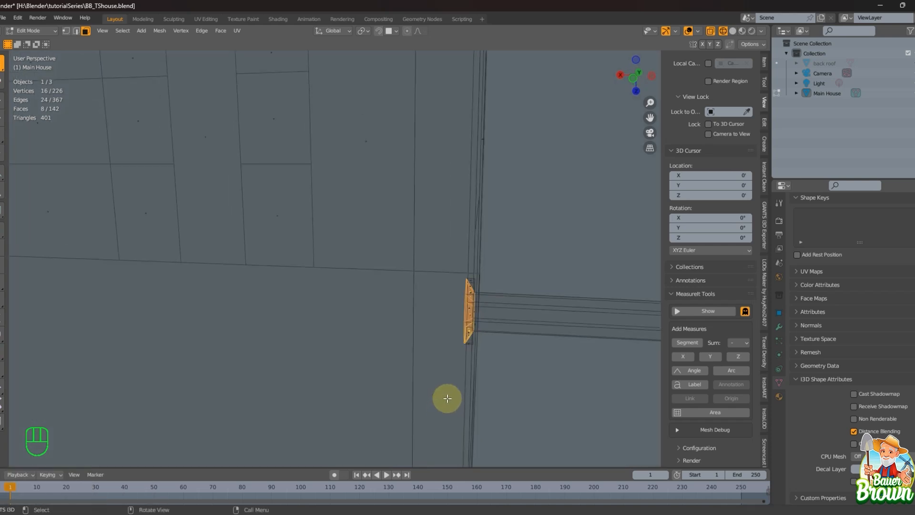
pyautogui.press('Delete')
pyautogui.click(447, 397)
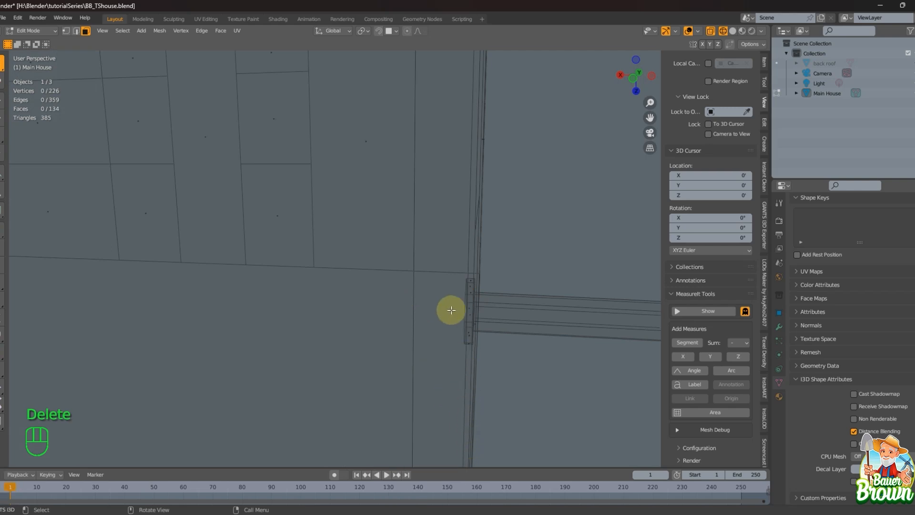
# Return to solid shading and inspect the flange where the handrail meets the wall.
pyautogui.moveTo(457, 386)
pyautogui.mouseDown(button='middle')
pyautogui.moveTo(473, 382)
pyautogui.moveTo(425, 376)
pyautogui.moveTo(515, 366)
pyautogui.mouseUp(button='middle')
pyautogui.hotkey('shift', 'z')
pyautogui.scroll(4, 347, 270)
pyautogui.keyDown('shift'); pyautogui.moveTo(398, 289); pyautogui.dragTo(466, 272, button='middle'); pyautogui.keyUp('shift')
pyautogui.scroll(2, 381, 307)
pyautogui.scroll(2, 452, 260)
pyautogui.moveTo(492, 317); pyautogui.dragTo(482, 310, button='middle')
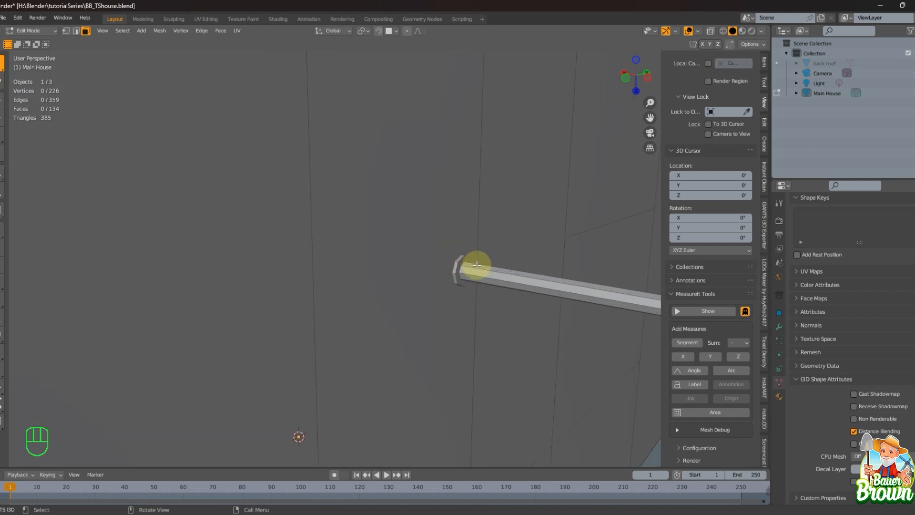
pyautogui.moveTo(503, 286)
pyautogui.mouseDown(button='middle')
pyautogui.moveTo(435, 294)
pyautogui.moveTo(507, 279)
pyautogui.mouseUp(button='middle')
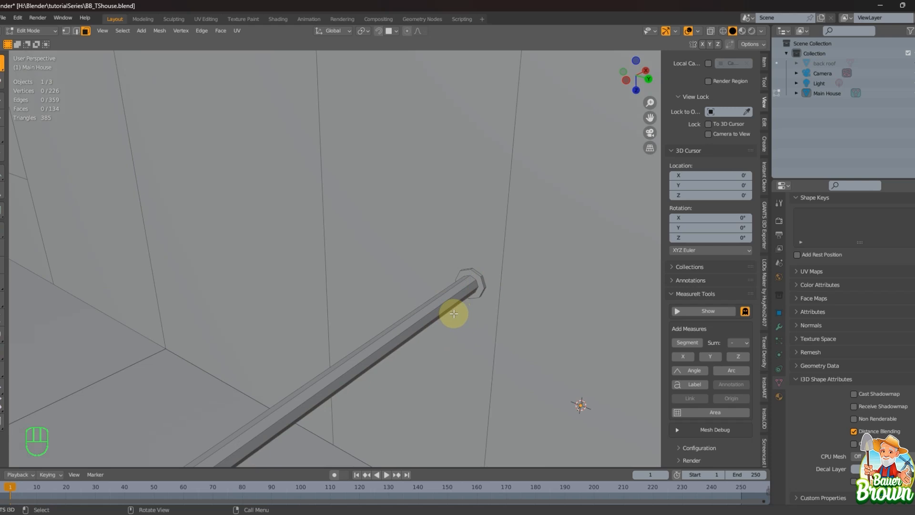
# Examine the whole handrail against the stairs, landing and wall, then view the entire house.
pyautogui.scroll(-2, 467, 337)
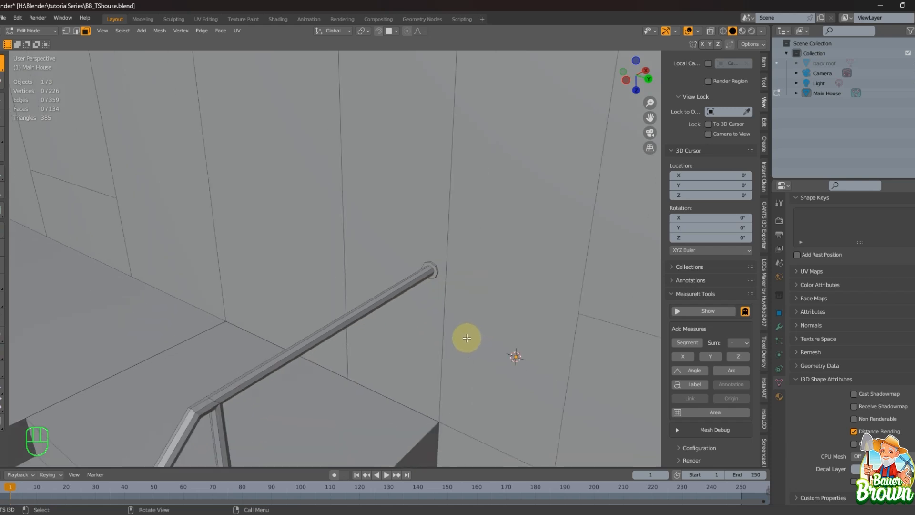
pyautogui.keyDown('shift'); pyautogui.moveTo(434, 360); pyautogui.dragTo(480, 259, button='middle'); pyautogui.keyUp('shift')
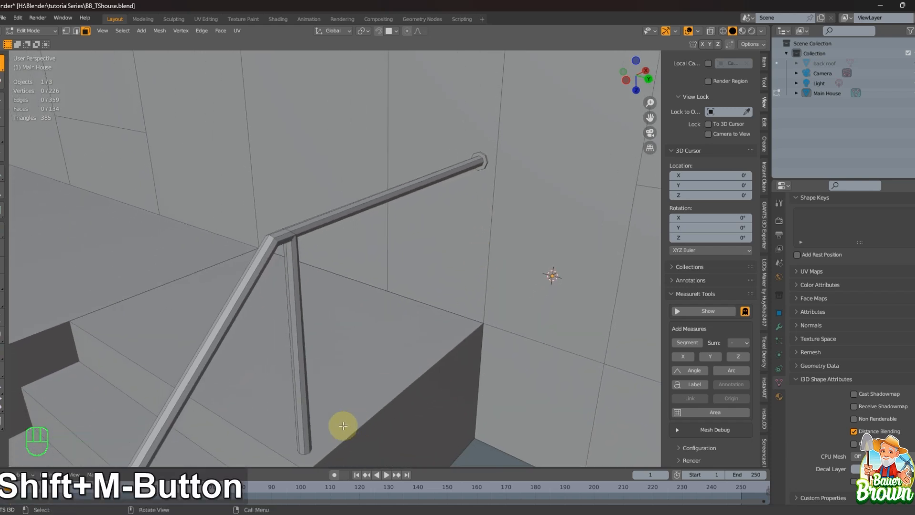
pyautogui.keyDown('shift'); pyautogui.moveTo(329, 409); pyautogui.dragTo(412, 288, button='middle'); pyautogui.keyUp('shift')
pyautogui.scroll(-3, 413, 288)
pyautogui.moveTo(379, 354); pyautogui.dragTo(422, 293, button='middle')
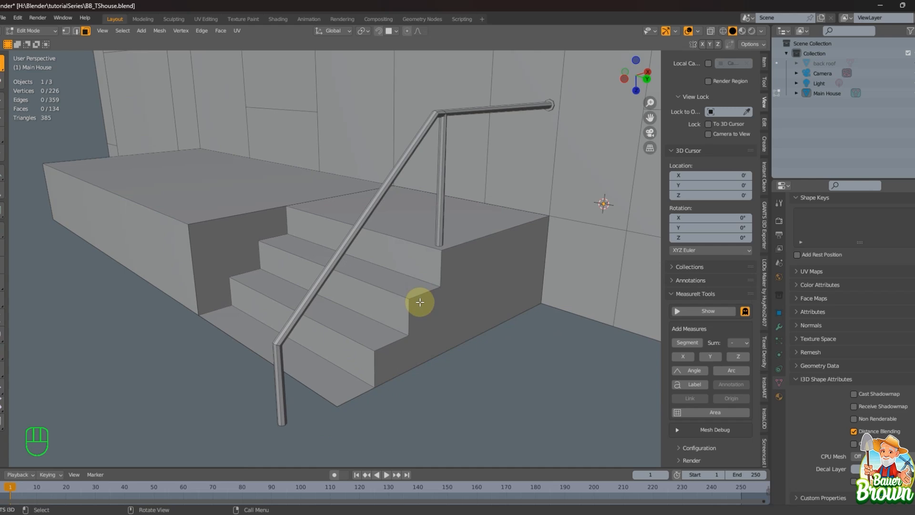
pyautogui.scroll(-1, 470, 300)
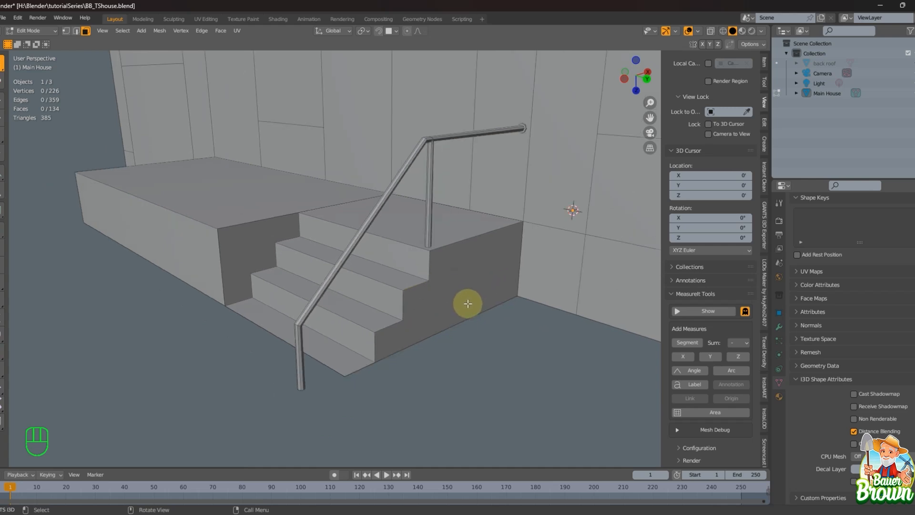
pyautogui.moveTo(468, 309); pyautogui.dragTo(522, 313, button='middle')
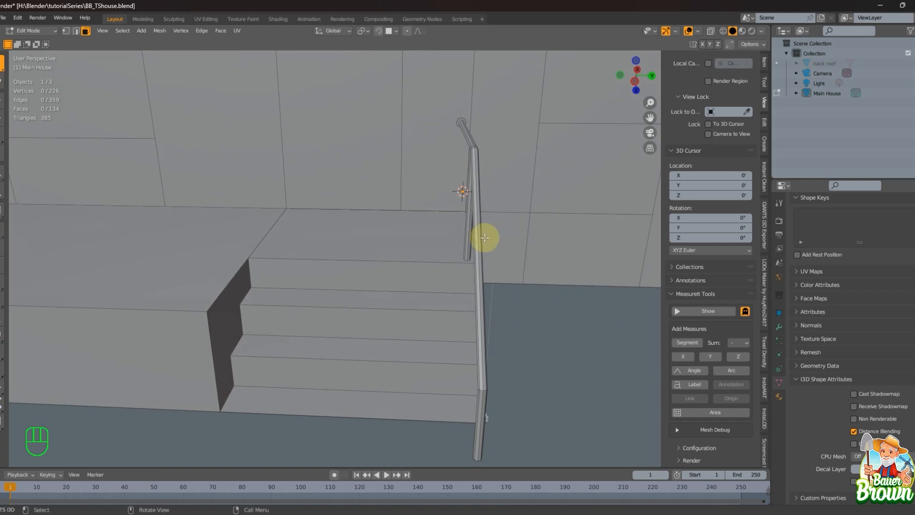
pyautogui.scroll(3, 468, 179)
pyautogui.moveTo(459, 209); pyautogui.dragTo(431, 253, button='middle')
pyautogui.scroll(-2, 458, 220)
pyautogui.scroll(4, 404, 235)
pyautogui.scroll(-3, 408, 225)
pyautogui.scroll(-2, 438, 193)
pyautogui.scroll(-2, 408, 234)
pyautogui.scroll(3, 431, 253)
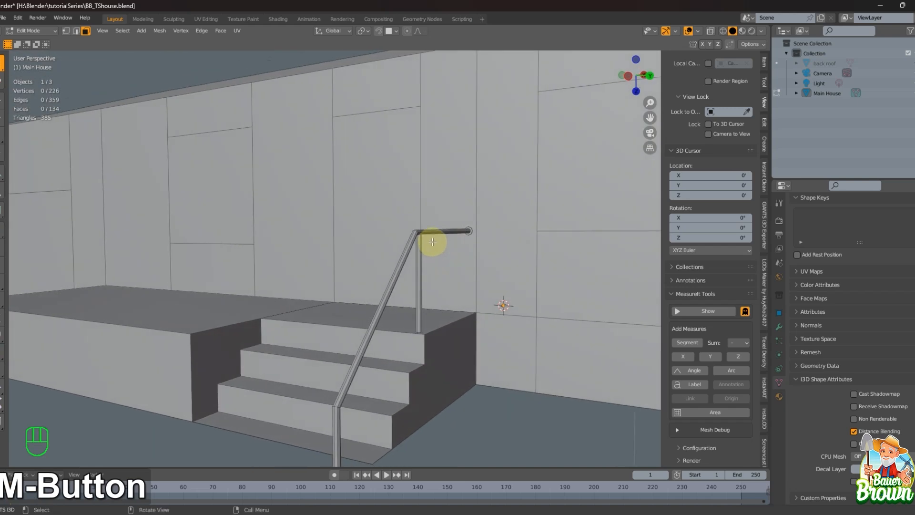
pyautogui.scroll(-3, 432, 242)
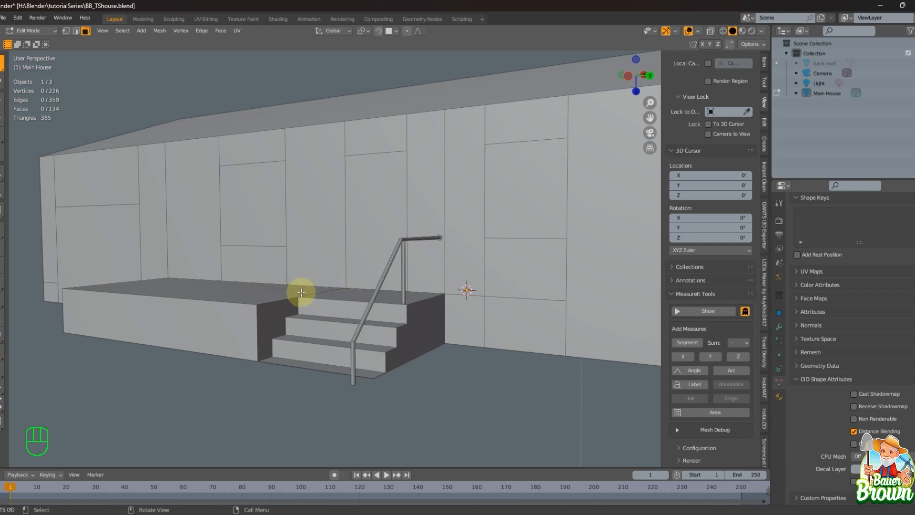
pyautogui.moveTo(302, 292); pyautogui.dragTo(367, 323, button='middle')
pyautogui.scroll(-3, 329, 311)
pyautogui.keyDown('shift'); pyautogui.moveTo(338, 293); pyautogui.dragTo(319, 307, button='middle'); pyautogui.keyUp('shift')
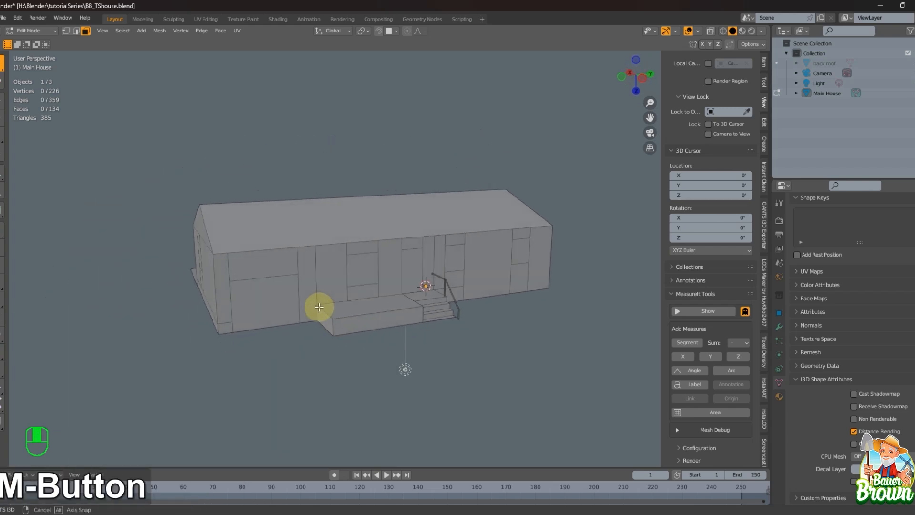
pyautogui.click(288, 231)
pyautogui.moveTo(292, 233); pyautogui.dragTo(335, 251, button='middle')
pyautogui.keyDown('shift'); pyautogui.click(280, 209); pyautogui.keyUp('shift')
pyautogui.moveTo(280, 209); pyautogui.dragTo(394, 290, button='middle')
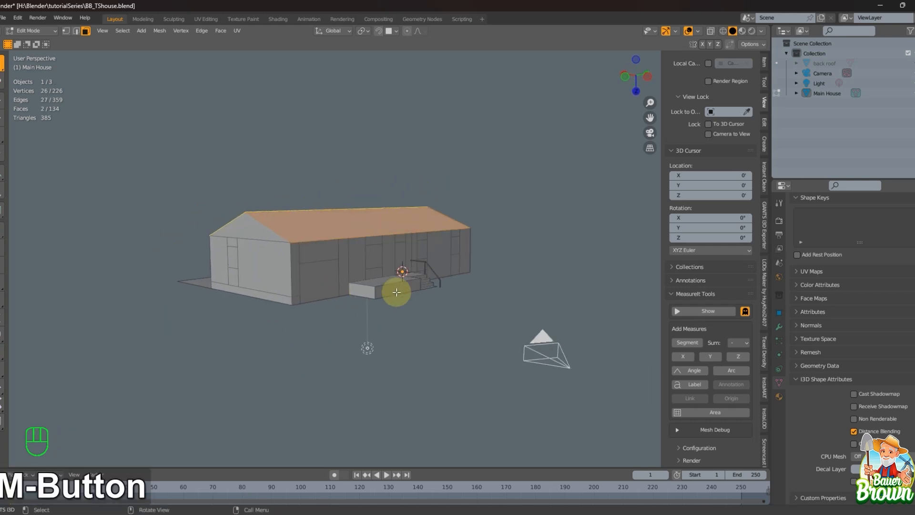
pyautogui.click(494, 268)
# Check the normals of the house's outer faces with the Face Orientation overlay, then turn the overlay off.
pyautogui.moveTo(495, 270); pyautogui.dragTo(348, 302, button='middle')
pyautogui.hotkey('alt', 'x')
pyautogui.keyDown('shift'); pyautogui.moveTo(494, 295); pyautogui.dragTo(306, 291, button='middle'); pyautogui.keyUp('shift')
pyautogui.scroll(3, 424, 336)
pyautogui.keyDown('shift'); pyautogui.moveTo(424, 336); pyautogui.dragTo(455, 314, button='middle'); pyautogui.keyUp('shift')
pyautogui.hotkey('alt', 'x')
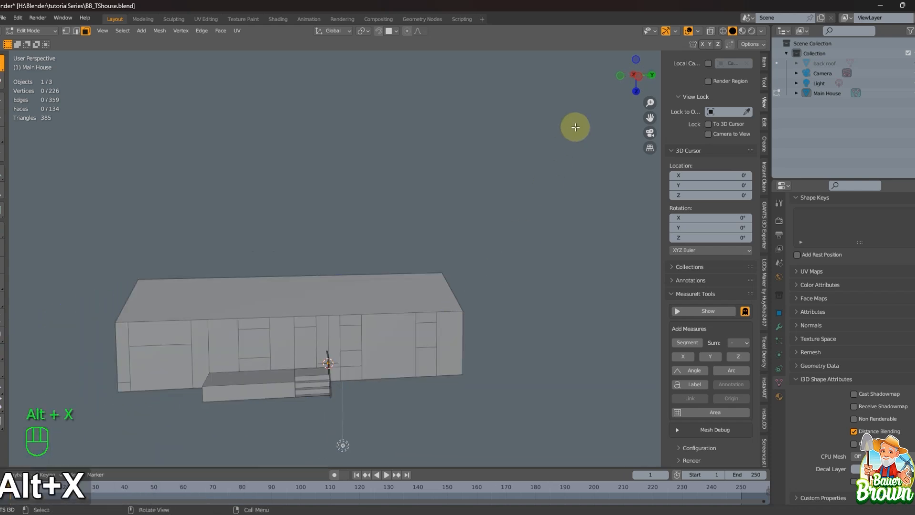
# Toggle Face Orientation on and off in the viewport overlay settings to compare both displays, leaving it off.
pyautogui.click(758, 44)
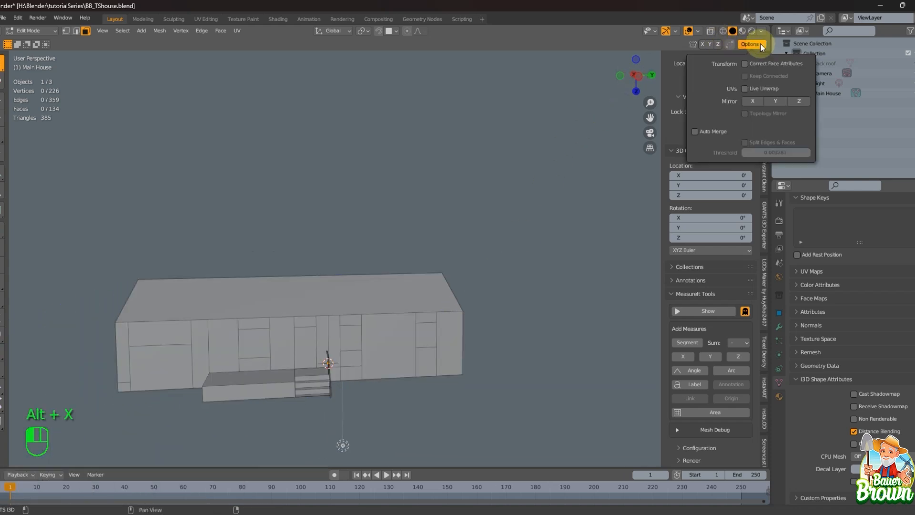
pyautogui.click(699, 31)
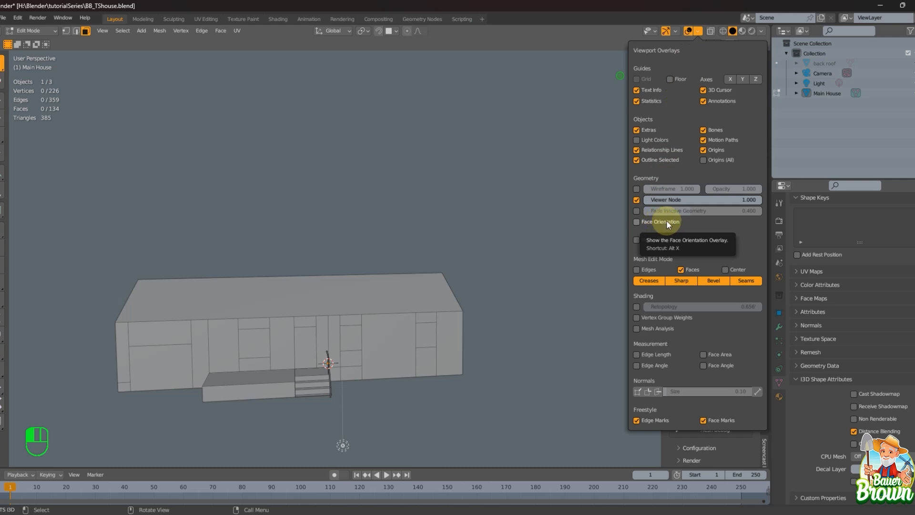
pyautogui.click(653, 222)
pyautogui.click(653, 221)
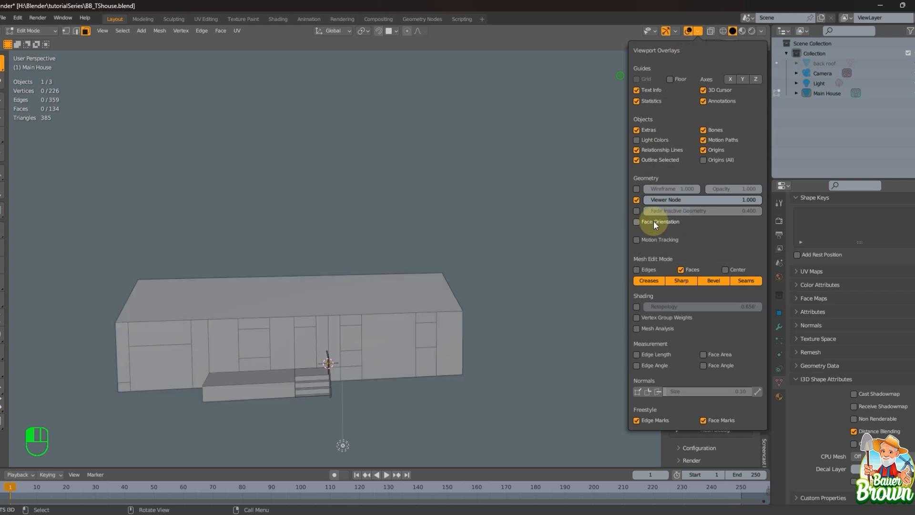
pyautogui.click(653, 221)
pyautogui.click(653, 221)
pyautogui.click(654, 221)
pyautogui.click(653, 221)
pyautogui.click(654, 221)
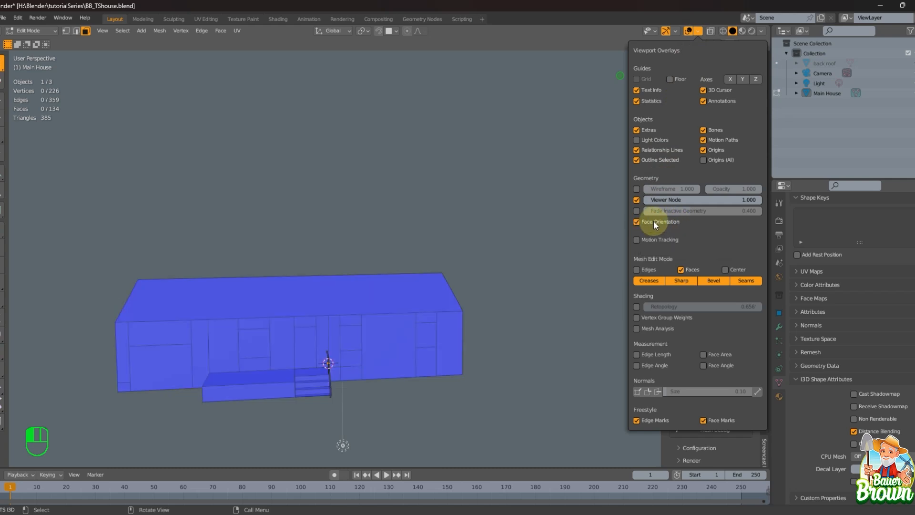
pyautogui.click(654, 221)
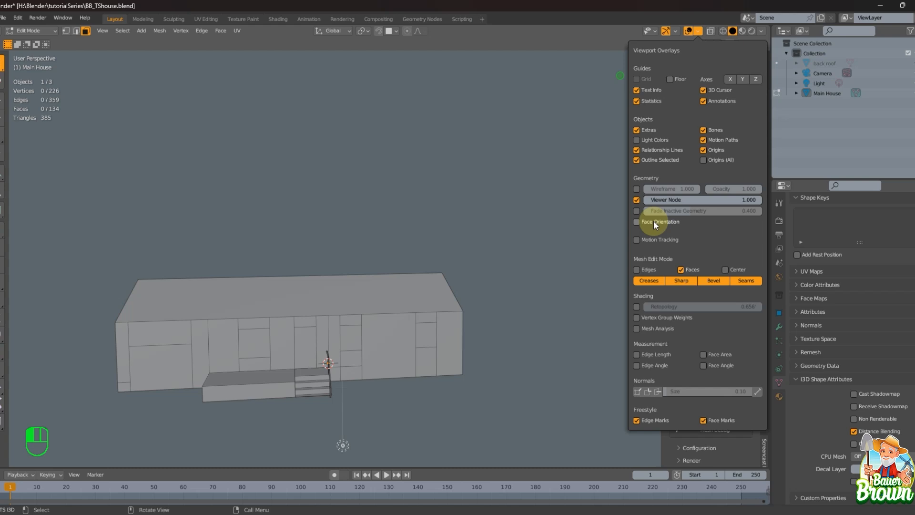
pyautogui.click(655, 223)
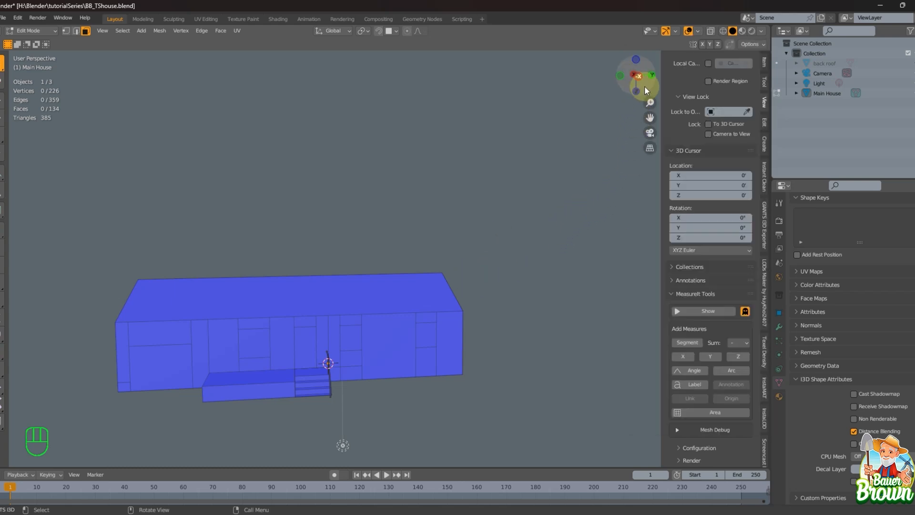
pyautogui.click(699, 31)
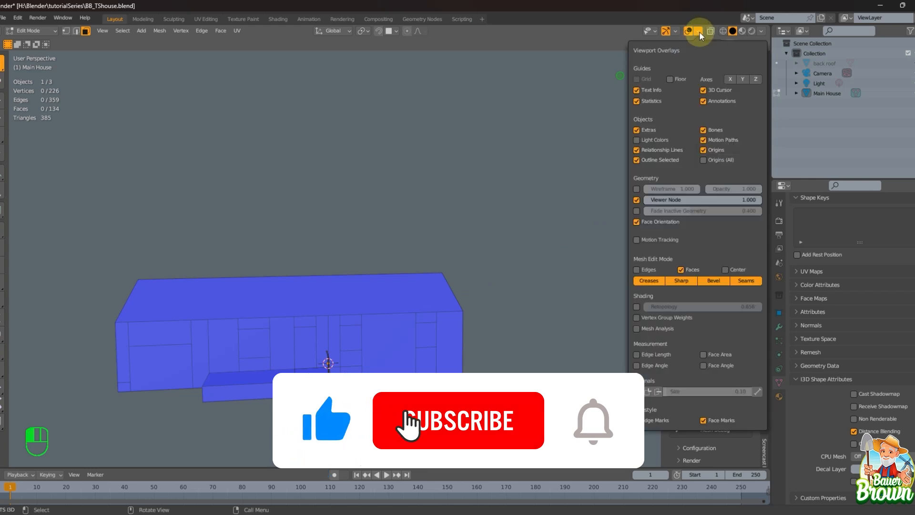
pyautogui.click(651, 222)
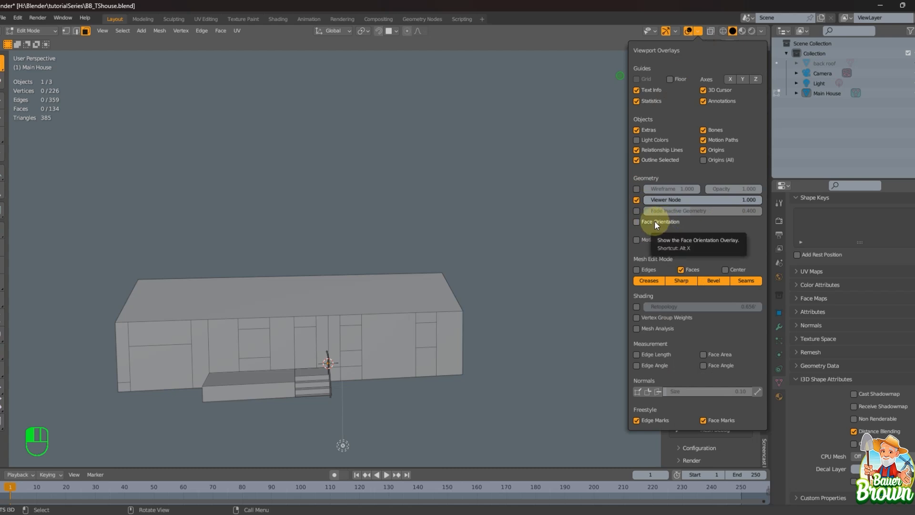
pyautogui.rightClick(654, 220)
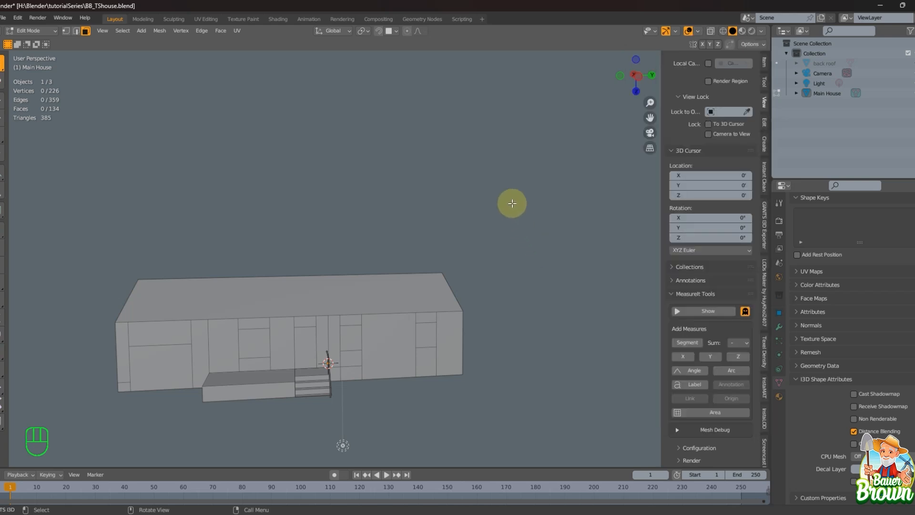
# Switch the face-orientation colouring on and off repeatedly while checking the roof, walls and entrance.
pyautogui.hotkey('alt', 'x')
pyautogui.hotkey('alt', 'x')
pyautogui.hotkey('alt', 'x')
pyautogui.hotkey('alt', 'x')
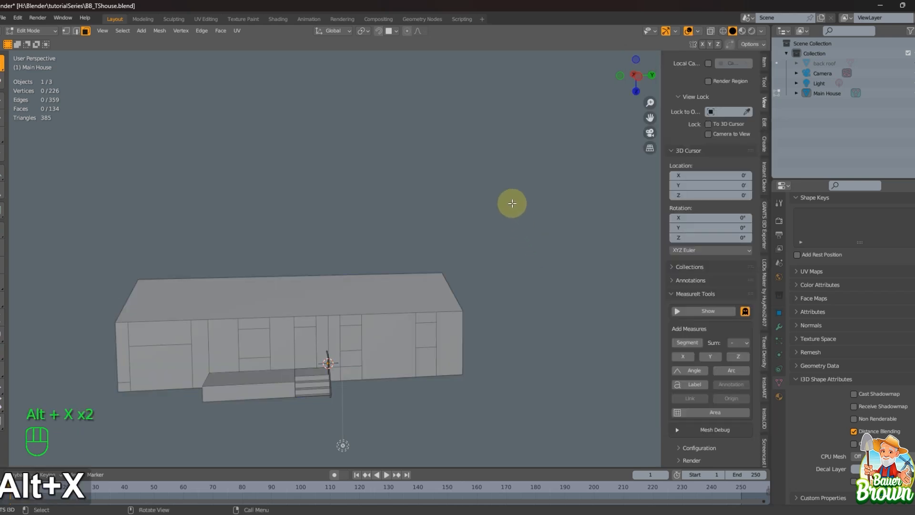
pyautogui.hotkey('alt', 'x')
pyautogui.hotkey('alt', 'x')
pyautogui.hotkey('alt', 'x')
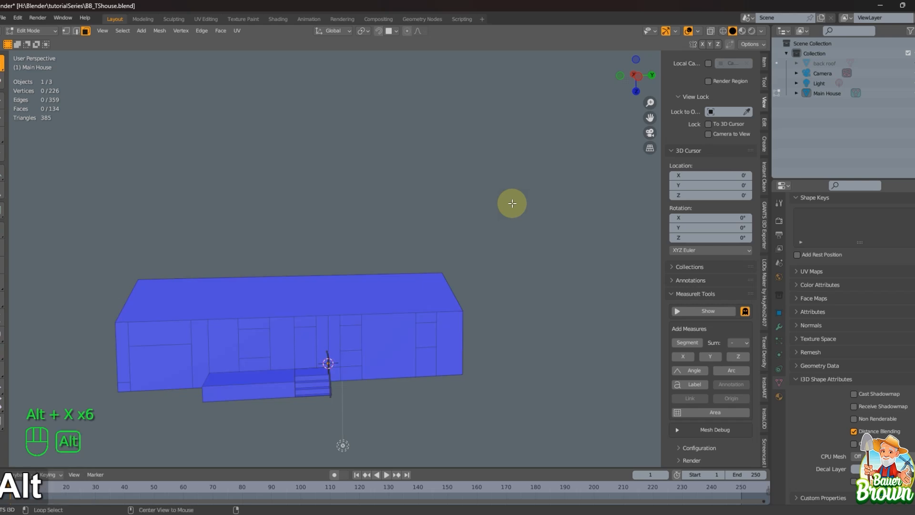
pyautogui.moveTo(522, 231); pyautogui.dragTo(444, 294, button='middle')
pyautogui.hotkey('alt', 'x')
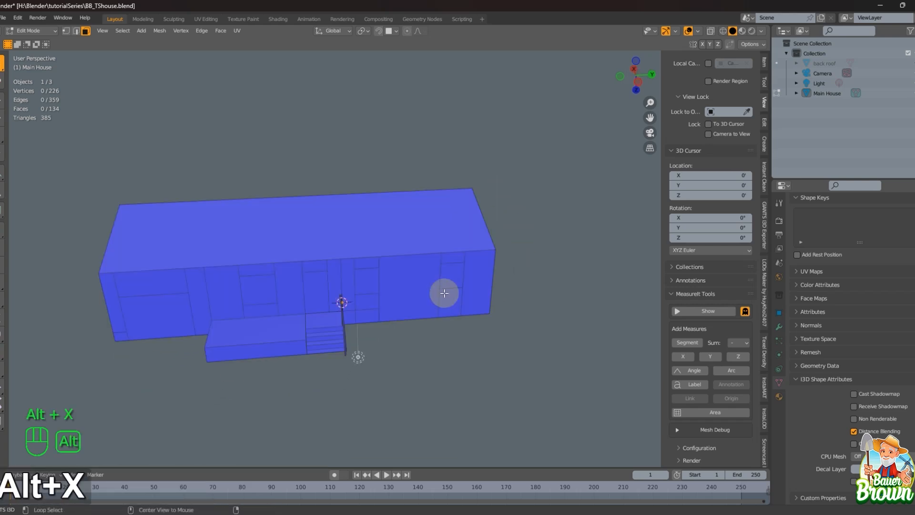
pyautogui.hotkey('alt', 'x')
# Compare the house in wireframe and solid shading, ending in solid.
pyautogui.hotkey('shift', 'z')
pyautogui.hotkey('shift', 'z')
pyautogui.moveTo(441, 294)
pyautogui.mouseDown(button='middle')
pyautogui.moveTo(446, 273)
pyautogui.moveTo(464, 288)
pyautogui.moveTo(431, 295)
pyautogui.moveTo(480, 294)
pyautogui.moveTo(417, 280)
pyautogui.mouseUp(button='middle')
pyautogui.hotkey('shift', 'z')
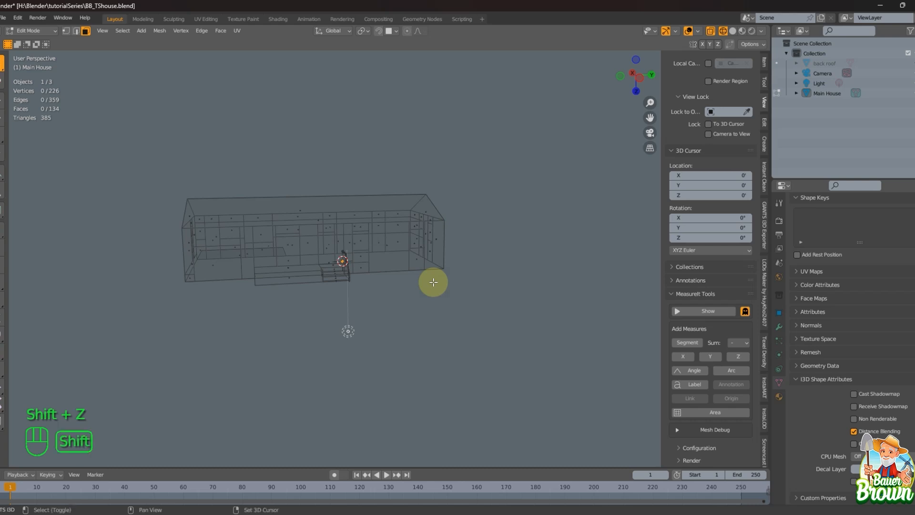
pyautogui.hotkey('shift', 'z')
pyautogui.hotkey('shift', 'z')
pyautogui.hotkey('shift', 'z')
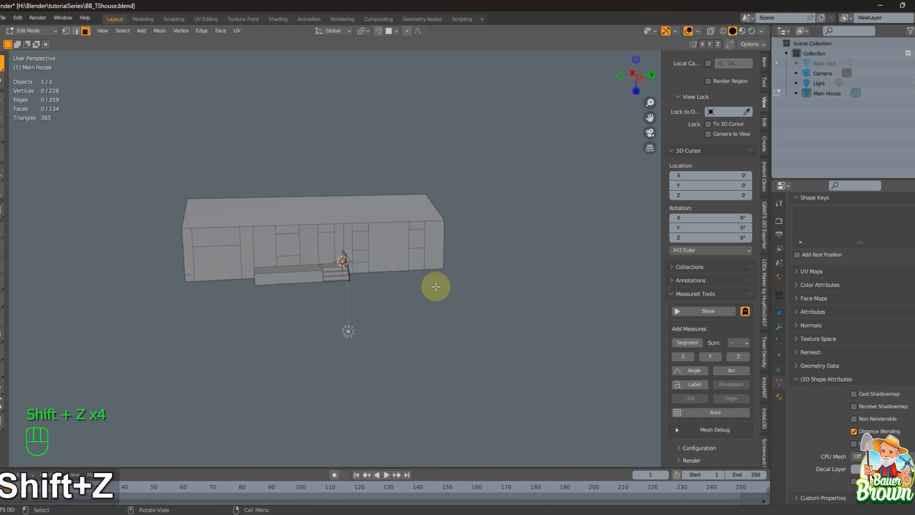
# Set the viewport shading to Material Preview for the house.
pyautogui.moveTo(435, 284); pyautogui.dragTo(442, 300, button='middle')
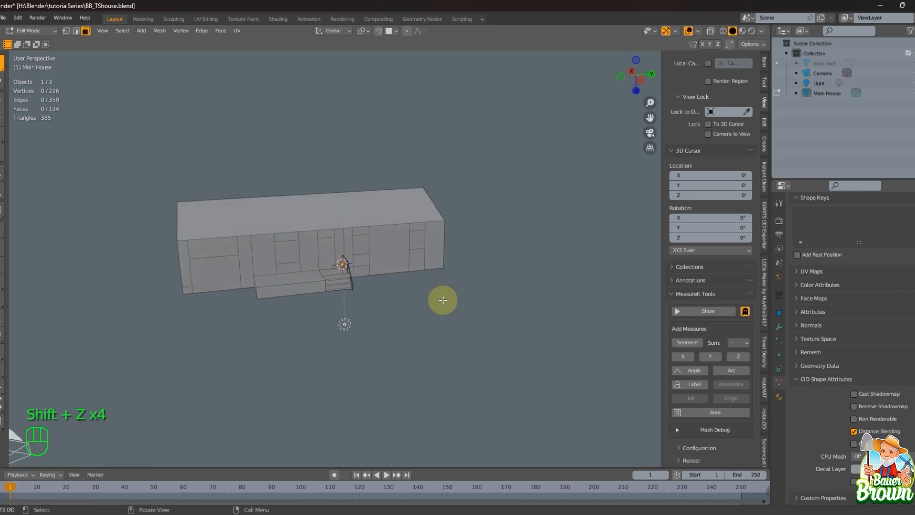
pyautogui.press('z')
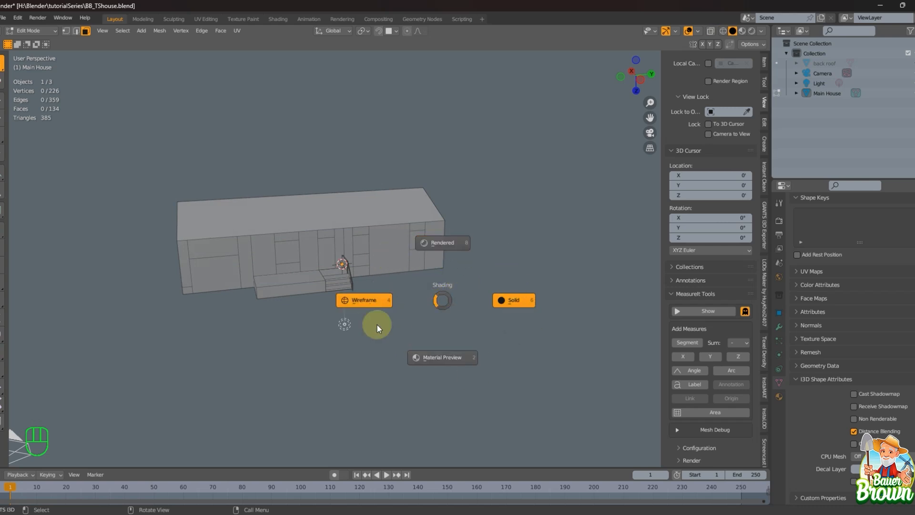
pyautogui.click(459, 365)
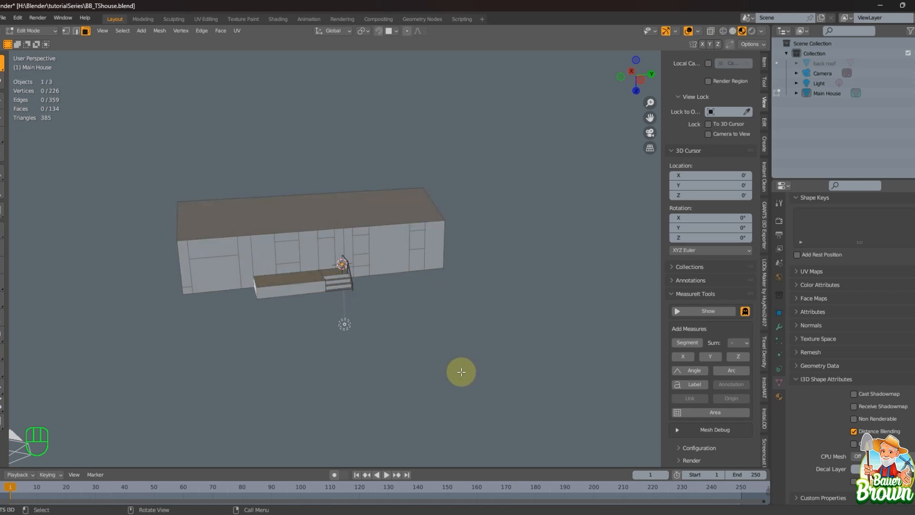
# Compare the house in rendered, wireframe and solid shading, ending in solid.
pyautogui.press('z')
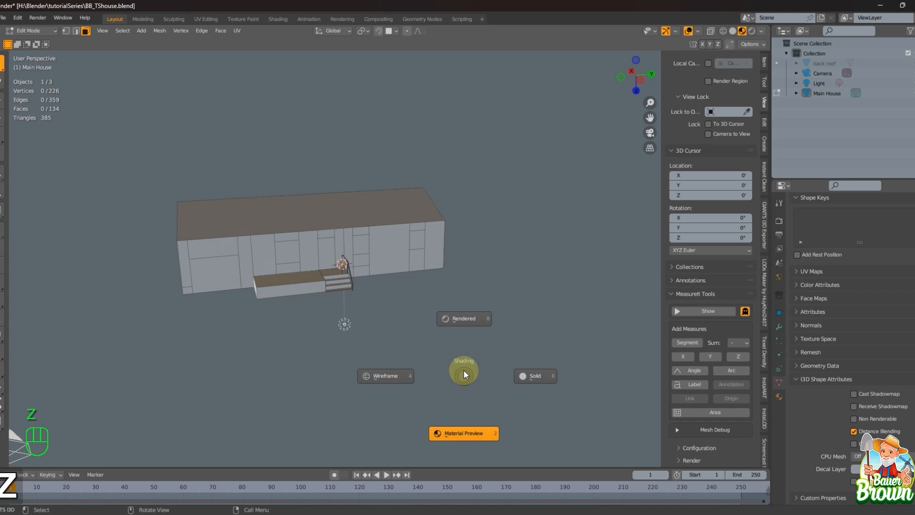
pyautogui.click(465, 319)
pyautogui.press('z')
pyautogui.click(447, 339)
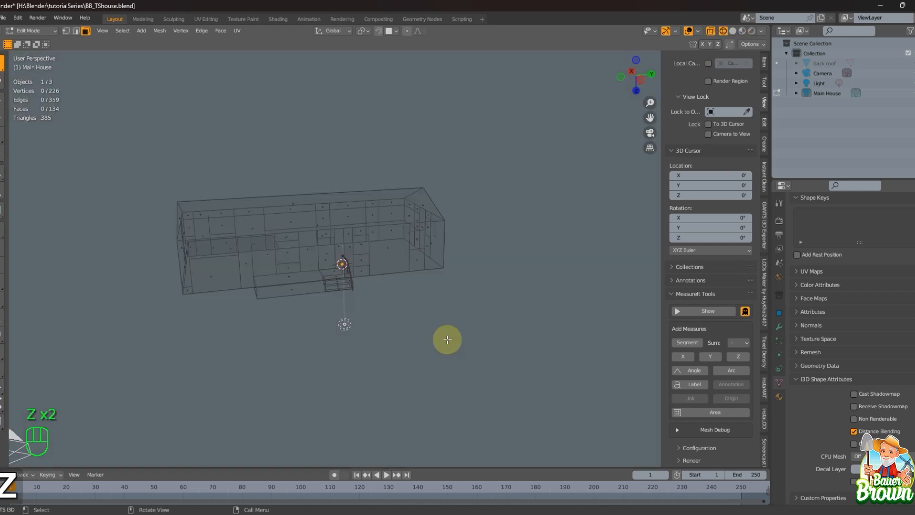
pyautogui.hotkey('shift', 'z')
pyautogui.hotkey('shift', 'z')
pyautogui.hotkey('shift', 'z')
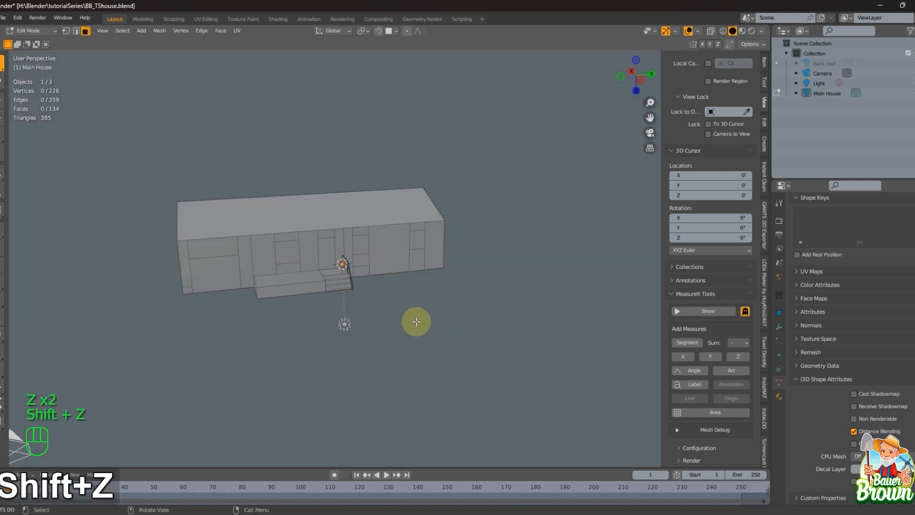
# Try extruding both roof slope faces of the main house together by about 2.1 ft.
pyautogui.scroll(2, 416, 322)
pyautogui.moveTo(416, 322); pyautogui.dragTo(465, 318, button='middle')
pyautogui.keyDown('shift'); pyautogui.moveTo(465, 318); pyautogui.dragTo(443, 347, button='middle'); pyautogui.keyUp('shift')
pyautogui.scroll(-3, 501, 345)
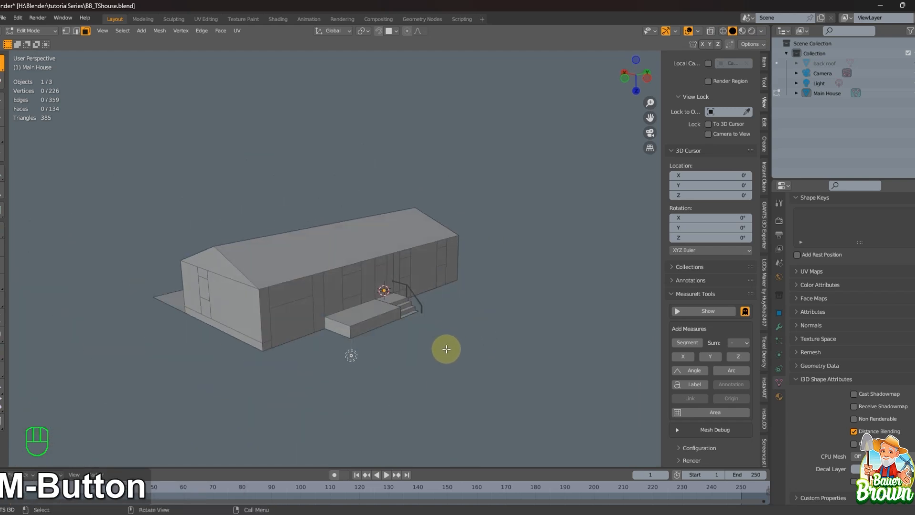
pyautogui.scroll(3, 444, 349)
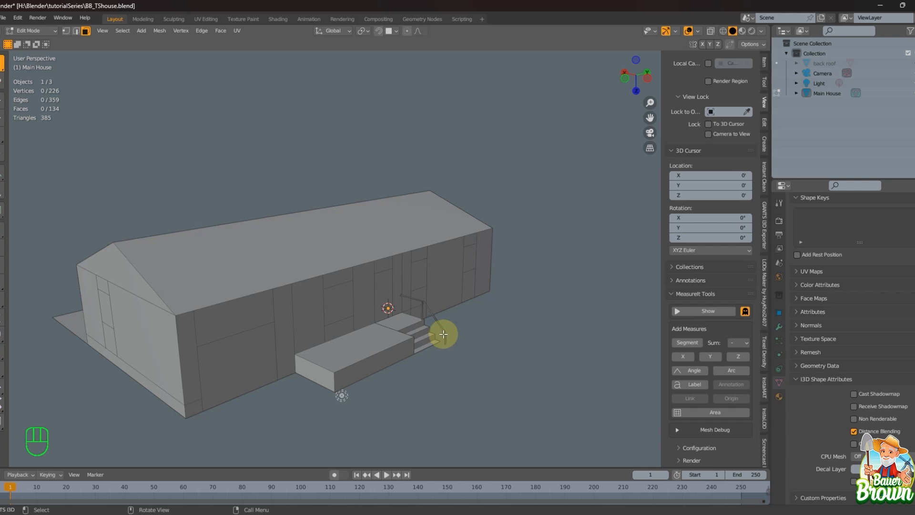
pyautogui.press('3')
pyautogui.click(359, 247)
pyautogui.moveTo(359, 246); pyautogui.dragTo(373, 282, button='middle')
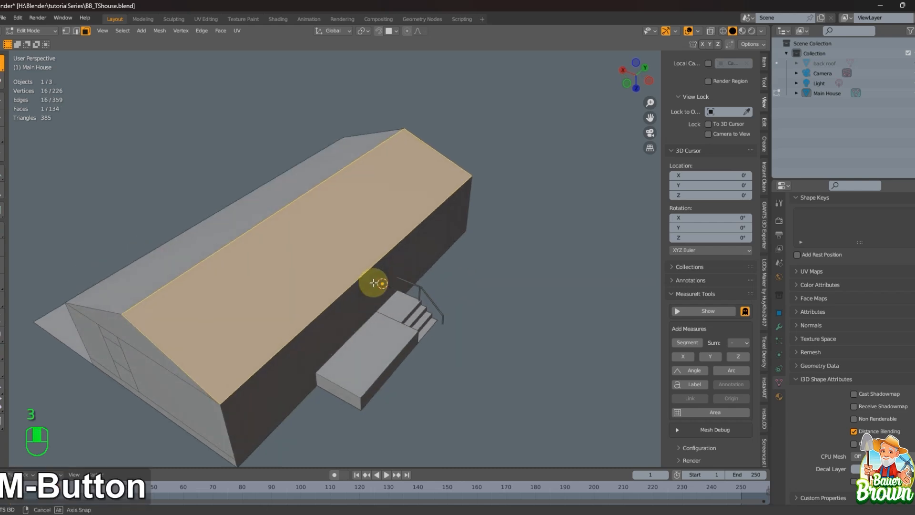
pyautogui.keyDown('shift'); pyautogui.click(268, 220); pyautogui.keyUp('shift')
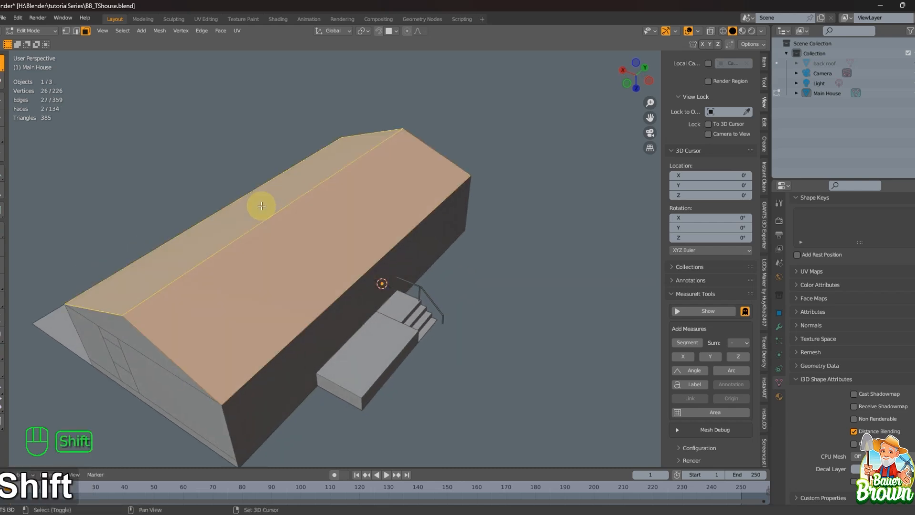
pyautogui.moveTo(262, 204); pyautogui.dragTo(369, 280, button='middle')
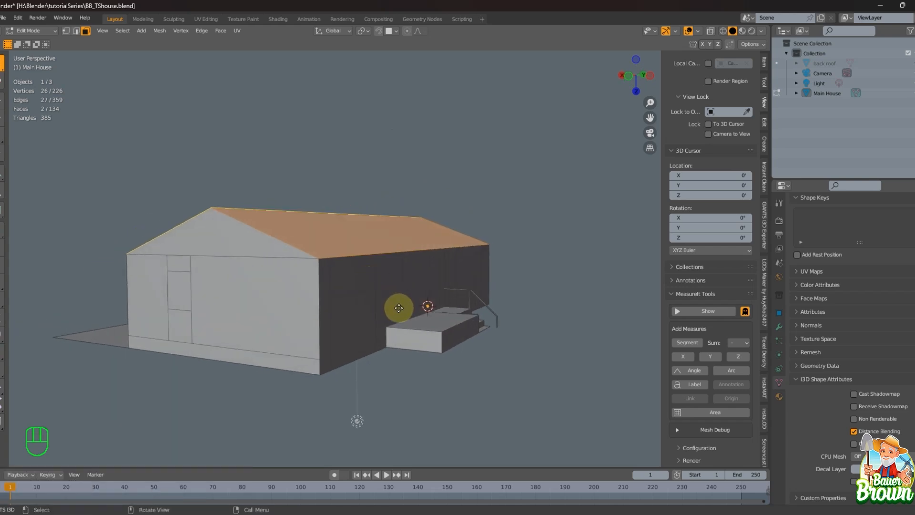
pyautogui.press('e')
pyautogui.click(400, 292)
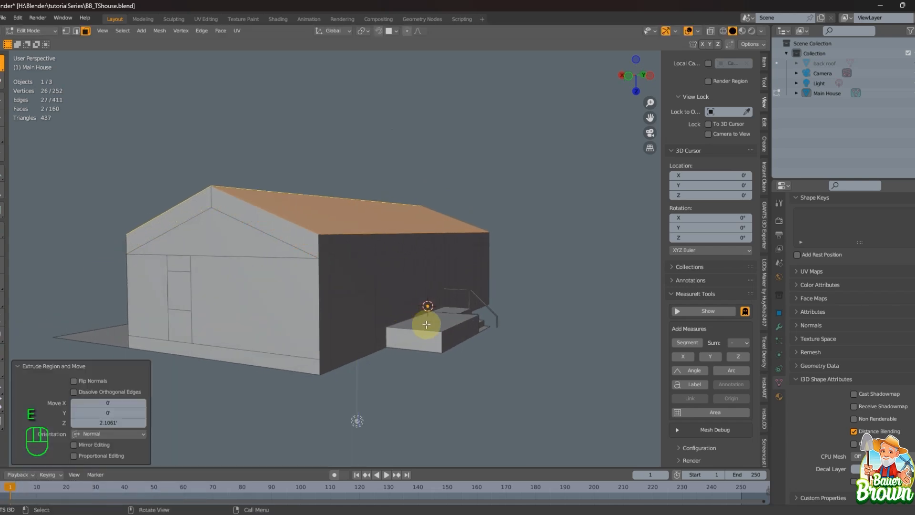
# Undo the roof extrusion and reselect both roof slope faces.
pyautogui.moveTo(429, 329); pyautogui.dragTo(272, 268, button='middle')
pyautogui.hotkey('ctrl', 'z')
pyautogui.hotkey('ctrl', 'z')
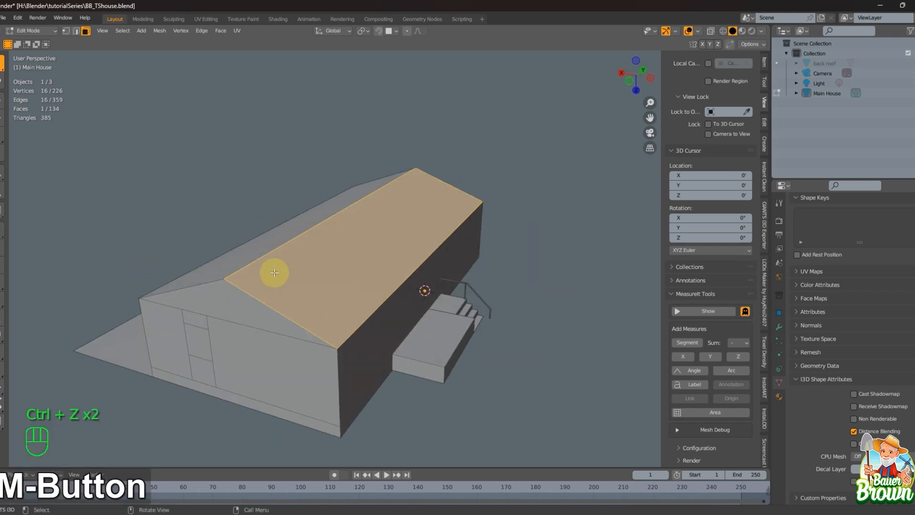
pyautogui.keyDown('shift'); pyautogui.click(300, 324); pyautogui.keyUp('shift')
pyautogui.moveTo(300, 324); pyautogui.dragTo(302, 305, button='middle')
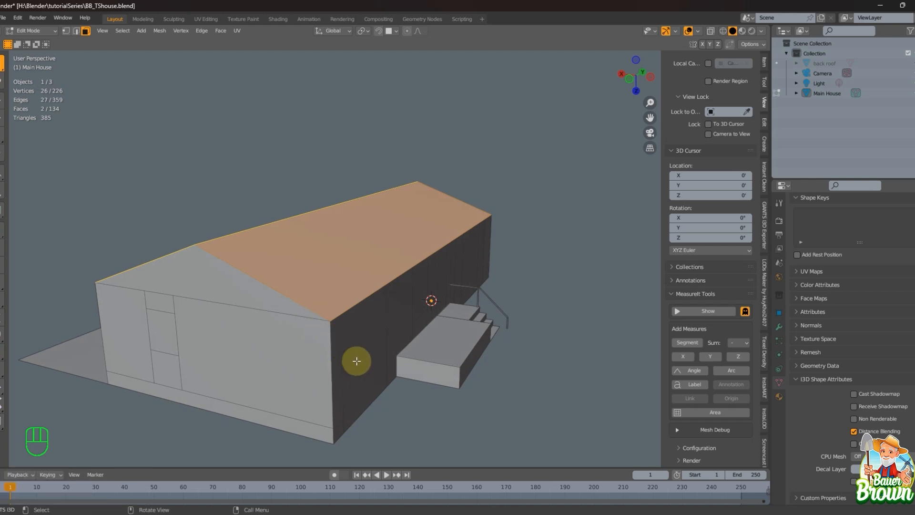
pyautogui.moveTo(446, 213); pyautogui.dragTo(427, 221, button='middle')
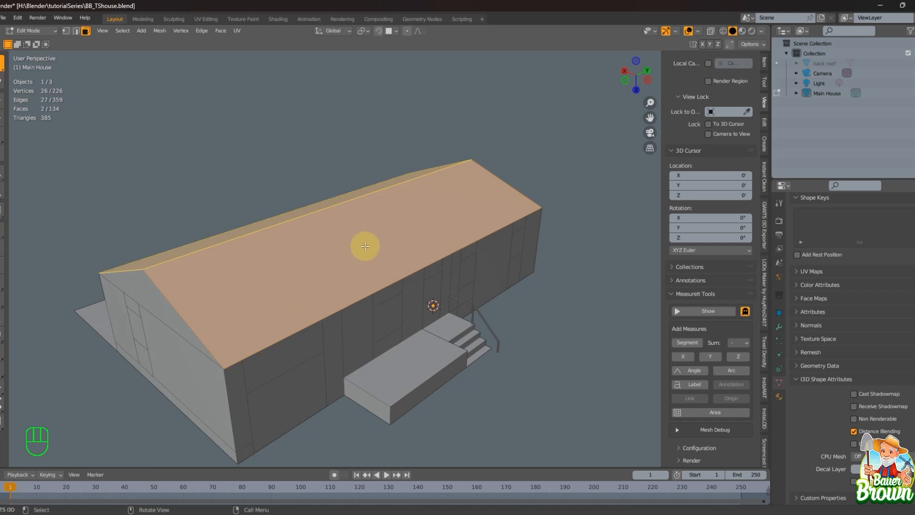
# Delete the large floor face on the underside of the house.
pyautogui.moveTo(392, 268); pyautogui.dragTo(388, 213, button='middle')
pyautogui.click(382, 223)
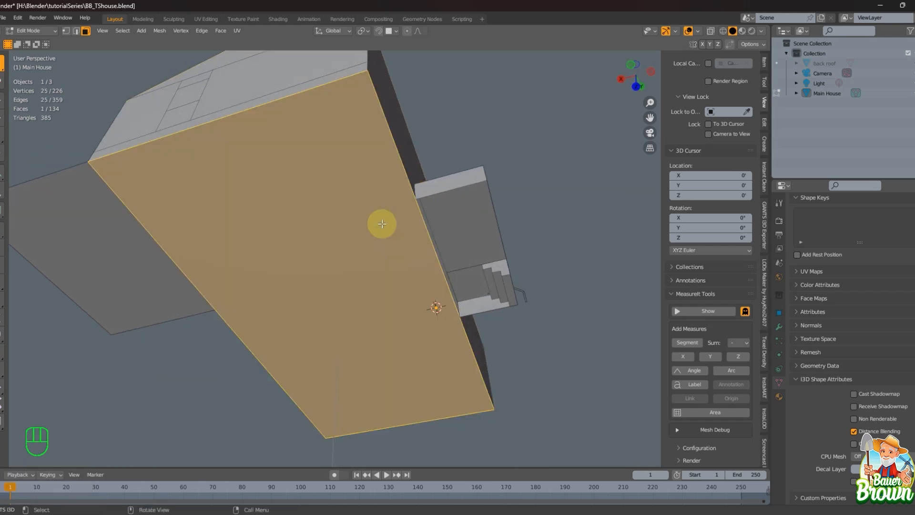
pyautogui.press('Delete')
pyautogui.click(382, 168)
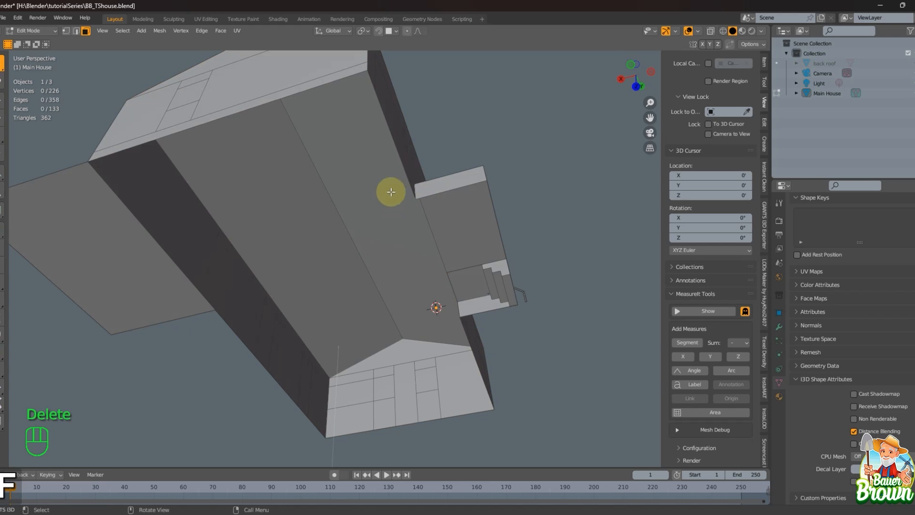
# Select the front roof slope face and check its underside from inside the house with face-orientation colouring.
pyautogui.moveTo(374, 257); pyautogui.dragTo(345, 241, button='middle')
pyautogui.click(339, 280)
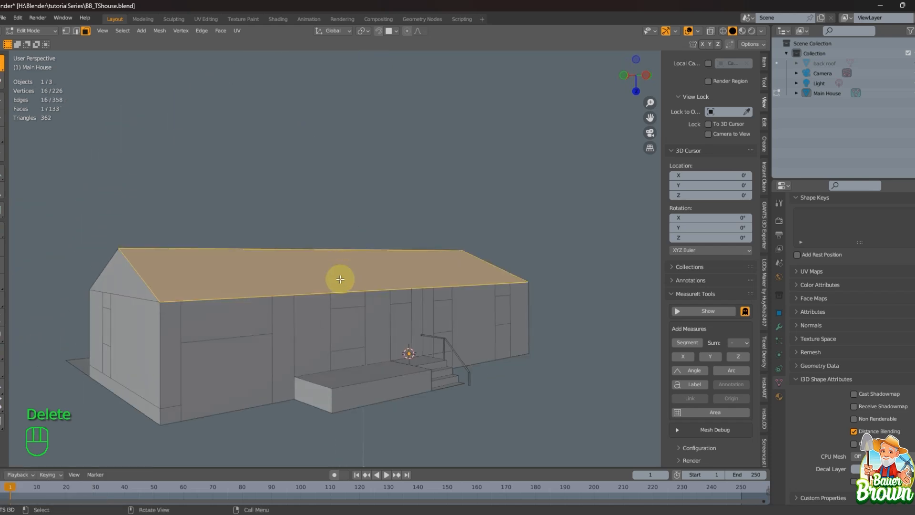
pyautogui.moveTo(339, 279); pyautogui.dragTo(423, 206, button='middle')
pyautogui.hotkey('alt', 'x')
pyautogui.hotkey('alt', 'x')
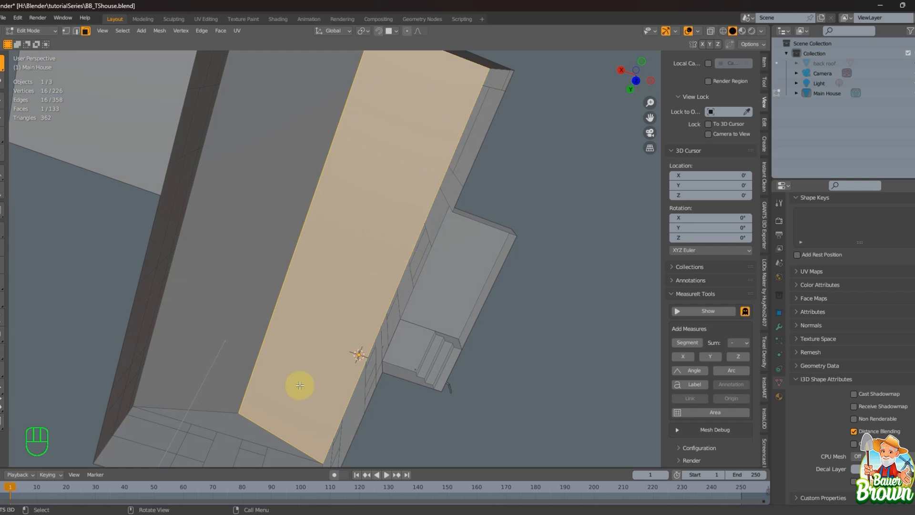
pyautogui.moveTo(348, 308); pyautogui.dragTo(290, 376, button='middle')
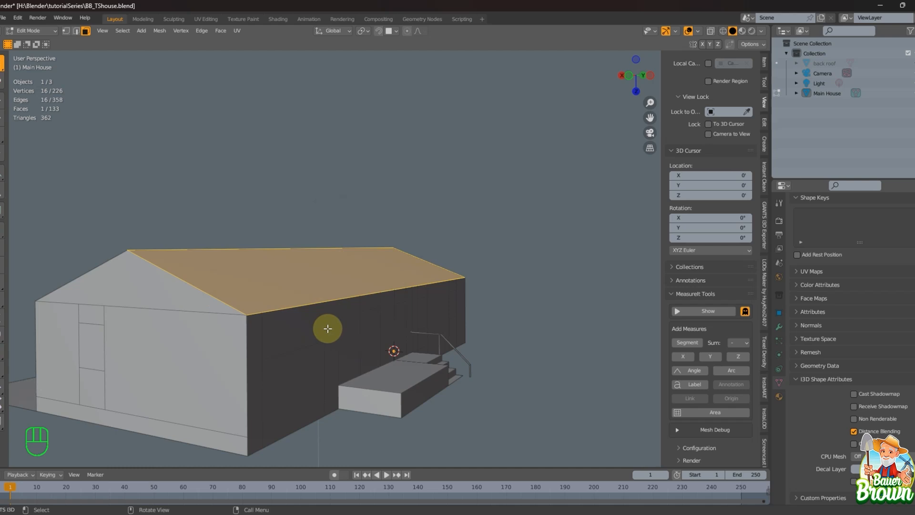
# Try extruding only the front roof slope by about 0.6 ft, inspect its underside with face-orientation colouring, and undo the extrusion.
pyautogui.press('e')
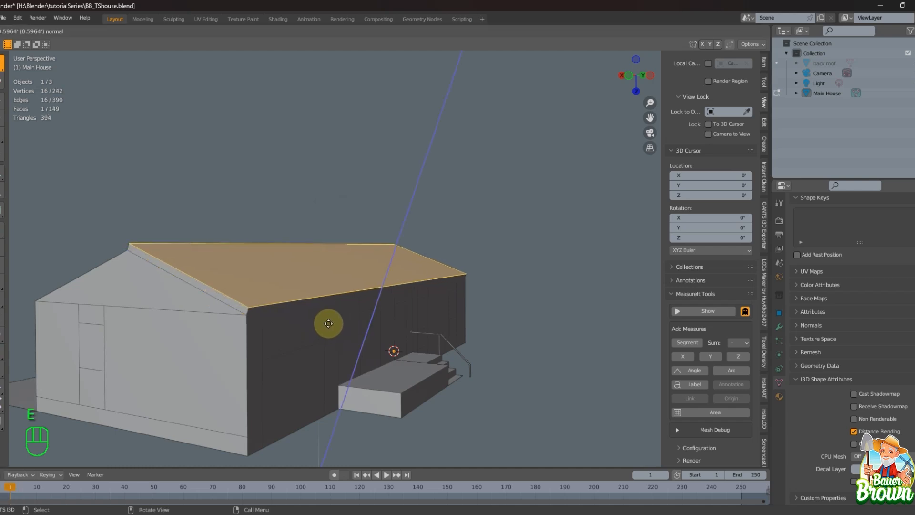
pyautogui.click(323, 325)
pyautogui.moveTo(318, 331); pyautogui.dragTo(275, 246, button='middle')
pyautogui.moveTo(275, 246)
pyautogui.keyDown('shift'); pyautogui.mouseDown(button='middle')
pyautogui.moveTo(284, 268)
pyautogui.moveTo(287, 230)
pyautogui.moveTo(293, 248)
pyautogui.mouseUp(button='middle'); pyautogui.keyUp('shift')
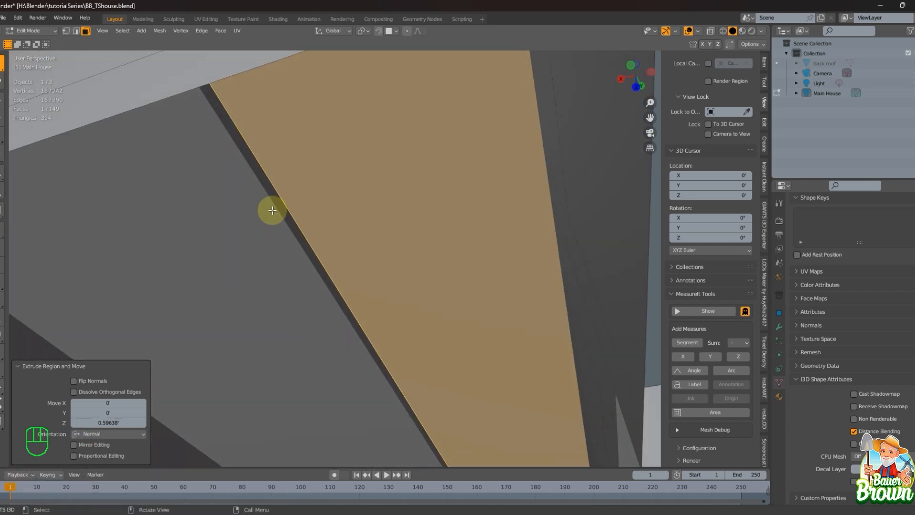
pyautogui.hotkey('alt', 'x')
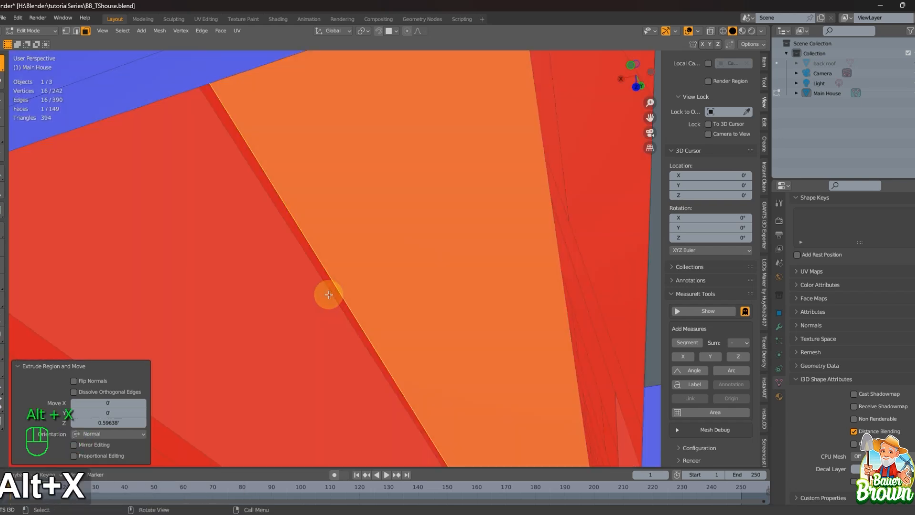
pyautogui.moveTo(349, 295); pyautogui.dragTo(312, 334, button='middle')
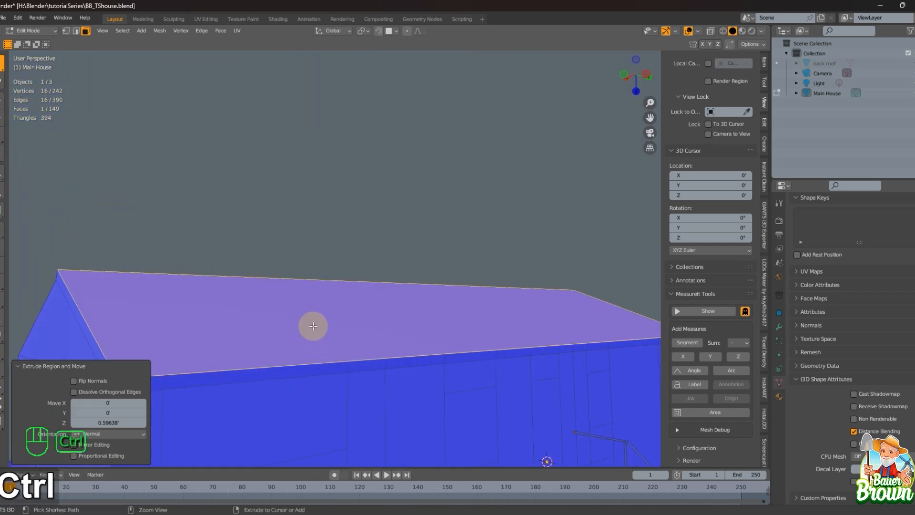
pyautogui.hotkey('ctrl', 'z')
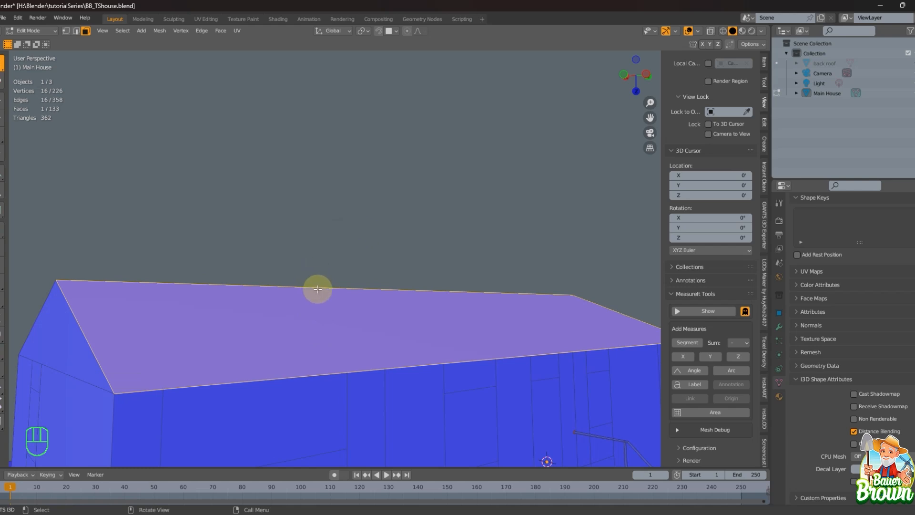
# Examine the roof and walls inside and out with face-orientation colouring, and switch the colouring off.
pyautogui.moveTo(317, 286); pyautogui.dragTo(354, 303, button='middle')
pyautogui.scroll(-5, 347, 279)
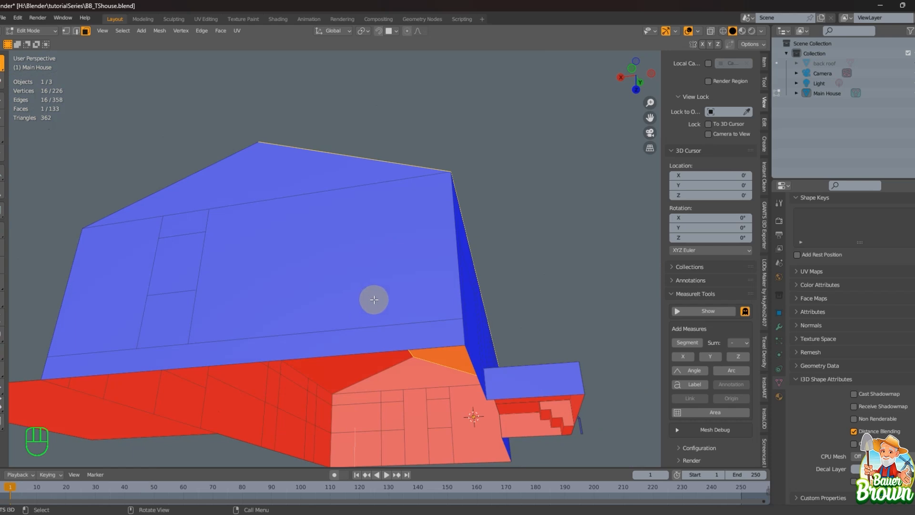
pyautogui.moveTo(499, 190); pyautogui.dragTo(491, 223, button='middle')
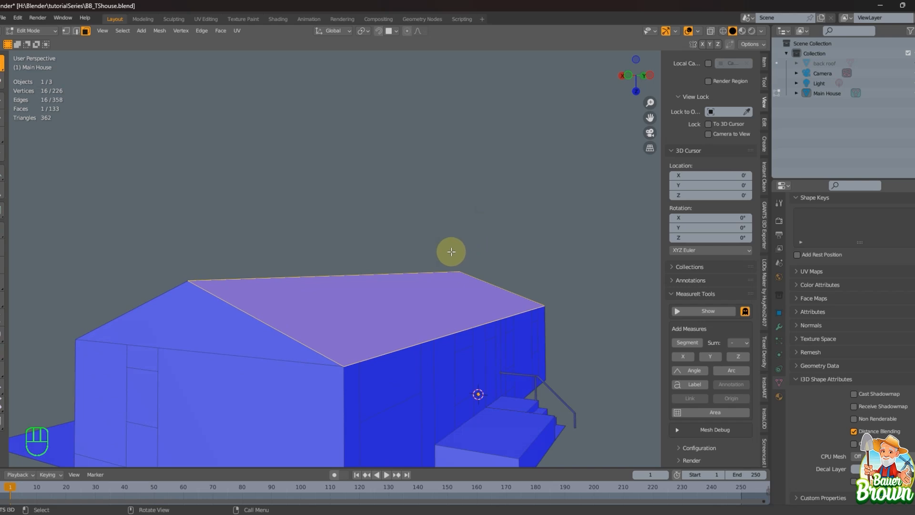
pyautogui.scroll(-2, 447, 251)
pyautogui.moveTo(400, 296); pyautogui.dragTo(370, 277, button='middle')
pyautogui.hotkey('alt', 'x')
# Add the rear roof slope to the selection and extrude both slopes along their normals by about 0.2 ft.
pyautogui.keyDown('shift'); pyautogui.click(347, 266); pyautogui.keyUp('shift')
pyautogui.scroll(3, 379, 314)
pyautogui.rightClick(373, 279)
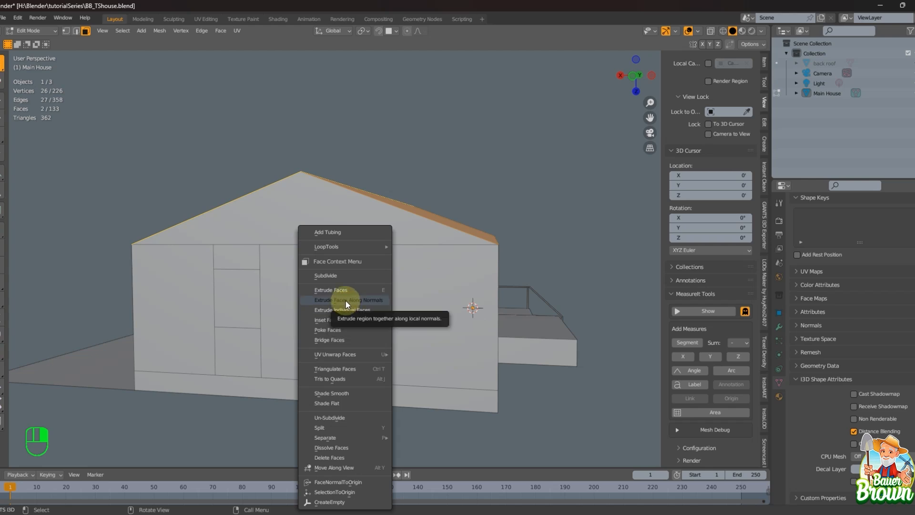
pyautogui.click(364, 298)
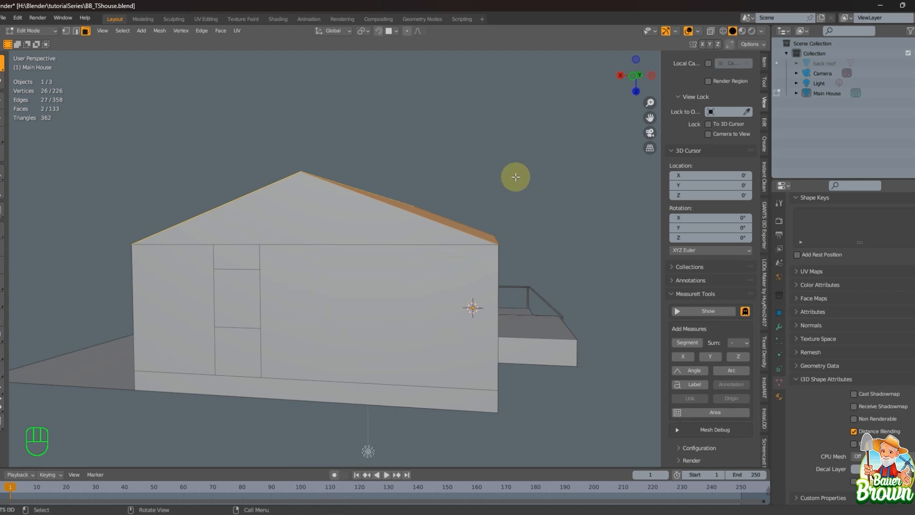
pyautogui.rightClick(516, 172)
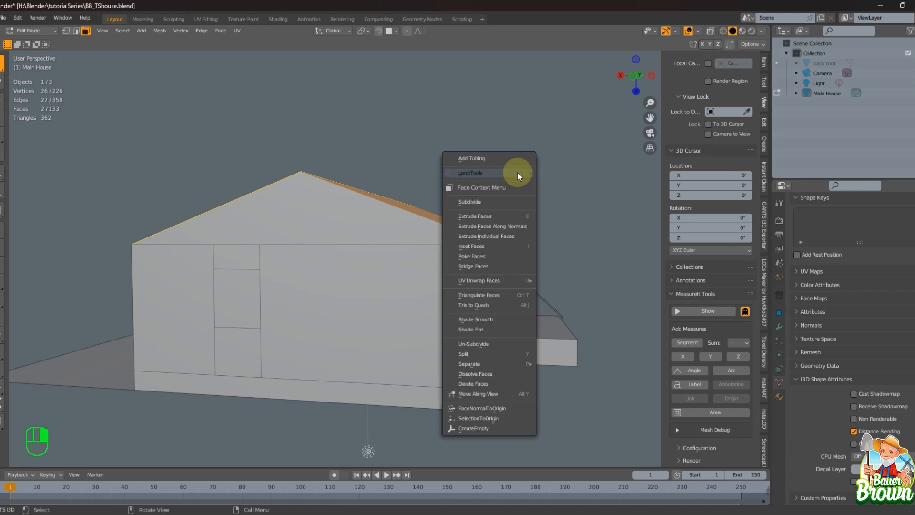
pyautogui.click(516, 172)
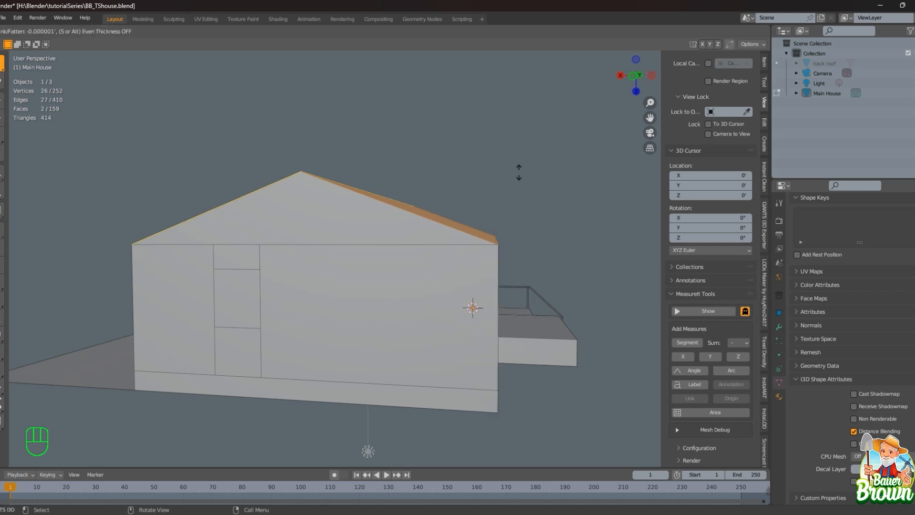
pyautogui.press('shift')
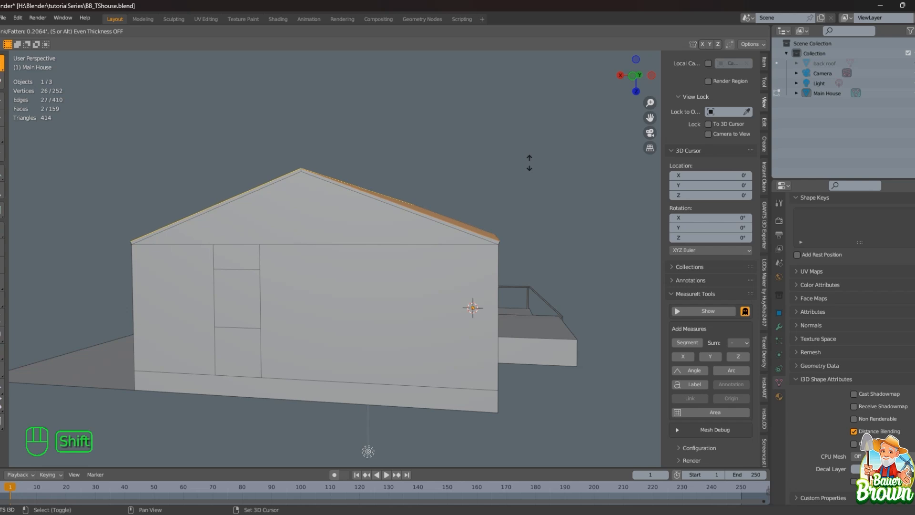
pyautogui.click(529, 160)
pyautogui.moveTo(491, 224)
pyautogui.mouseDown(button='middle')
pyautogui.moveTo(466, 251)
pyautogui.moveTo(469, 221)
pyautogui.moveTo(486, 241)
pyautogui.moveTo(494, 235)
pyautogui.mouseUp(button='middle')
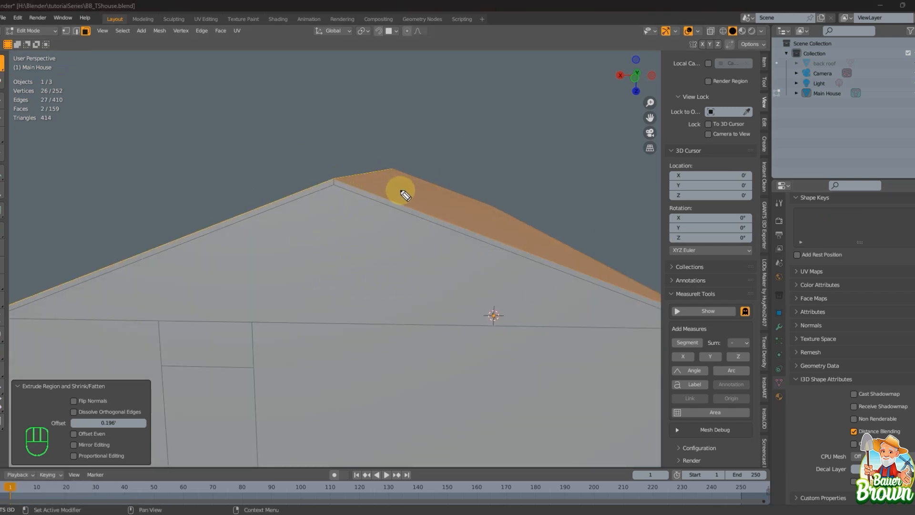
pyautogui.moveTo(419, 212); pyautogui.dragTo(418, 147)
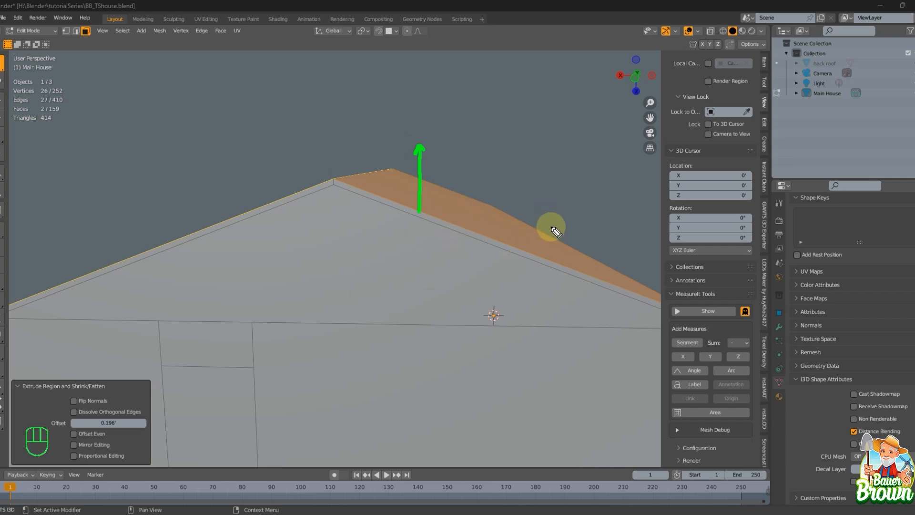
pyautogui.moveTo(535, 224)
pyautogui.mouseDown()
pyautogui.moveTo(558, 242)
pyautogui.moveTo(556, 228)
pyautogui.mouseUp()
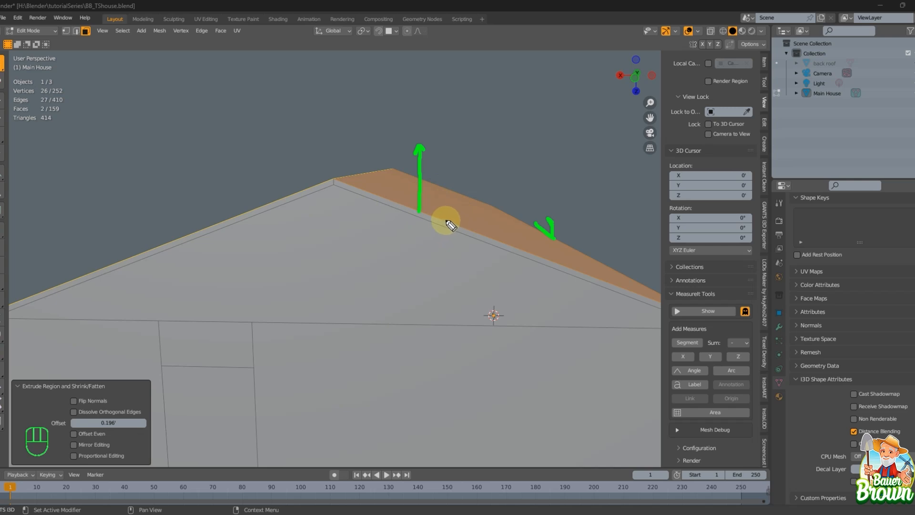
pyautogui.moveTo(447, 226); pyautogui.dragTo(489, 162)
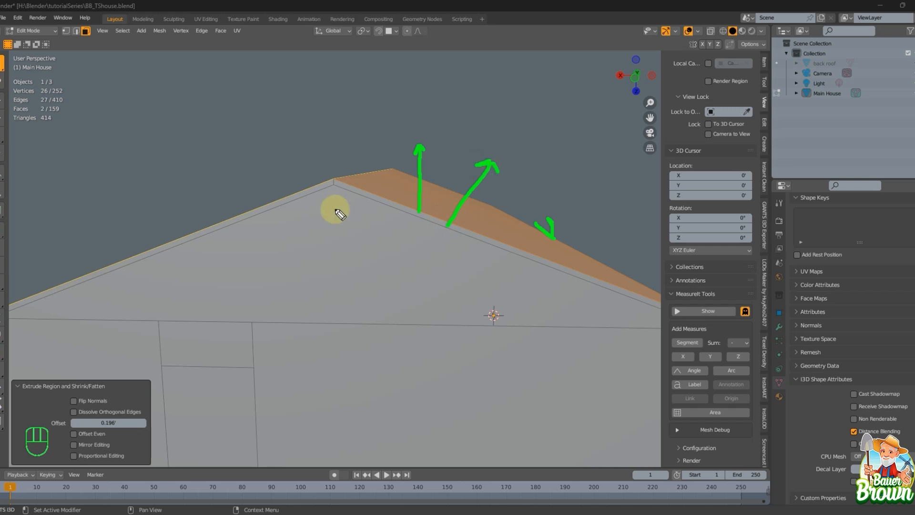
pyautogui.moveTo(184, 177)
pyautogui.mouseDown()
pyautogui.moveTo(210, 213)
pyautogui.moveTo(180, 169)
pyautogui.mouseUp()
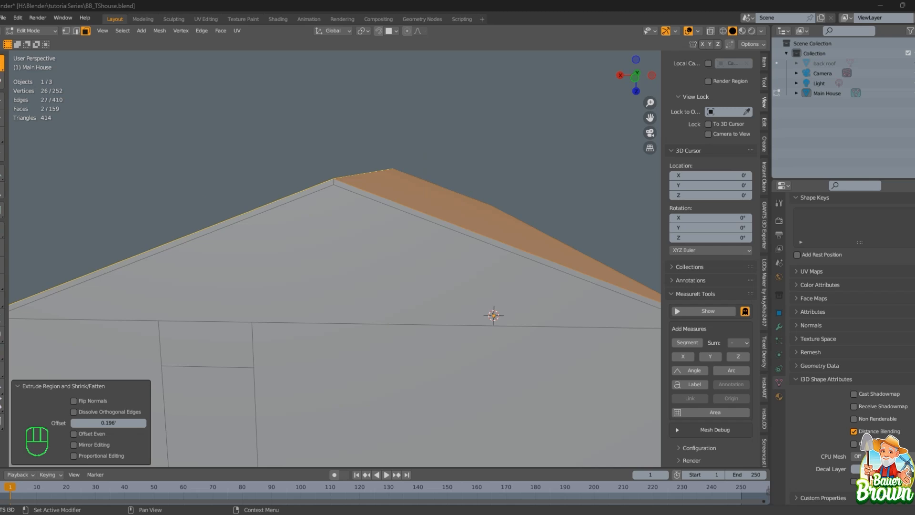
# Check the thickened roof from outside and below with face-orientation colouring switched on and off.
pyautogui.moveTo(308, 404); pyautogui.dragTo(374, 340, button='middle')
pyautogui.hotkey('alt', 'x')
pyautogui.moveTo(399, 304); pyautogui.dragTo(360, 252, button='middle')
pyautogui.hotkey('alt', 'x')
pyautogui.moveTo(414, 282); pyautogui.dragTo(352, 320, button='middle')
pyautogui.click(173, 269)
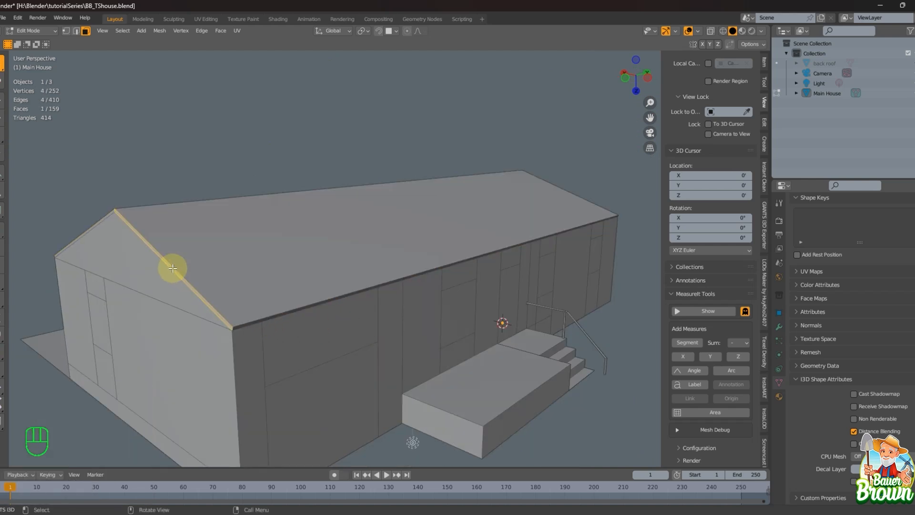
pyautogui.moveTo(173, 269); pyautogui.dragTo(327, 245, button='middle')
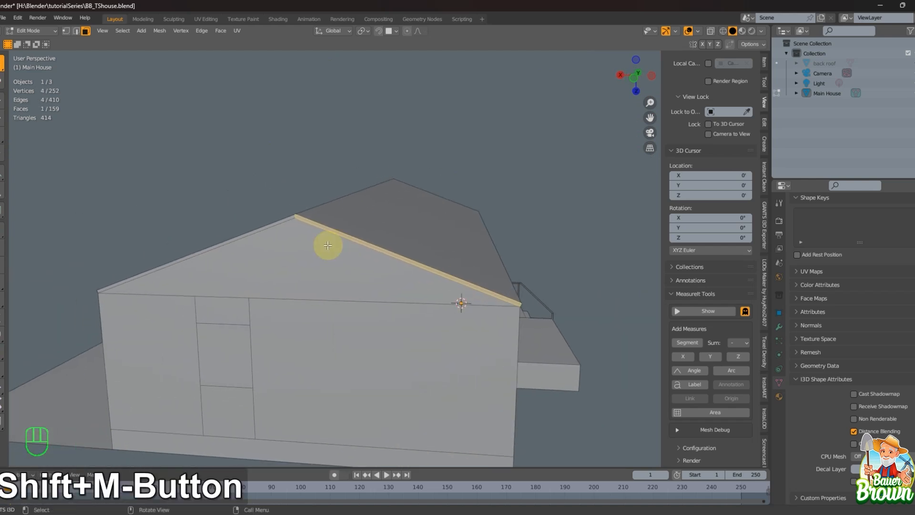
pyautogui.keyDown('shift'); pyautogui.click(281, 220); pyautogui.keyUp('shift')
pyautogui.moveTo(271, 255); pyautogui.dragTo(419, 288, button='middle')
pyautogui.keyDown('shift'); pyautogui.click(407, 297); pyautogui.keyUp('shift')
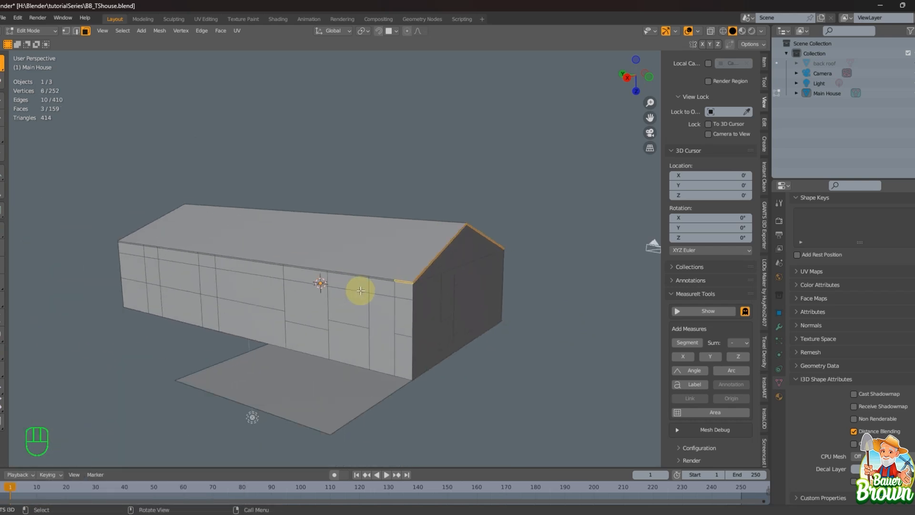
pyautogui.moveTo(359, 292); pyautogui.dragTo(428, 282, button='middle')
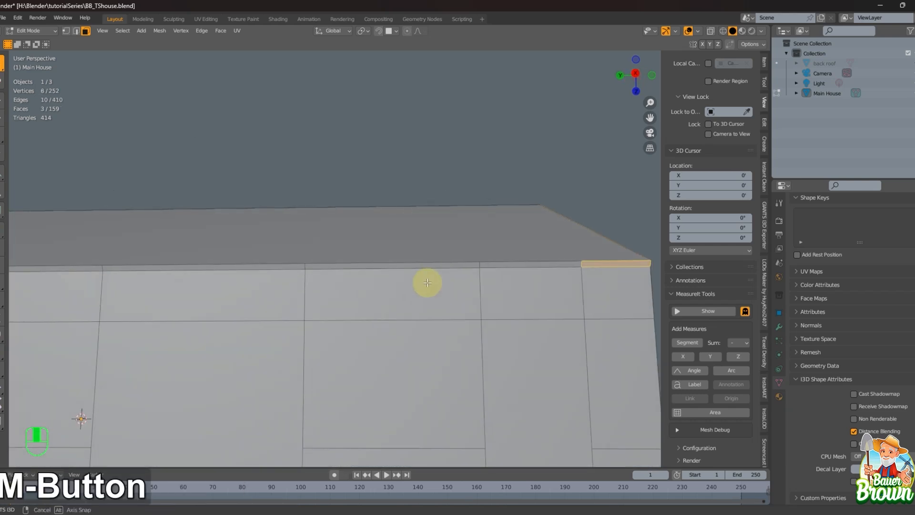
# Select the eight short vertical edges dividing the roof-edge strip along the eave opposite the porch and dissolve them.
pyautogui.click(590, 264)
pyautogui.press('2')
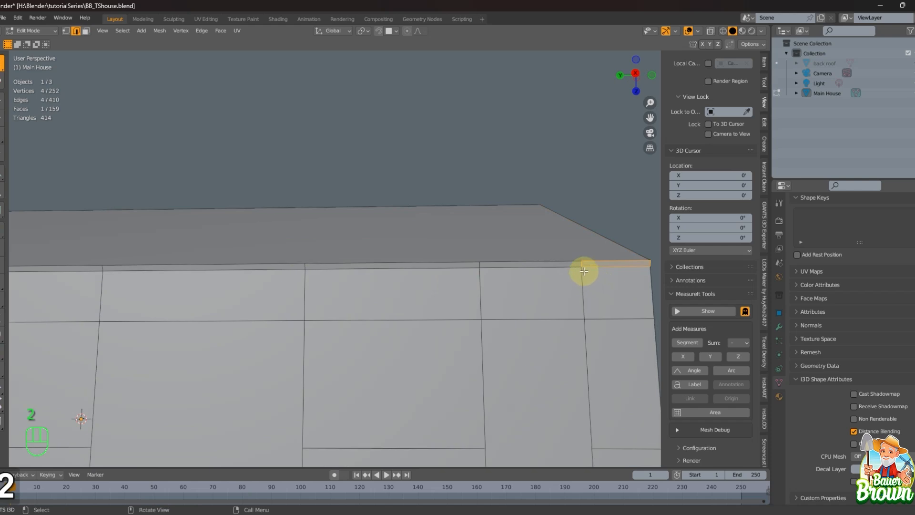
pyautogui.keyDown('shift'); pyautogui.click(583, 262); pyautogui.keyUp('shift')
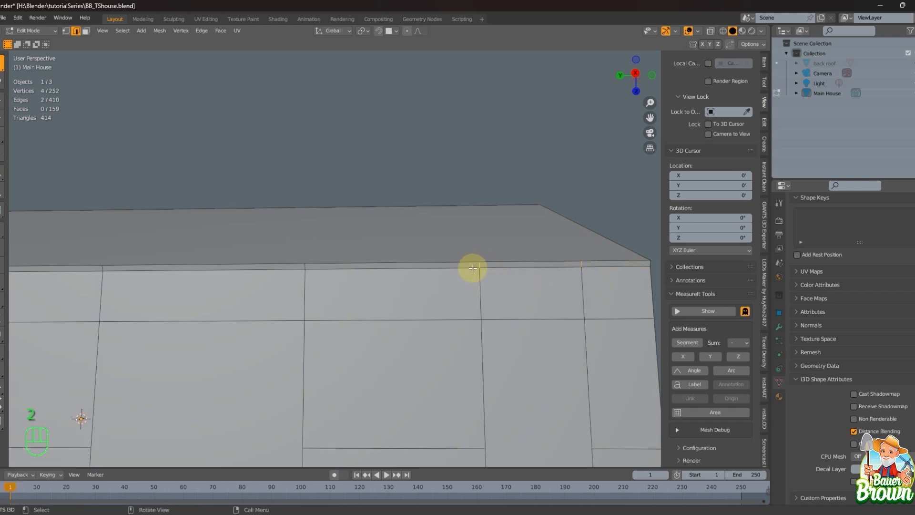
pyautogui.keyDown('shift'); pyautogui.moveTo(472, 267); pyautogui.dragTo(524, 288, button='middle'); pyautogui.keyUp('shift')
pyautogui.keyDown('shift'); pyautogui.click(436, 278); pyautogui.keyUp('shift')
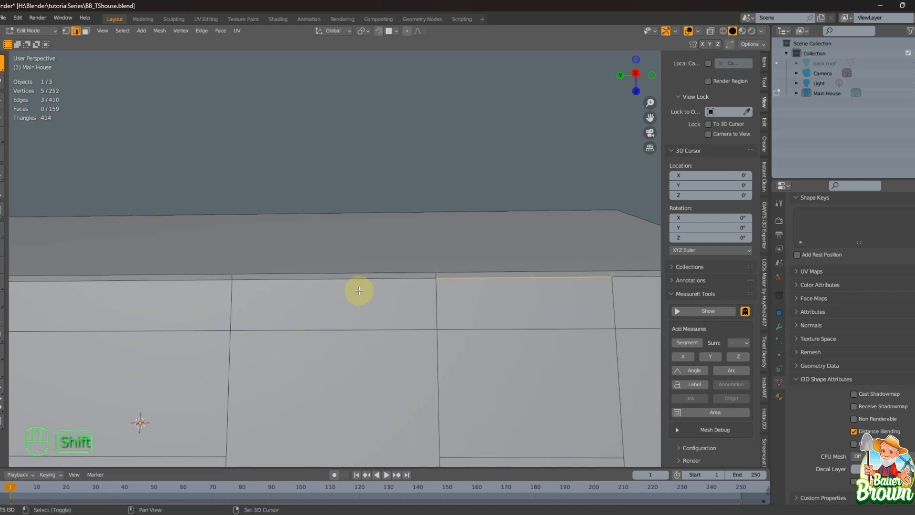
pyautogui.keyDown('shift'); pyautogui.moveTo(423, 278); pyautogui.dragTo(403, 281, button='middle'); pyautogui.keyUp('shift')
pyautogui.keyDown('shift'); pyautogui.click(375, 276); pyautogui.keyUp('shift')
pyautogui.keyDown('shift'); pyautogui.moveTo(310, 292); pyautogui.dragTo(408, 316, button='middle'); pyautogui.keyUp('shift')
pyautogui.keyDown('shift'); pyautogui.click(324, 293); pyautogui.keyUp('shift')
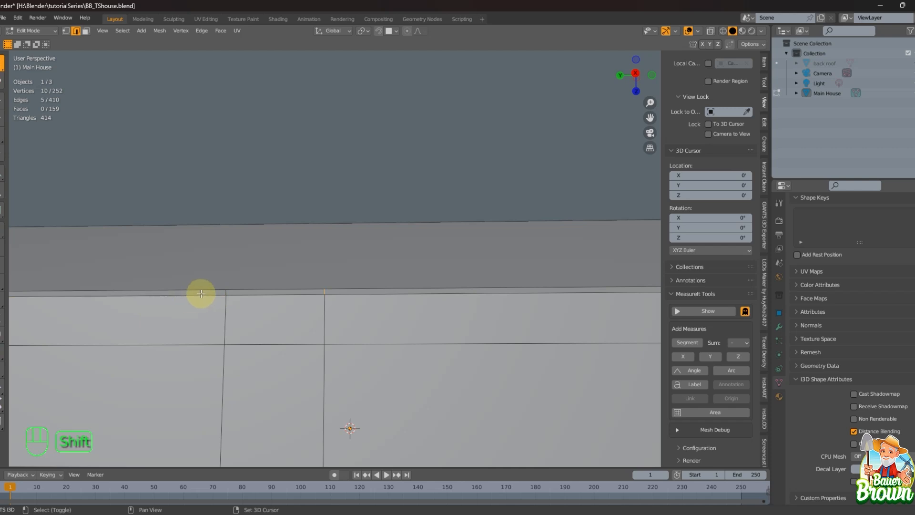
pyautogui.keyDown('shift'); pyautogui.moveTo(164, 302); pyautogui.dragTo(230, 313, button='middle'); pyautogui.keyUp('shift')
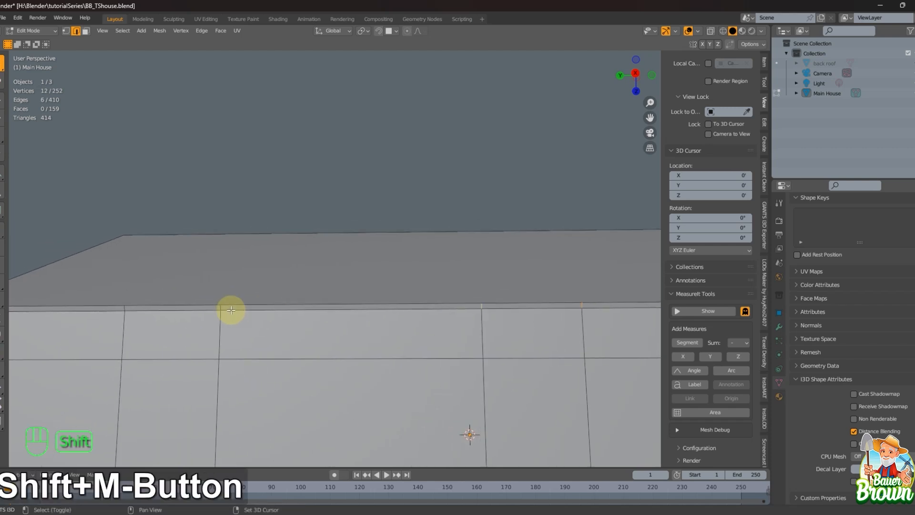
pyautogui.keyDown('shift'); pyautogui.click(218, 307); pyautogui.keyUp('shift')
pyautogui.keyDown('shift'); pyautogui.click(126, 307); pyautogui.keyUp('shift')
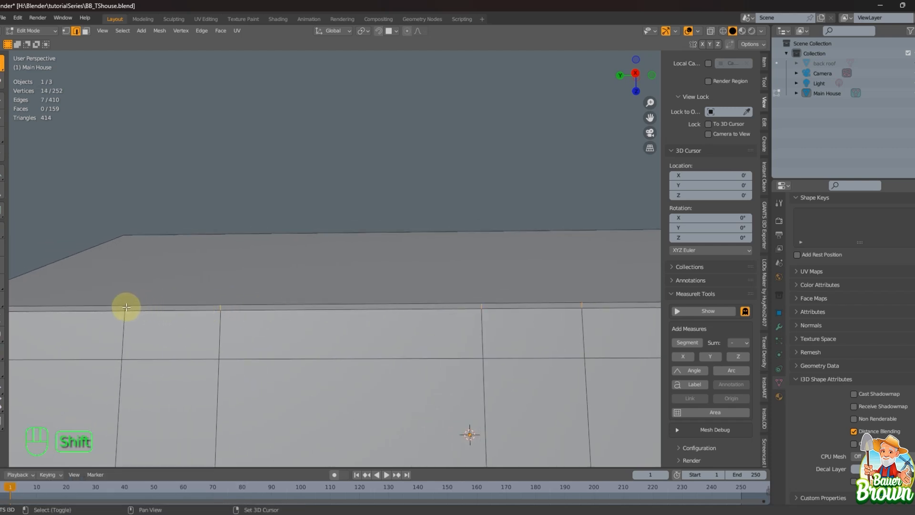
pyautogui.keyDown('shift'); pyautogui.click(173, 305); pyautogui.keyUp('shift')
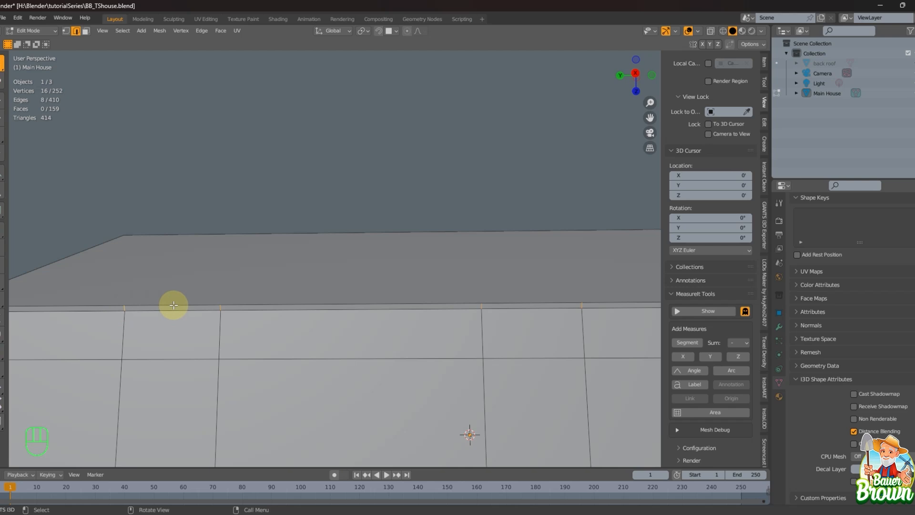
pyautogui.press('d')
# Select the twelve short vertical edges dividing the roof-edge strip along the porch-side eave and dissolve them.
pyautogui.scroll(-3, 176, 304)
pyautogui.moveTo(180, 304); pyautogui.dragTo(388, 304, button='middle')
pyautogui.click(424, 259)
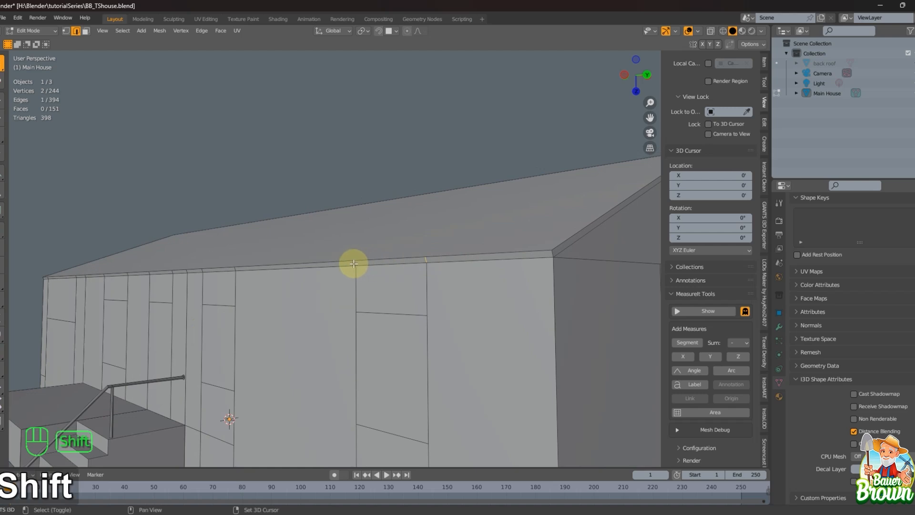
pyautogui.keyDown('shift'); pyautogui.click(354, 264); pyautogui.keyUp('shift')
pyautogui.keyDown('shift'); pyautogui.click(320, 285); pyautogui.keyUp('shift')
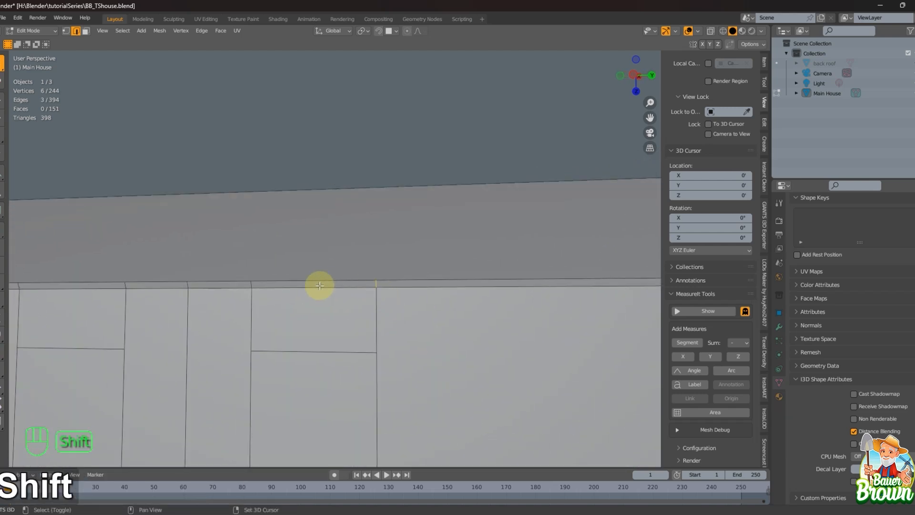
pyautogui.keyDown('shift'); pyautogui.click(188, 286); pyautogui.keyUp('shift')
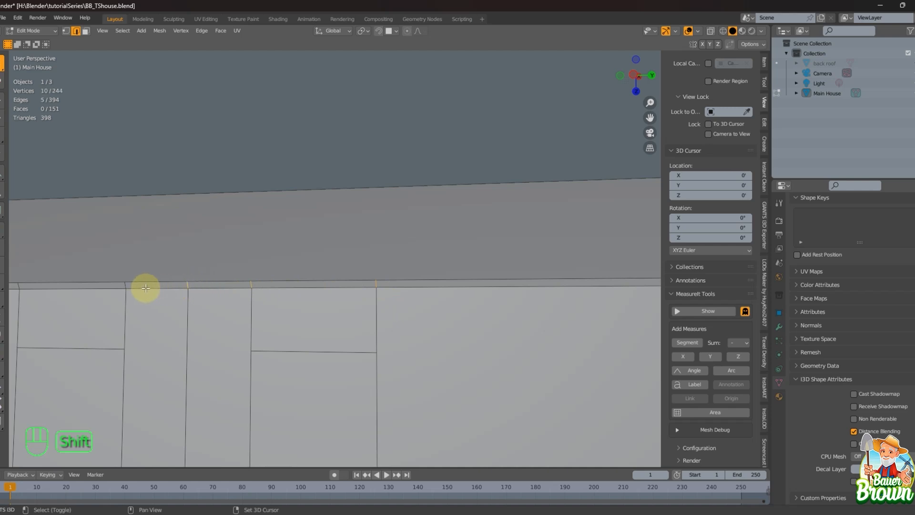
pyautogui.keyDown('shift'); pyautogui.click(127, 285); pyautogui.keyUp('shift')
pyautogui.keyDown('shift'); pyautogui.moveTo(126, 290); pyautogui.dragTo(385, 333, button='middle'); pyautogui.keyUp('shift')
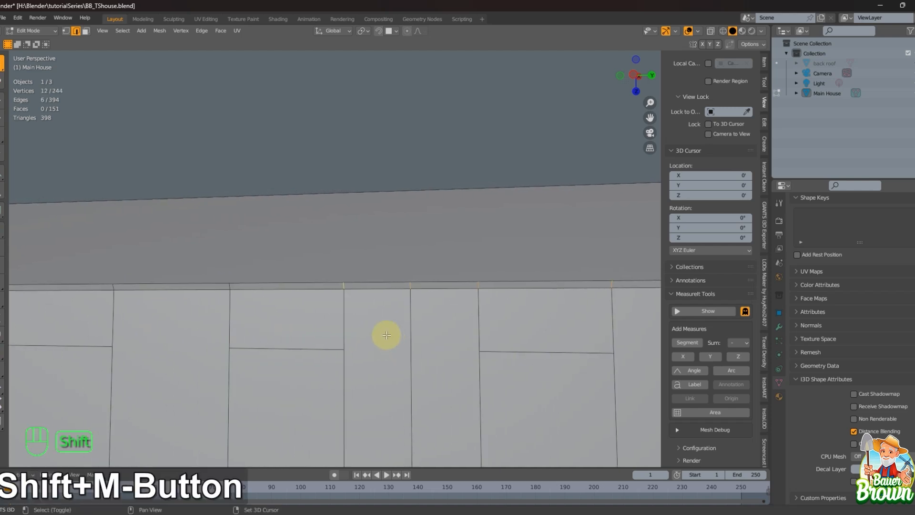
pyautogui.keyDown('shift'); pyautogui.moveTo(228, 286); pyautogui.dragTo(349, 319, button='middle'); pyautogui.keyUp('shift')
pyautogui.keyDown('shift'); pyautogui.click(258, 285); pyautogui.keyUp('shift')
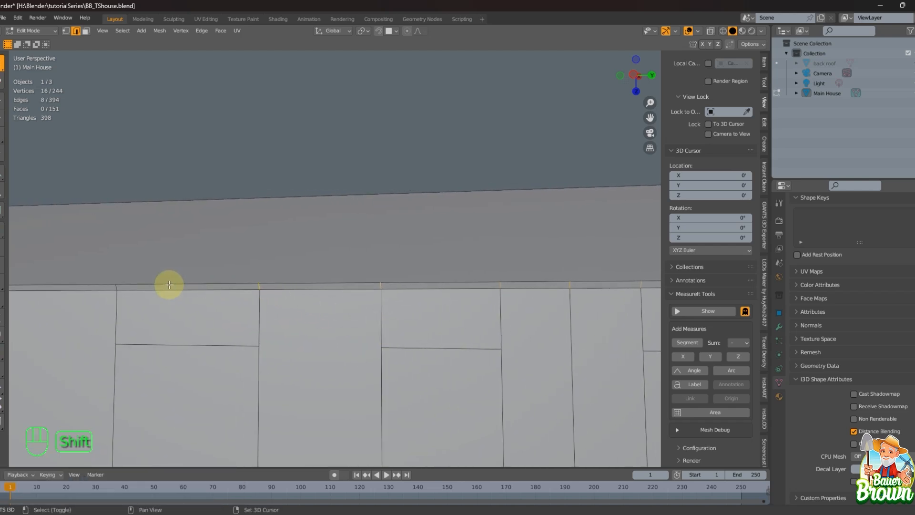
pyautogui.keyDown('shift'); pyautogui.click(117, 287); pyautogui.keyUp('shift')
pyautogui.scroll(-1, 123, 330)
pyautogui.moveTo(123, 330); pyautogui.dragTo(241, 293, button='middle')
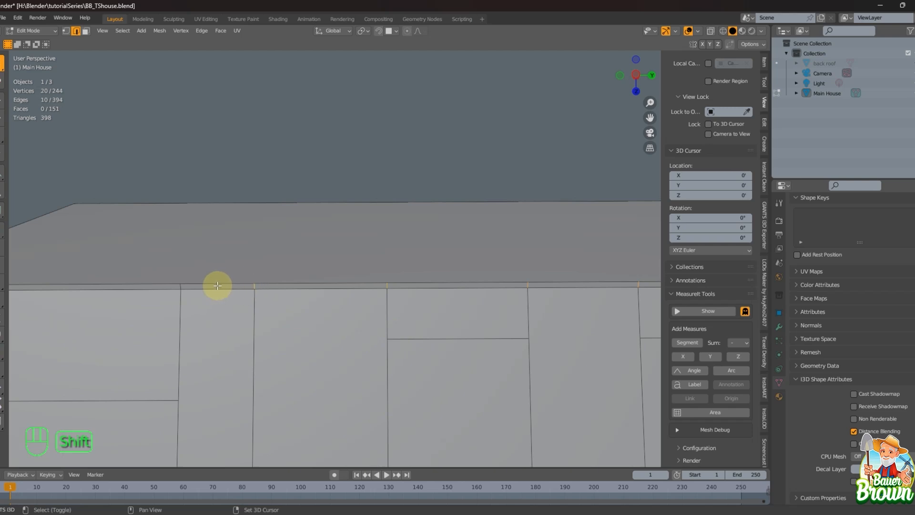
pyautogui.keyDown('shift'); pyautogui.click(182, 288); pyautogui.keyUp('shift')
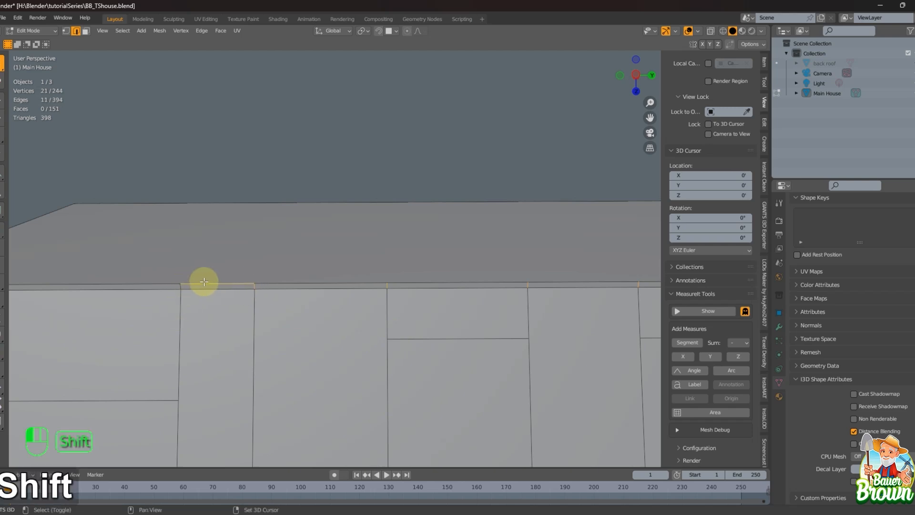
pyautogui.keyDown('shift'); pyautogui.click(182, 286); pyautogui.keyUp('shift')
pyautogui.scroll(-3, 148, 308)
pyautogui.moveTo(147, 308); pyautogui.dragTo(167, 314, button='middle')
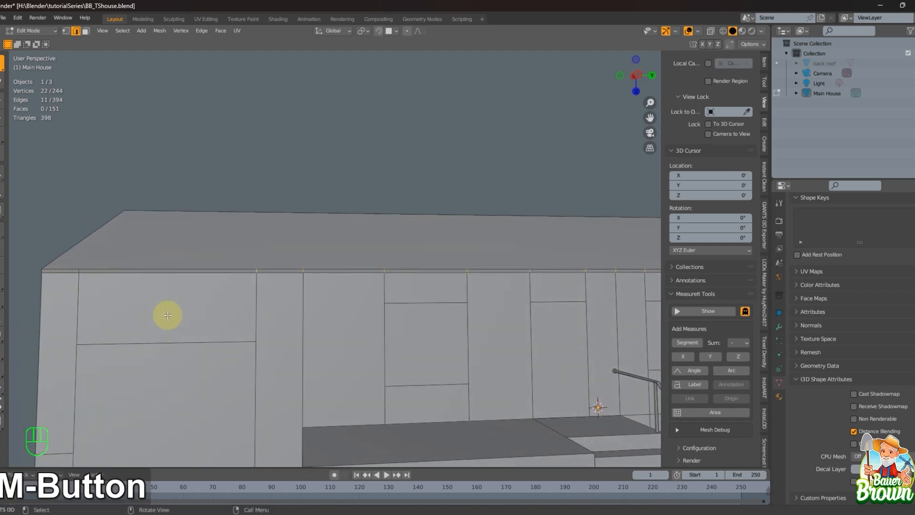
pyautogui.keyDown('shift'); pyautogui.click(78, 272); pyautogui.keyUp('shift')
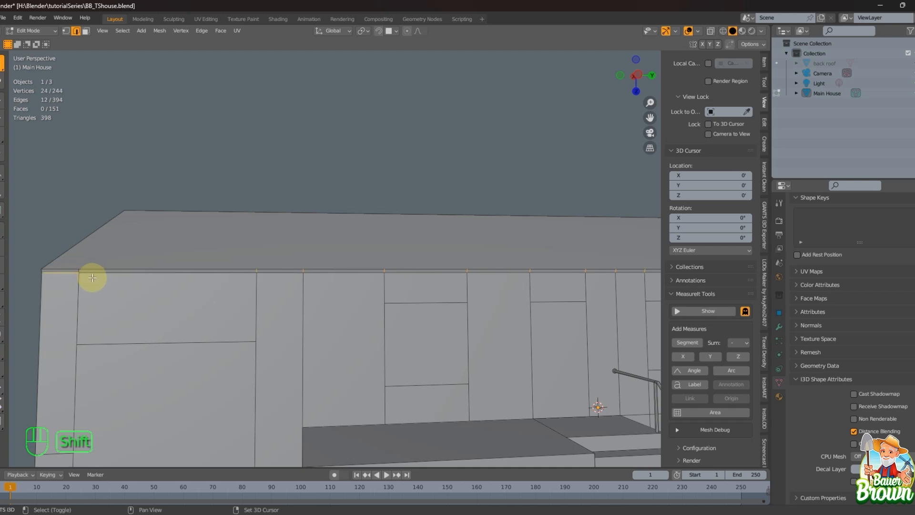
pyautogui.keyDown('shift'); pyautogui.click(69, 273); pyautogui.keyUp('shift')
pyautogui.keyDown('shift'); pyautogui.click(78, 271); pyautogui.keyUp('shift')
pyautogui.keyDown('shift'); pyautogui.click(80, 270); pyautogui.keyUp('shift')
pyautogui.keyDown('shift'); pyautogui.click(66, 274); pyautogui.keyUp('shift')
pyautogui.keyDown('shift'); pyautogui.click(78, 269); pyautogui.keyUp('shift')
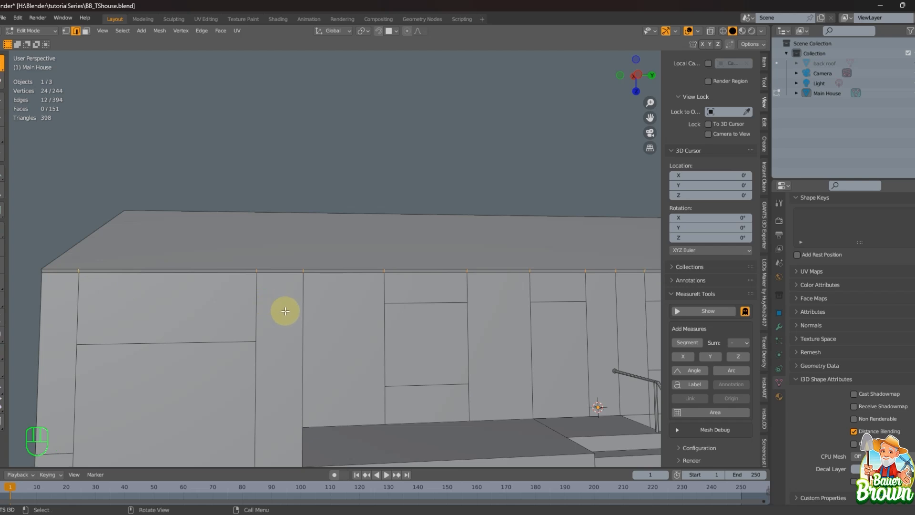
pyautogui.rightClick(286, 309)
pyautogui.press('d')
# Return to object mode, show the transform values, select Main House and apply its scale.
pyautogui.press('Tab')
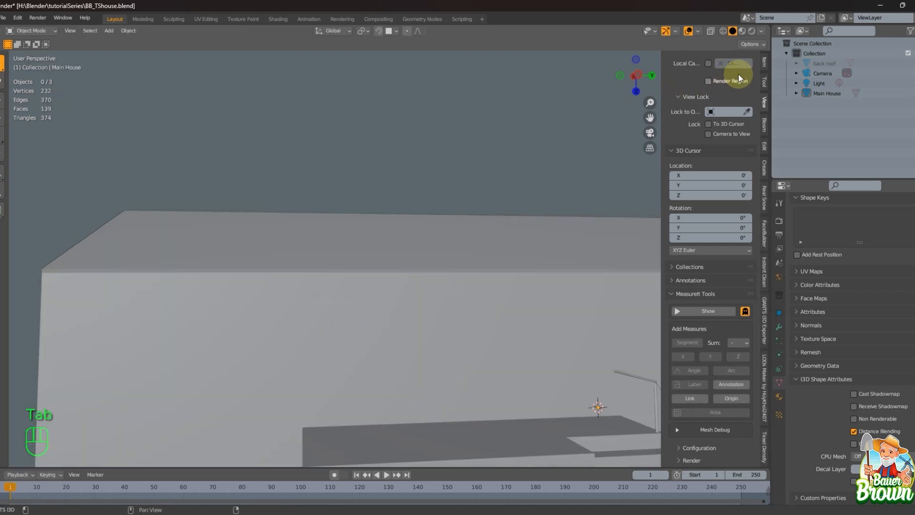
pyautogui.click(764, 61)
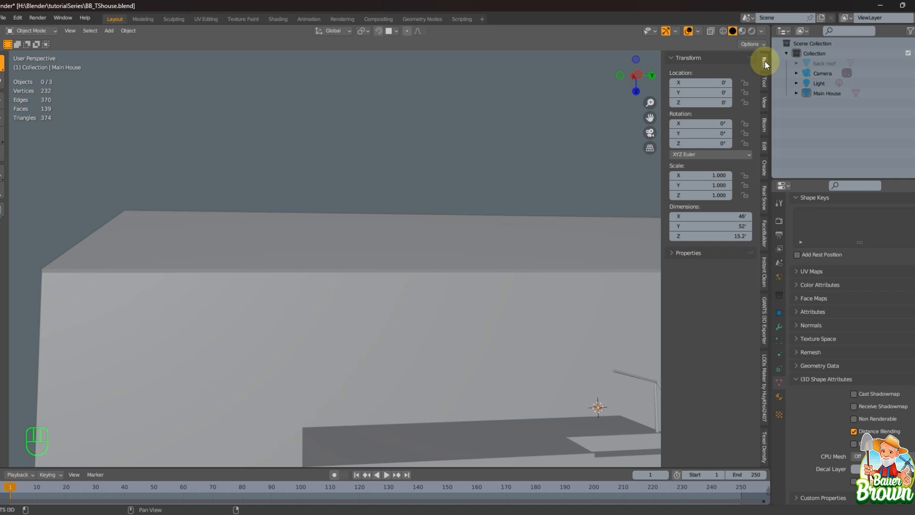
pyautogui.click(415, 307)
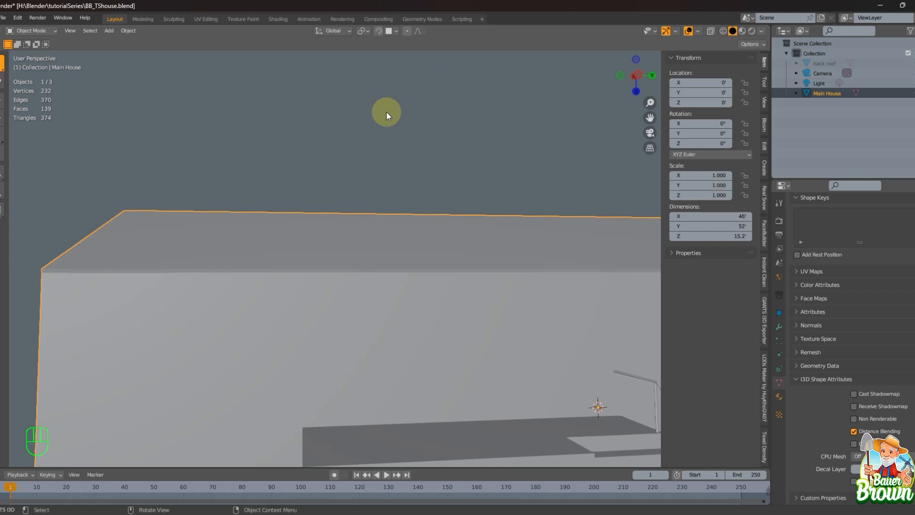
pyautogui.hotkey('ctrl', 'a')
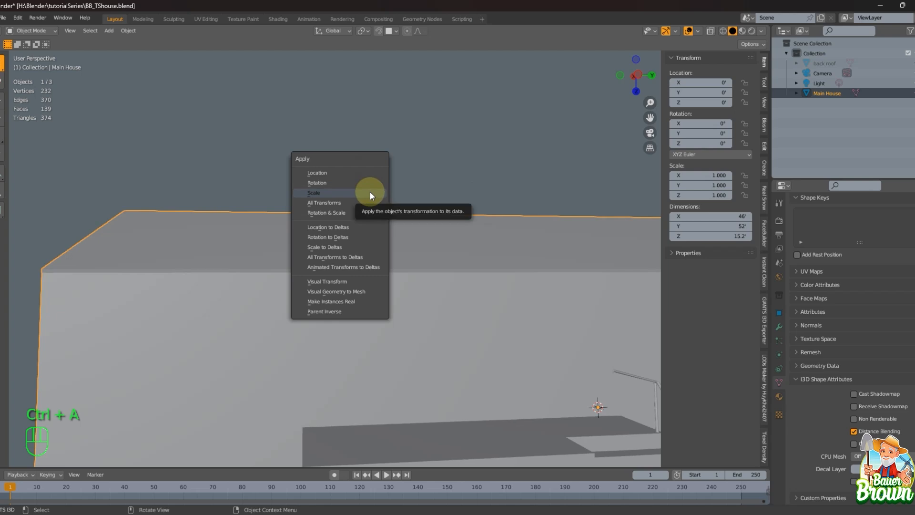
pyautogui.click(370, 192)
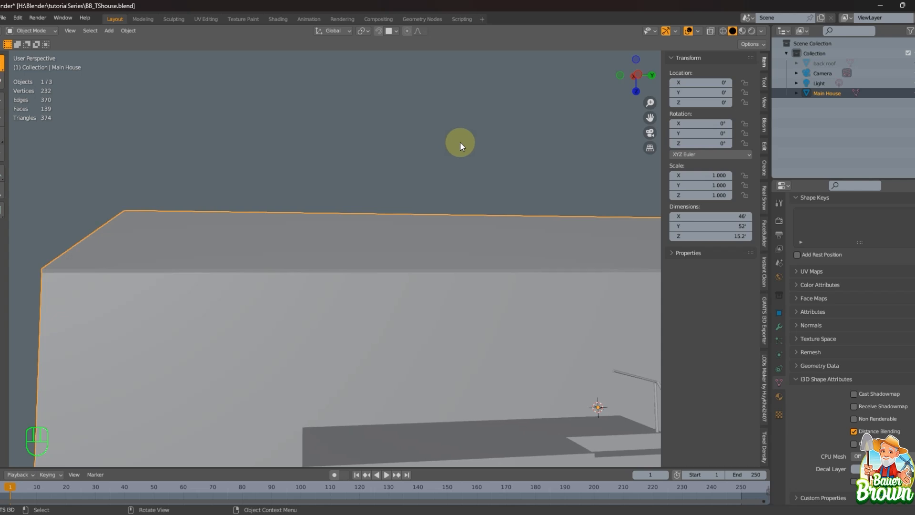
# Put Main House into edit mode and examine the roof and its gable end.
pyautogui.scroll(-1, 450, 173)
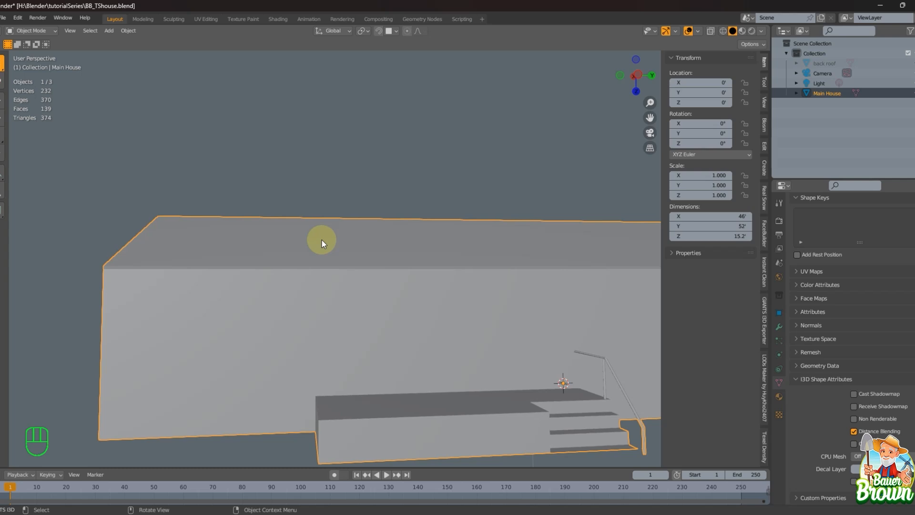
pyautogui.moveTo(322, 237); pyautogui.dragTo(351, 265, button='middle')
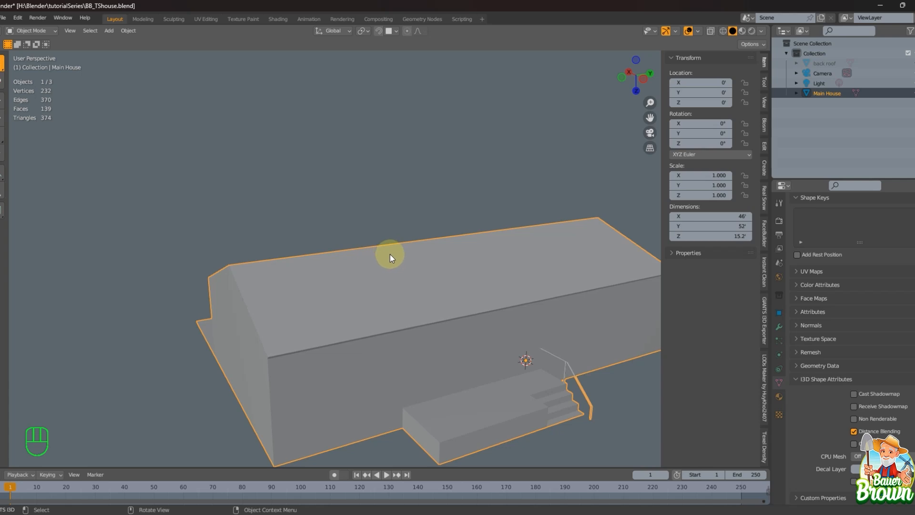
pyautogui.keyDown('shift'); pyautogui.moveTo(390, 250); pyautogui.dragTo(361, 225, button='middle'); pyautogui.keyUp('shift')
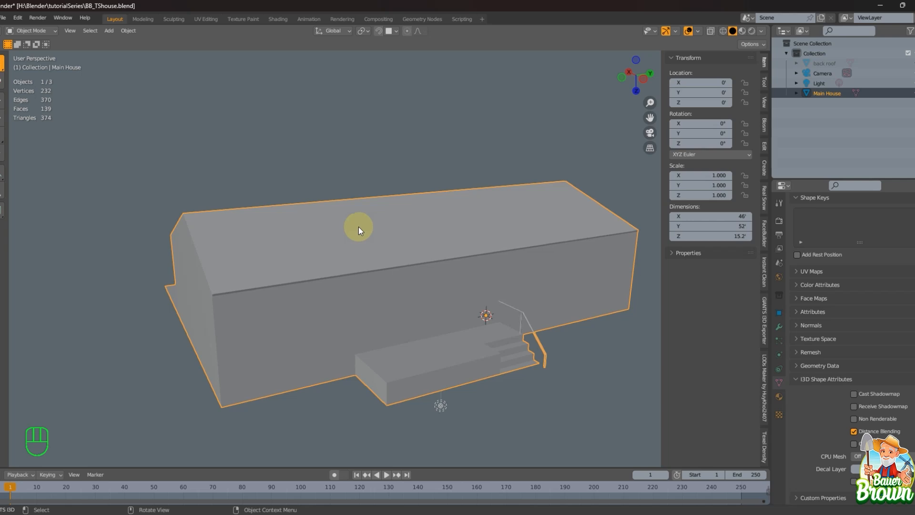
pyautogui.press('Tab')
pyautogui.moveTo(427, 262); pyautogui.dragTo(442, 305, button='middle')
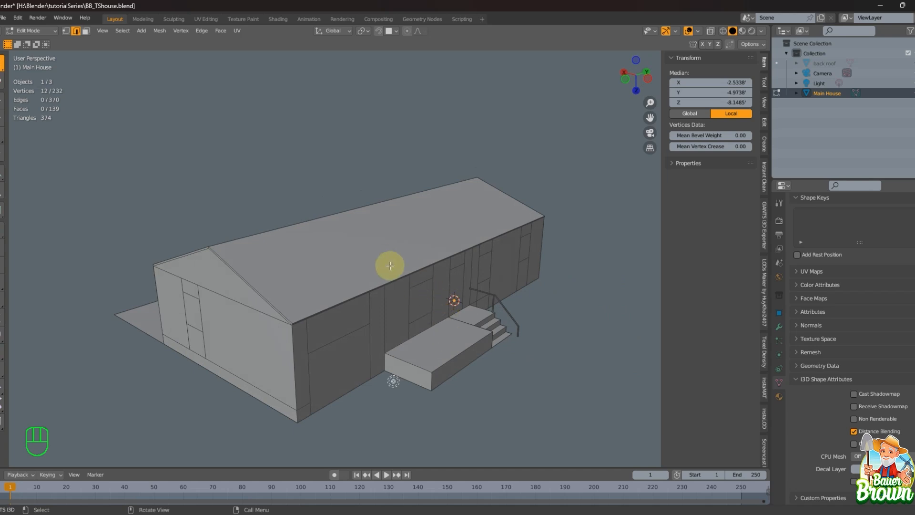
pyautogui.moveTo(569, 514)
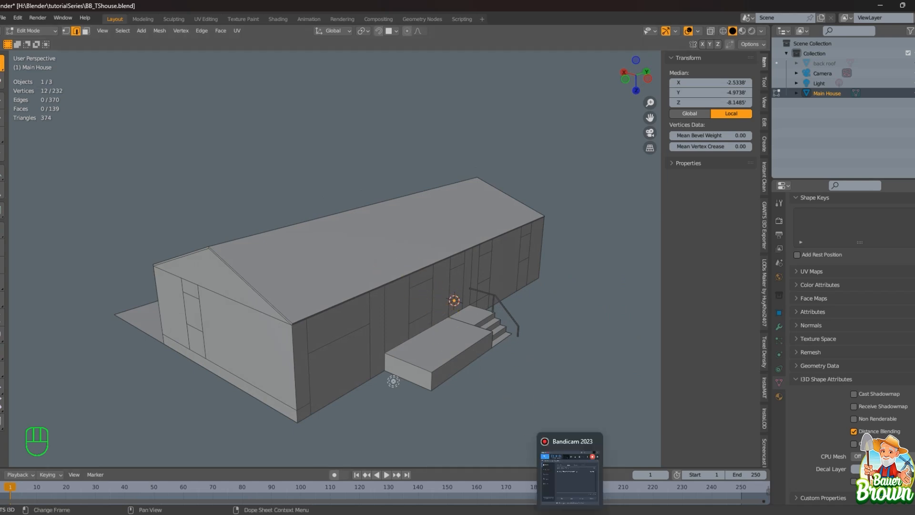
pyautogui.moveTo(285, 343); pyautogui.dragTo(399, 342, button='middle')
pyautogui.rightClick(392, 345)
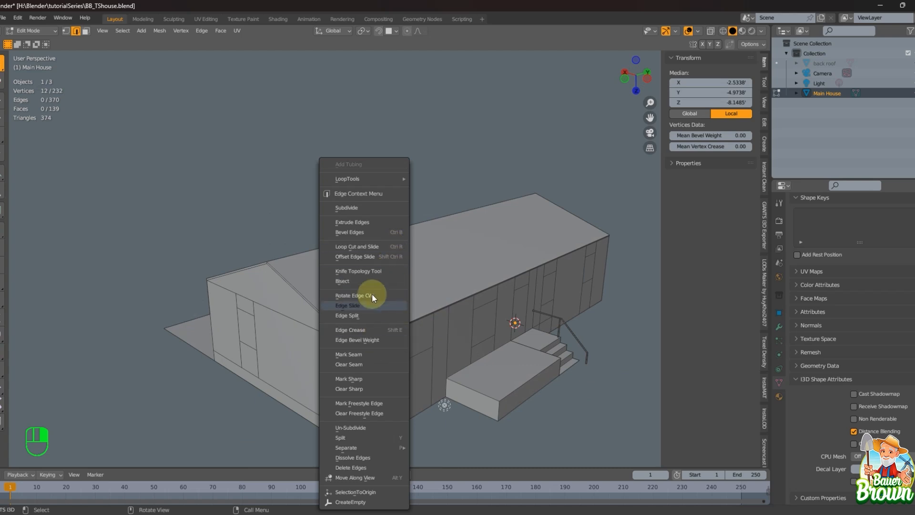
pyautogui.moveTo(339, 322); pyautogui.dragTo(429, 283, button='middle')
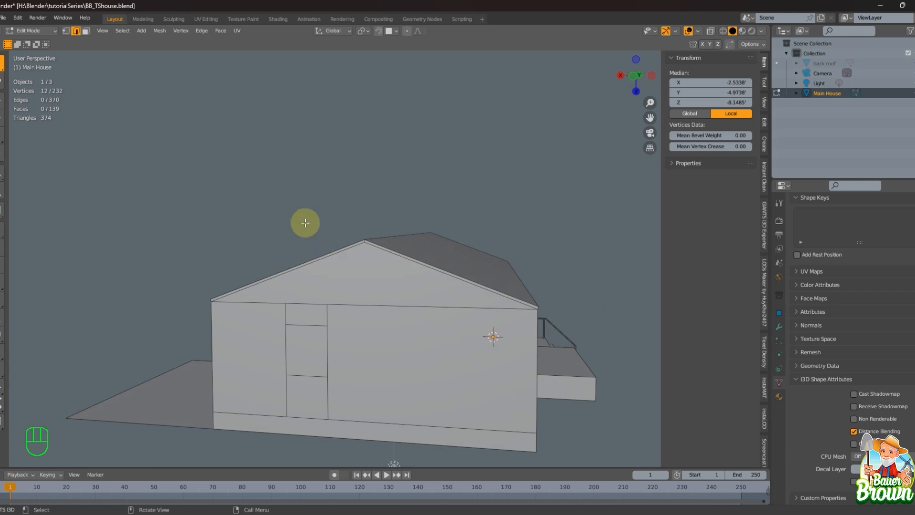
# In face selection mode, select the six narrow faces that run around the roof's edge along both gables and both eaves.
pyautogui.scroll(2, 397, 323)
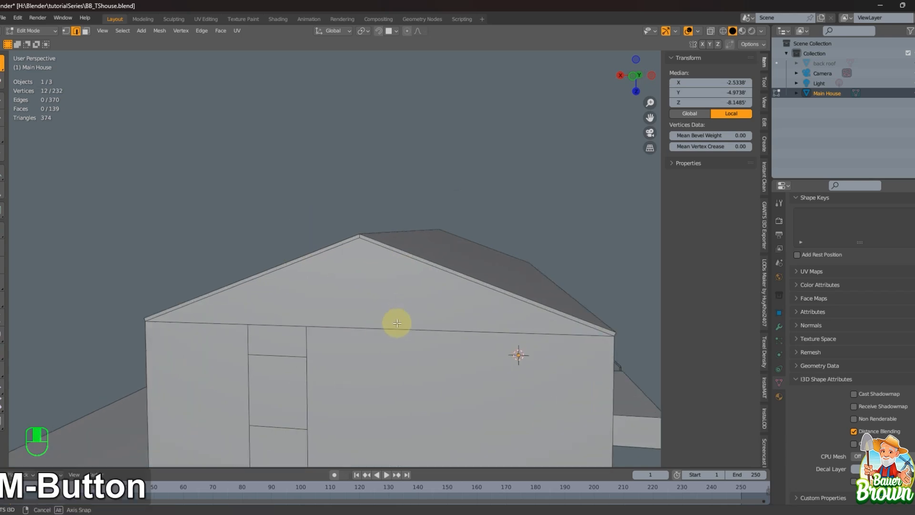
pyautogui.click(341, 244)
pyautogui.press('3')
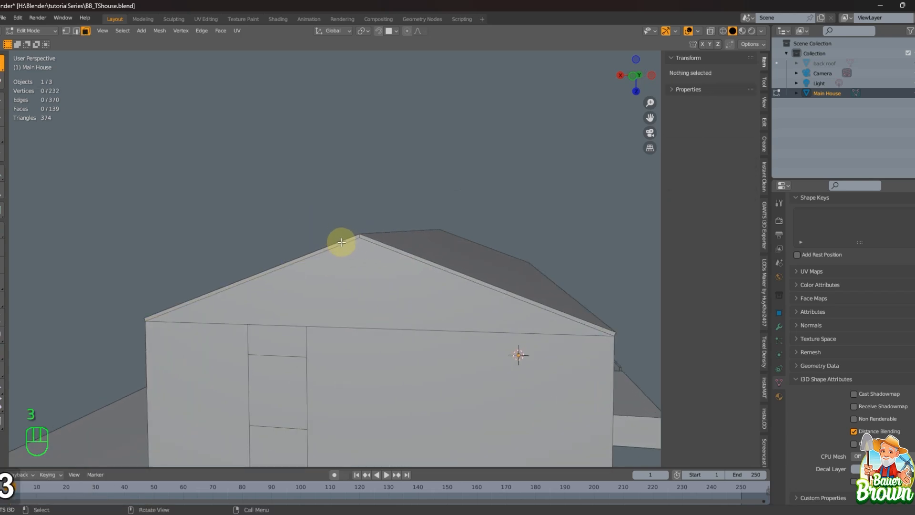
pyautogui.keyDown('shift'); pyautogui.click(359, 240); pyautogui.keyUp('shift')
pyautogui.keyDown('shift'); pyautogui.click(364, 240); pyautogui.keyUp('shift')
pyautogui.moveTo(278, 299); pyautogui.dragTo(472, 307, button='middle')
pyautogui.keyDown('shift'); pyautogui.click(330, 326); pyautogui.keyUp('shift')
pyautogui.moveTo(330, 327); pyautogui.dragTo(343, 312, button='middle')
pyautogui.keyDown('shift'); pyautogui.click(334, 295); pyautogui.keyUp('shift')
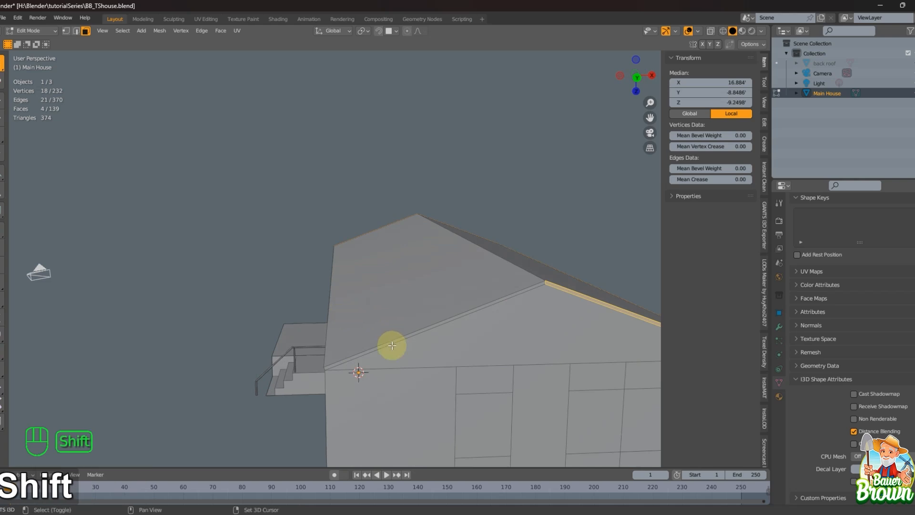
pyautogui.keyDown('shift'); pyautogui.click(390, 342); pyautogui.keyUp('shift')
pyautogui.moveTo(377, 364); pyautogui.dragTo(376, 298, button='middle')
pyautogui.keyDown('shift'); pyautogui.click(418, 275); pyautogui.keyUp('shift')
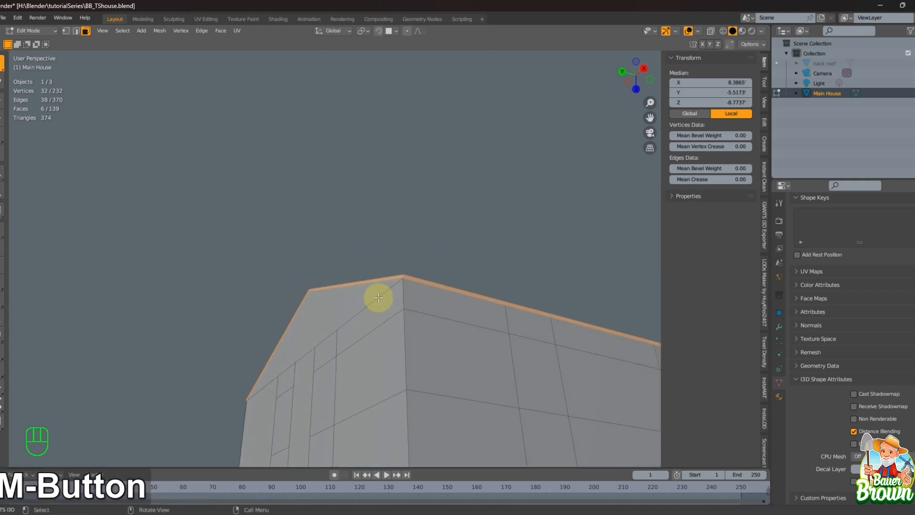
# Extrude the six roof-edge faces outward along their normals by 1.28' to form the overhang.
pyautogui.rightClick(409, 281)
pyautogui.click(408, 280)
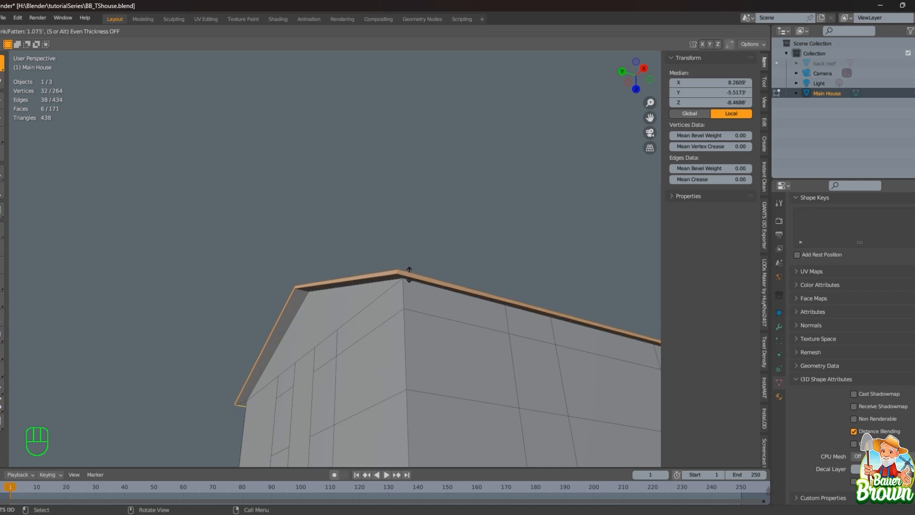
pyautogui.press('shift')
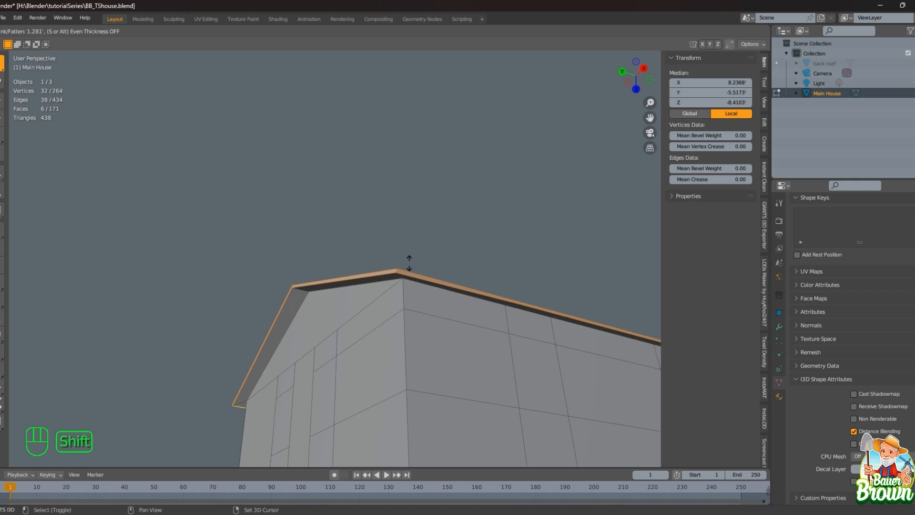
pyautogui.click(409, 263)
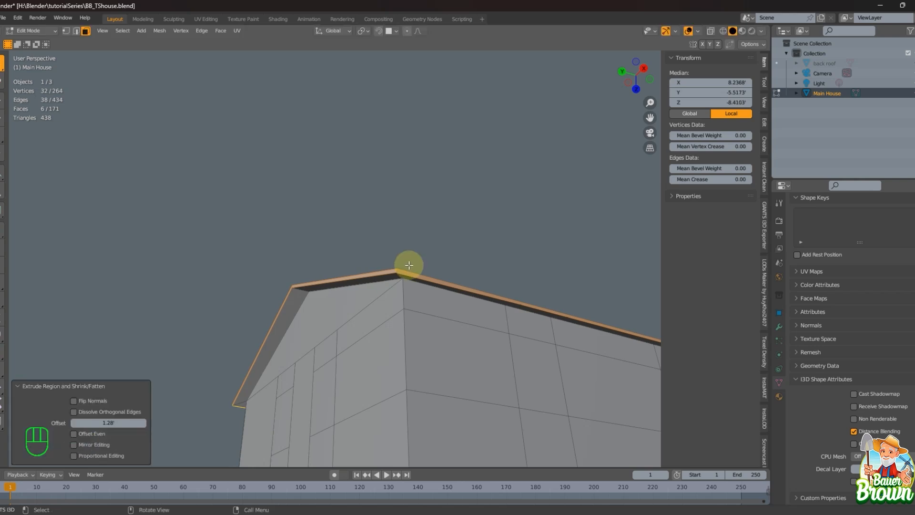
# Compare the roof overhang with the reference photo in camera view, alternating between wireframe and solid shading.
pyautogui.press('KP_0')
pyautogui.keyDown('shift'); pyautogui.moveTo(372, 292); pyautogui.dragTo(394, 310, button='middle'); pyautogui.keyUp('shift')
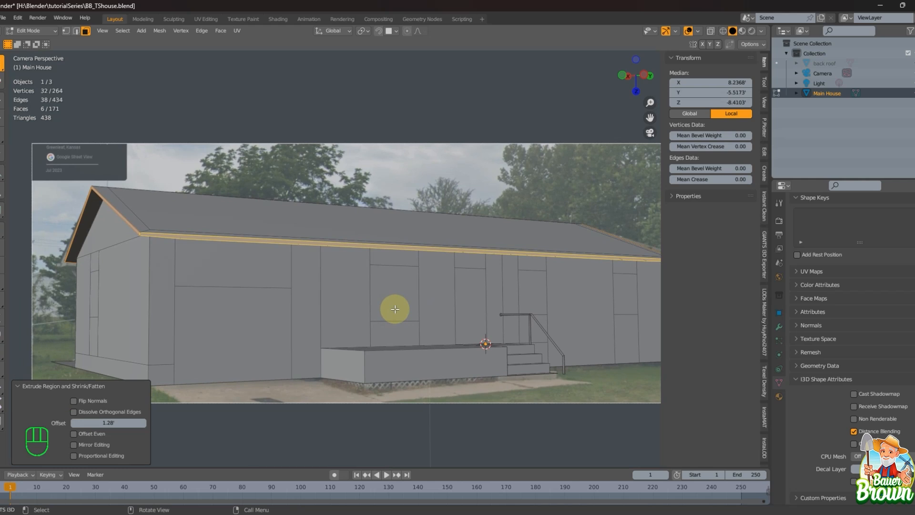
pyautogui.hotkey('shift', 'z')
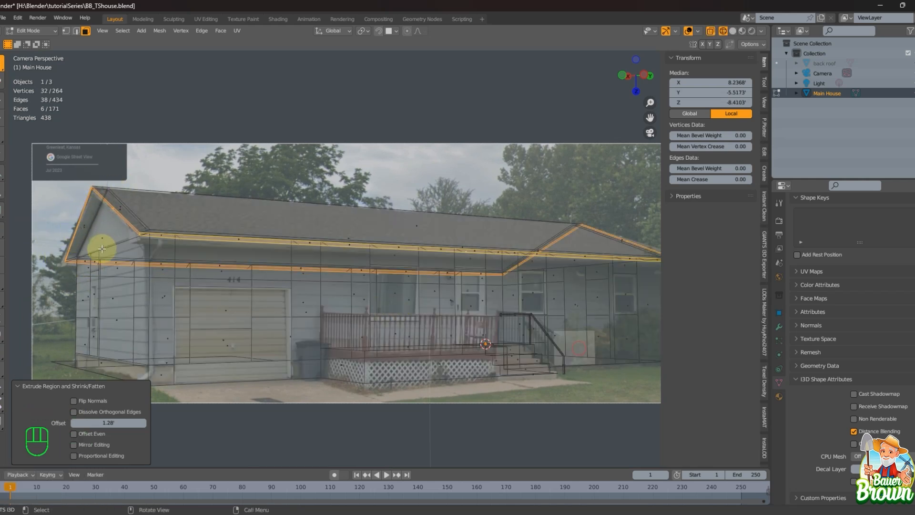
pyautogui.hotkey('shift', 'z')
pyautogui.hotkey('shift', 'z')
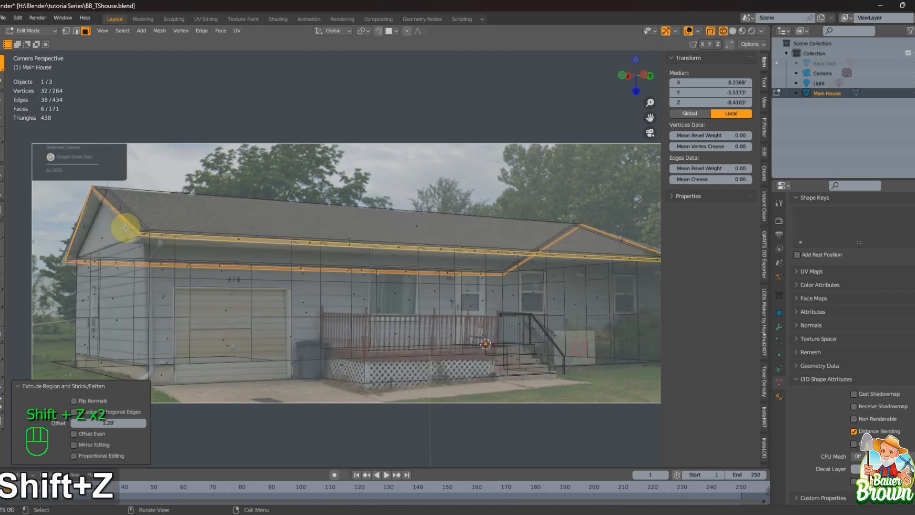
pyautogui.hotkey('shift', 'z')
pyautogui.hotkey('shift', 'z')
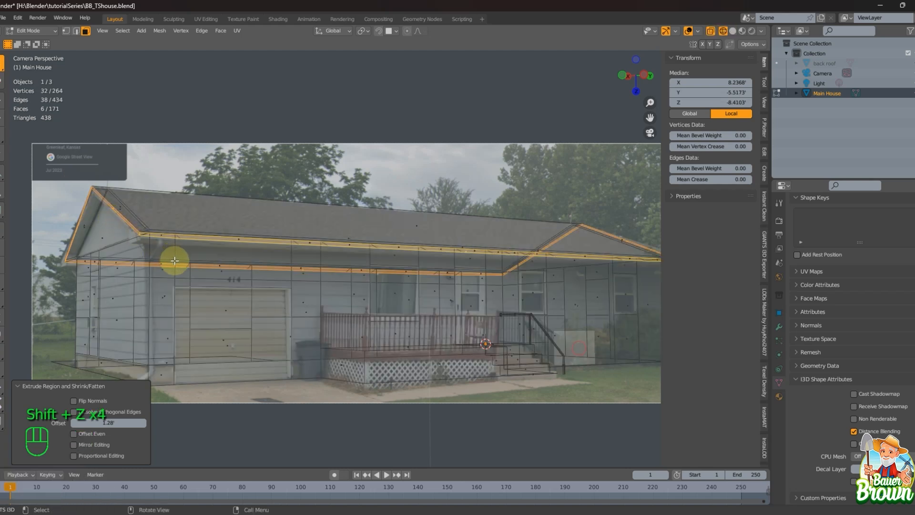
pyautogui.hotkey('shift', 'z')
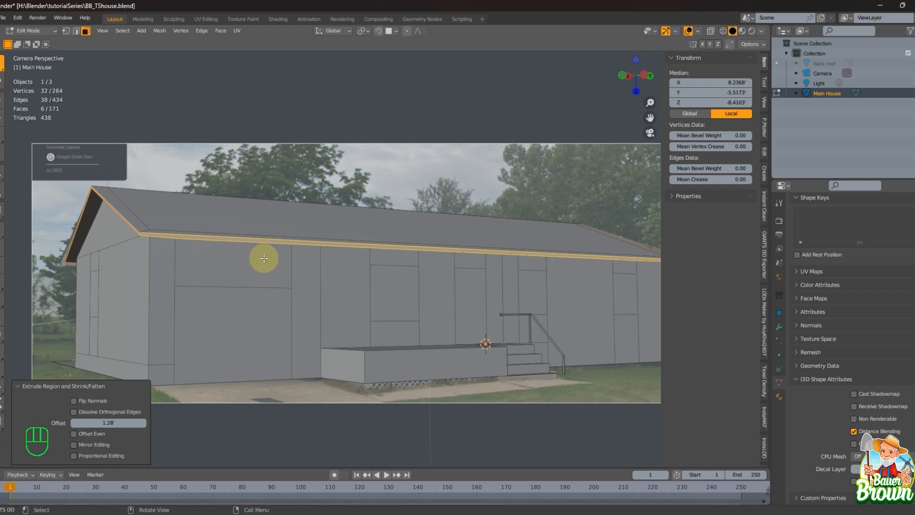
# In edge selection mode, dissolve the short edge crossing the porch-side overhang's underside nearest the garage-end corner.
pyautogui.moveTo(322, 246); pyautogui.dragTo(464, 360, button='middle')
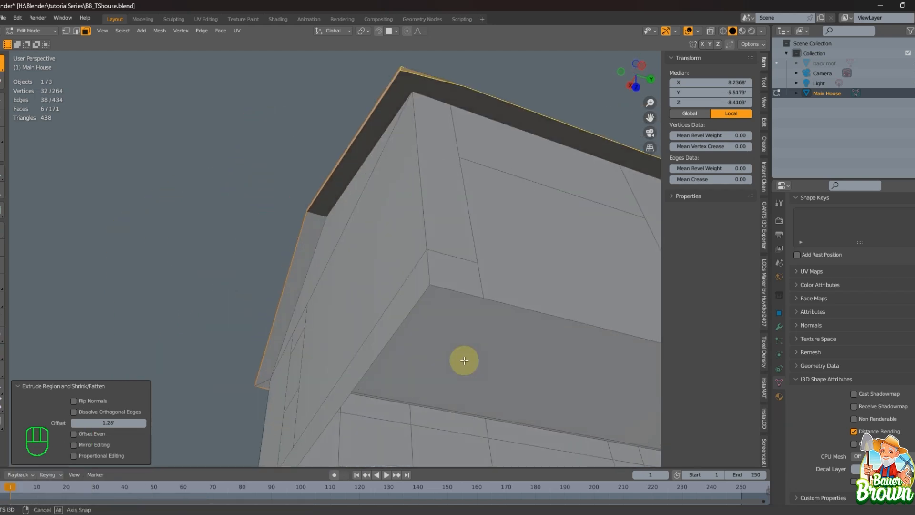
pyautogui.keyDown('shift'); pyautogui.moveTo(434, 57); pyautogui.dragTo(396, 206, button='middle'); pyautogui.keyUp('shift')
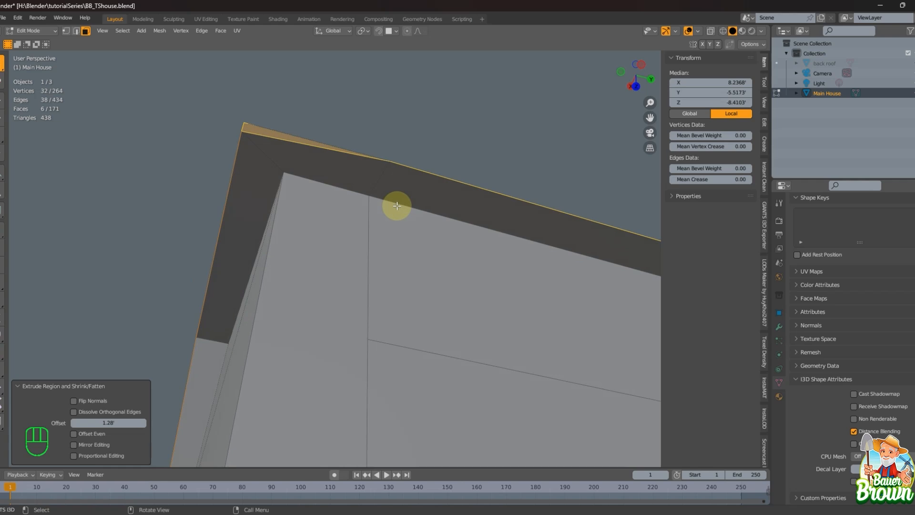
pyautogui.press('2')
pyautogui.click(388, 186)
pyautogui.moveTo(388, 186); pyautogui.dragTo(547, 292, button='middle')
pyautogui.press('x')
pyautogui.click(390, 238)
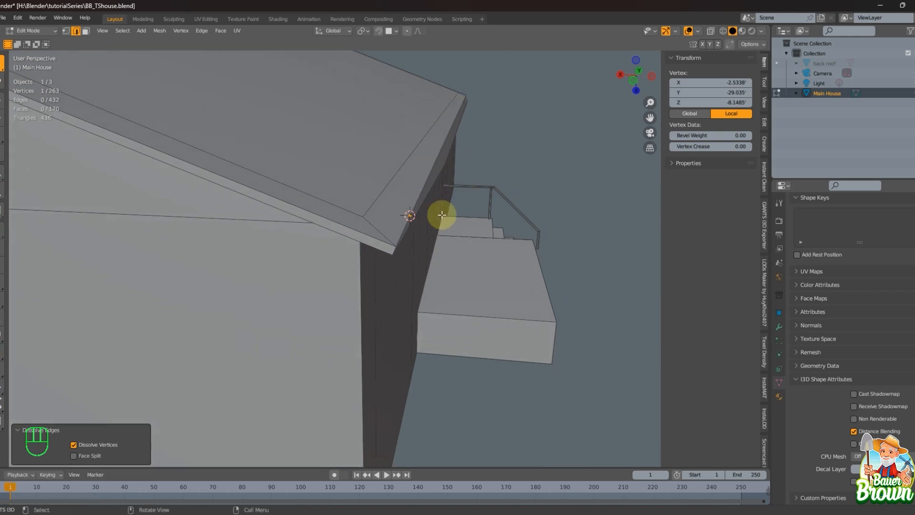
# Select the eleven remaining short edges crossing the underside of the porch-side overhang and dissolve them.
pyautogui.moveTo(438, 213)
pyautogui.mouseDown(button='middle')
pyautogui.moveTo(421, 139)
pyautogui.moveTo(438, 213)
pyautogui.mouseUp(button='middle')
pyautogui.click(502, 372)
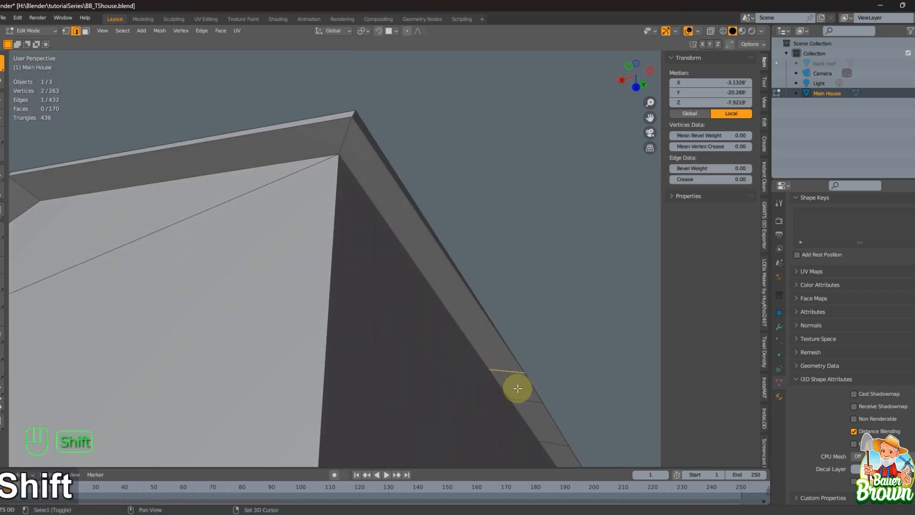
pyautogui.keyDown('shift'); pyautogui.click(518, 393); pyautogui.keyUp('shift')
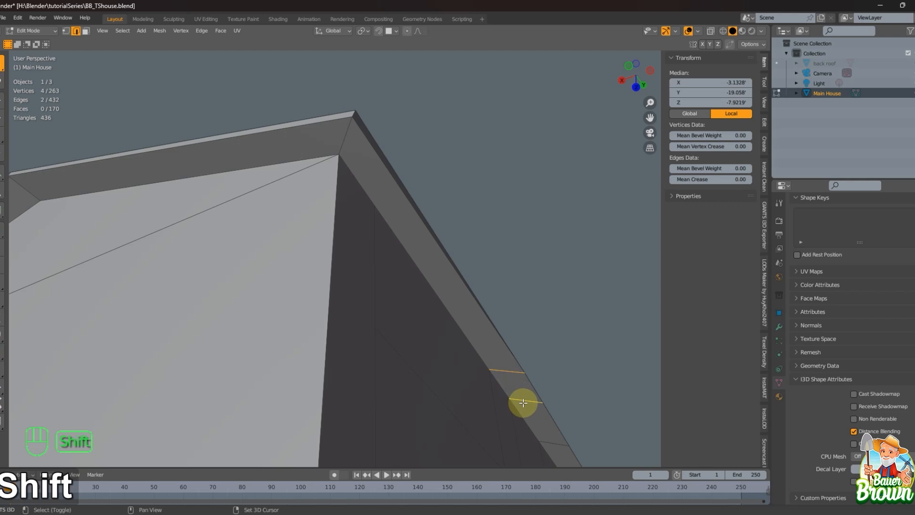
pyautogui.keyDown('shift'); pyautogui.moveTo(523, 403); pyautogui.dragTo(315, 210, button='middle'); pyautogui.keyUp('shift')
pyautogui.keyDown('shift'); pyautogui.click(390, 288); pyautogui.keyUp('shift')
pyautogui.keyDown('shift'); pyautogui.click(436, 343); pyautogui.keyUp('shift')
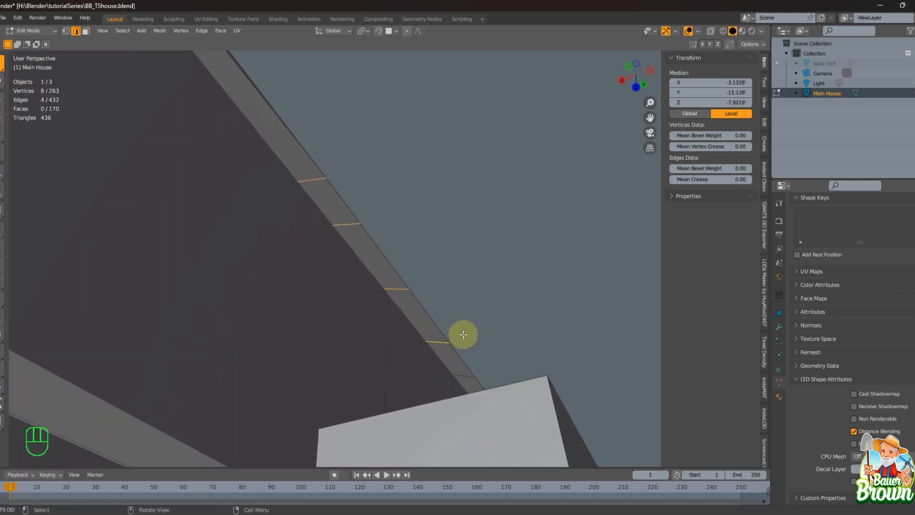
pyautogui.moveTo(463, 333); pyautogui.dragTo(372, 310, button='middle')
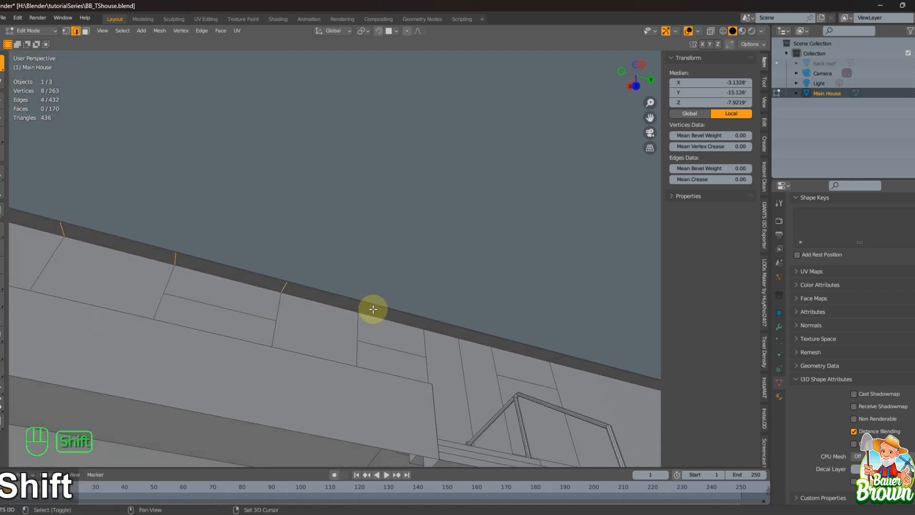
pyautogui.keyDown('shift'); pyautogui.click(399, 316); pyautogui.keyUp('shift')
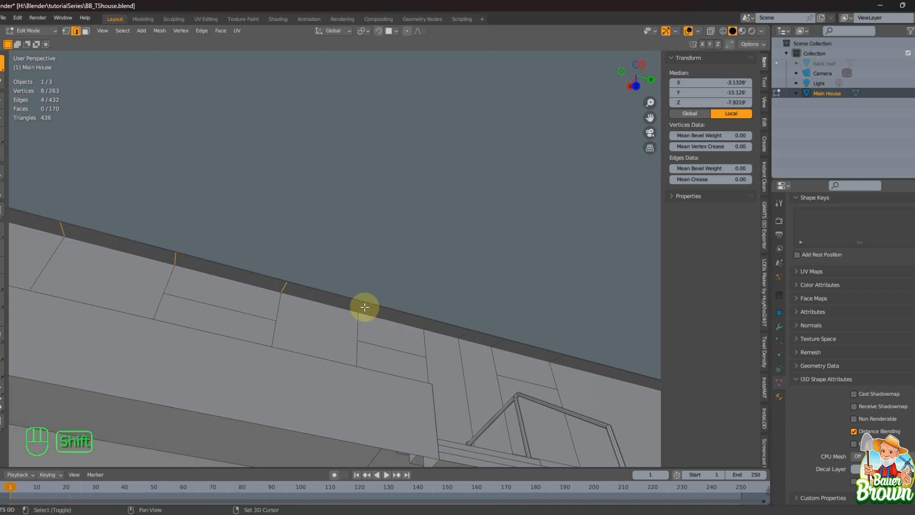
pyautogui.keyDown('shift'); pyautogui.click(429, 326); pyautogui.keyUp('shift')
pyautogui.keyDown('shift'); pyautogui.click(466, 336); pyautogui.keyUp('shift')
pyautogui.keyDown('shift'); pyautogui.click(496, 344); pyautogui.keyUp('shift')
pyautogui.keyDown('shift'); pyautogui.click(552, 358); pyautogui.keyUp('shift')
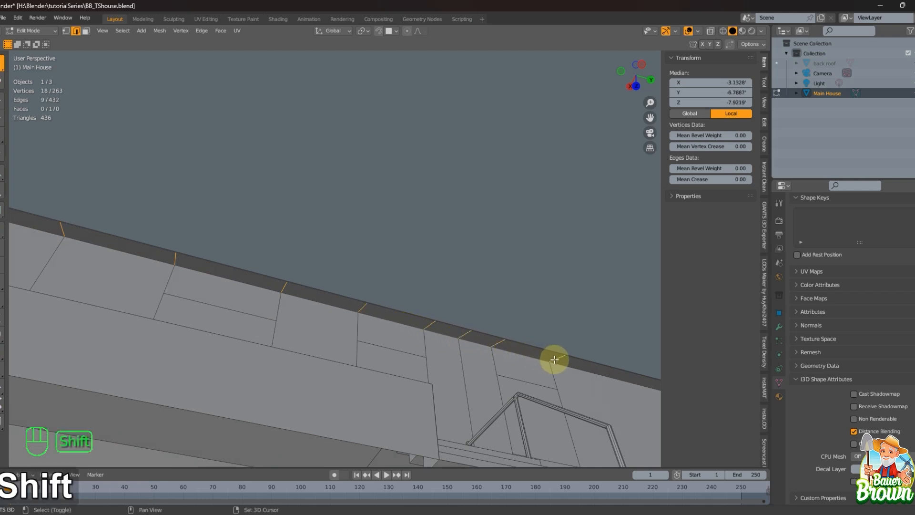
pyautogui.keyDown('shift'); pyautogui.moveTo(553, 357); pyautogui.dragTo(458, 330, button='middle'); pyautogui.keyUp('shift')
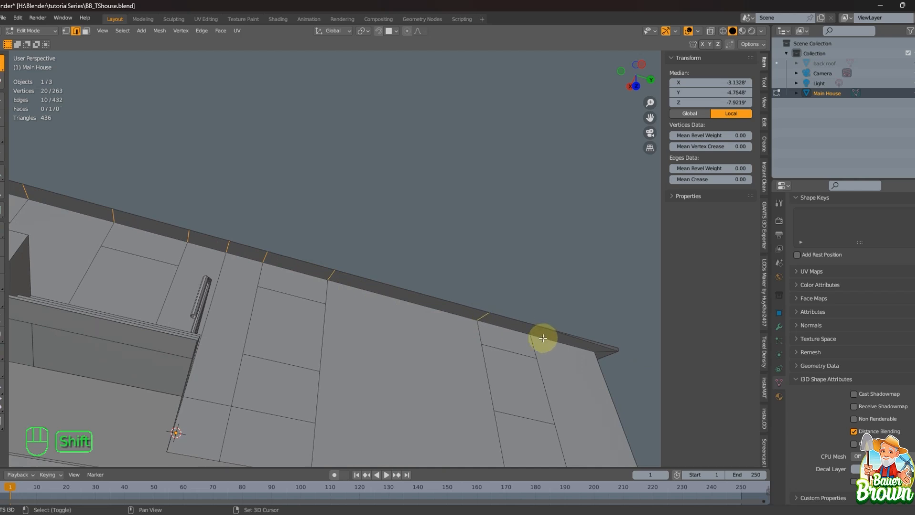
pyautogui.moveTo(483, 294); pyautogui.dragTo(363, 307, button='middle')
pyautogui.rightClick(364, 307)
pyautogui.click(360, 305)
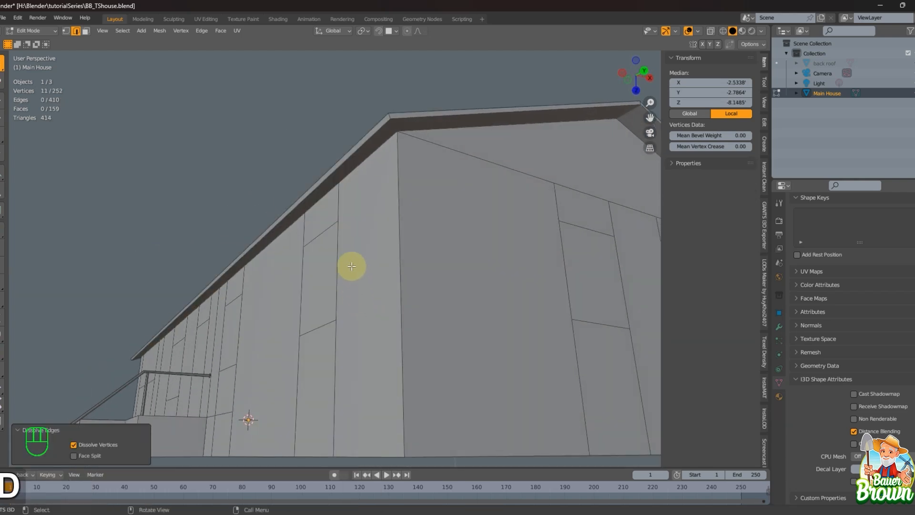
# Select the eight short edges crossing the underside of the overhang on the side opposite the porch and dissolve them.
pyautogui.moveTo(351, 266); pyautogui.dragTo(375, 237, button='middle')
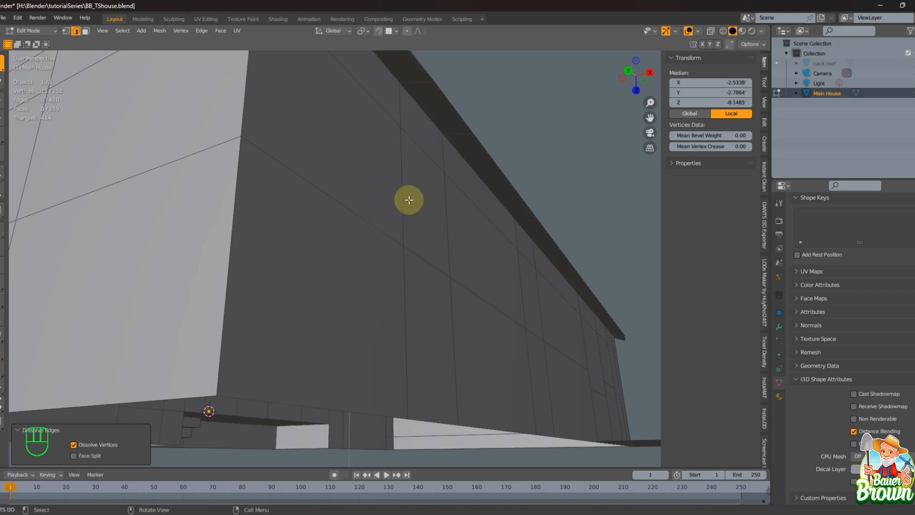
pyautogui.keyDown('shift'); pyautogui.moveTo(408, 198); pyautogui.dragTo(435, 272, button='middle'); pyautogui.keyUp('shift')
pyautogui.click(424, 202)
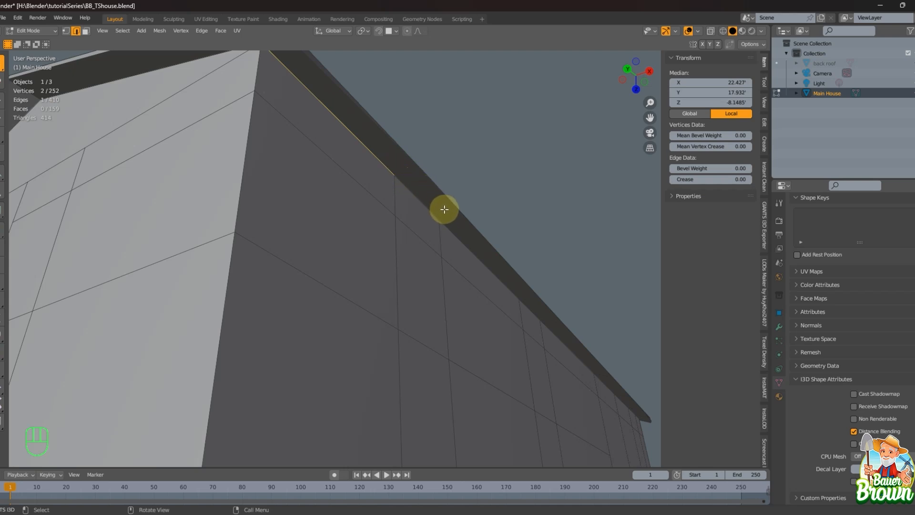
pyautogui.click(446, 213)
pyautogui.moveTo(446, 213); pyautogui.dragTo(381, 179, button='middle')
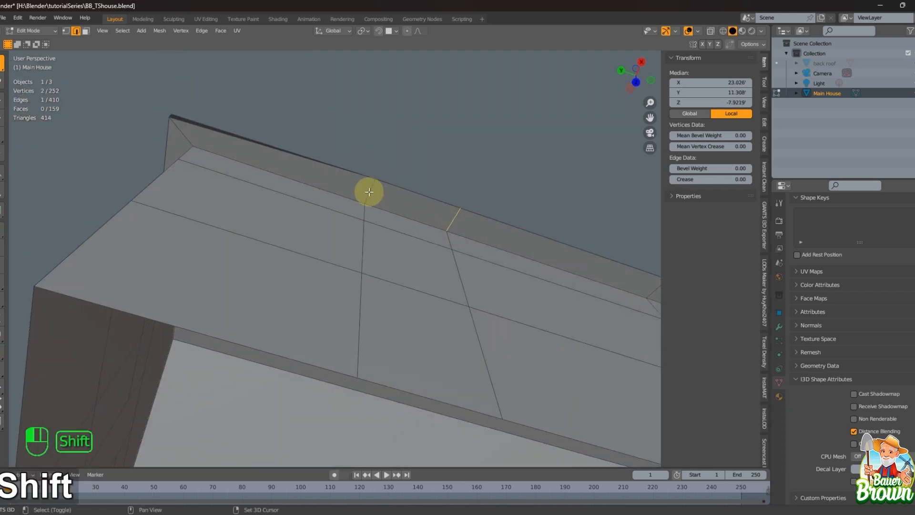
pyautogui.keyDown('shift'); pyautogui.click(368, 192); pyautogui.keyUp('shift')
pyautogui.keyDown('shift'); pyautogui.moveTo(455, 289); pyautogui.dragTo(353, 275, button='middle'); pyautogui.keyUp('shift')
pyautogui.keyDown('shift'); pyautogui.click(394, 247); pyautogui.keyUp('shift')
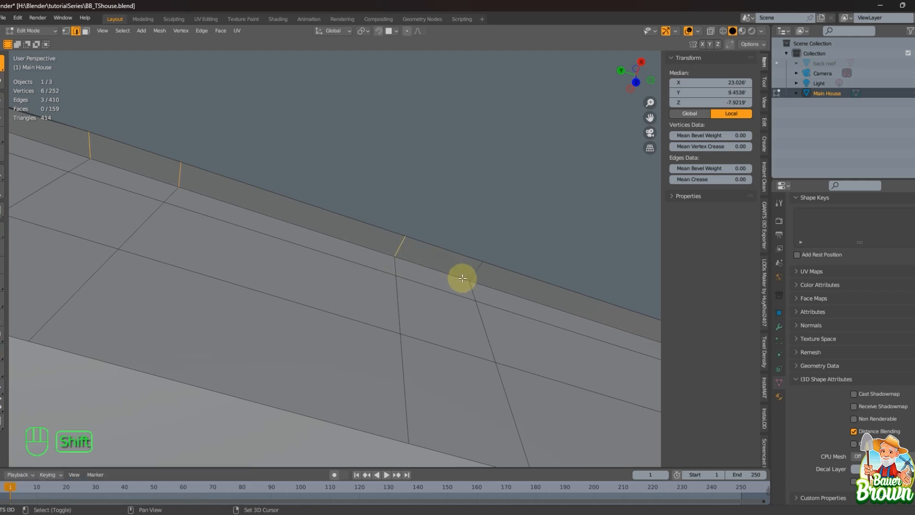
pyautogui.keyDown('shift'); pyautogui.click(476, 280); pyautogui.keyUp('shift')
pyautogui.keyDown('shift'); pyautogui.moveTo(476, 279); pyautogui.dragTo(153, 278, button='middle'); pyautogui.keyUp('shift')
pyautogui.hotkey('shift', 'z')
pyautogui.keyDown('shift'); pyautogui.click(152, 276); pyautogui.keyUp('shift')
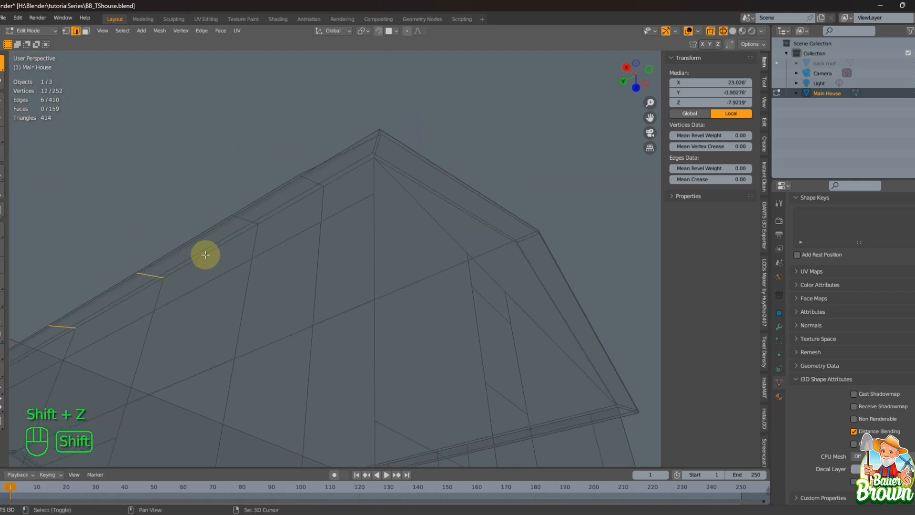
pyautogui.keyDown('shift'); pyautogui.click(242, 220); pyautogui.keyUp('shift')
pyautogui.keyDown('shift'); pyautogui.click(316, 178); pyautogui.keyUp('shift')
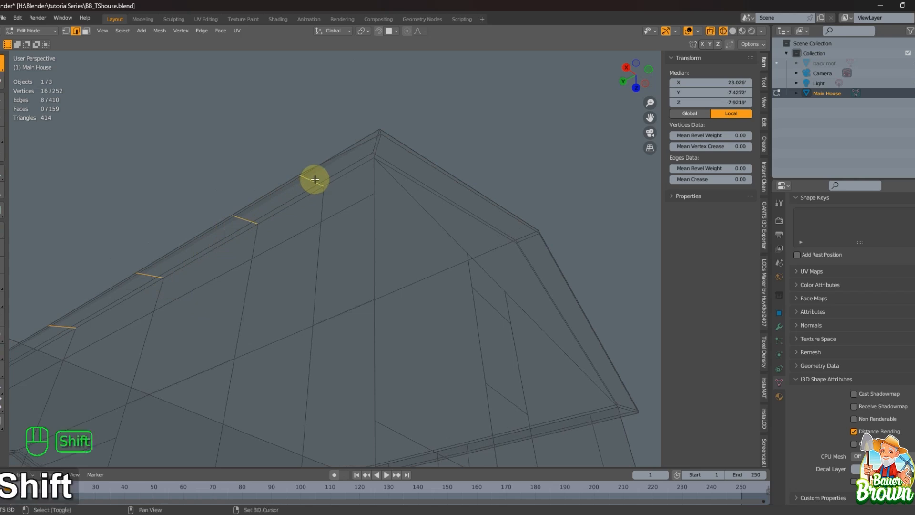
pyautogui.hotkey('shift', 'z')
pyautogui.moveTo(312, 179)
pyautogui.mouseDown(button='middle')
pyautogui.moveTo(357, 278)
pyautogui.moveTo(312, 263)
pyautogui.moveTo(352, 286)
pyautogui.moveTo(367, 313)
pyautogui.moveTo(399, 310)
pyautogui.moveTo(425, 344)
pyautogui.moveTo(442, 333)
pyautogui.moveTo(435, 275)
pyautogui.moveTo(441, 293)
pyautogui.moveTo(408, 329)
pyautogui.moveTo(371, 319)
pyautogui.moveTo(377, 296)
pyautogui.moveTo(329, 298)
pyautogui.moveTo(392, 299)
pyautogui.moveTo(386, 253)
pyautogui.moveTo(378, 286)
pyautogui.moveTo(345, 259)
pyautogui.moveTo(361, 294)
pyautogui.moveTo(344, 289)
pyautogui.moveTo(339, 321)
pyautogui.mouseUp(button='middle')
pyautogui.press('x')
pyautogui.click(379, 274)
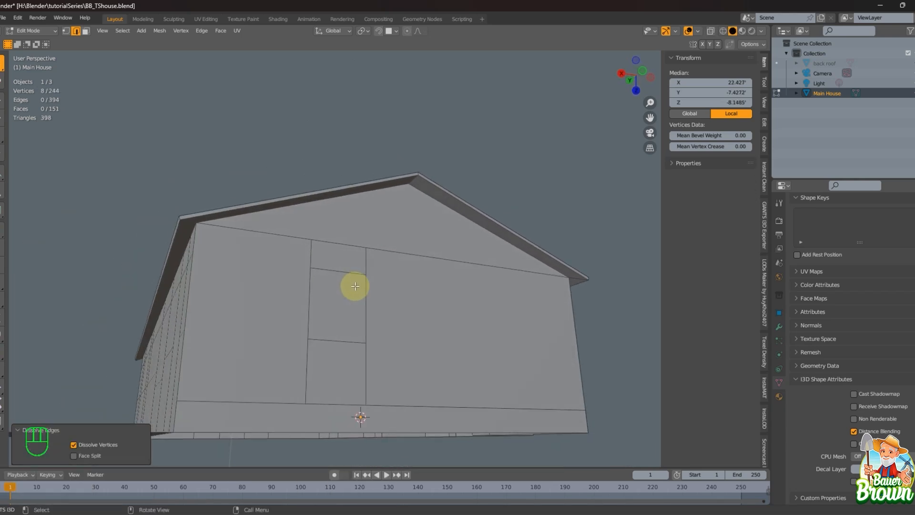
# Examine the roof slope, gable-end trim and long eave trim faces individually in face selection mode.
pyautogui.hotkey('shift', 'z')
pyautogui.hotkey('shift', 'z')
pyautogui.scroll(5, 444, 337)
pyautogui.scroll(-4, 444, 337)
pyautogui.press('3')
pyautogui.click(348, 296)
pyautogui.click(241, 251)
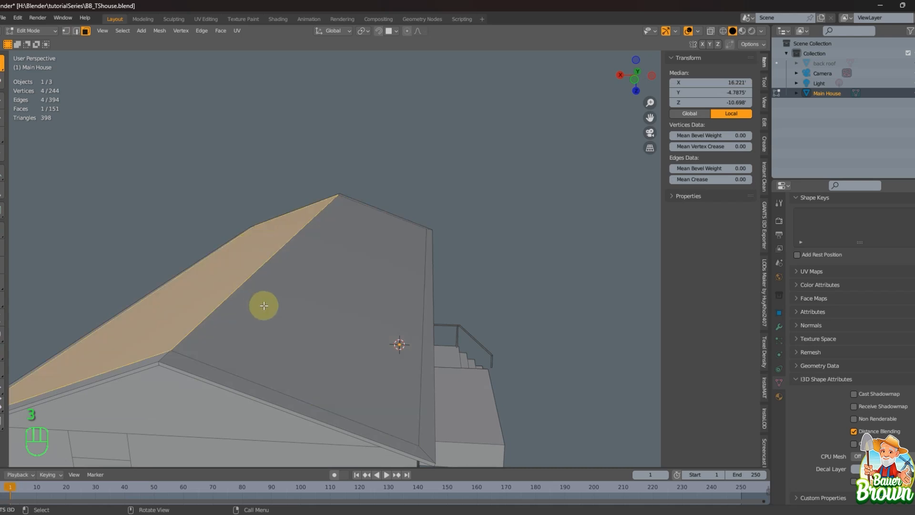
pyautogui.moveTo(264, 305); pyautogui.dragTo(320, 309, button='middle')
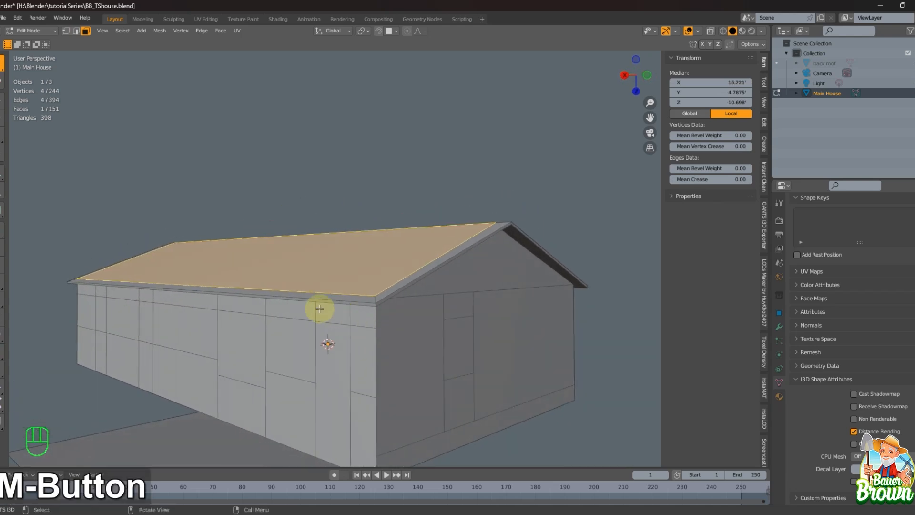
pyautogui.click(428, 273)
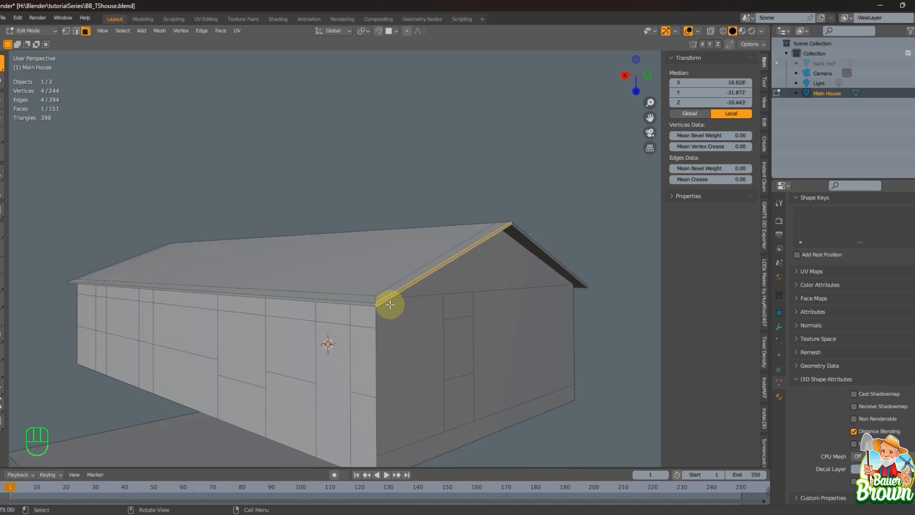
pyautogui.click(372, 304)
pyautogui.moveTo(371, 306); pyautogui.dragTo(316, 319, button='middle')
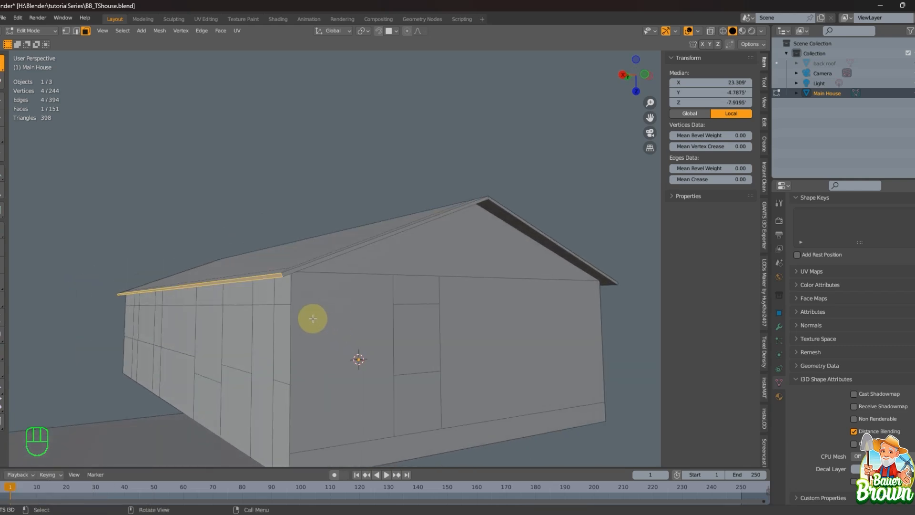
pyautogui.moveTo(249, 267); pyautogui.dragTo(395, 284, button='middle')
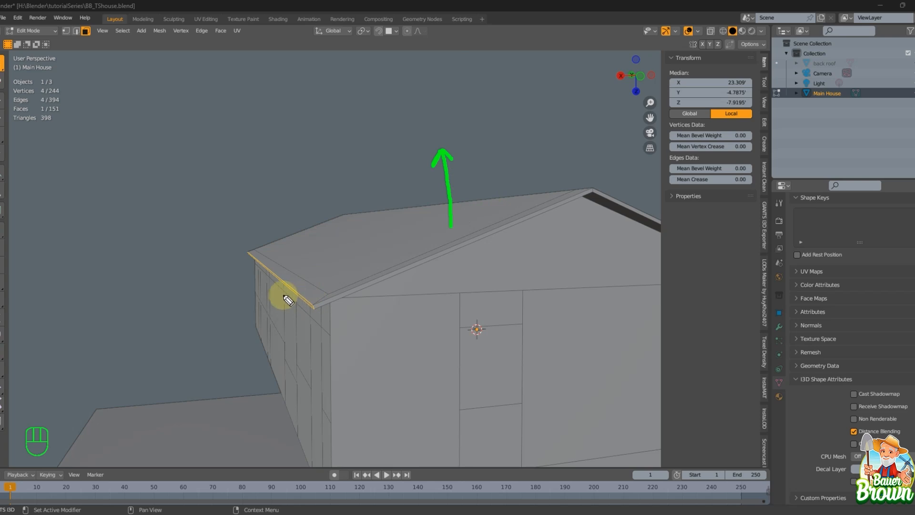
pyautogui.moveTo(291, 291); pyautogui.dragTo(210, 286)
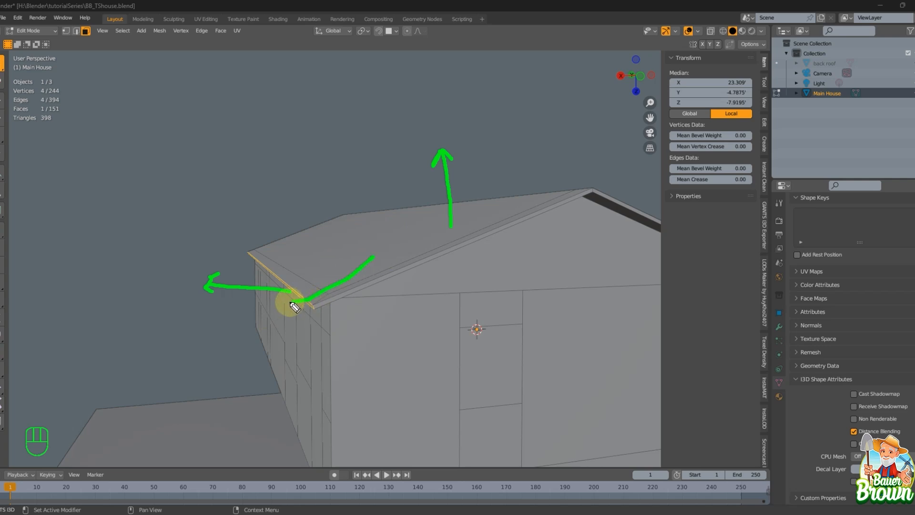
pyautogui.moveTo(294, 305); pyautogui.dragTo(218, 308)
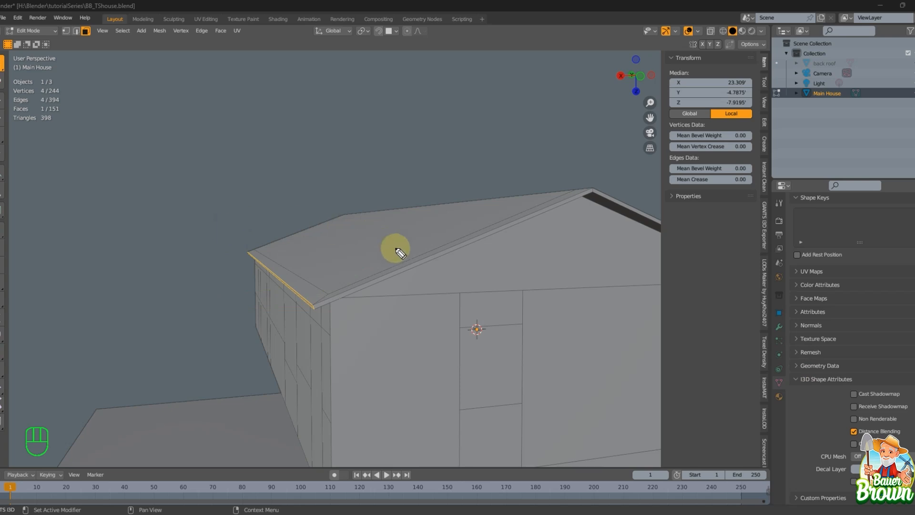
pyautogui.moveTo(396, 233); pyautogui.dragTo(366, 183)
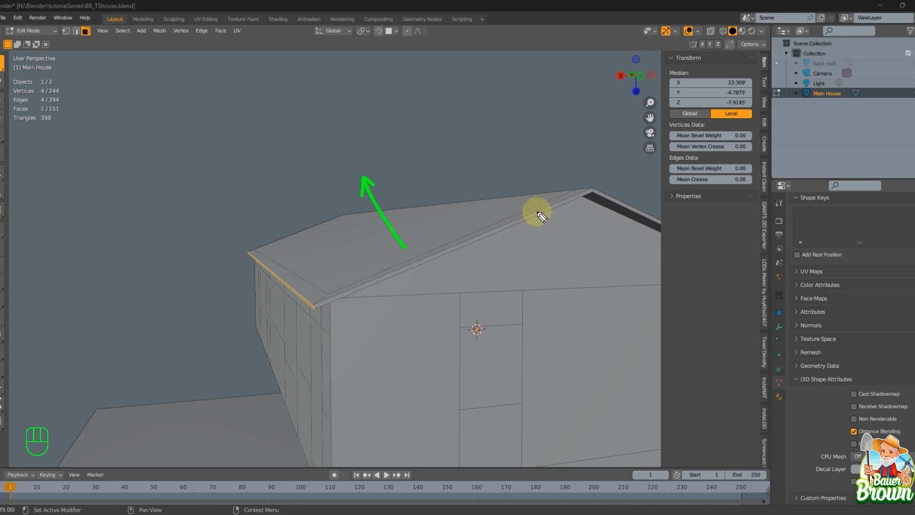
pyautogui.middleClick(482, 255)
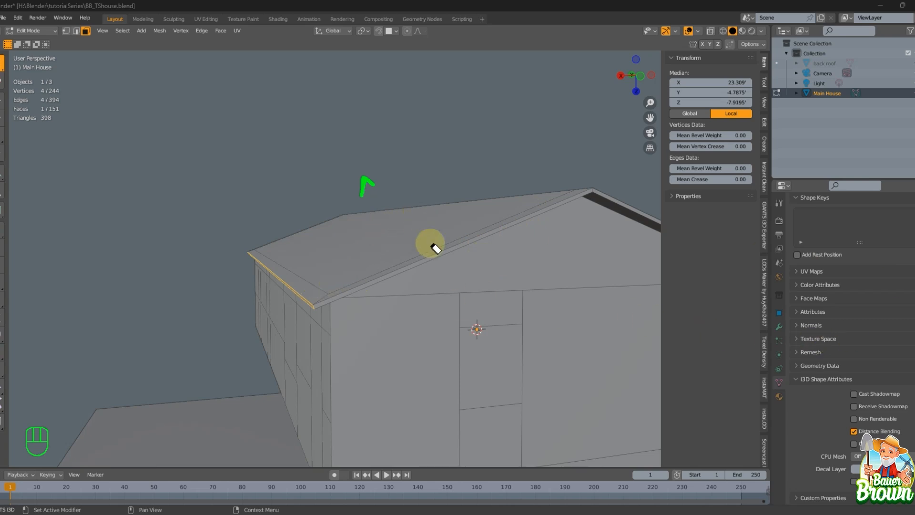
pyautogui.middleClick(406, 313)
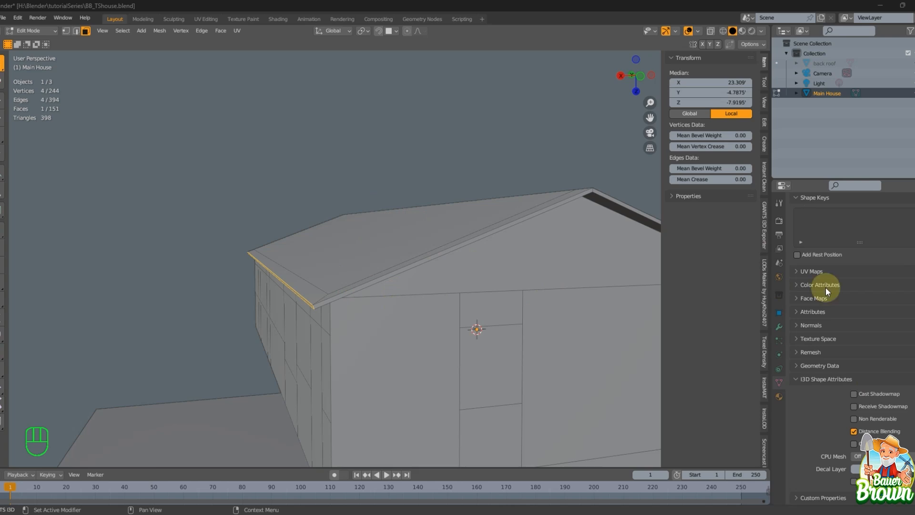
# Examine the narrow border faces on top of the roof and the overhang's underside around the gable-end corner.
pyautogui.moveTo(307, 265); pyautogui.dragTo(358, 234, button='middle')
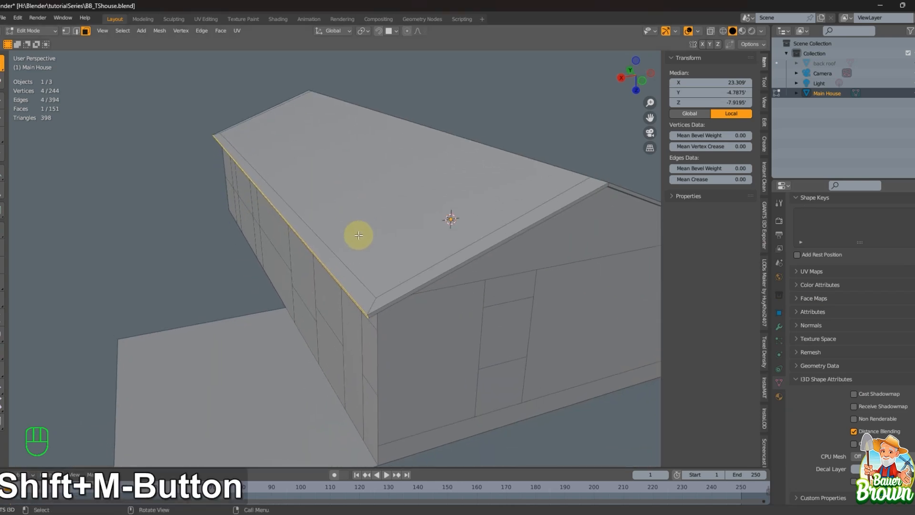
pyautogui.click(394, 308)
pyautogui.click(373, 302)
pyautogui.click(376, 306)
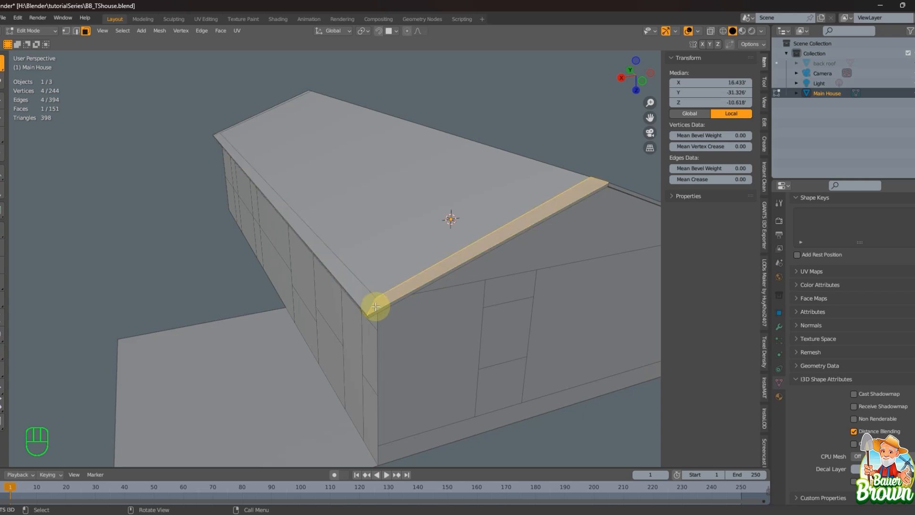
pyautogui.click(371, 307)
pyautogui.moveTo(386, 315); pyautogui.dragTo(414, 237, button='middle')
pyautogui.click(361, 197)
pyautogui.scroll(-2, 411, 205)
# In edge selection mode, select the six inner border edges on top of both roof slopes and dissolve them.
pyautogui.moveTo(415, 310); pyautogui.dragTo(410, 369, button='middle')
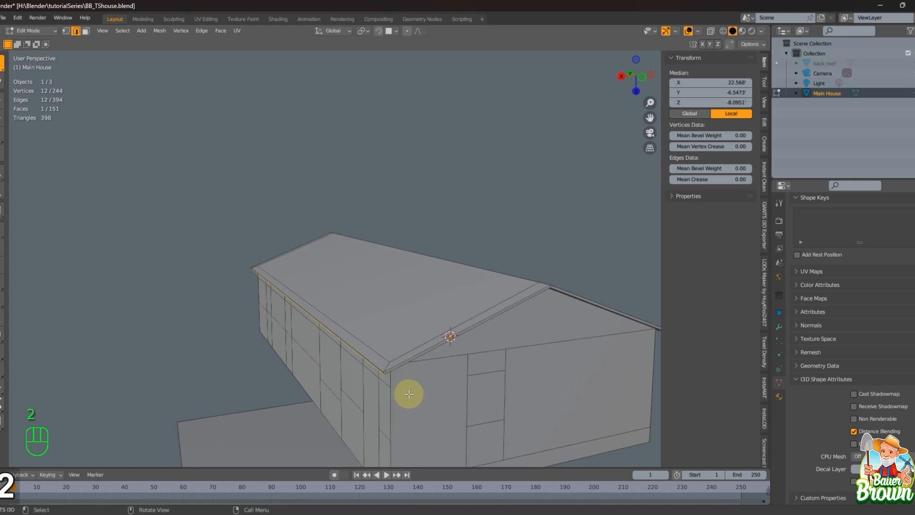
pyautogui.moveTo(409, 393); pyautogui.dragTo(396, 407, button='middle')
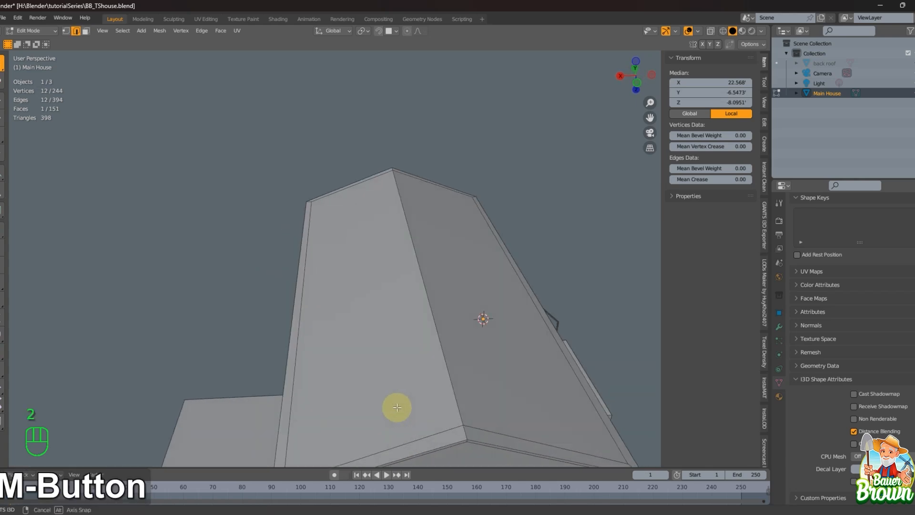
pyautogui.click(308, 340)
pyautogui.keyDown('shift'); pyautogui.click(426, 433); pyautogui.keyUp('shift')
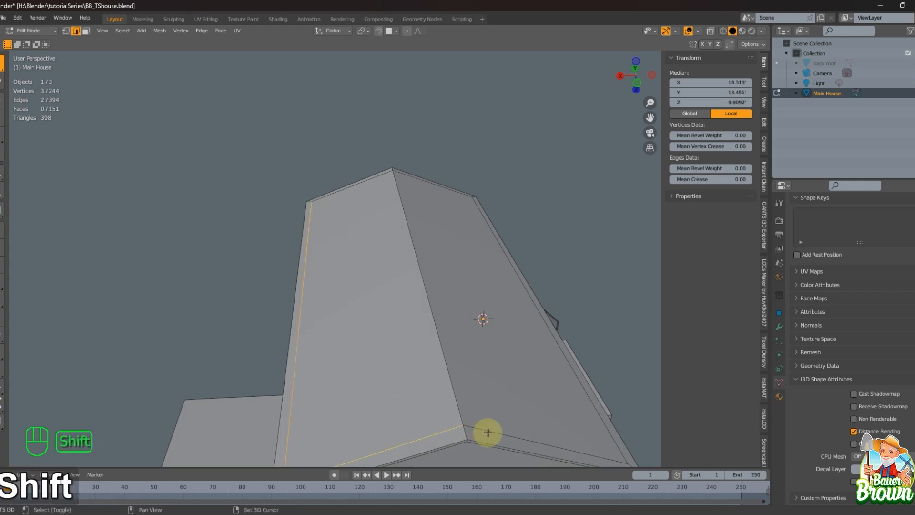
pyautogui.keyDown('shift'); pyautogui.click(500, 433); pyautogui.keyUp('shift')
pyautogui.keyDown('shift'); pyautogui.moveTo(548, 375); pyautogui.dragTo(465, 310, button='middle'); pyautogui.keyUp('shift')
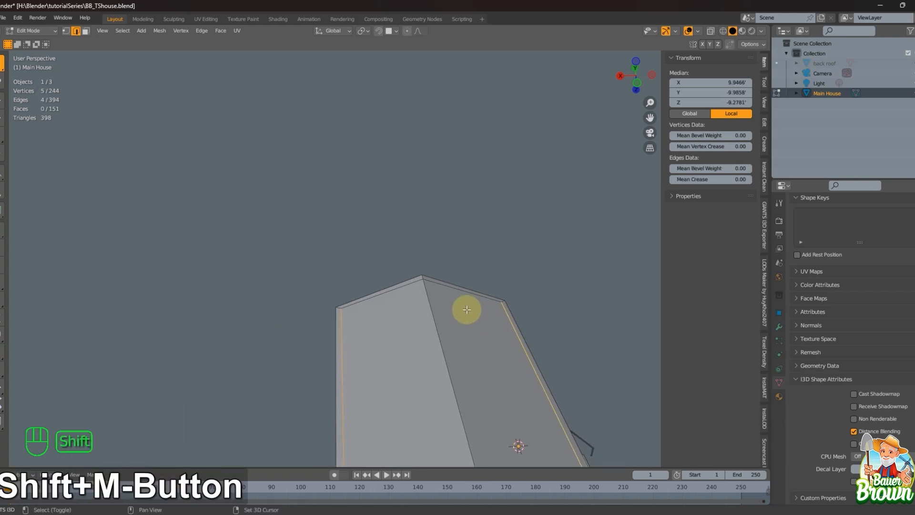
pyautogui.keyDown('shift'); pyautogui.click(426, 294); pyautogui.keyUp('shift')
pyautogui.press('x')
pyautogui.click(389, 299)
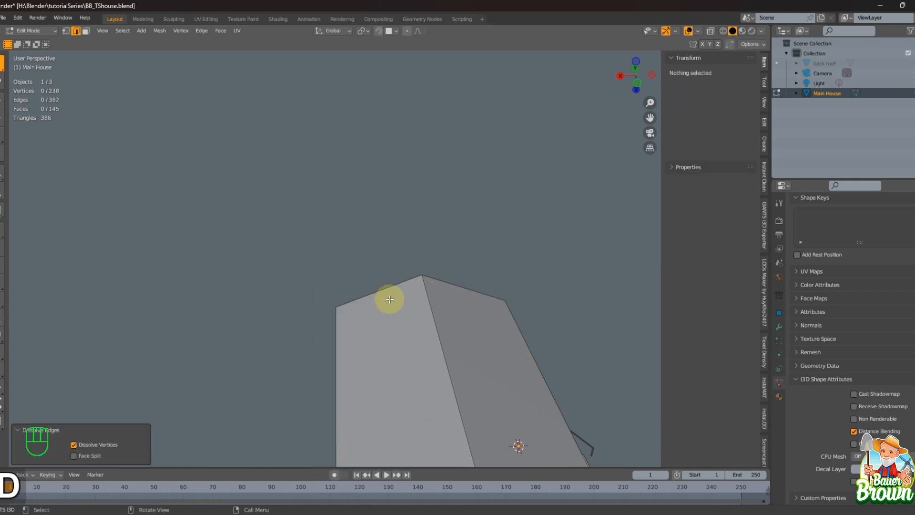
# Examine the overhang's underside faces along the long eave and the gable in face selection mode.
pyautogui.moveTo(388, 300); pyautogui.dragTo(436, 308, button='middle')
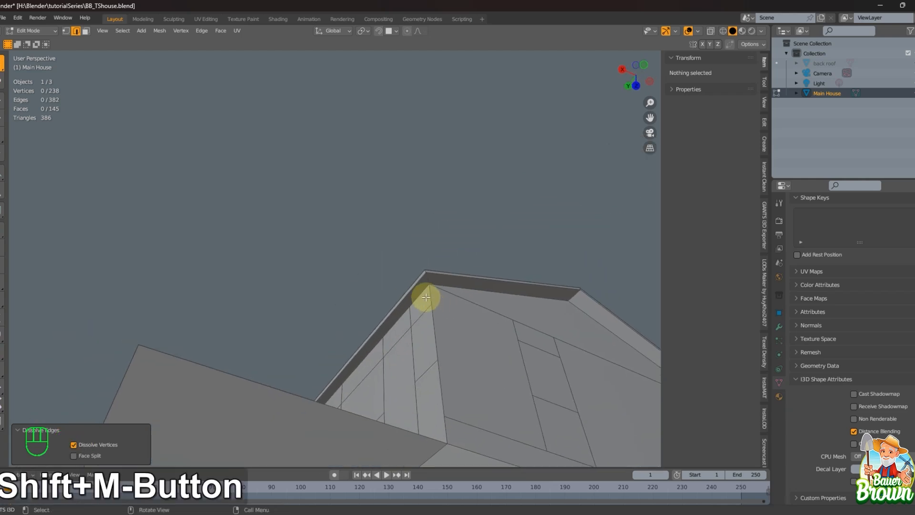
pyautogui.click(431, 300)
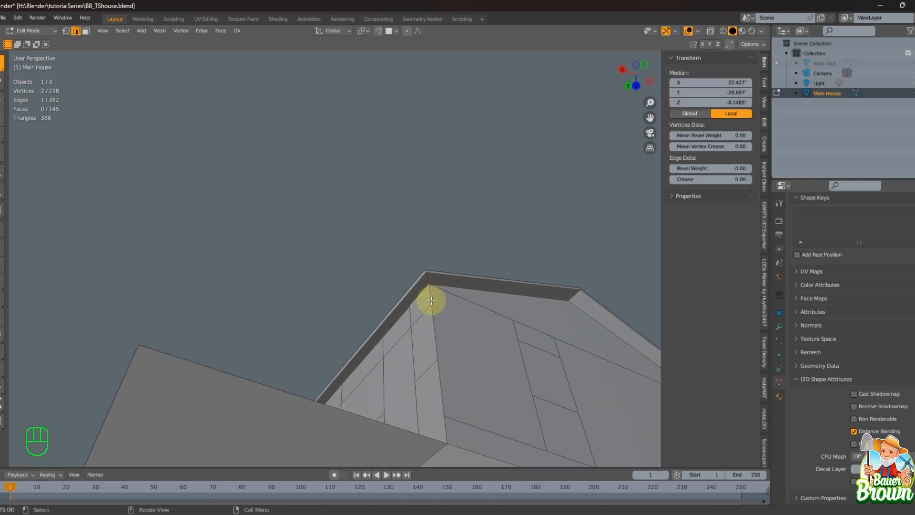
pyautogui.press('3')
pyautogui.click(417, 288)
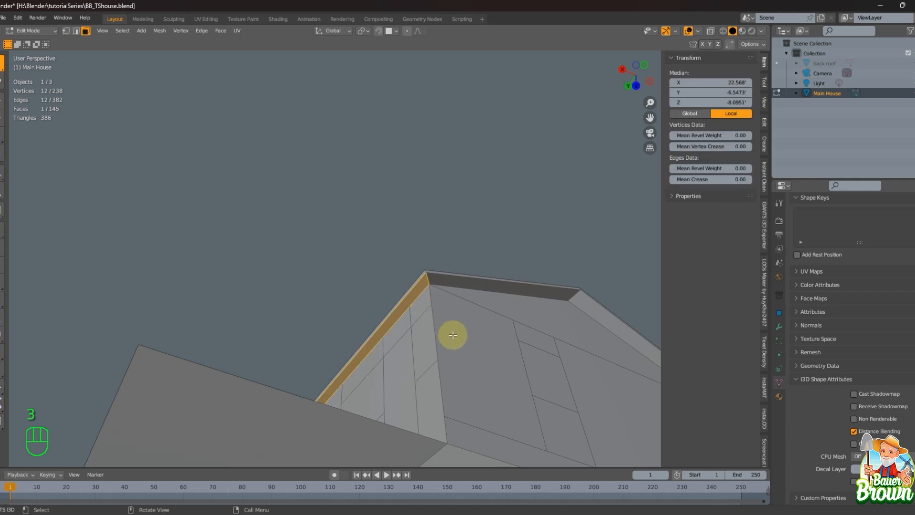
pyautogui.moveTo(449, 333); pyautogui.dragTo(345, 270, button='middle')
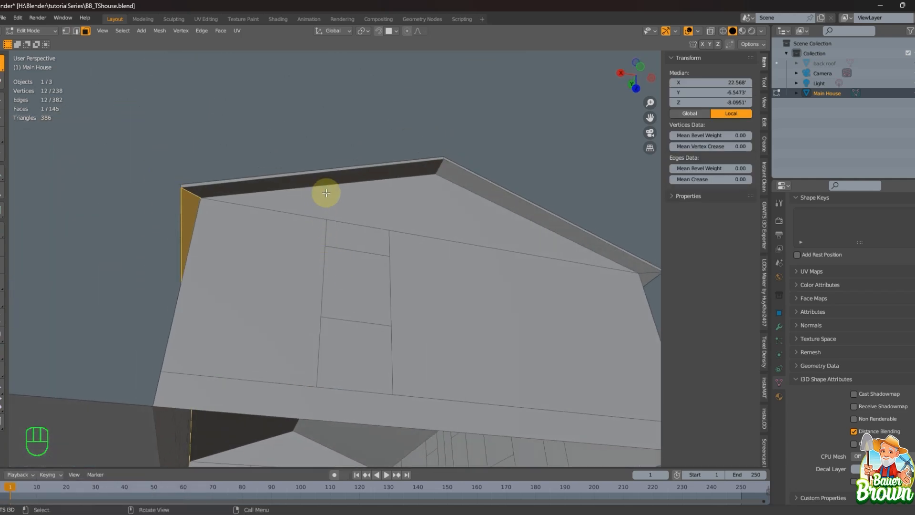
pyautogui.click(441, 180)
pyautogui.click(423, 167)
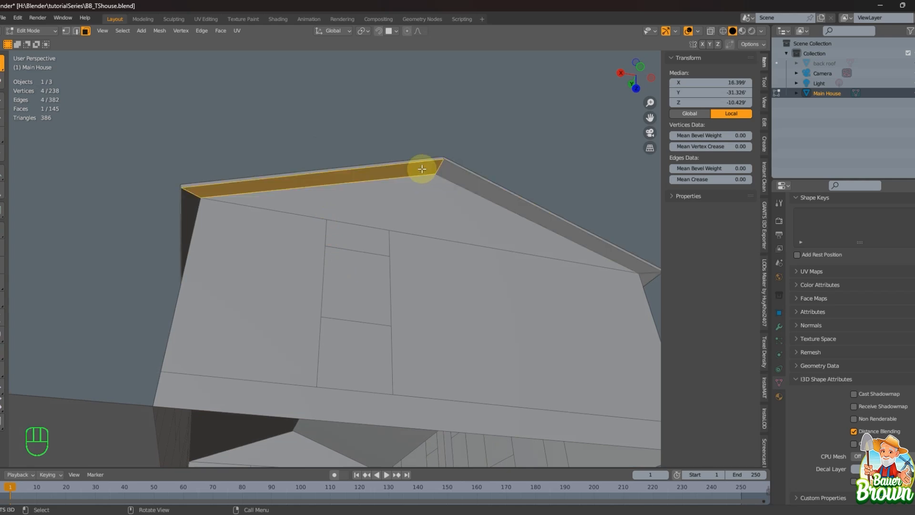
pyautogui.moveTo(422, 167); pyautogui.dragTo(412, 213, button='middle')
pyautogui.keyDown('shift'); pyautogui.moveTo(409, 251); pyautogui.dragTo(424, 168, button='middle'); pyautogui.keyUp('shift')
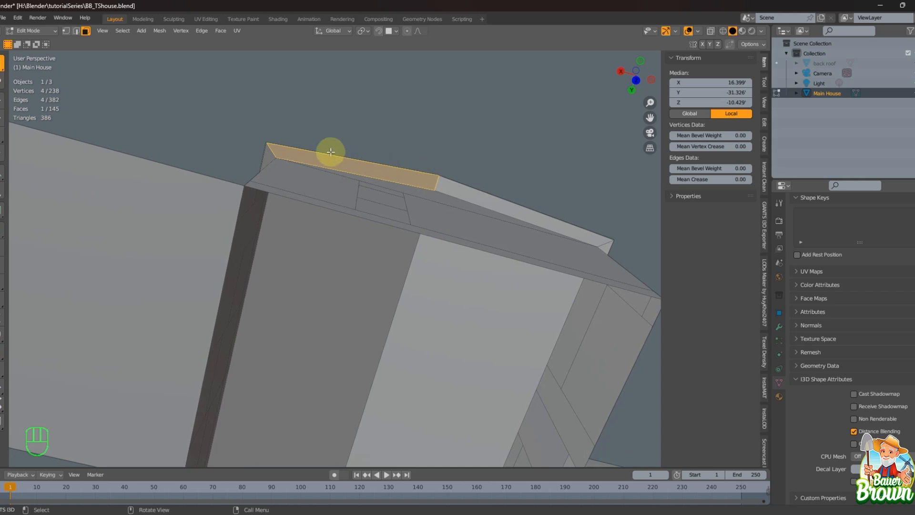
pyautogui.moveTo(364, 180); pyautogui.dragTo(376, 208, button='middle')
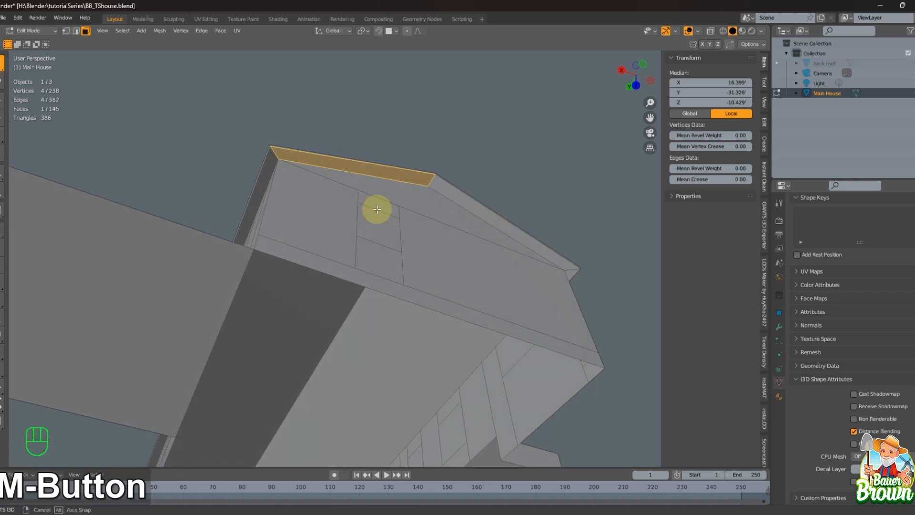
pyautogui.keyDown('shift'); pyautogui.click(273, 162); pyautogui.keyUp('shift')
# Check each roof slope as a single face, clear the selection and review the whole house from the porch side.
pyautogui.moveTo(394, 245); pyautogui.dragTo(369, 322, button='middle')
pyautogui.click(326, 228)
pyautogui.scroll(-4, 340, 285)
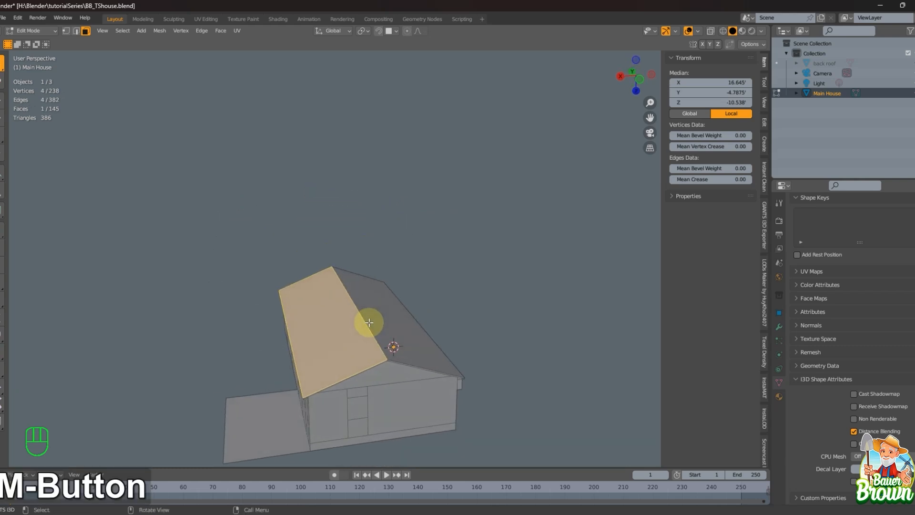
pyautogui.click(366, 296)
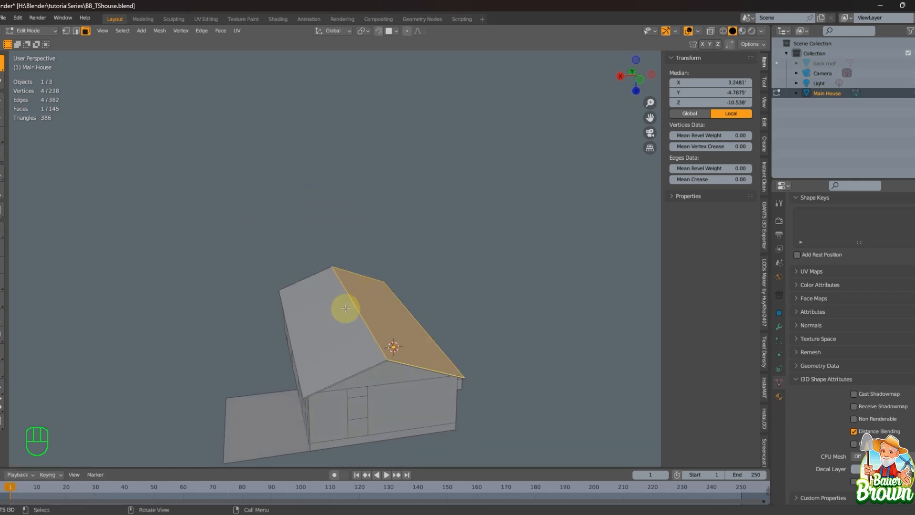
pyautogui.click(343, 304)
pyautogui.click(376, 299)
pyautogui.moveTo(369, 304); pyautogui.dragTo(363, 281, button='middle')
pyautogui.moveTo(368, 258); pyautogui.dragTo(410, 291, button='middle')
pyautogui.click(393, 151)
pyautogui.keyDown('shift'); pyautogui.click(360, 147); pyautogui.keyUp('shift')
pyautogui.moveTo(480, 254); pyautogui.dragTo(292, 325, button='middle')
pyautogui.scroll(5, 394, 298)
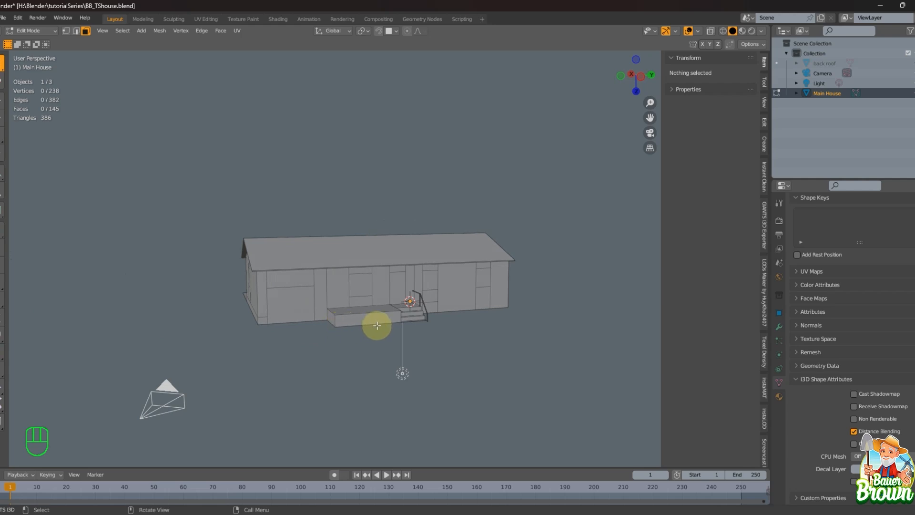
pyautogui.keyDown('shift'); pyautogui.moveTo(376, 322); pyautogui.dragTo(272, 320, button='middle'); pyautogui.keyUp('shift')
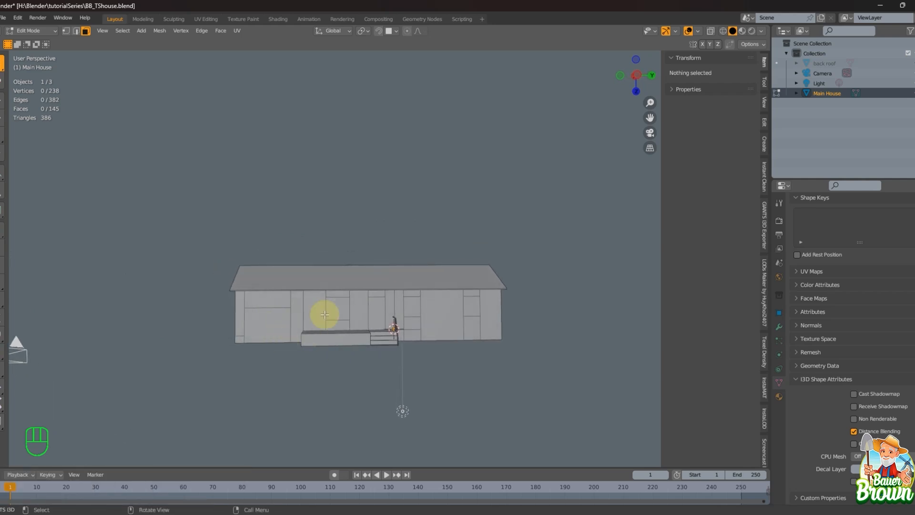
# In edge selection mode, dissolve the four horizontal edges beside the house corner, two on the back wall and two on the gable wall.
pyautogui.moveTo(471, 363); pyautogui.dragTo(370, 339, button='middle')
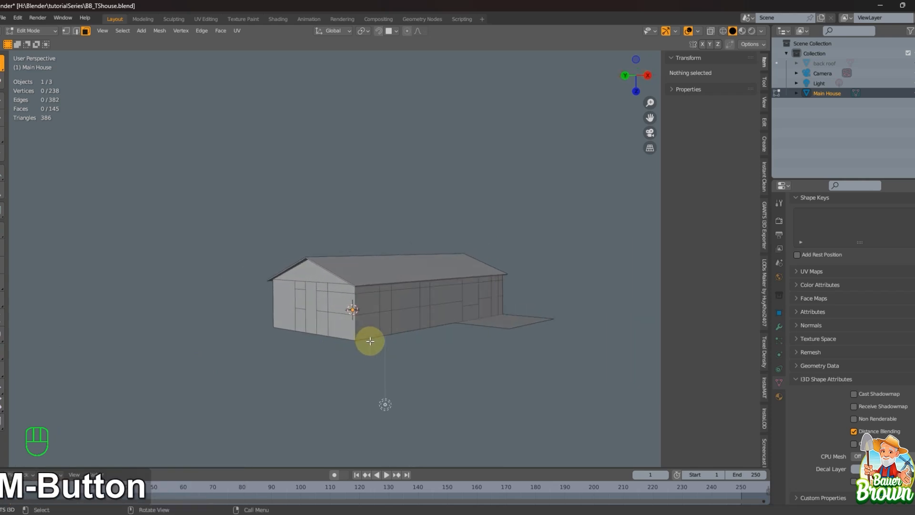
pyautogui.press('2')
pyautogui.click(368, 304)
pyautogui.keyDown('shift'); pyautogui.click(366, 314); pyautogui.keyUp('shift')
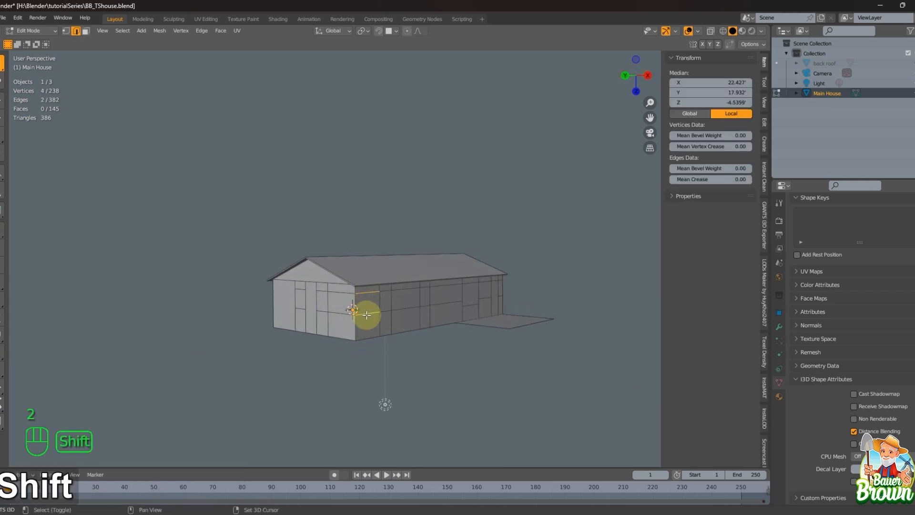
pyautogui.rightClick(358, 339)
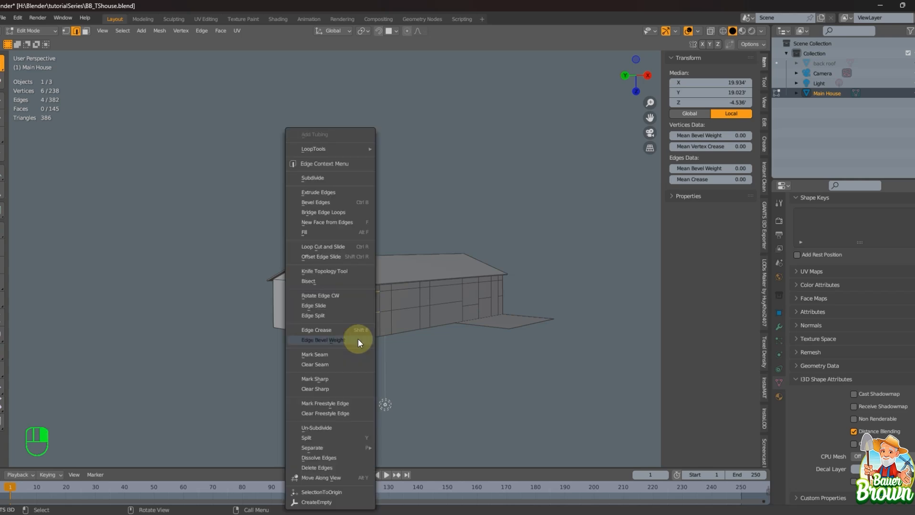
pyautogui.press('d')
# Dissolve the pair of horizontal edges crossing each of the two wide back-wall panels between the window outlines.
pyautogui.scroll(2, 363, 345)
pyautogui.moveTo(367, 352); pyautogui.dragTo(406, 292, button='middle')
pyautogui.scroll(2, 343, 363)
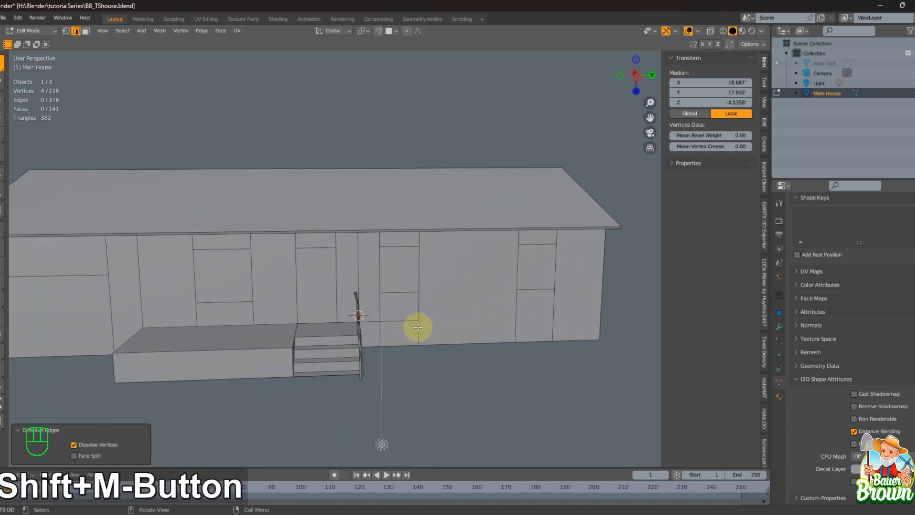
pyautogui.scroll(-2, 415, 341)
pyautogui.moveTo(419, 343); pyautogui.dragTo(449, 351, button='middle')
pyautogui.scroll(1, 457, 353)
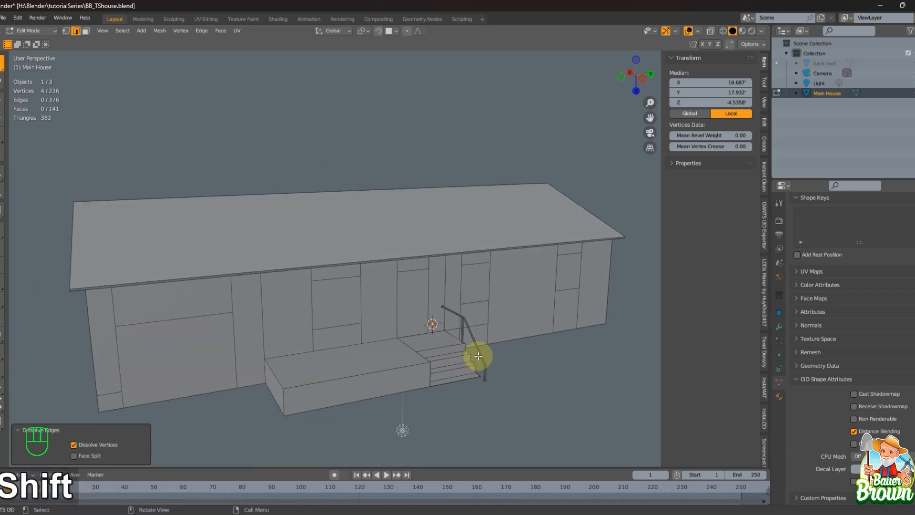
pyautogui.keyDown('shift'); pyautogui.moveTo(534, 330); pyautogui.dragTo(397, 323, button='middle'); pyautogui.keyUp('shift')
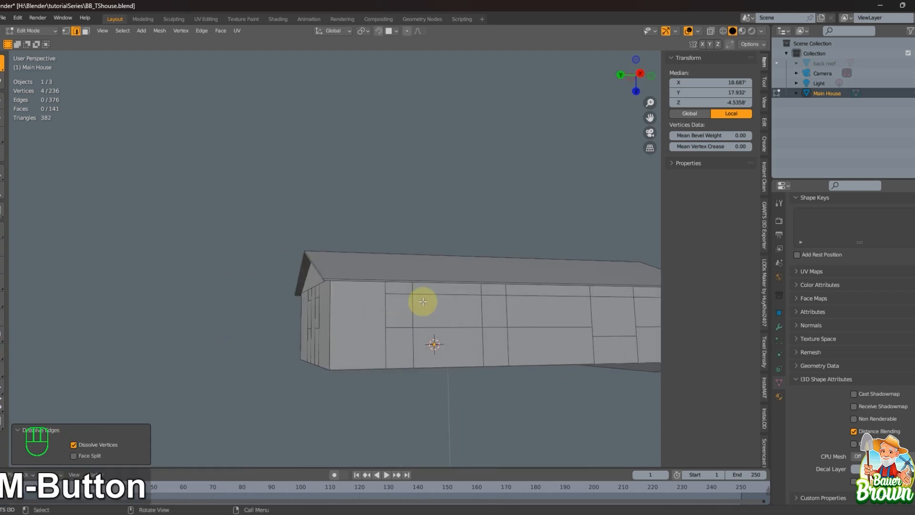
pyautogui.moveTo(426, 292); pyautogui.dragTo(436, 333)
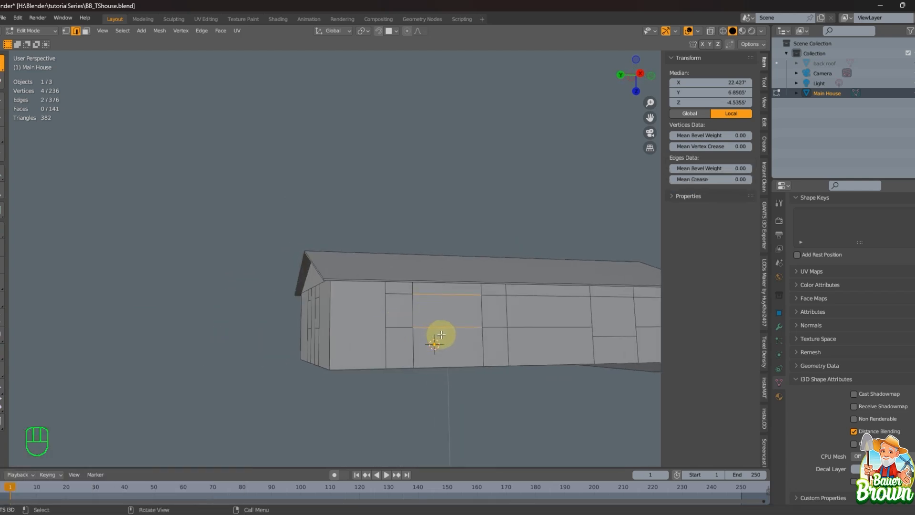
pyautogui.press('d')
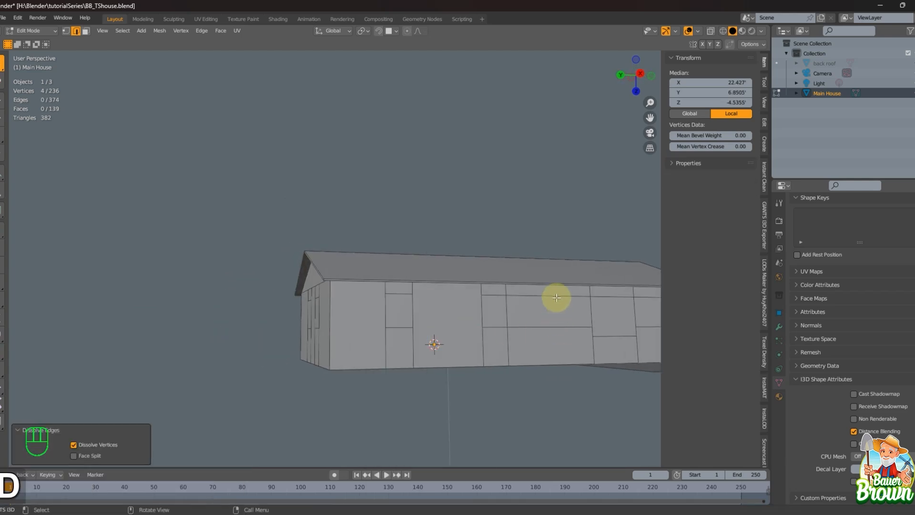
pyautogui.click(556, 296)
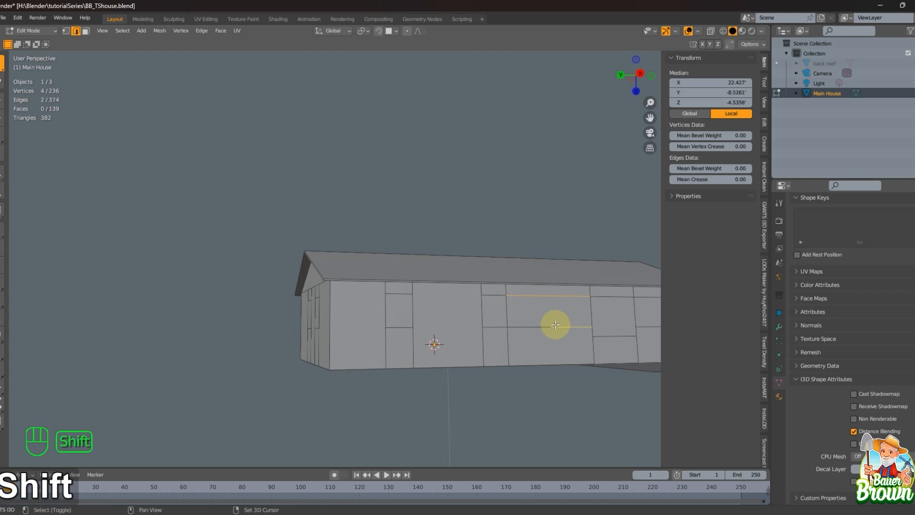
pyautogui.press('d')
# Dissolve the paired horizontal edges in the back-wall panel between the two openings by the patio and in the far corner panel.
pyautogui.keyDown('shift'); pyautogui.moveTo(556, 322); pyautogui.dragTo(502, 334, button='middle'); pyautogui.keyUp('shift')
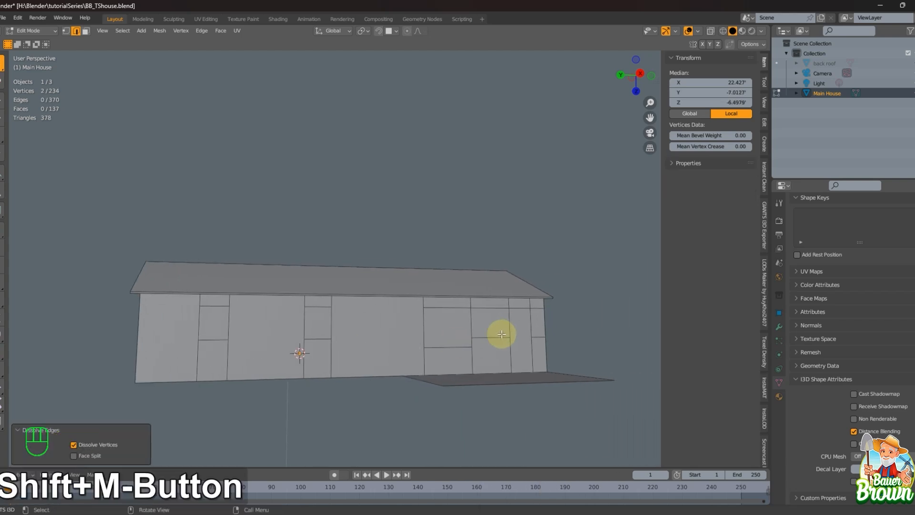
pyautogui.keyDown('shift'); pyautogui.click(491, 339); pyautogui.keyUp('shift')
pyautogui.rightClick(494, 344)
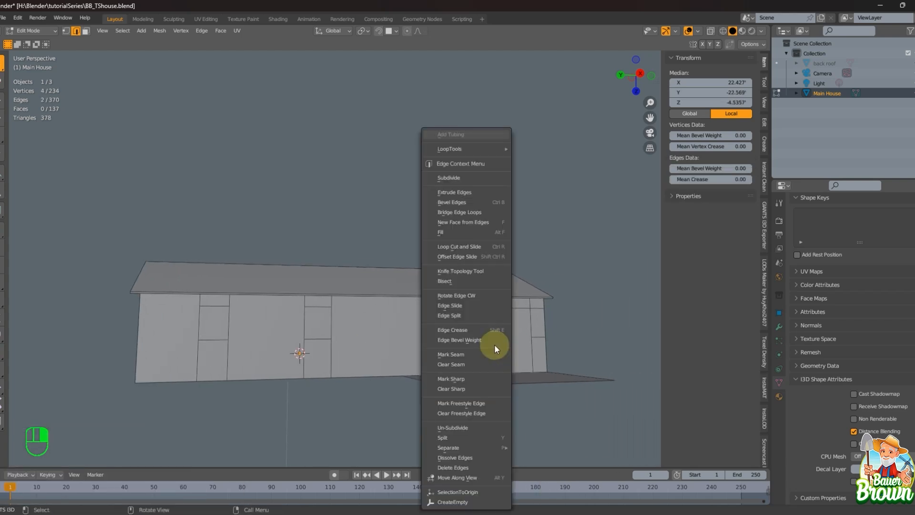
pyautogui.press('d')
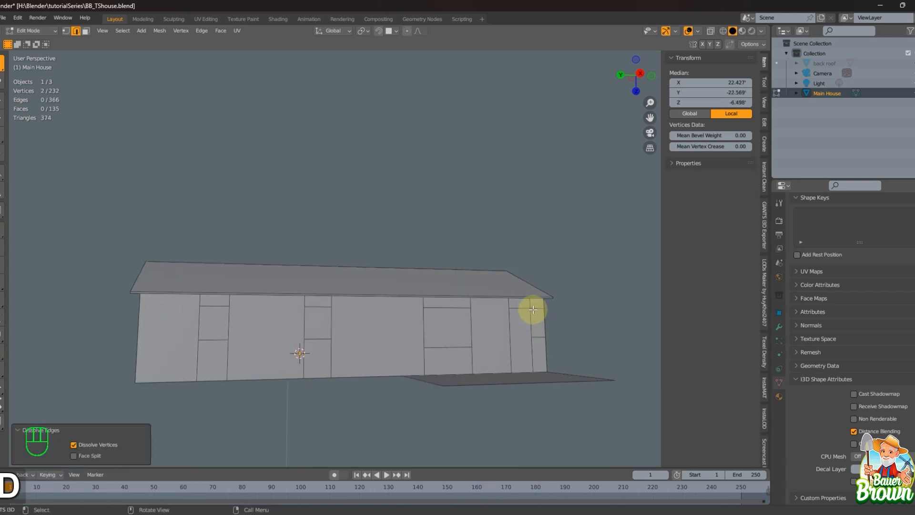
pyautogui.keyDown('shift'); pyautogui.click(534, 313); pyautogui.keyUp('shift')
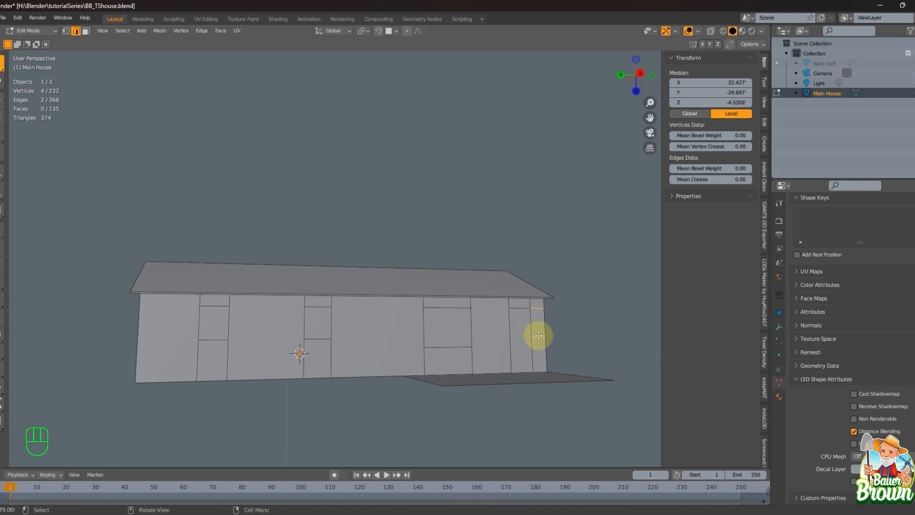
pyautogui.press('d')
# Compare the house wireframe with the reference photo through the camera, checking the windows, front door, porch and roof outline.
pyautogui.moveTo(535, 333)
pyautogui.mouseDown(button='middle')
pyautogui.moveTo(433, 370)
pyautogui.moveTo(521, 363)
pyautogui.moveTo(348, 345)
pyautogui.moveTo(376, 359)
pyautogui.moveTo(430, 364)
pyautogui.moveTo(457, 343)
pyautogui.moveTo(392, 366)
pyautogui.moveTo(413, 378)
pyautogui.moveTo(482, 386)
pyautogui.moveTo(502, 343)
pyautogui.moveTo(545, 341)
pyautogui.mouseUp(button='middle')
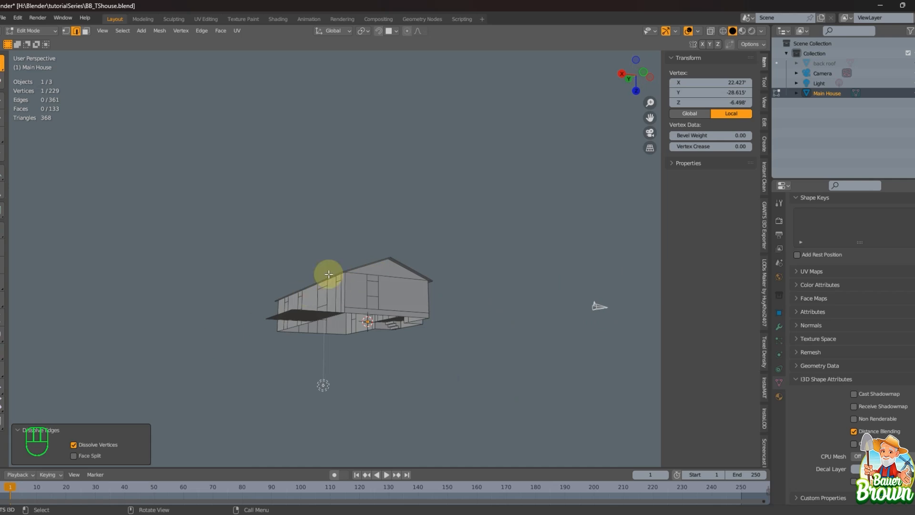
pyautogui.moveTo(414, 306); pyautogui.dragTo(366, 353, button='middle')
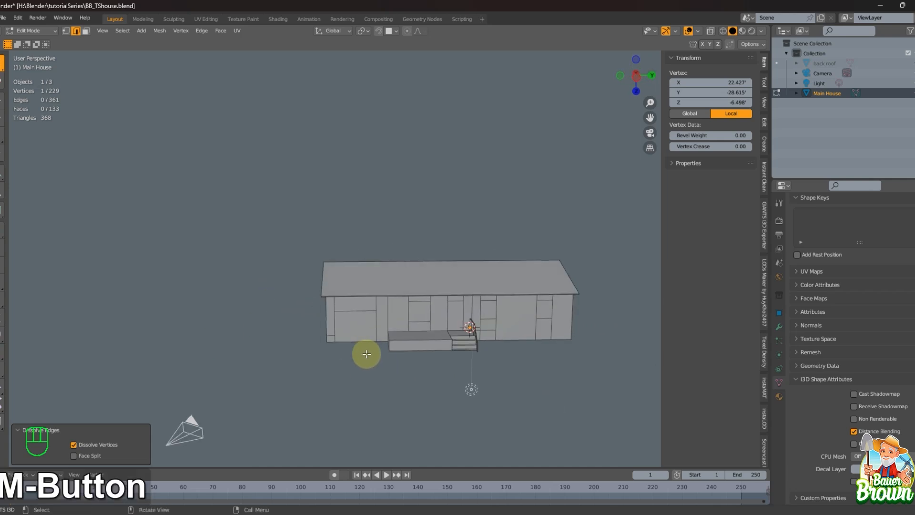
pyautogui.scroll(3, 439, 352)
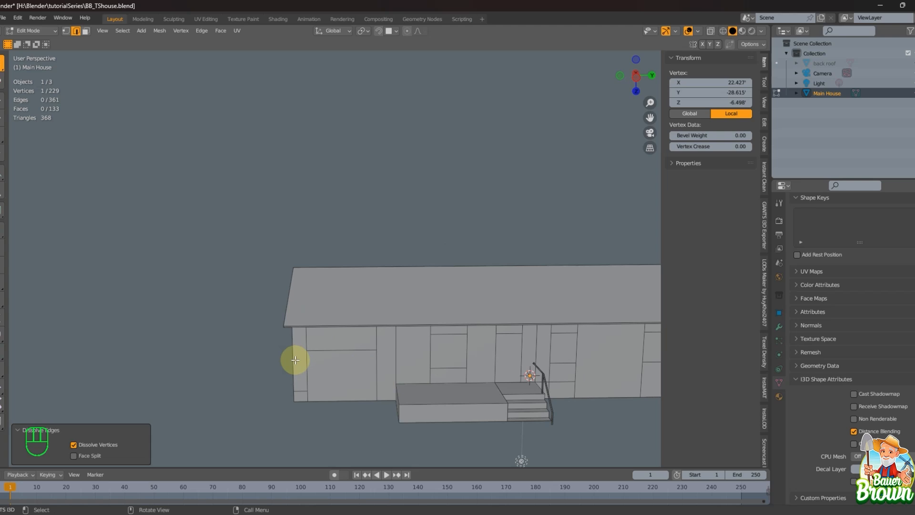
pyautogui.press('KP_0')
pyautogui.hotkey('shift', 'z')
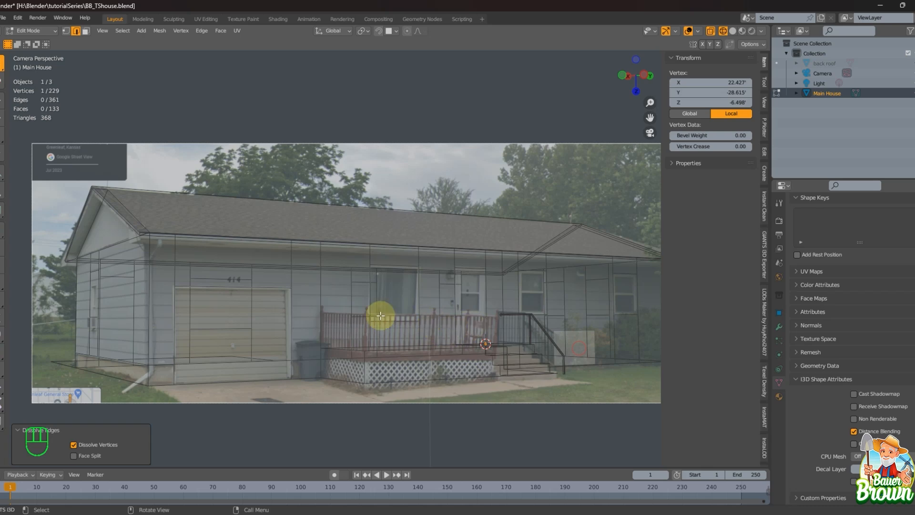
pyautogui.scroll(4, 429, 336)
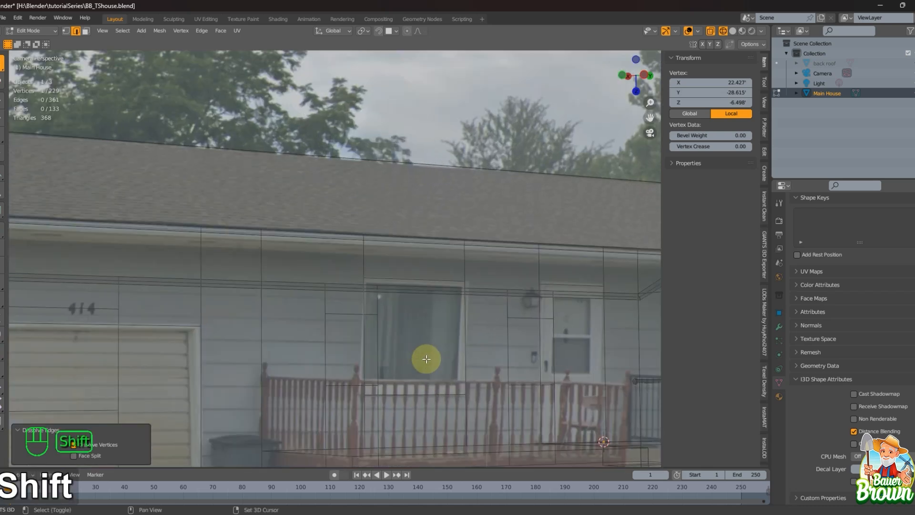
pyautogui.keyDown('shift'); pyautogui.moveTo(422, 358); pyautogui.dragTo(404, 314, button='middle'); pyautogui.keyUp('shift')
pyautogui.scroll(2, 404, 309)
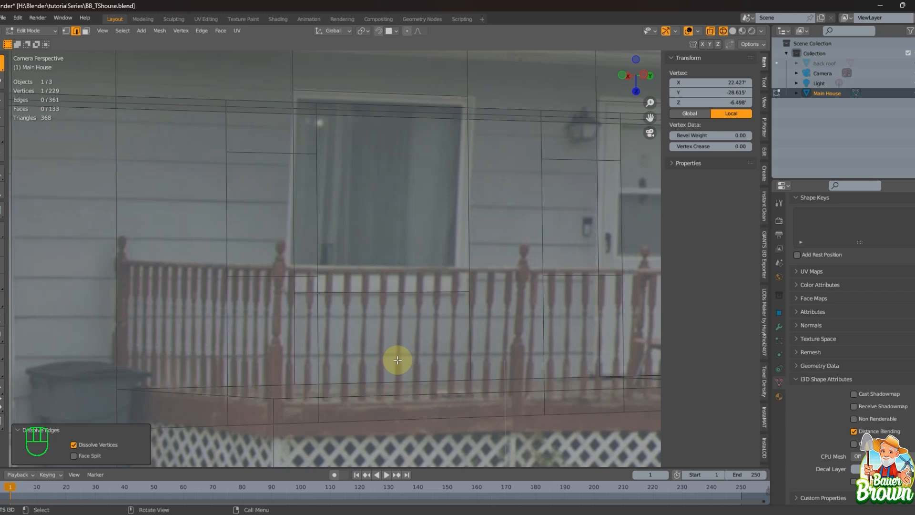
pyautogui.scroll(-4, 375, 318)
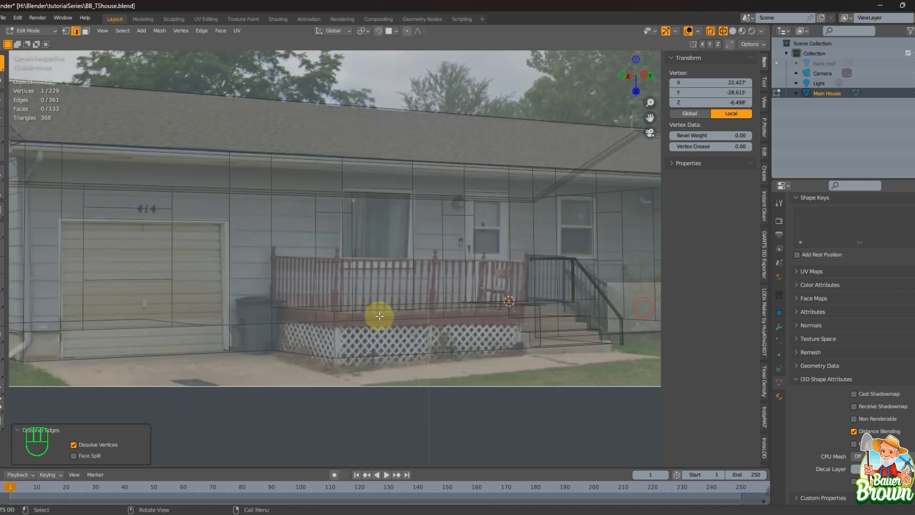
pyautogui.scroll(-4, 379, 316)
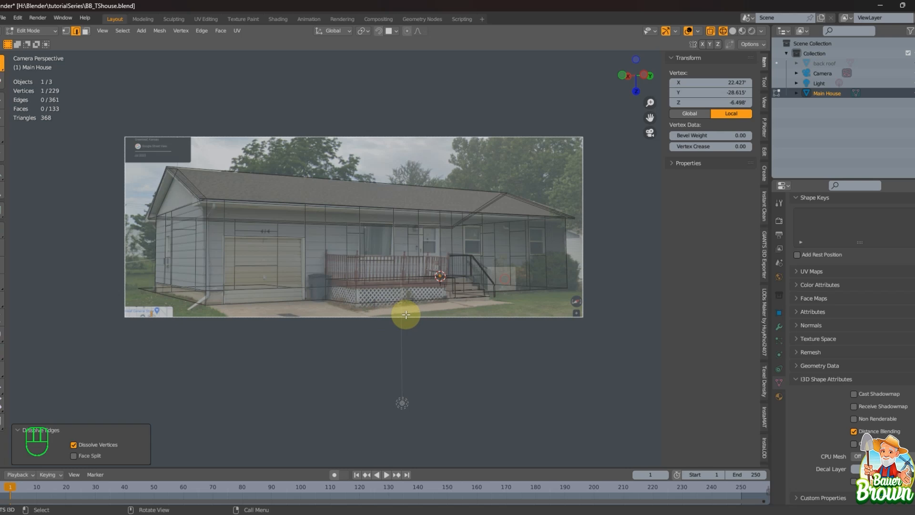
pyautogui.scroll(4, 406, 314)
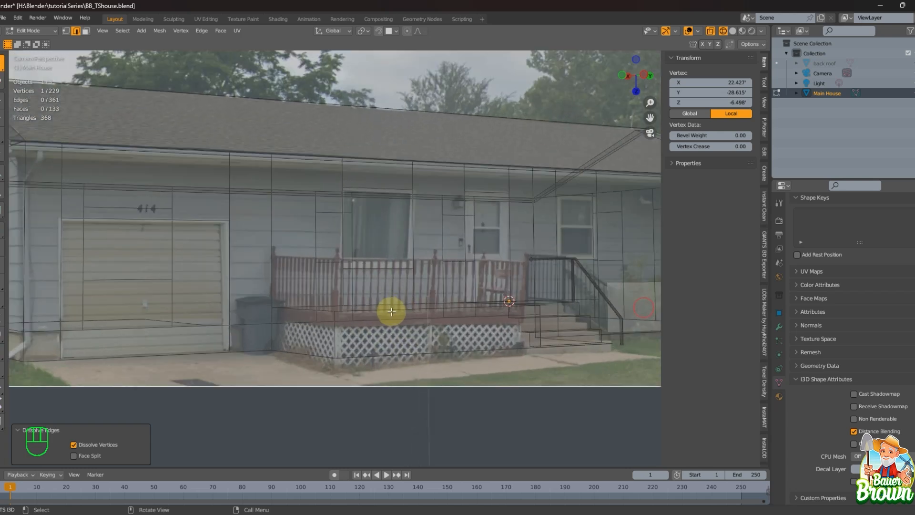
pyautogui.scroll(2, 391, 311)
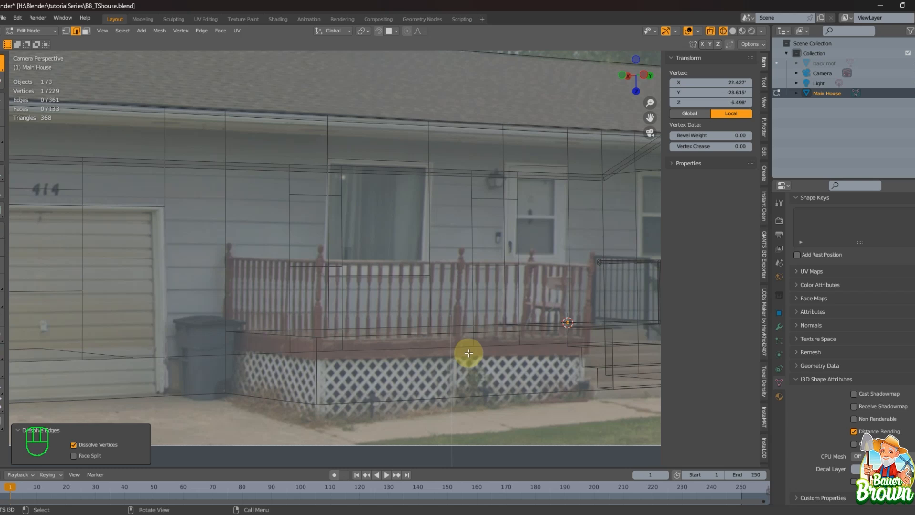
pyautogui.scroll(-4, 469, 352)
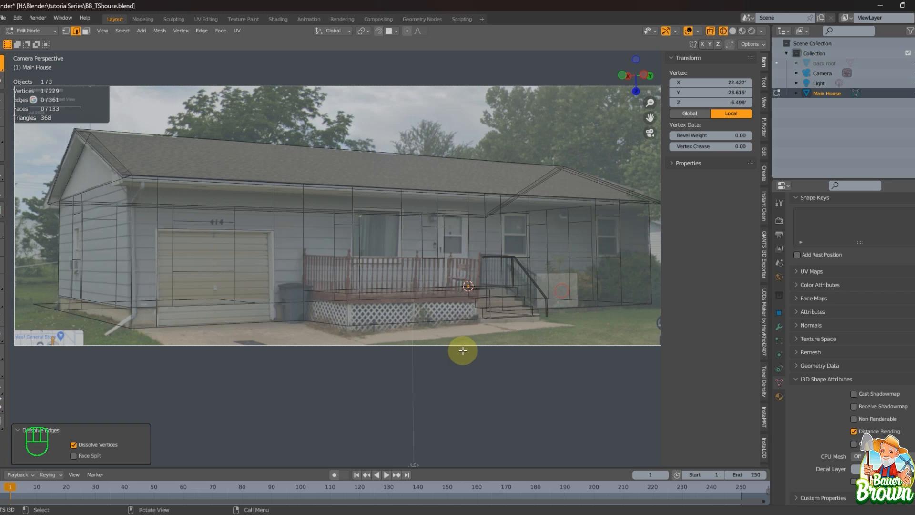
# Scale the entire house mesh uniformly to 0.890 and clear the selection.
pyautogui.moveTo(527, 349); pyautogui.dragTo(503, 367, button='middle')
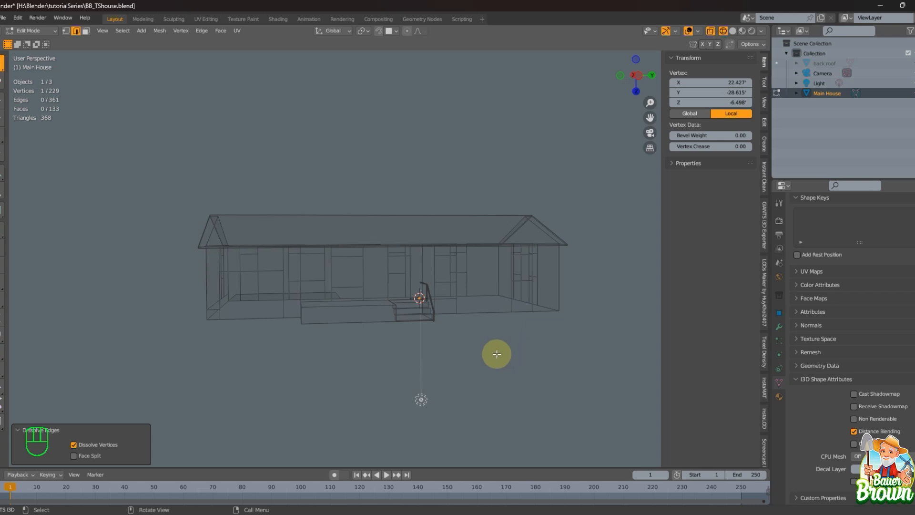
pyautogui.press('a')
pyautogui.press('s')
pyautogui.click(476, 356)
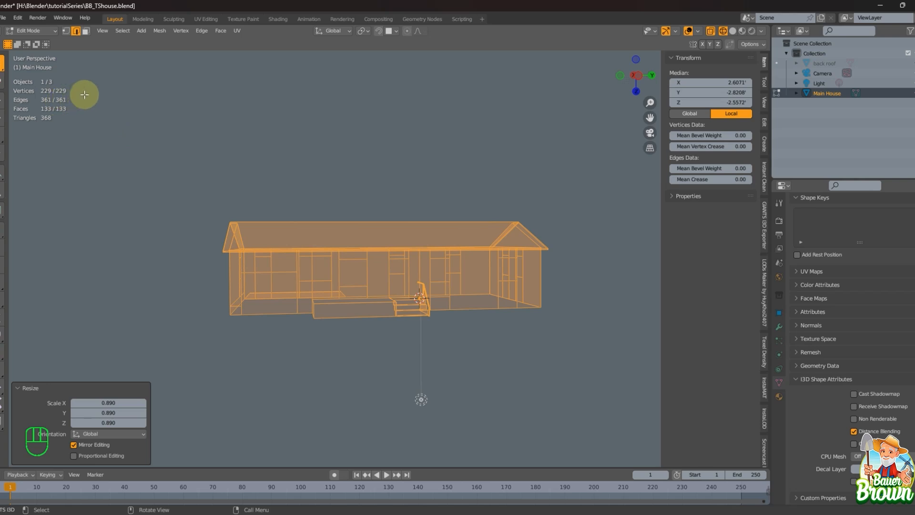
pyautogui.click(398, 157)
pyautogui.scroll(3, 398, 159)
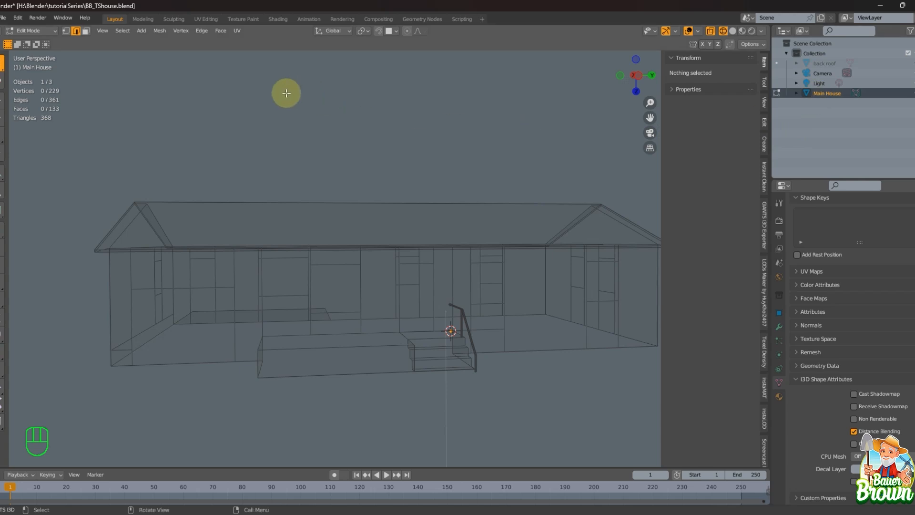
# Restore solid shading and review the house from the porch side and both gable ends in Edit Mode.
pyautogui.moveTo(298, 123); pyautogui.dragTo(272, 145, button='middle')
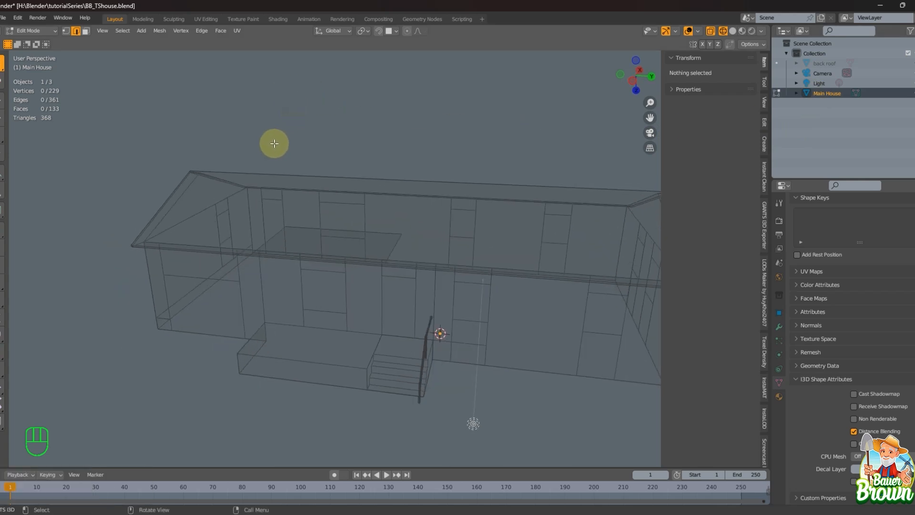
pyautogui.press('Tab')
pyautogui.scroll(-2, 274, 144)
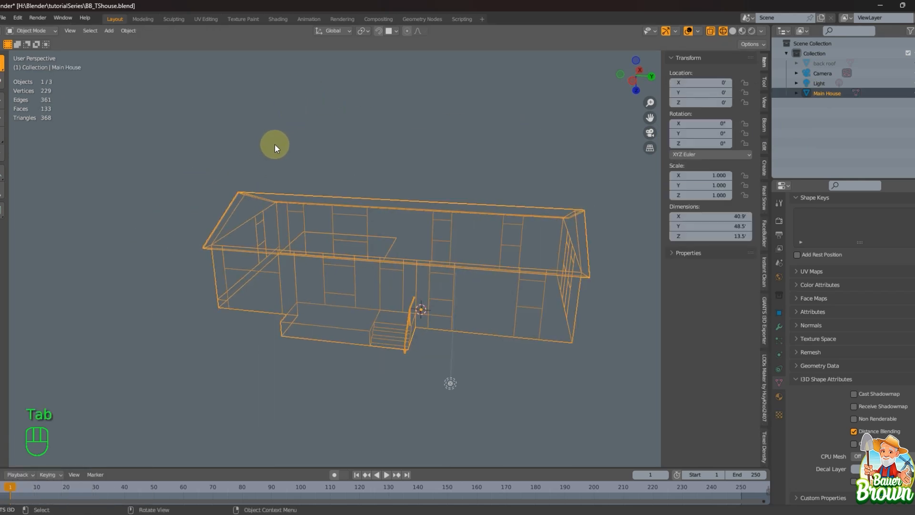
pyautogui.hotkey('shift', 'z')
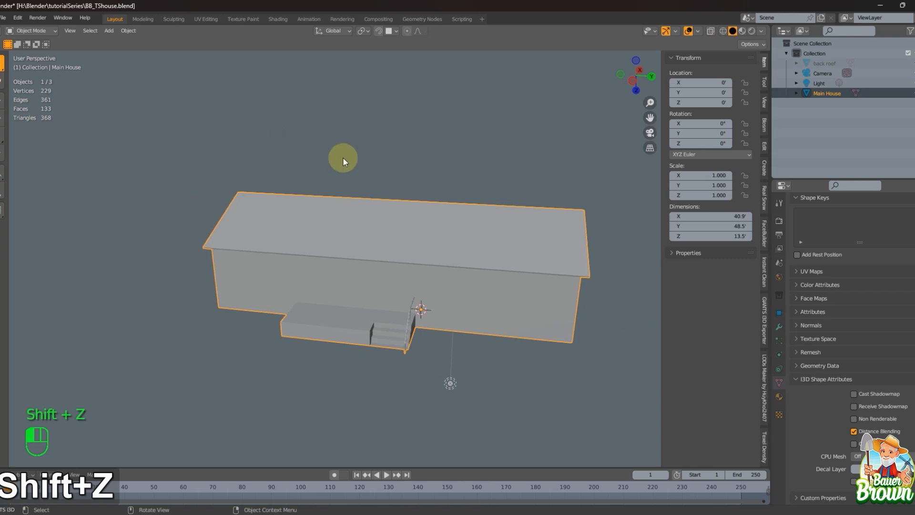
pyautogui.moveTo(342, 157); pyautogui.dragTo(388, 231, button='middle')
pyautogui.press('Tab')
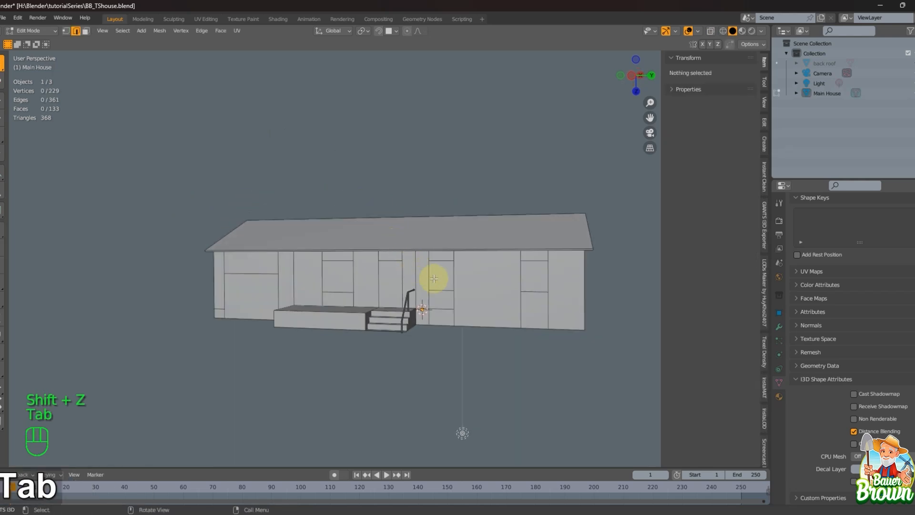
pyautogui.keyDown('shift'); pyautogui.moveTo(535, 330); pyautogui.dragTo(484, 288, button='middle'); pyautogui.keyUp('shift')
pyautogui.keyDown('shift'); pyautogui.moveTo(358, 264); pyautogui.dragTo(466, 264, button='middle'); pyautogui.keyUp('shift')
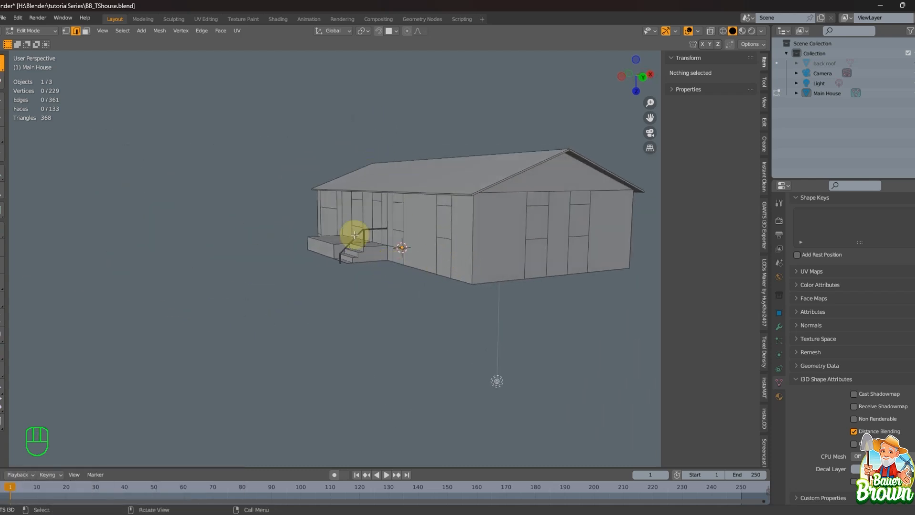
pyautogui.moveTo(357, 265); pyautogui.dragTo(380, 306, button='middle')
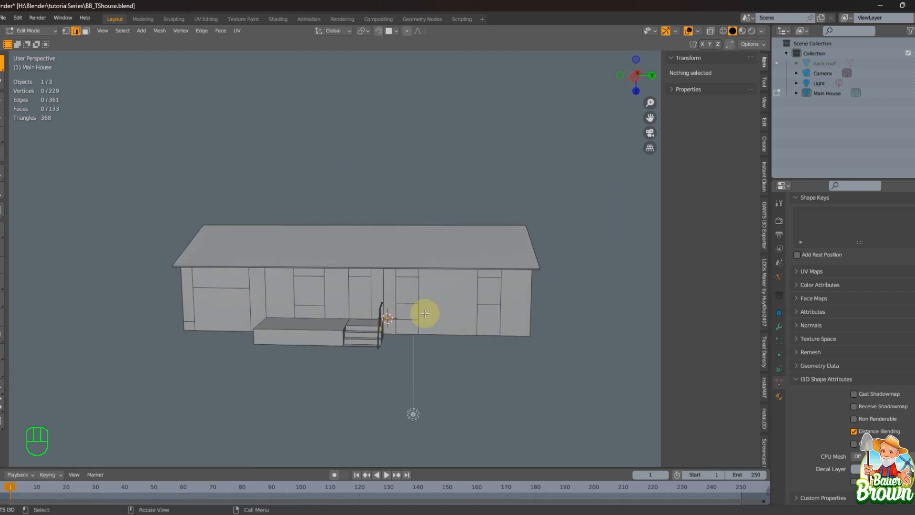
pyautogui.moveTo(218, 284); pyautogui.dragTo(336, 360, button='middle')
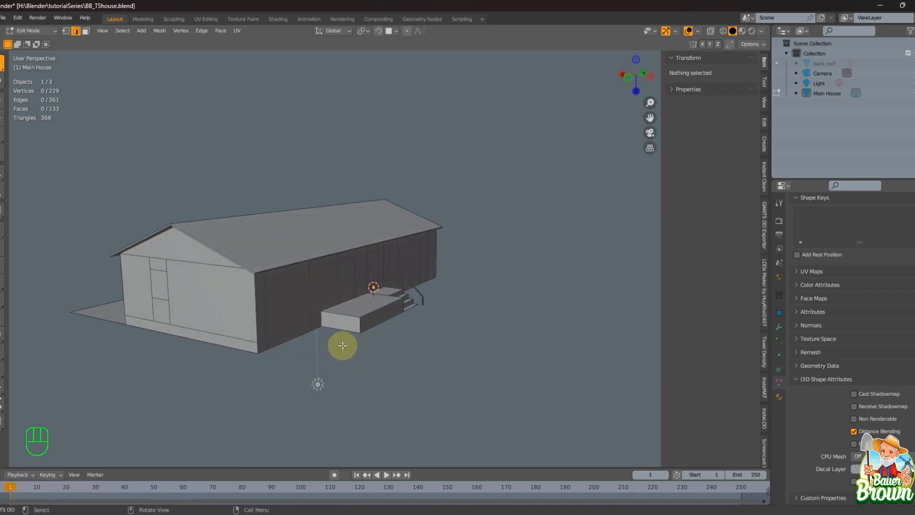